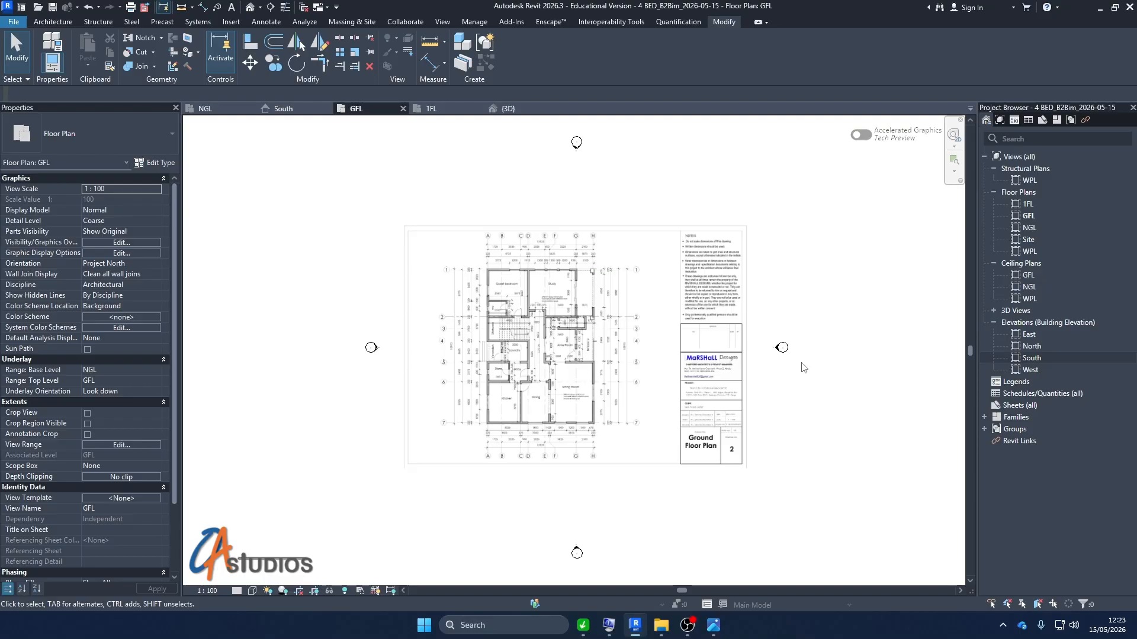
Step: Open the Site floor plan and inspect the project base point's coordinates
click(1028, 240)
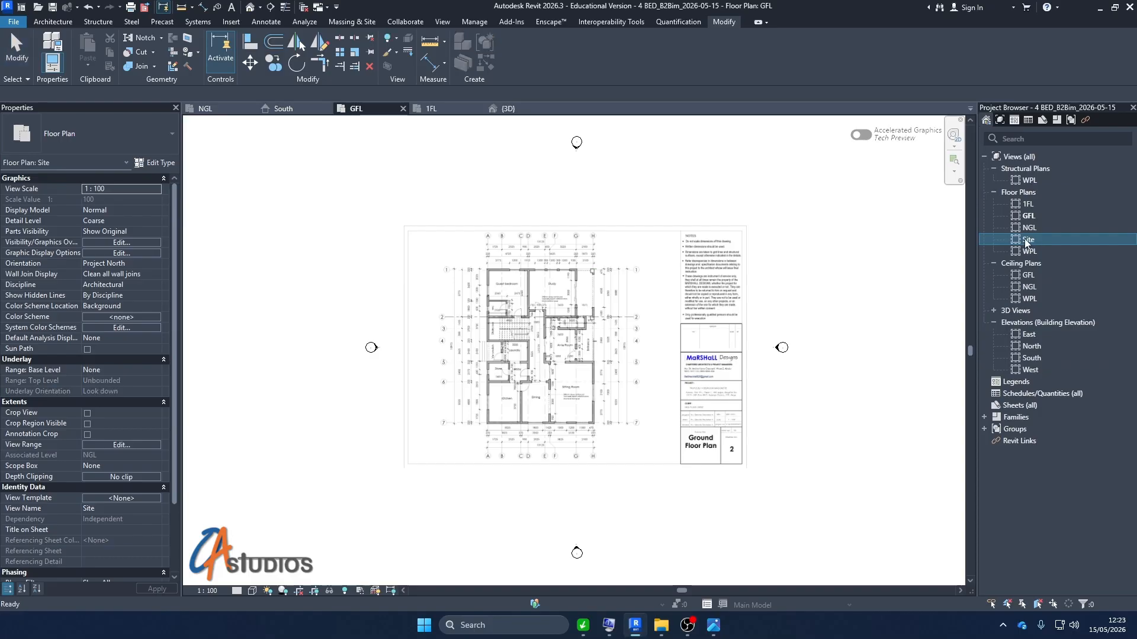
double_click(1043, 240)
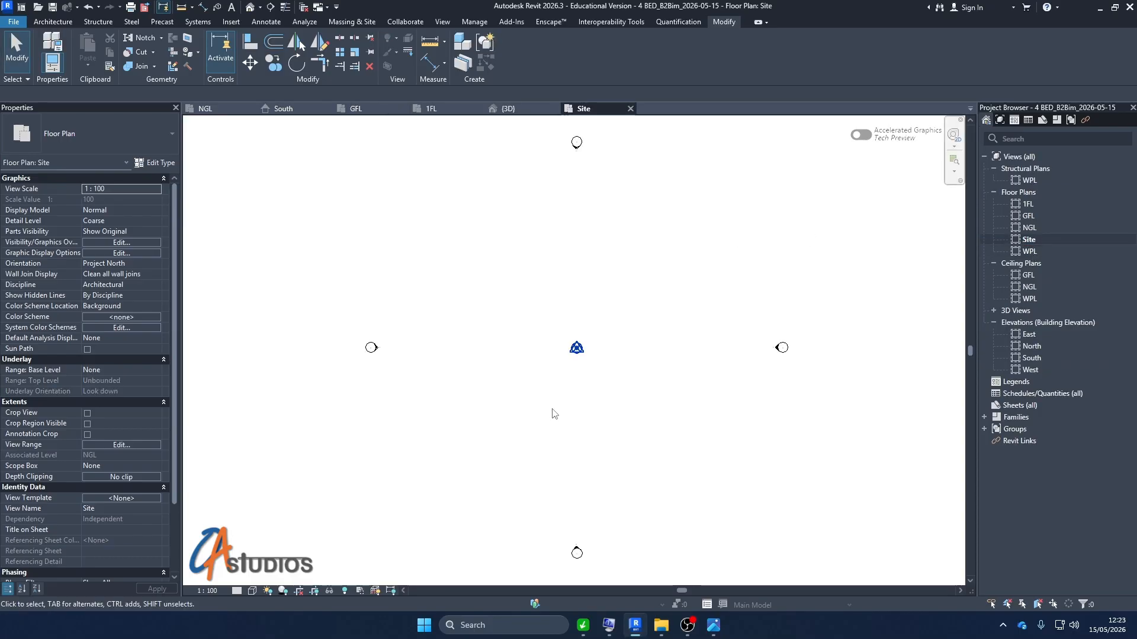
scroll(580, 355, up, 3)
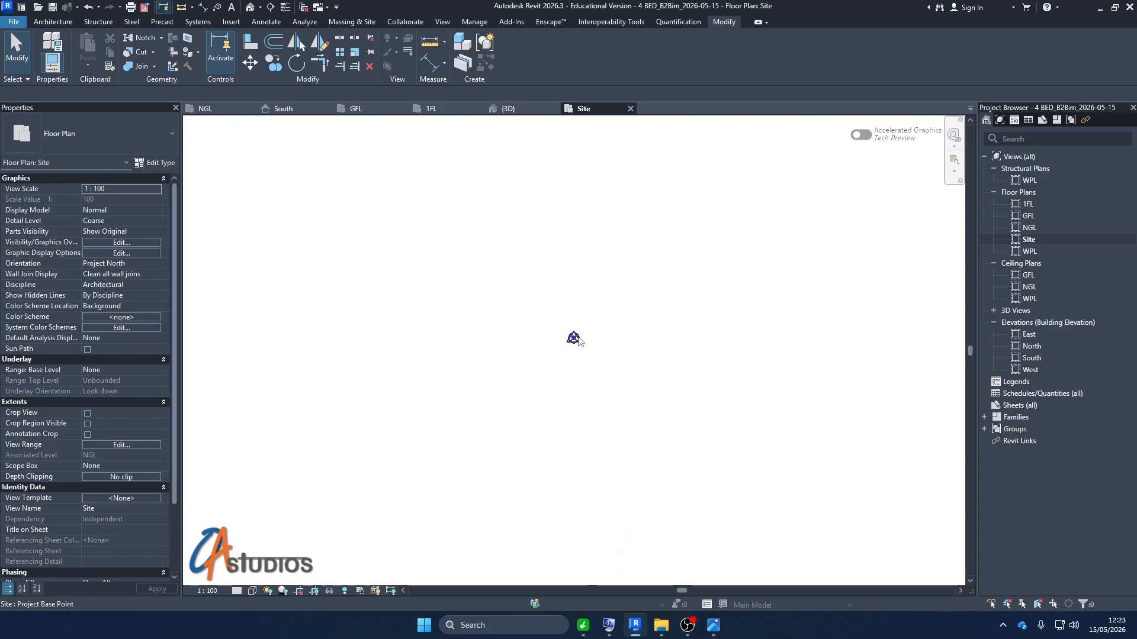
click(571, 345)
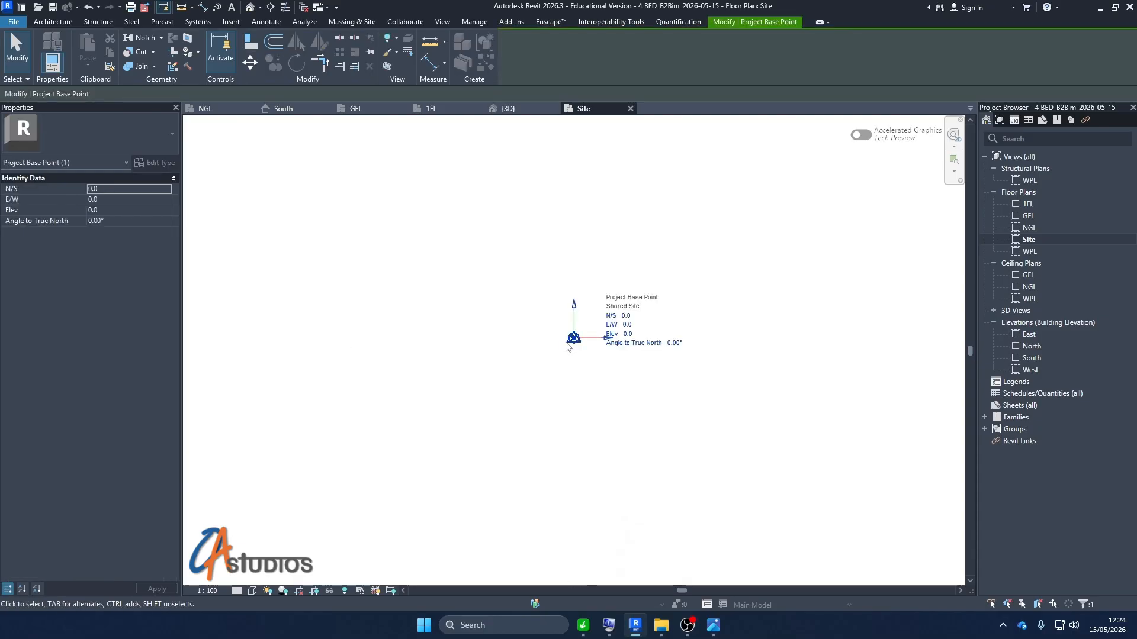
click(592, 385)
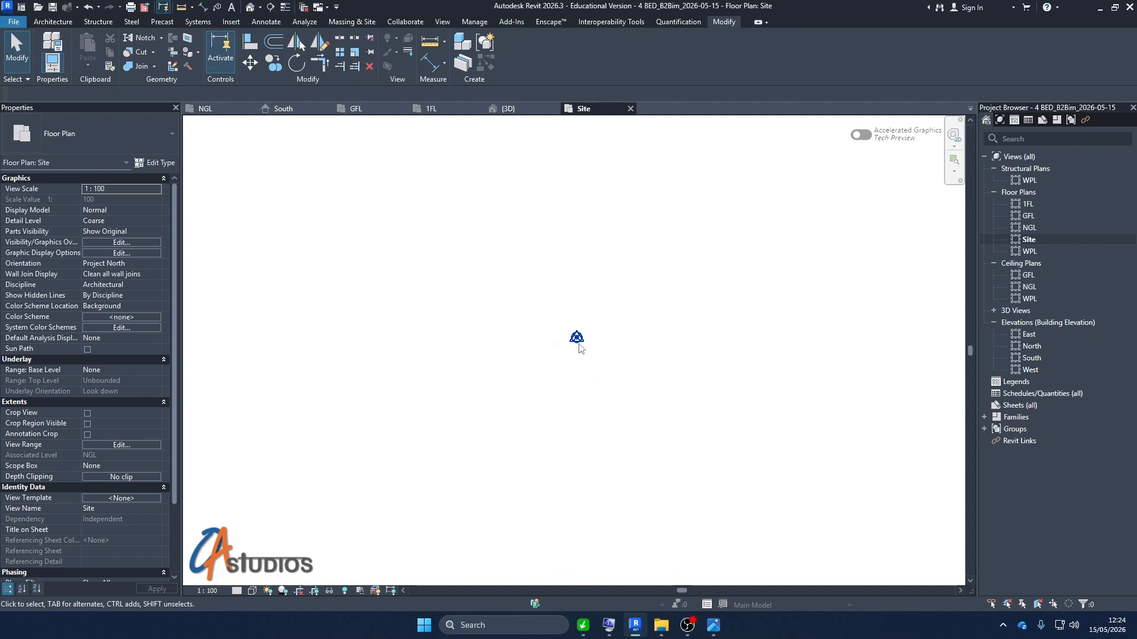
click(578, 347)
click(611, 369)
click(581, 346)
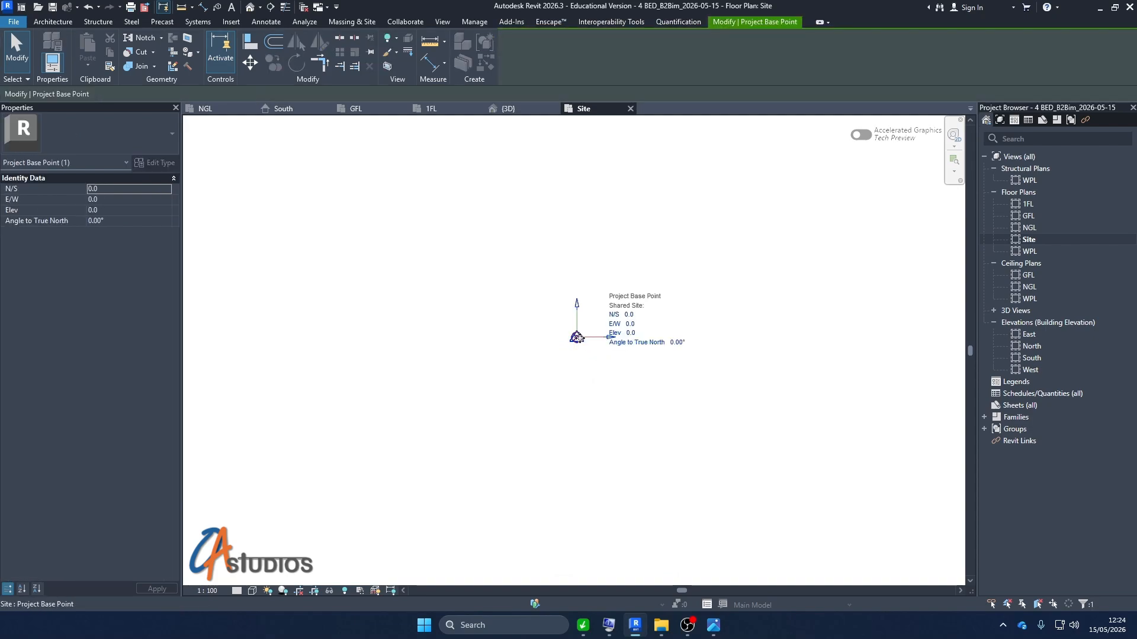
click(694, 231)
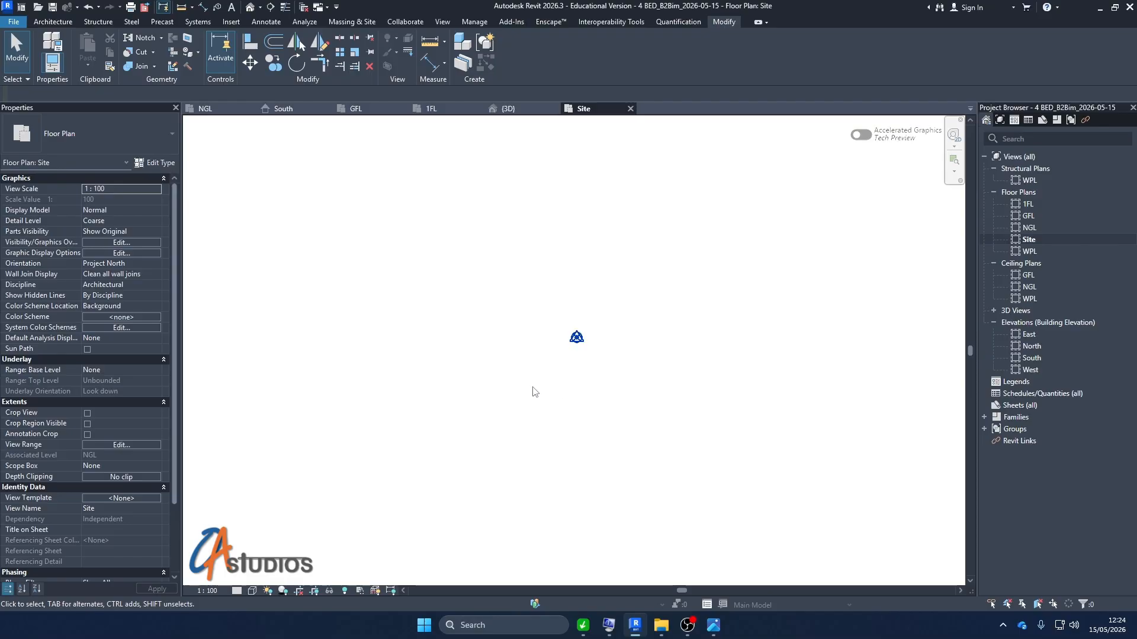
Step: Link the image IMG-20220512-WA0017.jpg and place it to the west, clear of the west elevation marker
scroll(534, 392, down, 3)
scroll(555, 438, down, 2)
right_click(591, 320)
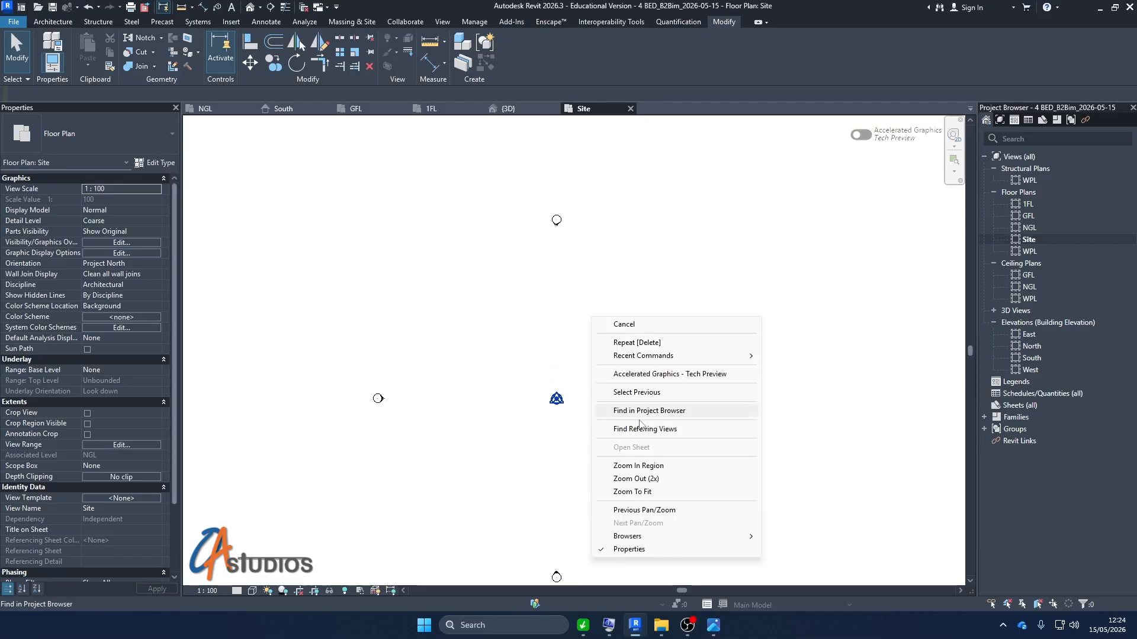
click(646, 495)
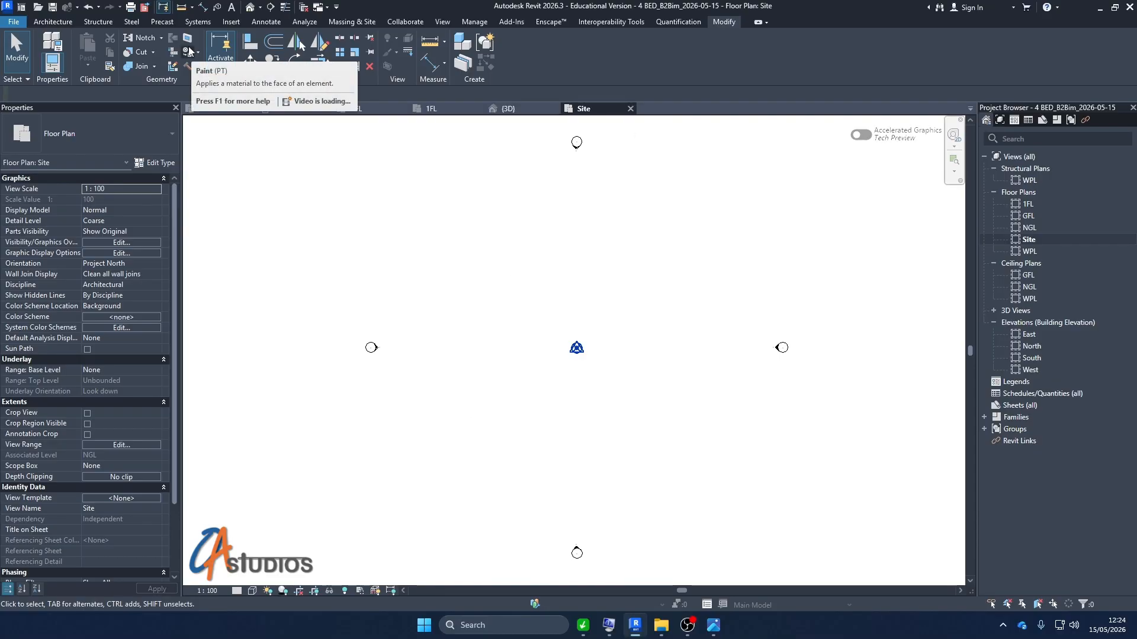
click(230, 22)
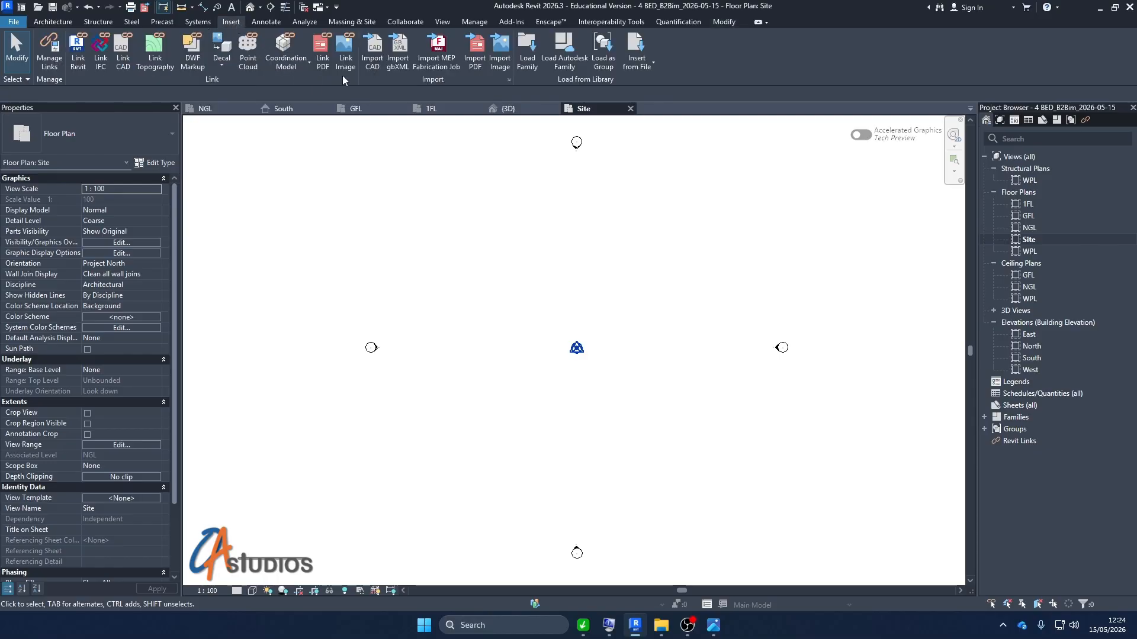
click(343, 50)
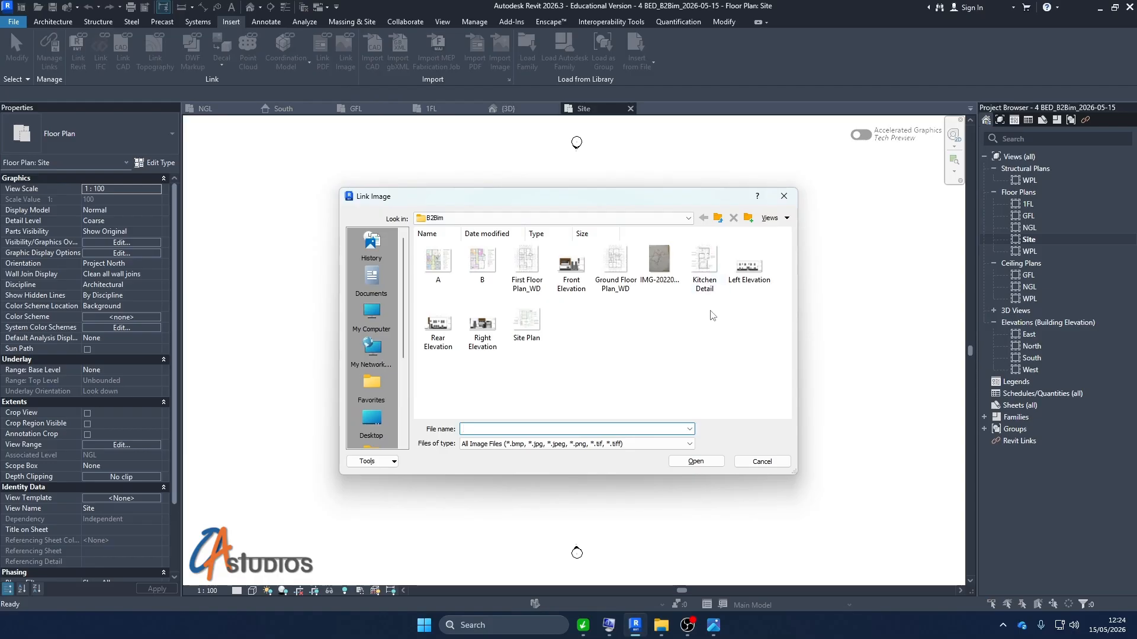
click(659, 262)
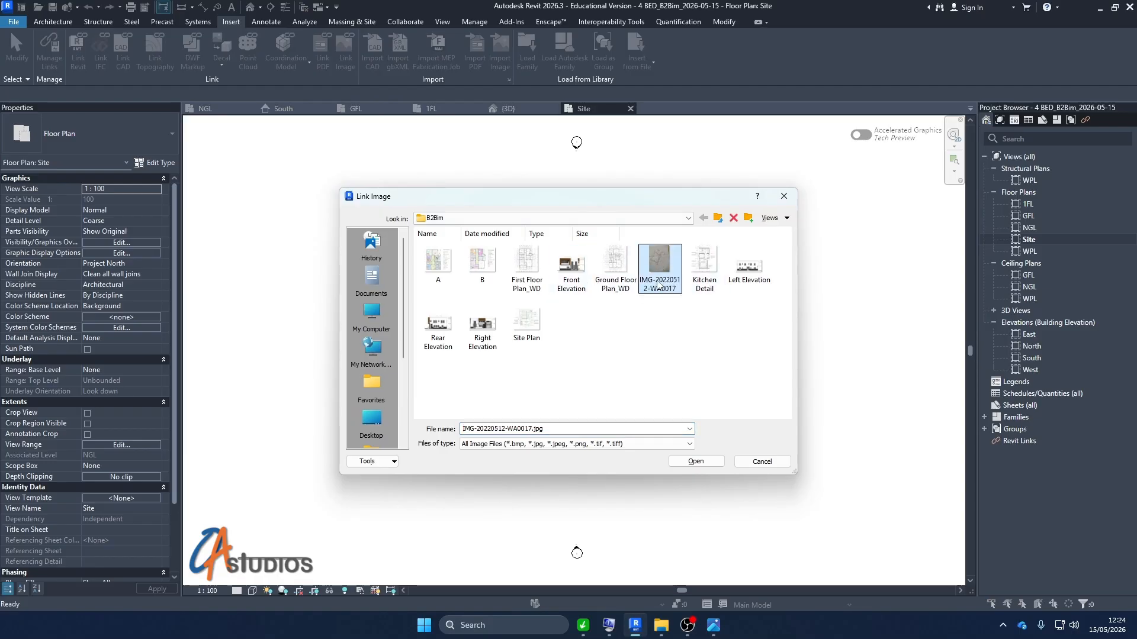
click(696, 462)
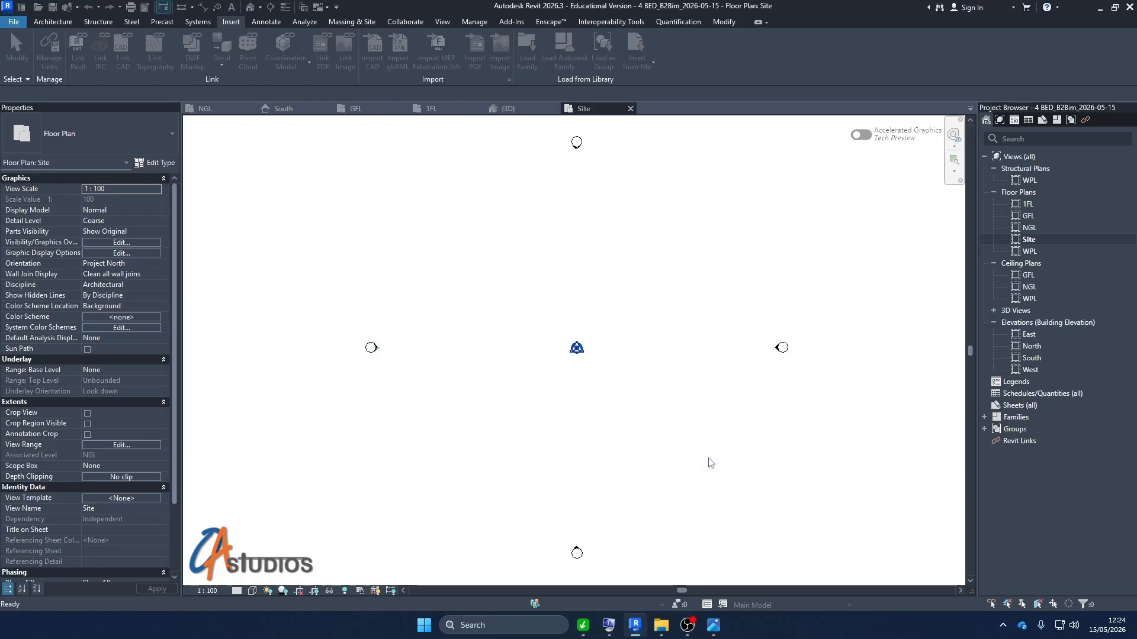
click(285, 346)
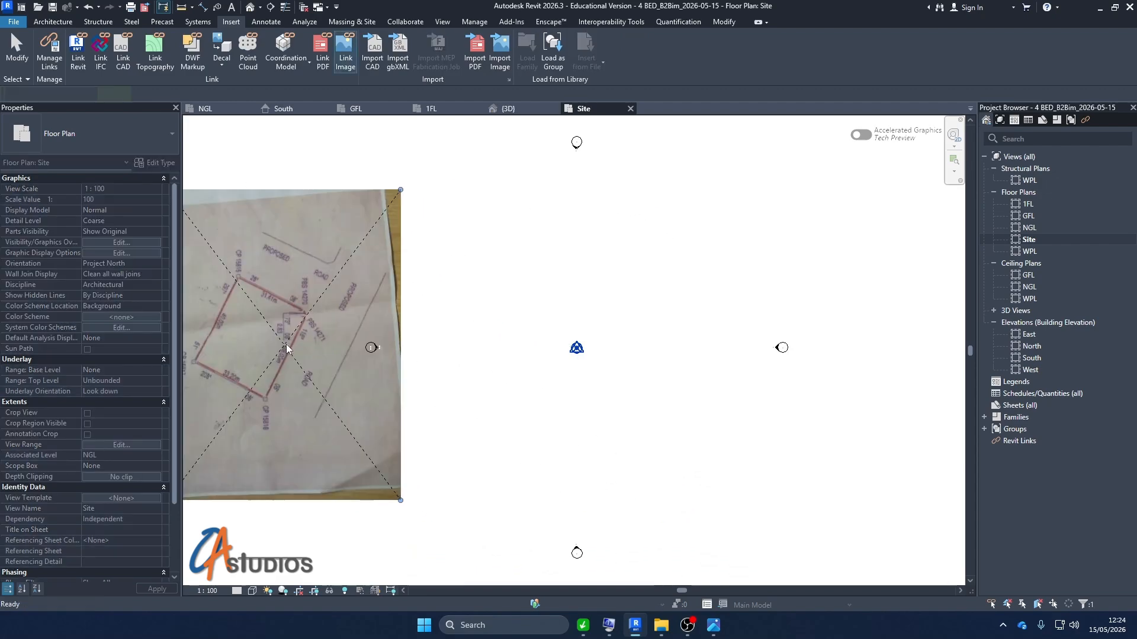
scroll(628, 385, down, 3)
scroll(473, 364, up, 3)
scroll(482, 358, up, 1)
drag(482, 358, 439, 358)
click(608, 282)
Step: Examine the plot boundary's distances and bearings on the linked survey plan image
scroll(441, 364, up, 1)
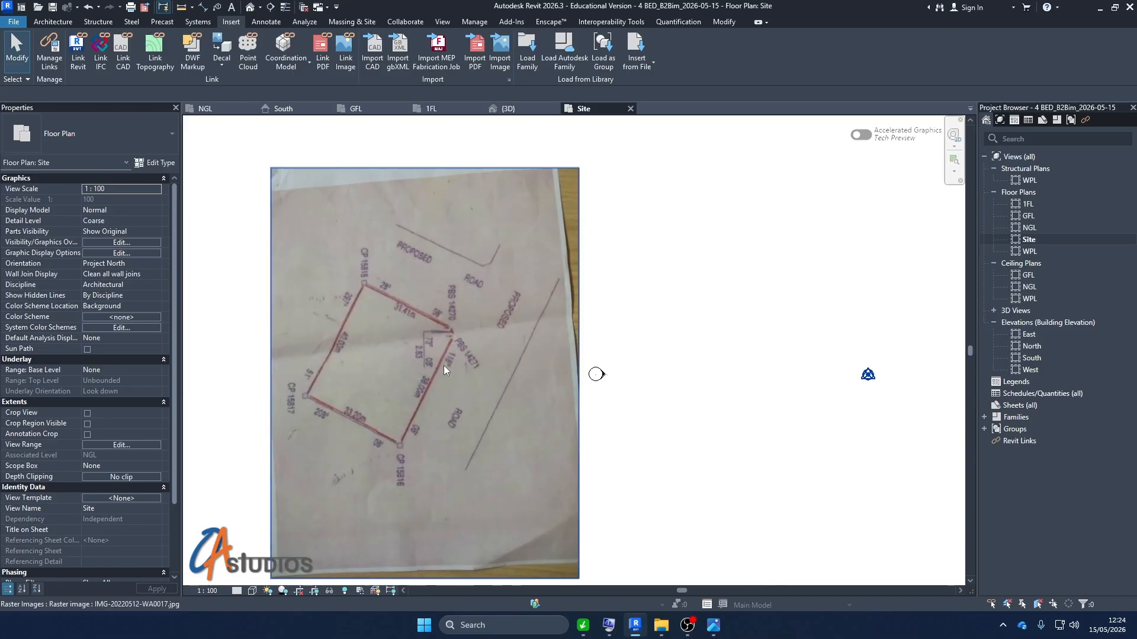
scroll(384, 327, down, 1)
scroll(390, 350, up, 2)
scroll(360, 305, up, 1)
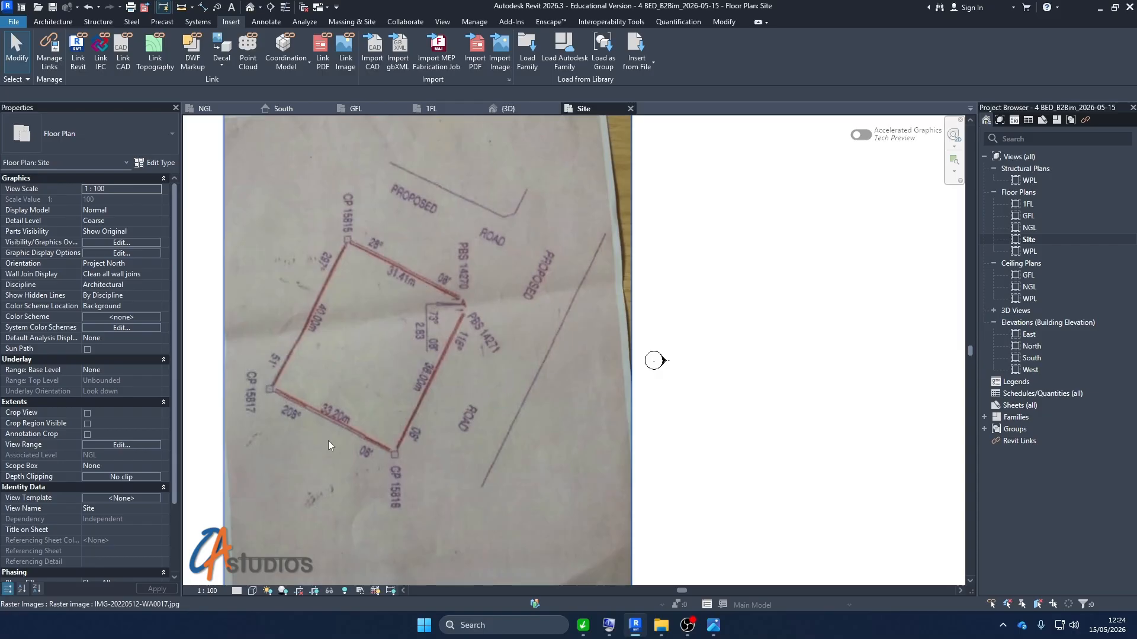
scroll(266, 391, down, 2)
scroll(278, 397, up, 2)
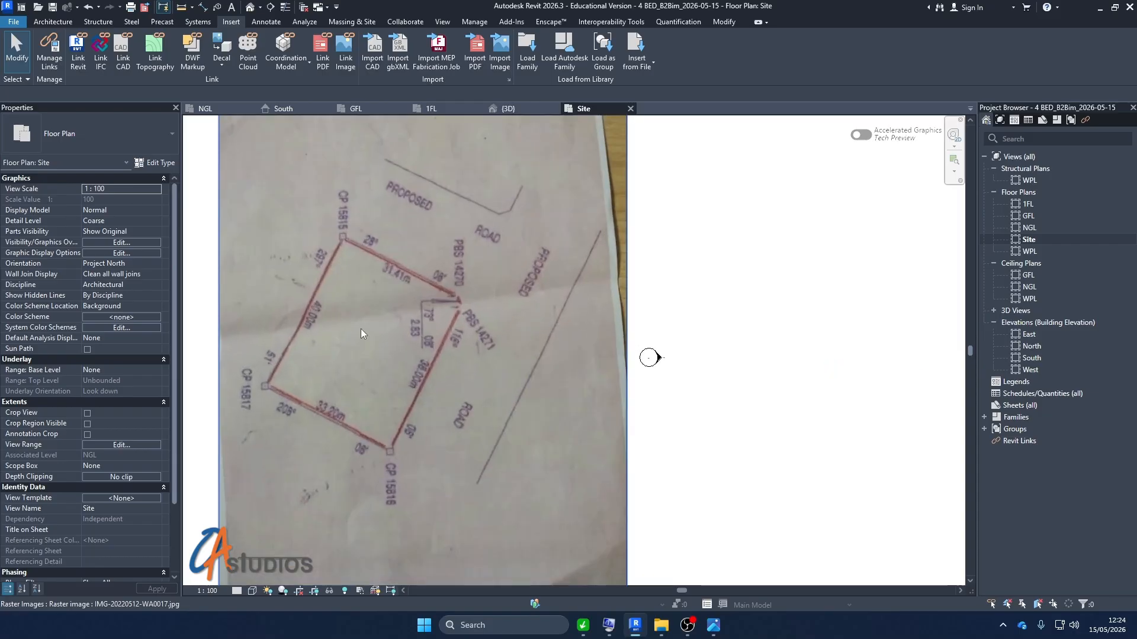
scroll(360, 330, up, 1)
scroll(363, 389, down, 1)
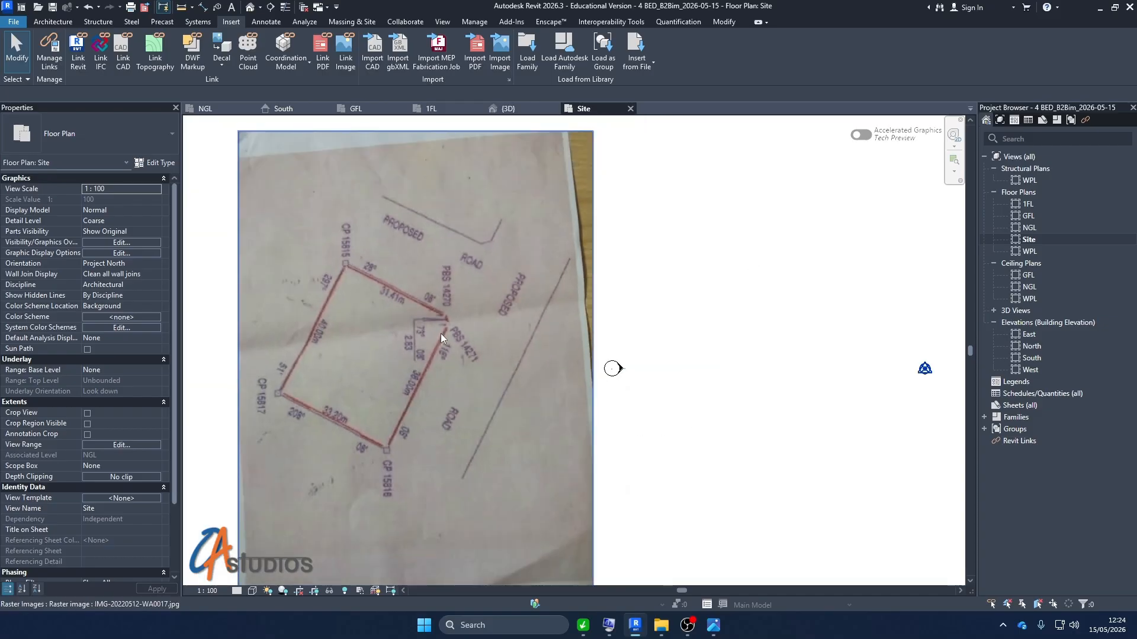
Step: Create a property line by sketching a closed four-sided boundary of about 381 m² around the project base point
click(351, 22)
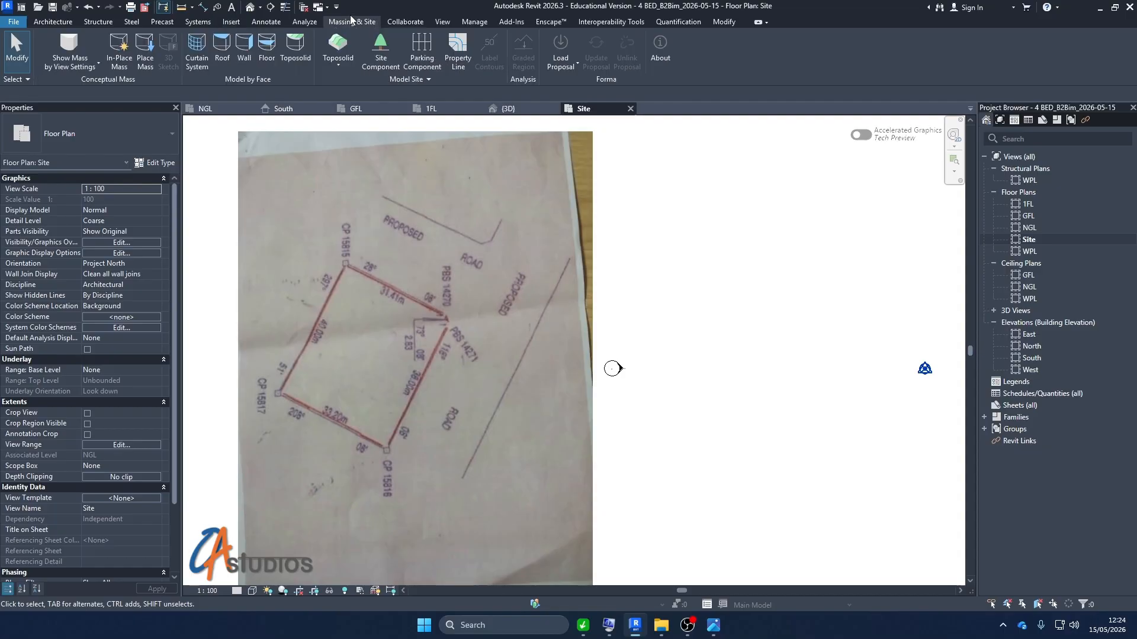
click(461, 52)
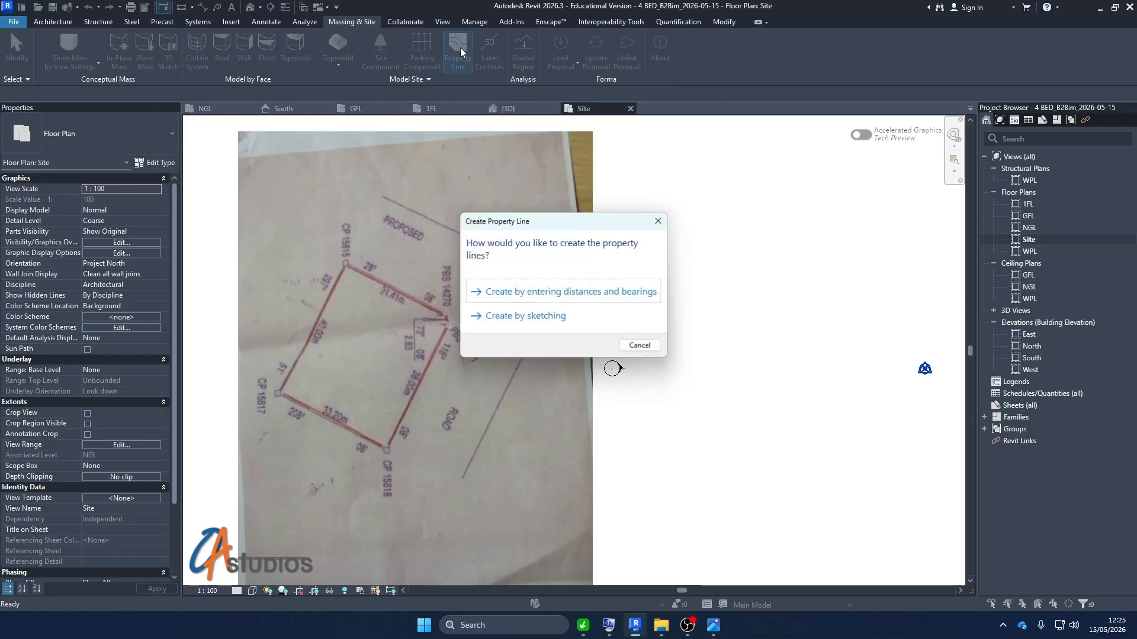
drag(552, 220, 708, 205)
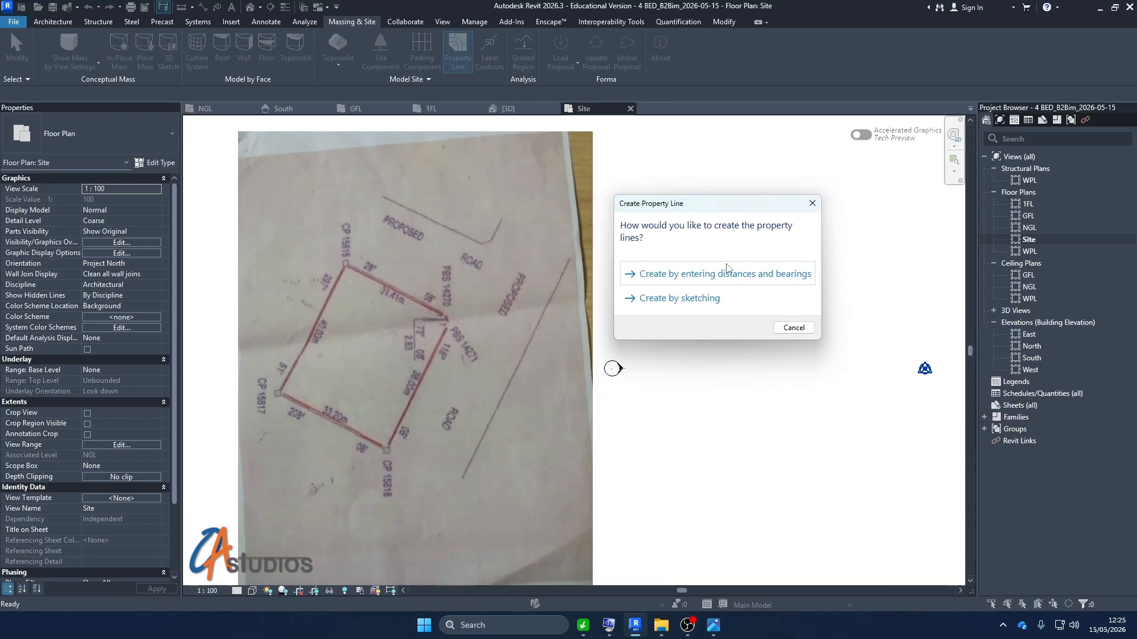
click(680, 302)
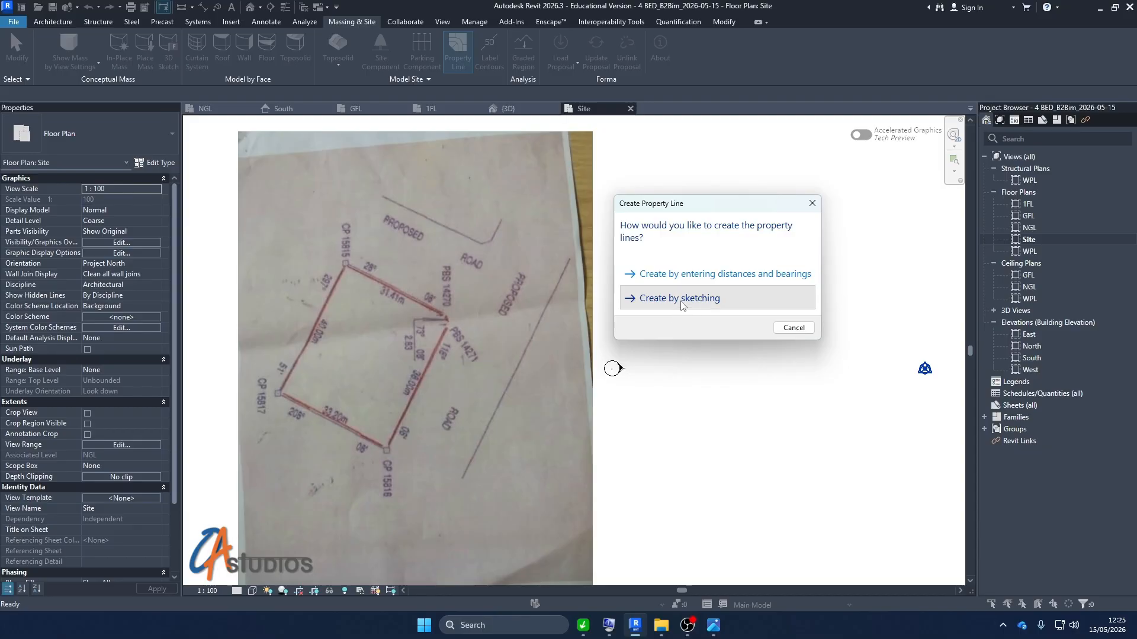
scroll(442, 297, down, 2)
scroll(442, 297, down, 2)
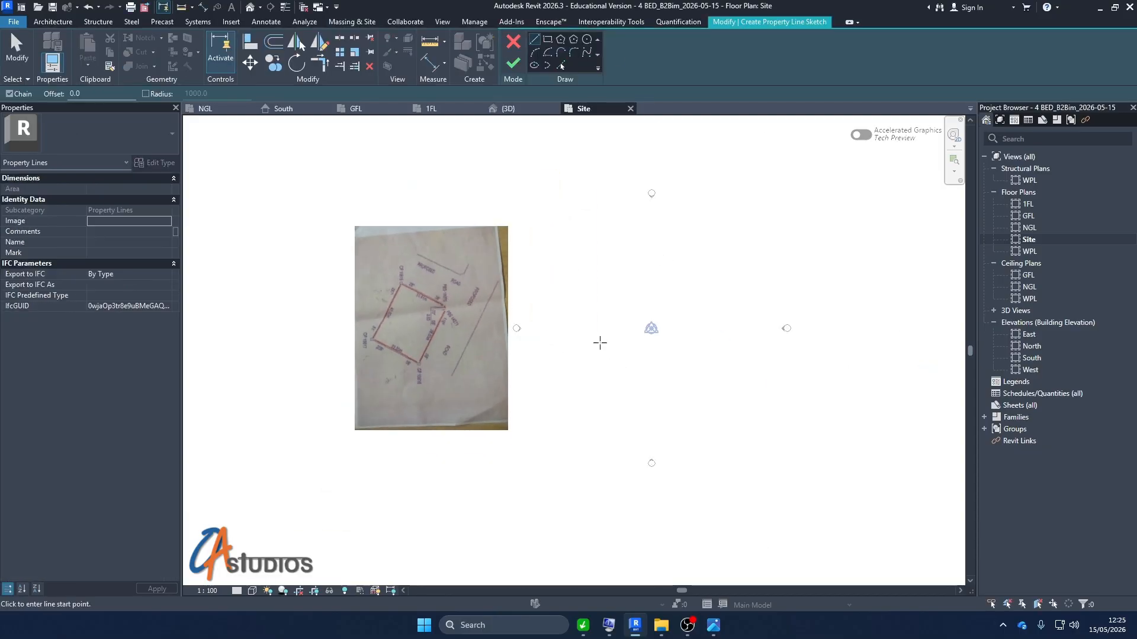
click(565, 357)
click(621, 260)
click(714, 333)
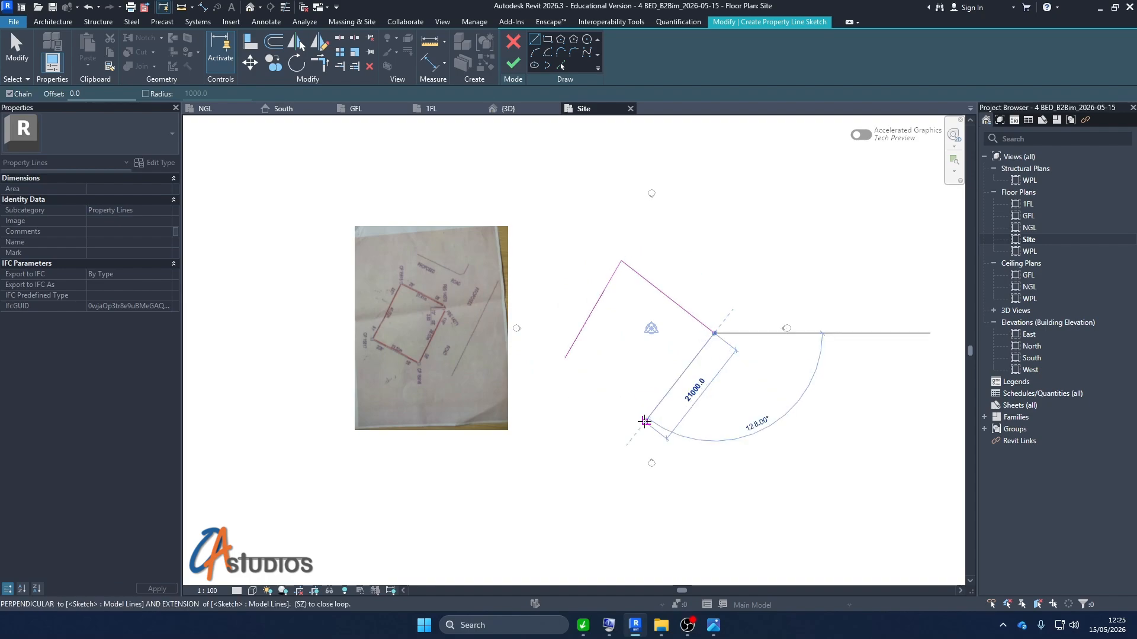
click(643, 403)
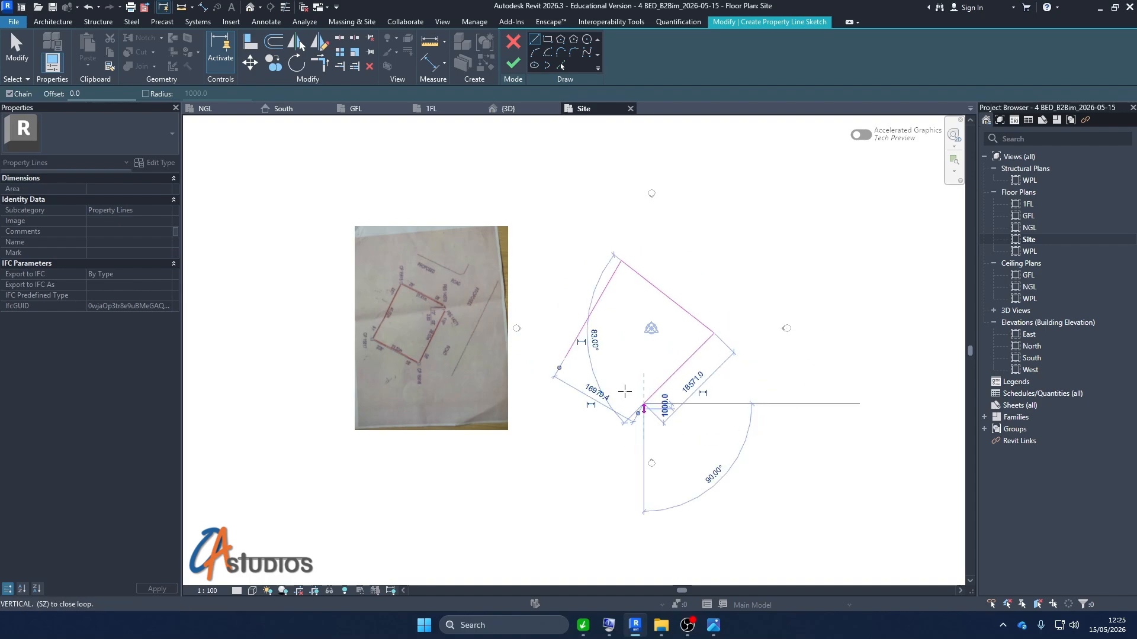
click(565, 357)
click(514, 68)
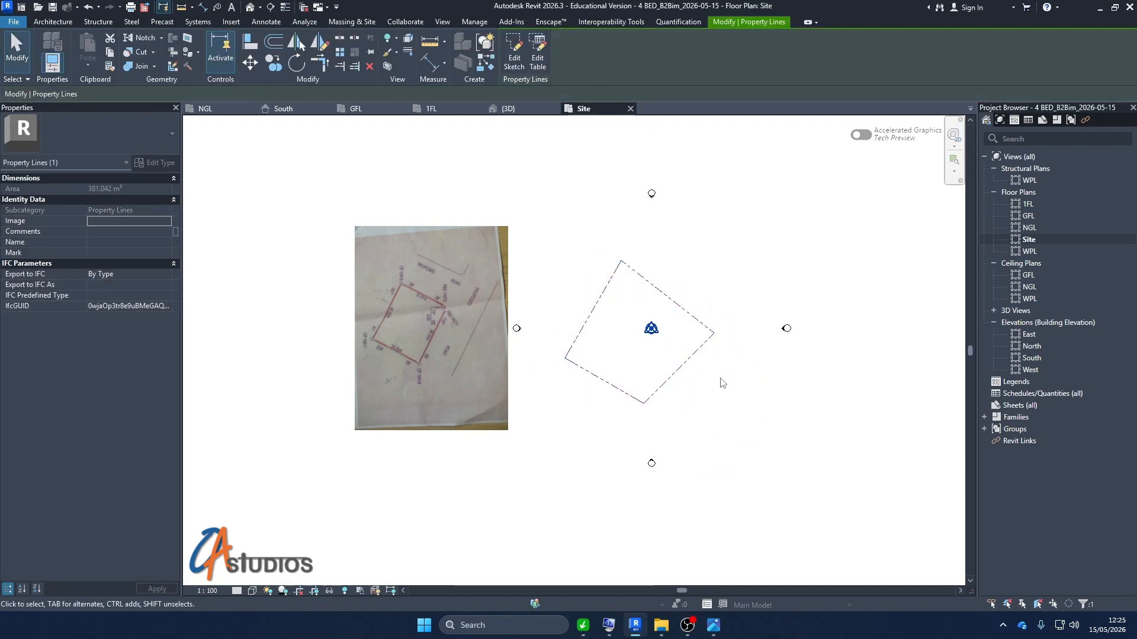
Step: Delete the sketched four-sided property line around the project base point
scroll(662, 319, up, 3)
click(663, 269)
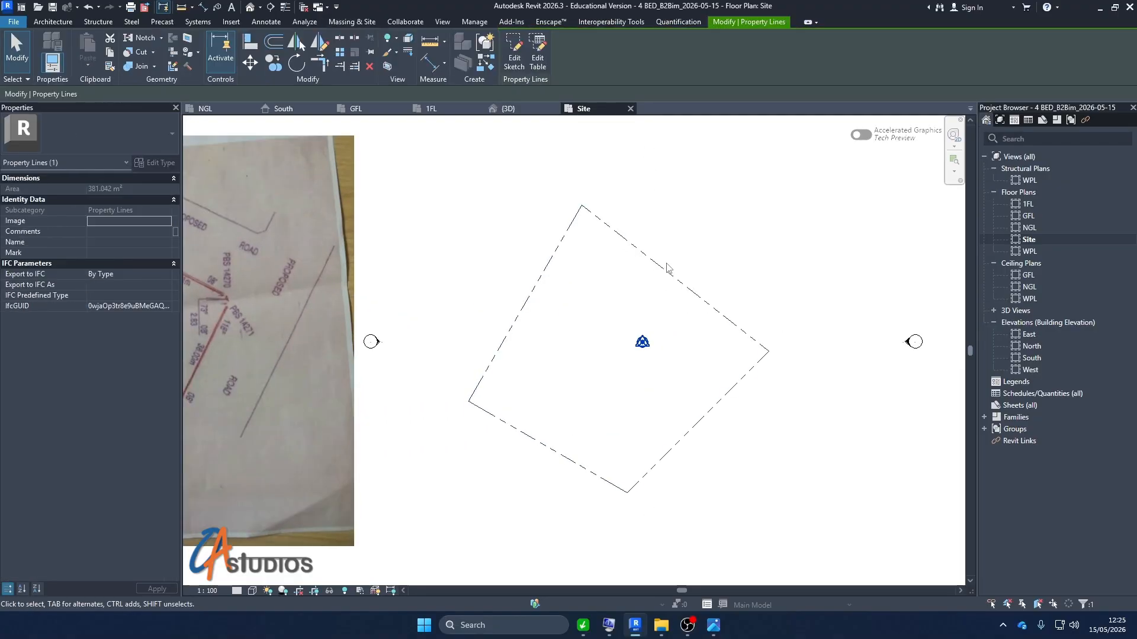
scroll(648, 269, down, 2)
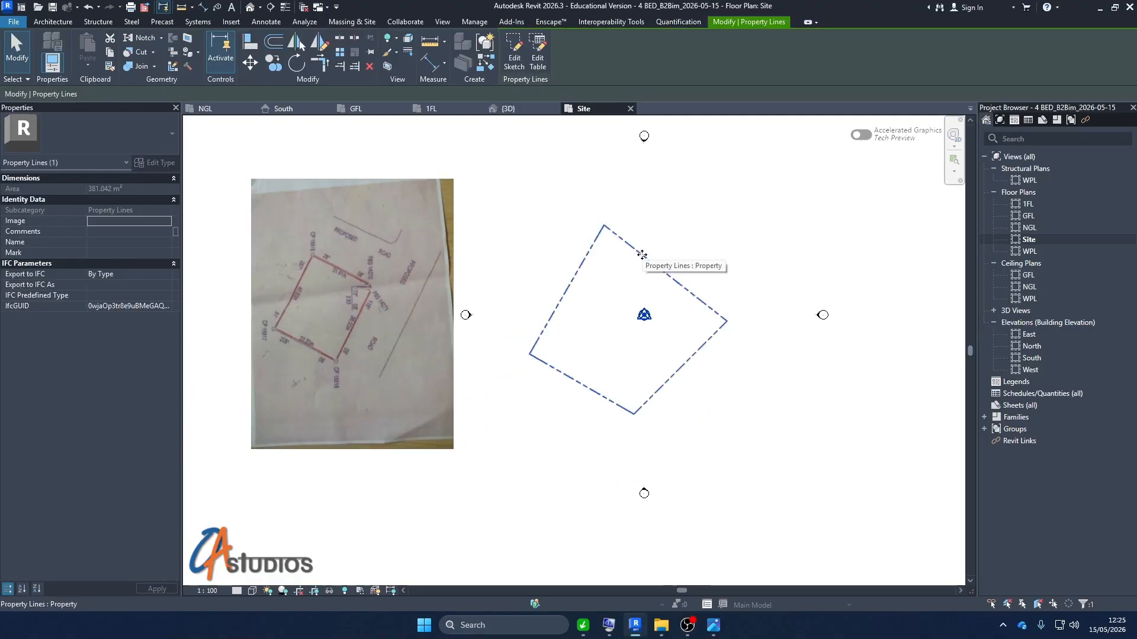
click(550, 322)
scroll(271, 382, up, 2)
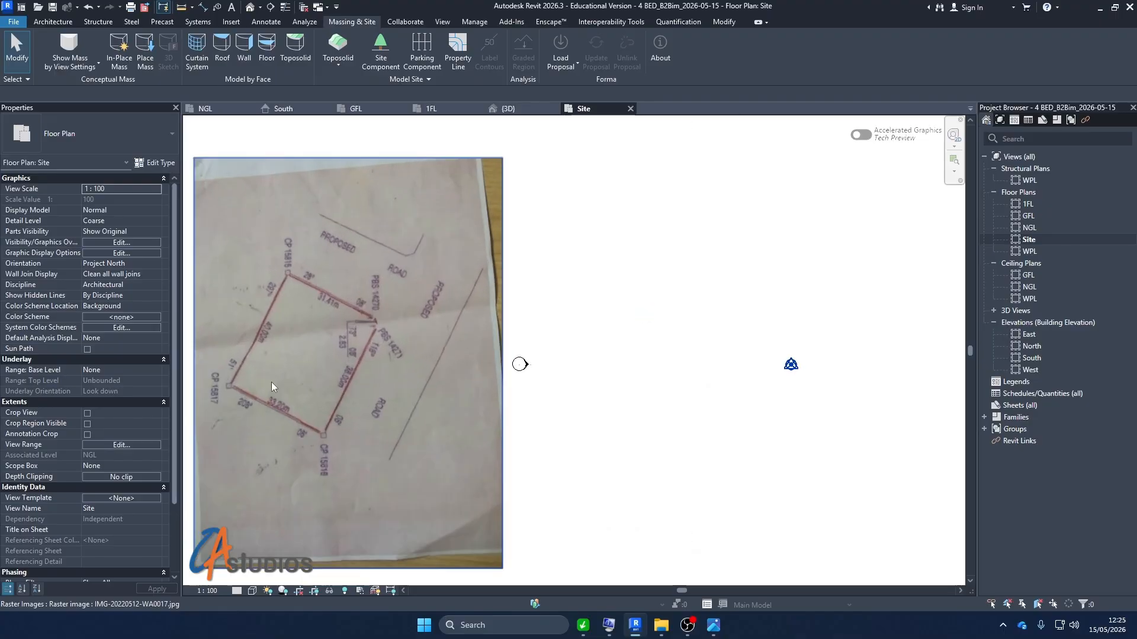
scroll(488, 345, up, 2)
scroll(487, 346, down, 2)
scroll(412, 291, up, 1)
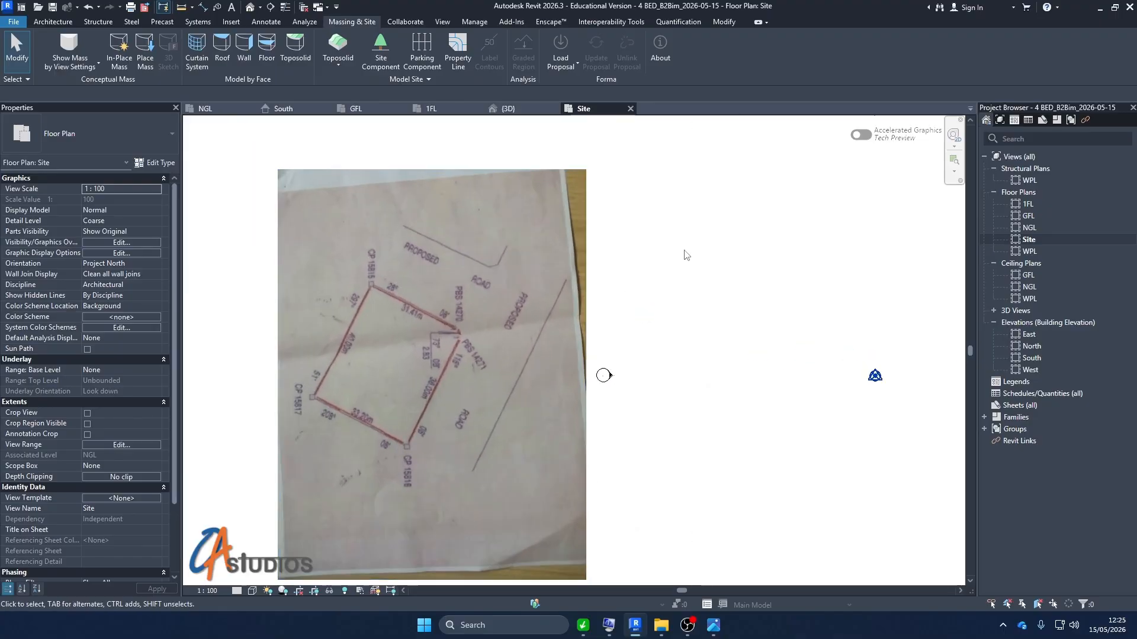
scroll(501, 355, down, 1)
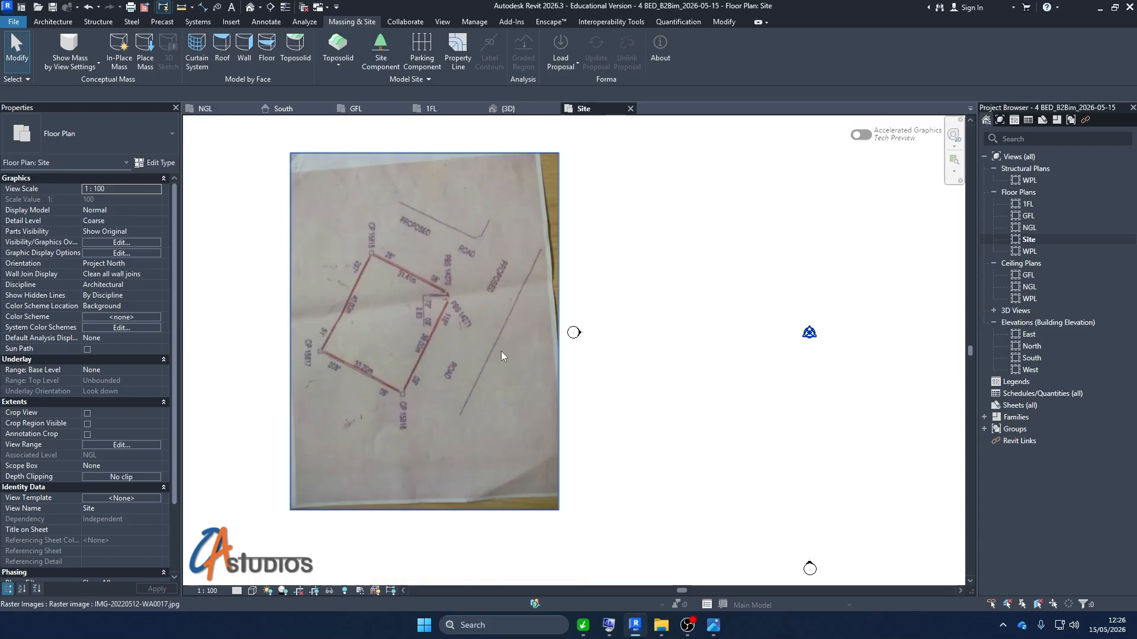
click(455, 48)
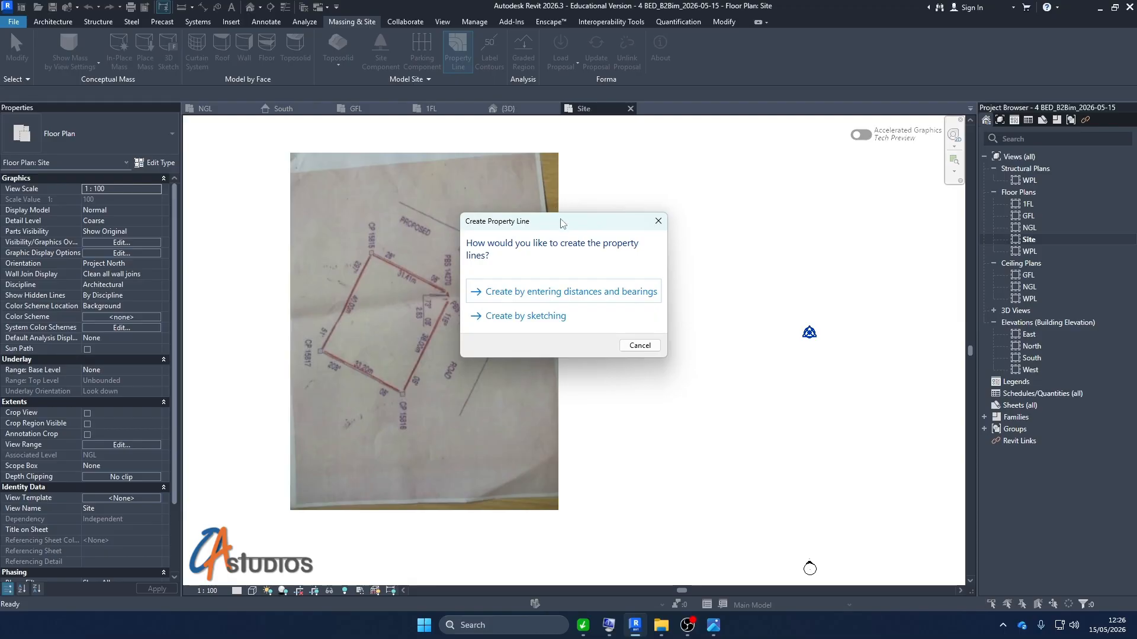
drag(563, 222, 684, 181)
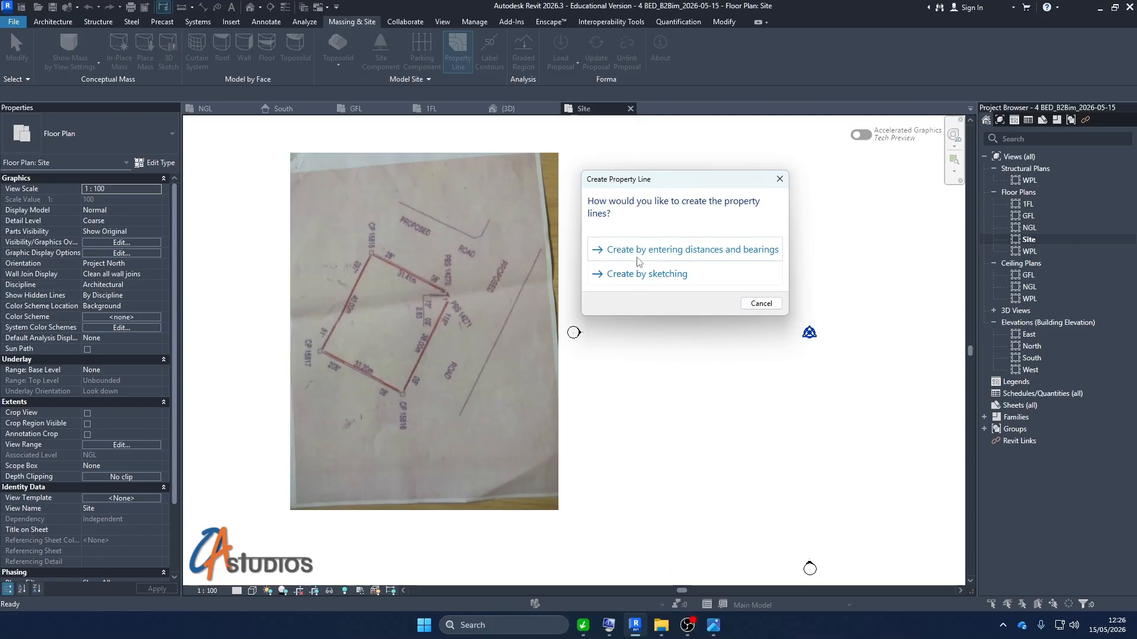
click(669, 250)
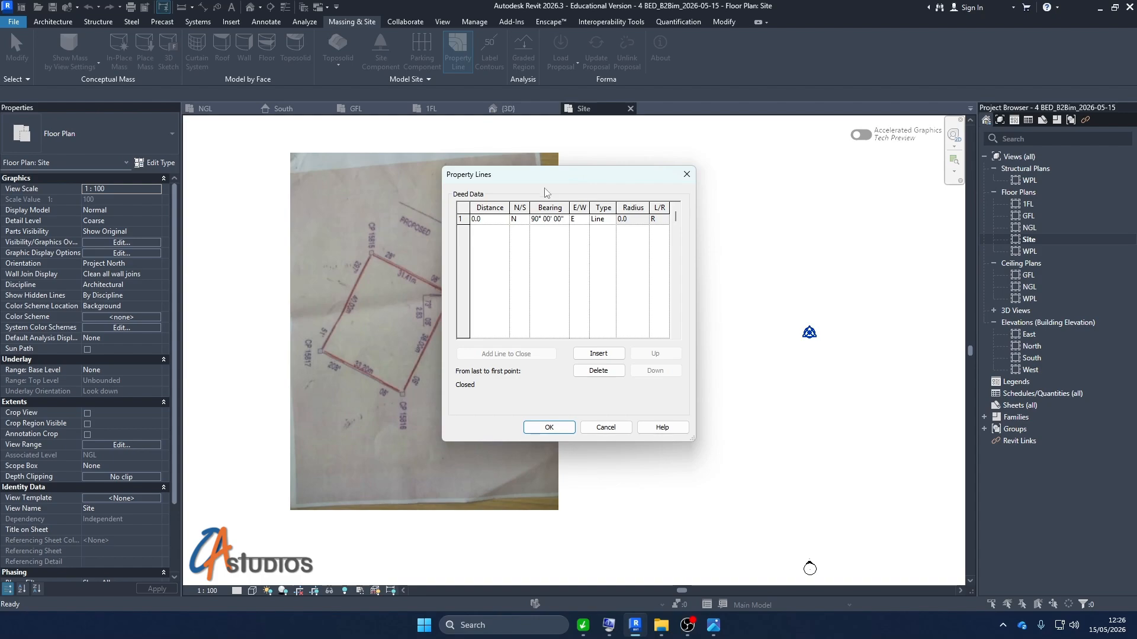
drag(575, 176, 704, 174)
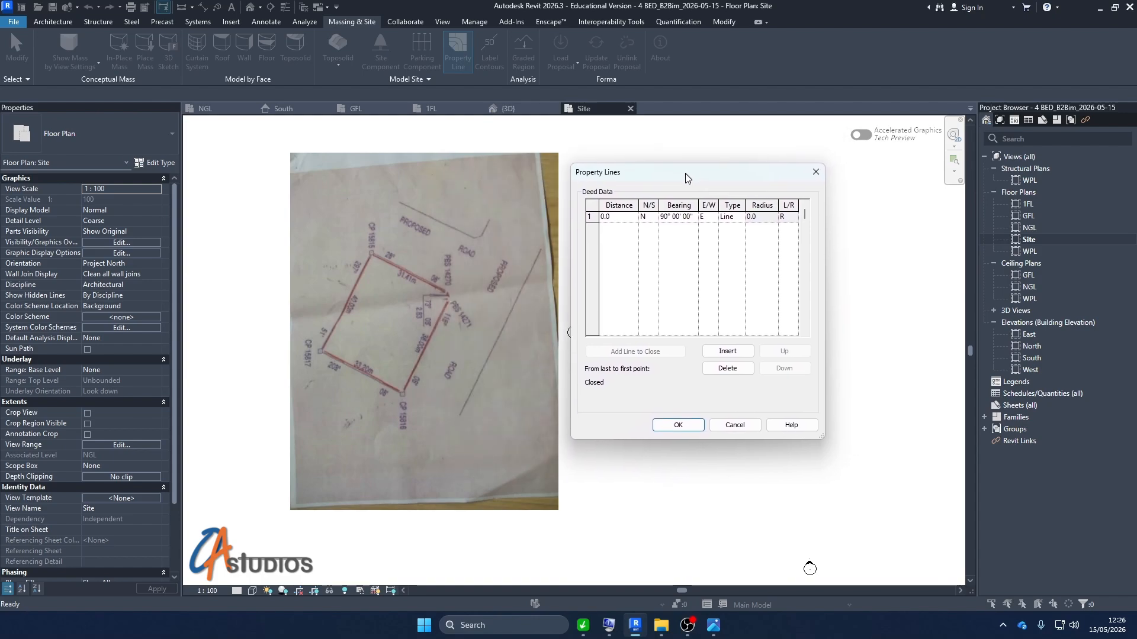
click(816, 173)
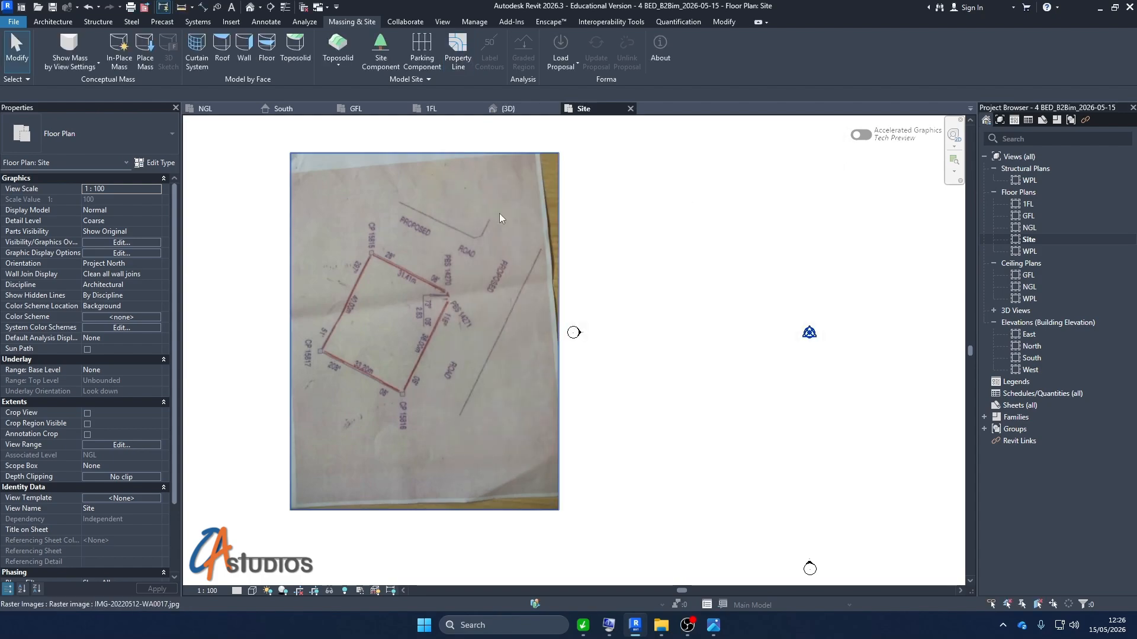
Step: Set the property line data to display angles as Degrees, with Degrees minutes seconds as the units
scroll(392, 274, up, 2)
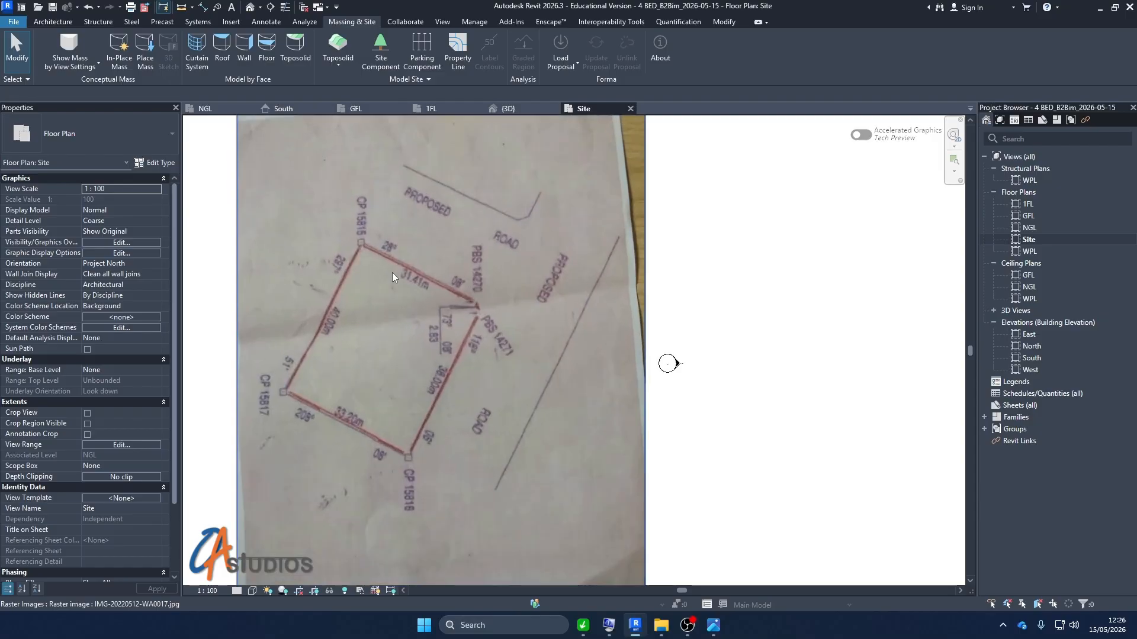
click(427, 81)
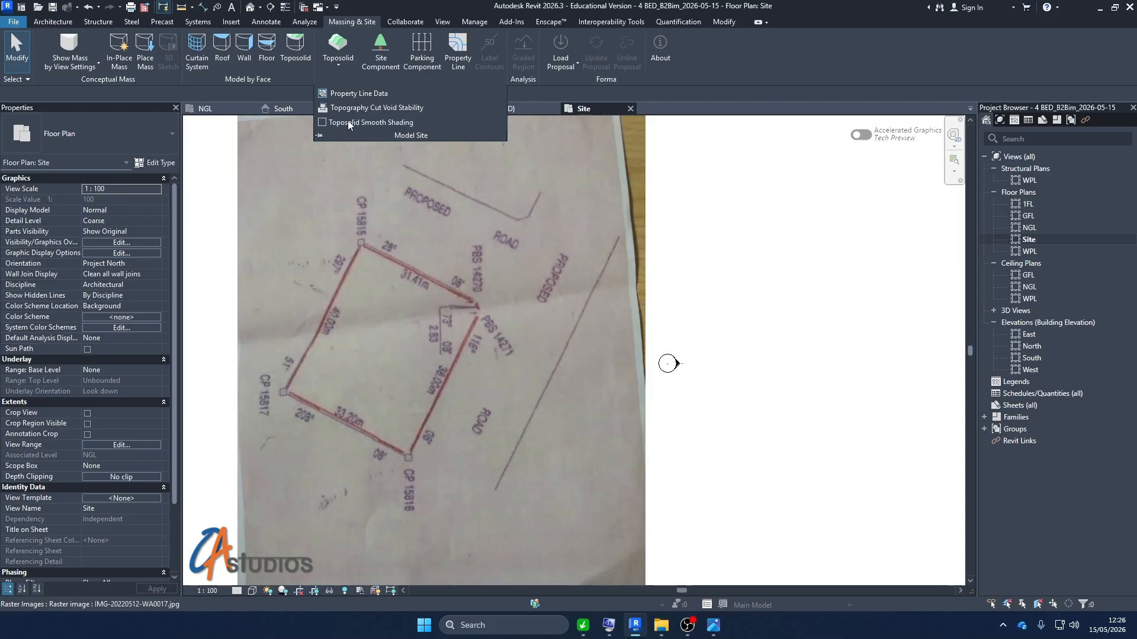
click(363, 93)
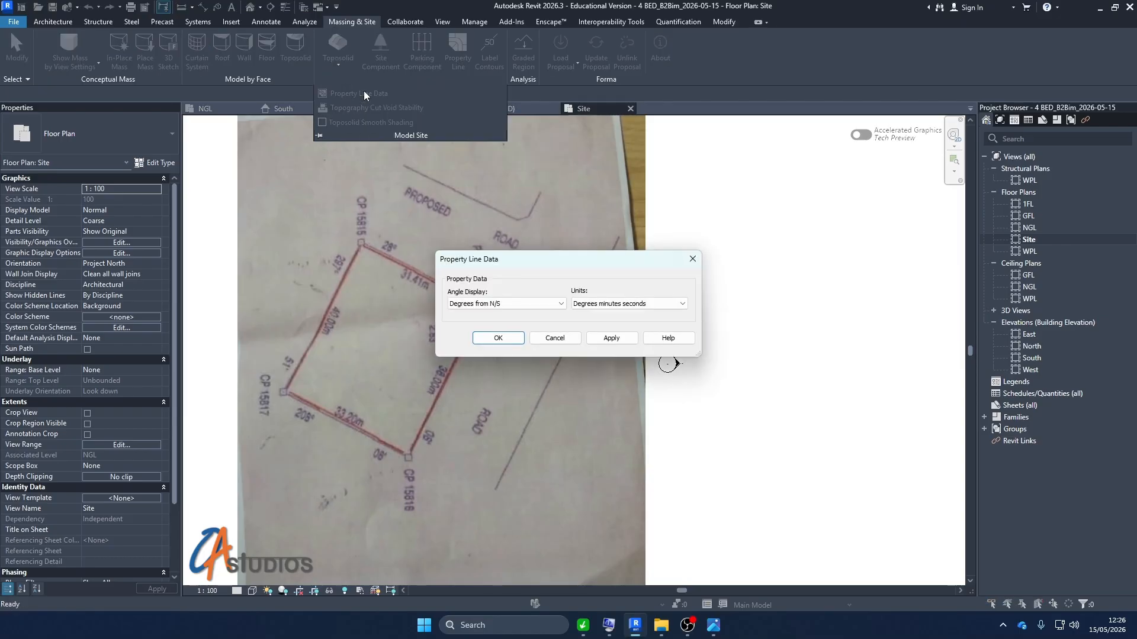
drag(559, 260, 707, 222)
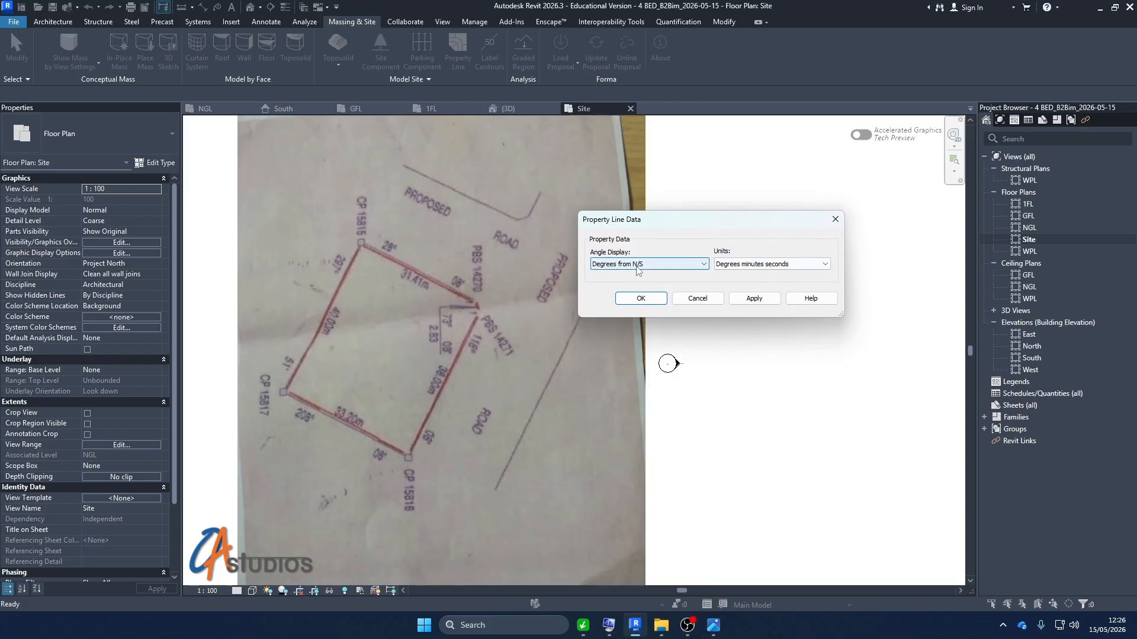
click(663, 271)
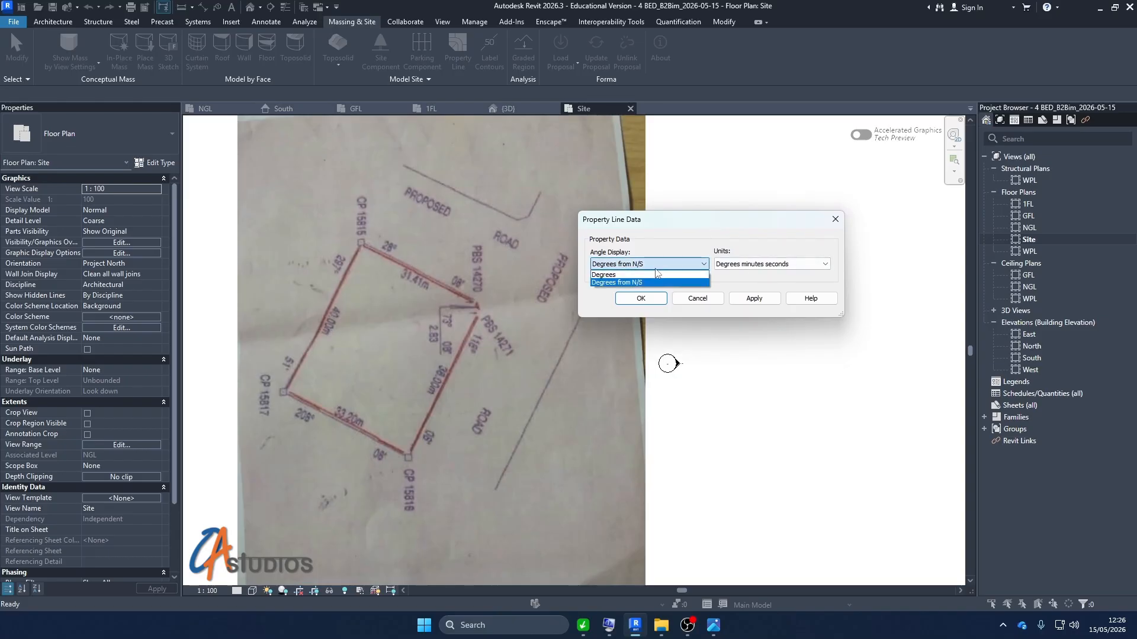
click(628, 277)
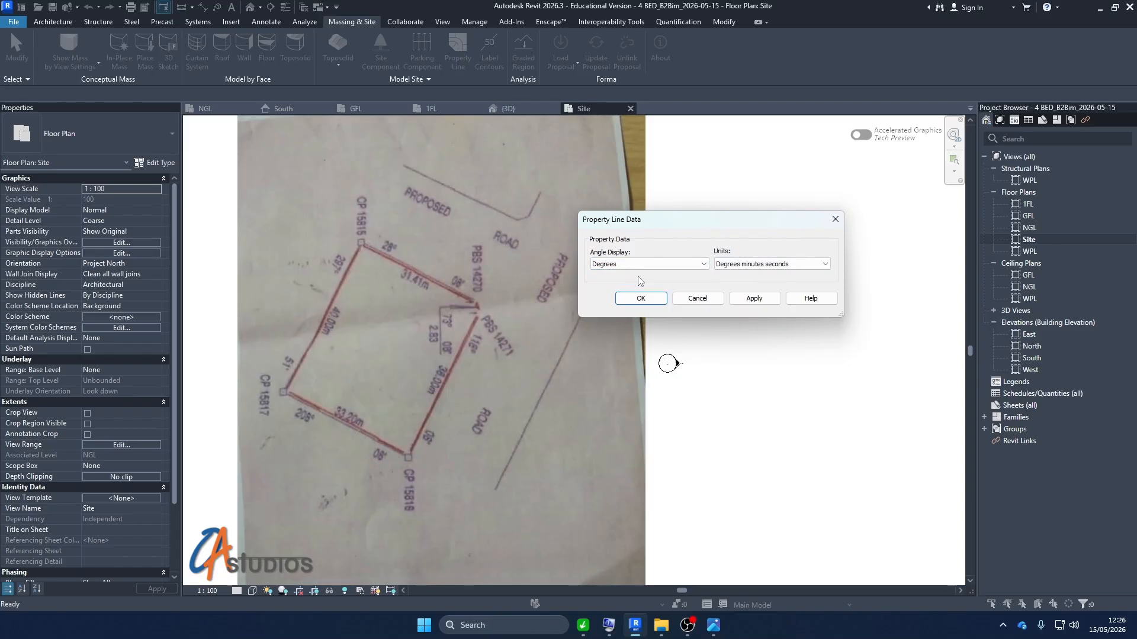
click(770, 266)
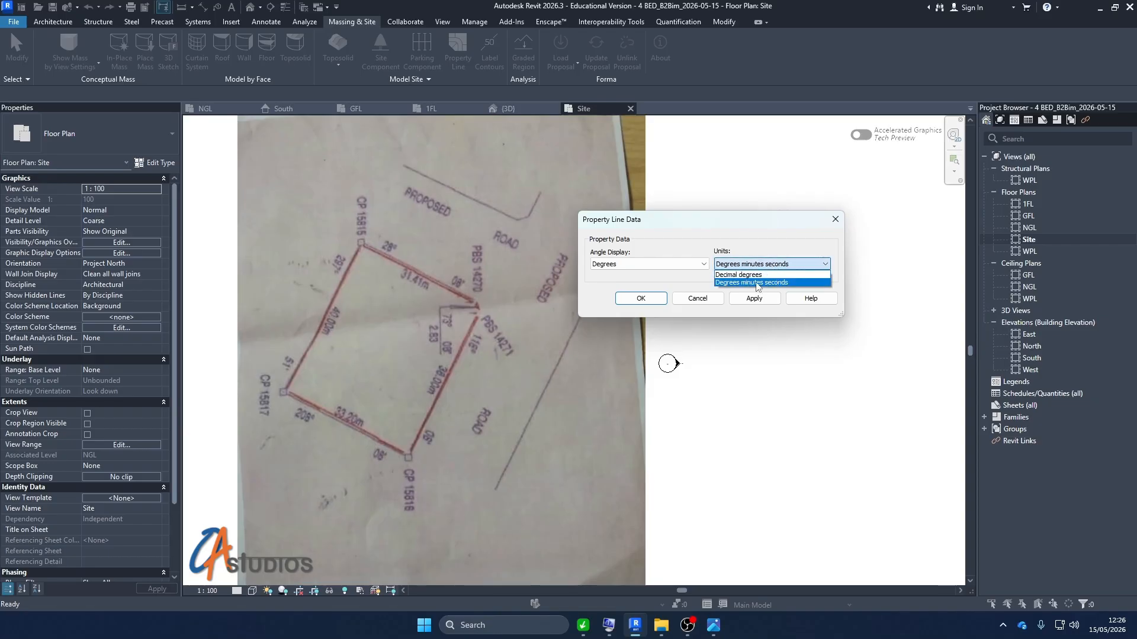
click(758, 283)
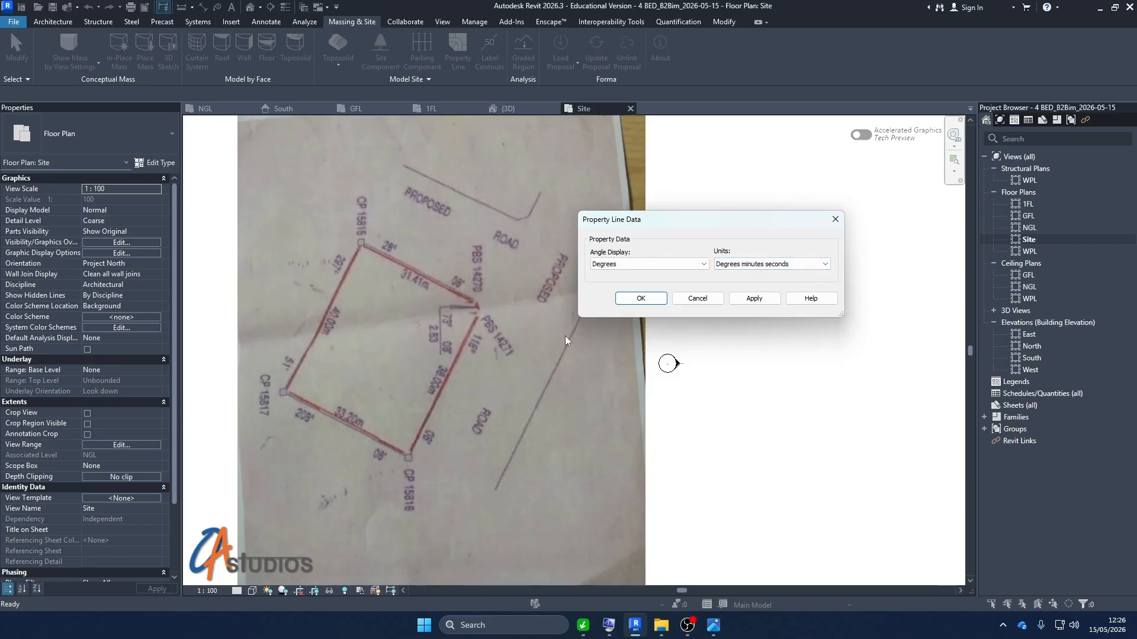
click(641, 298)
click(734, 245)
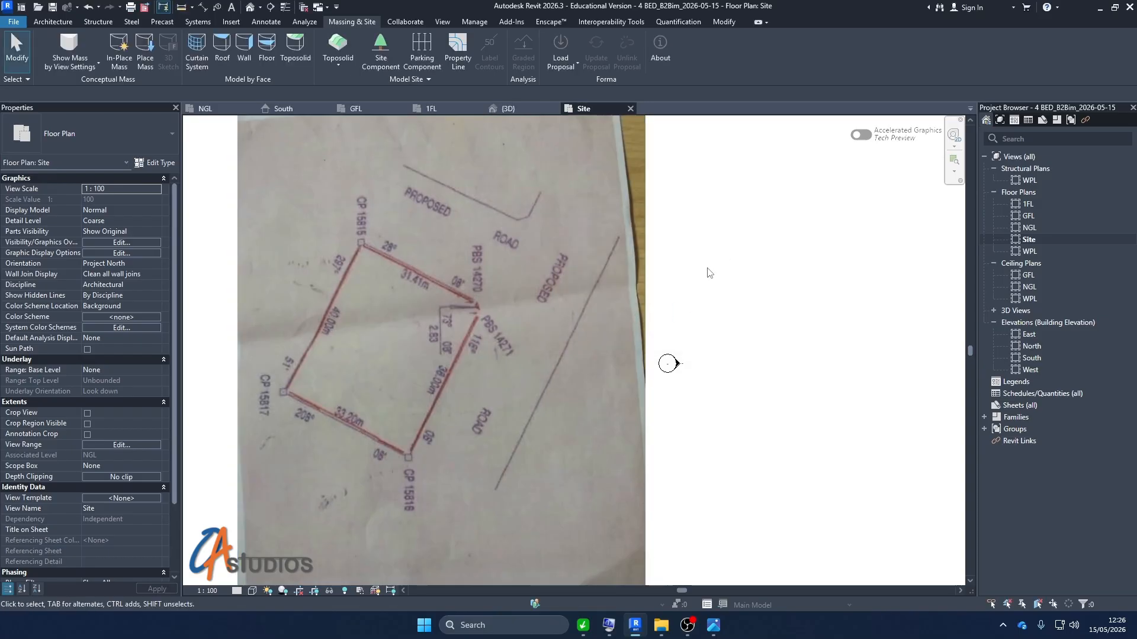
Step: Start a property line by entering distances and bearings, and extend its deed data to five lines
click(456, 54)
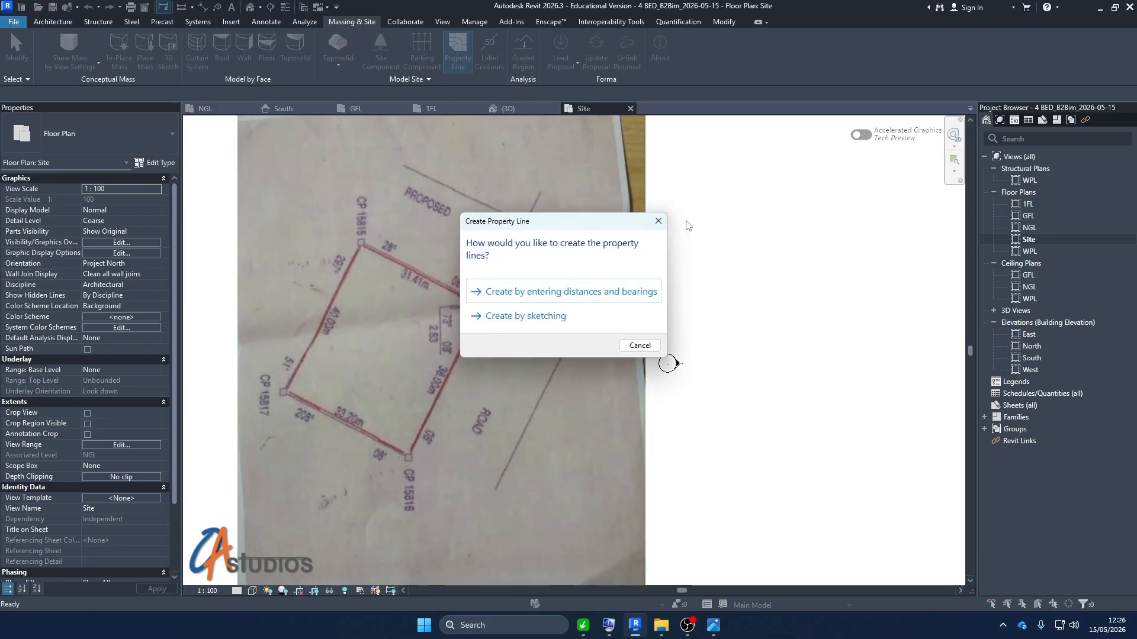
click(594, 296)
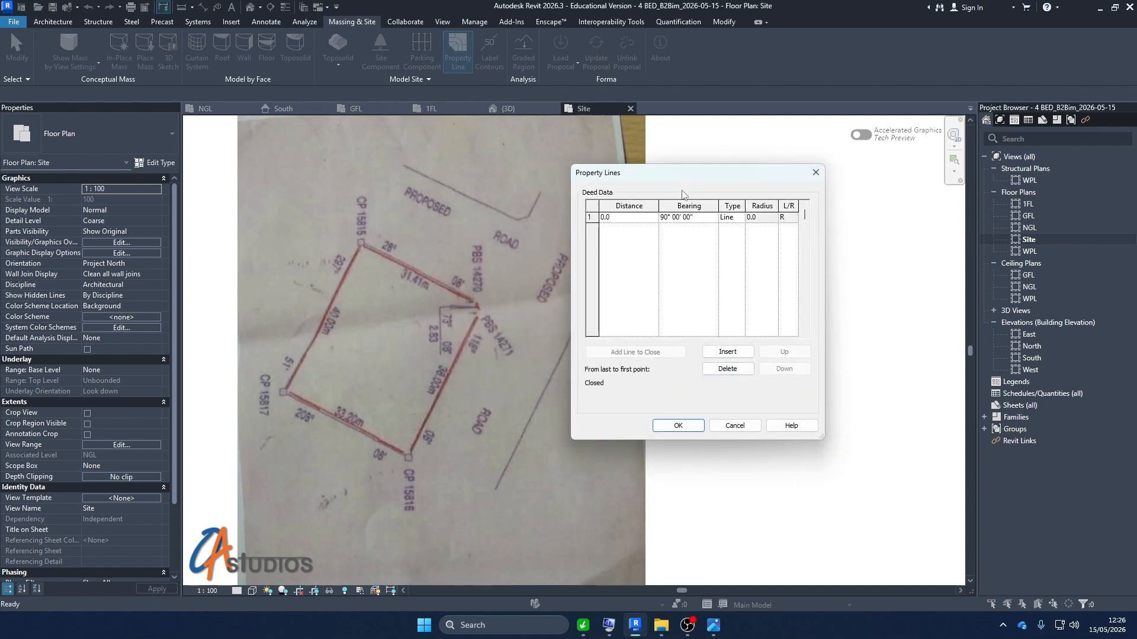
drag(678, 181, 762, 203)
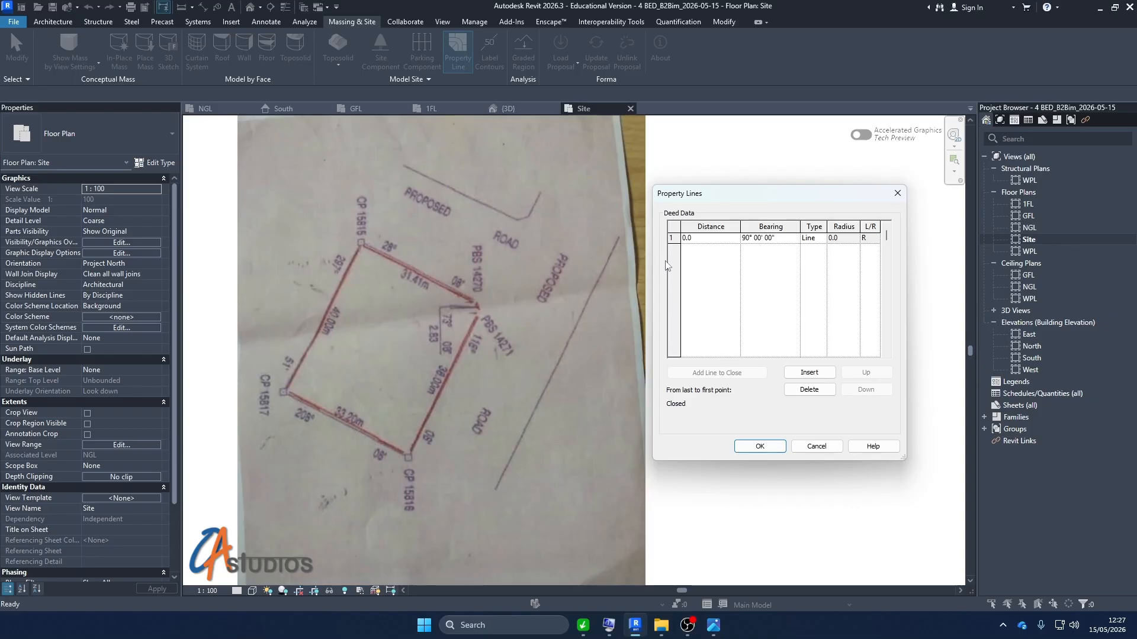
click(822, 377)
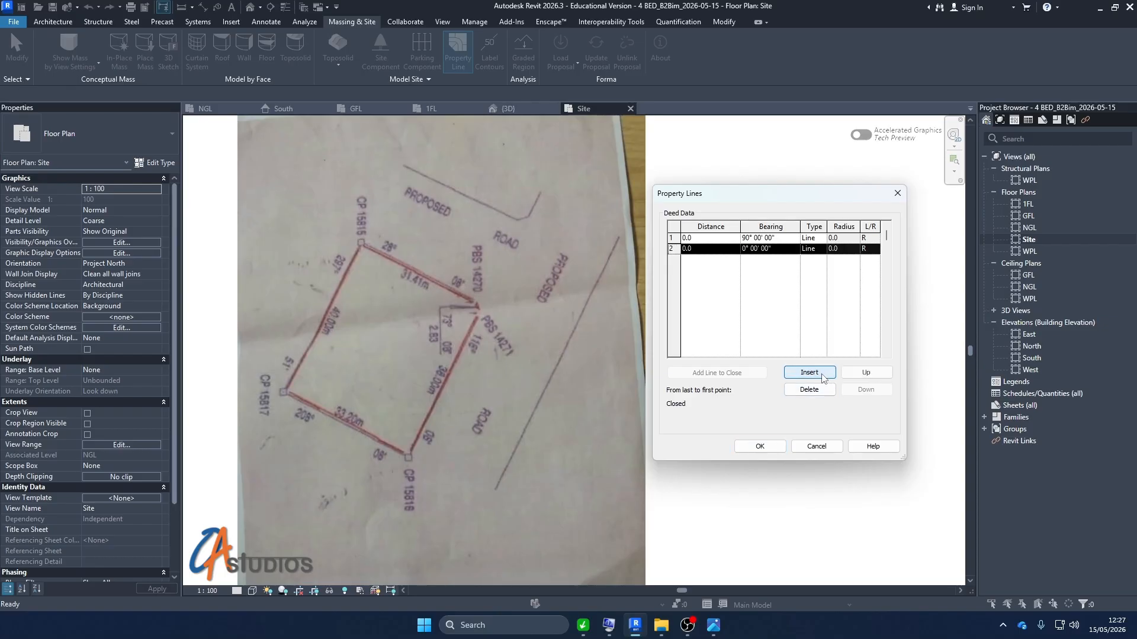
click(822, 378)
click(822, 378)
click(822, 378)
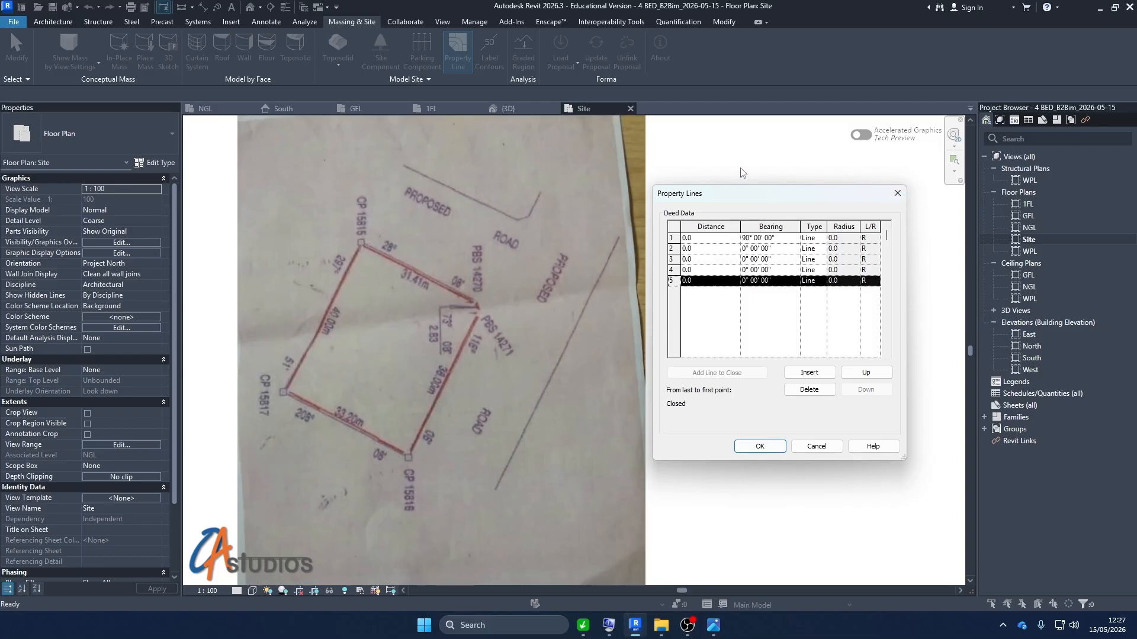
Step: Set the first deed line's distance to 31.41 and its bearing to 28° 08'
click(718, 239)
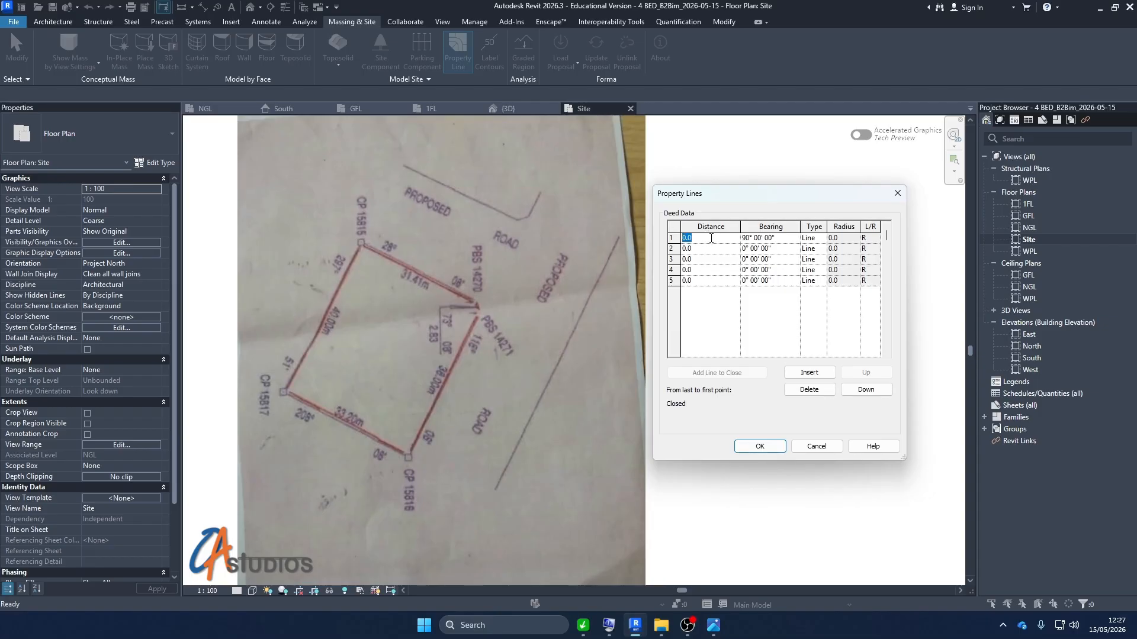
click(711, 238)
drag(699, 239, 663, 243)
text(31.41)
click(719, 249)
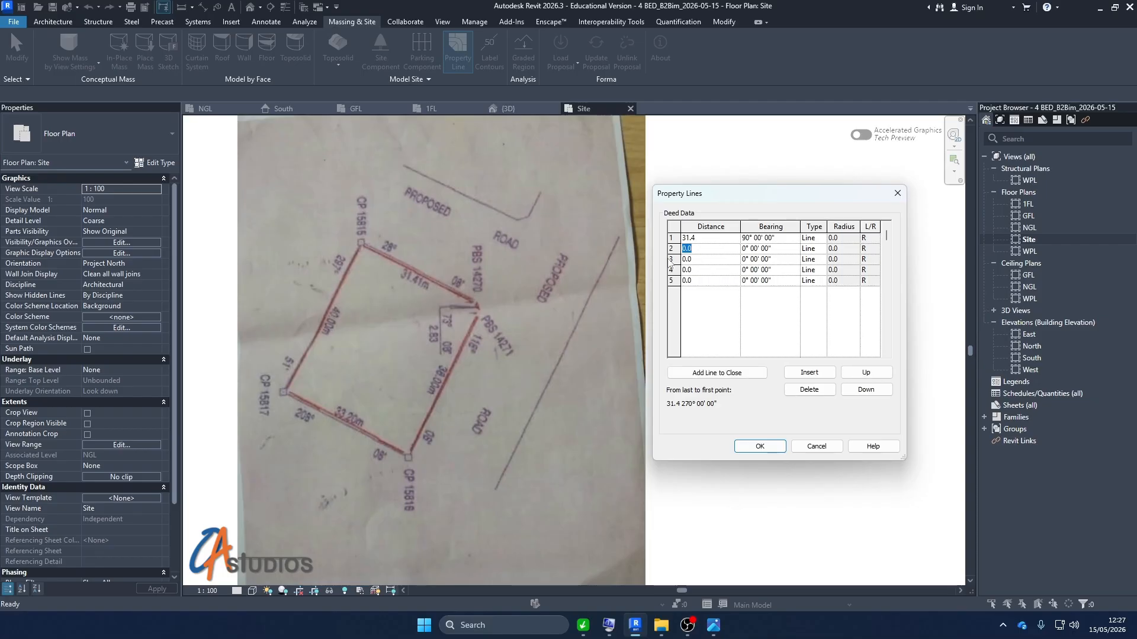
click(711, 238)
click(724, 248)
click(788, 238)
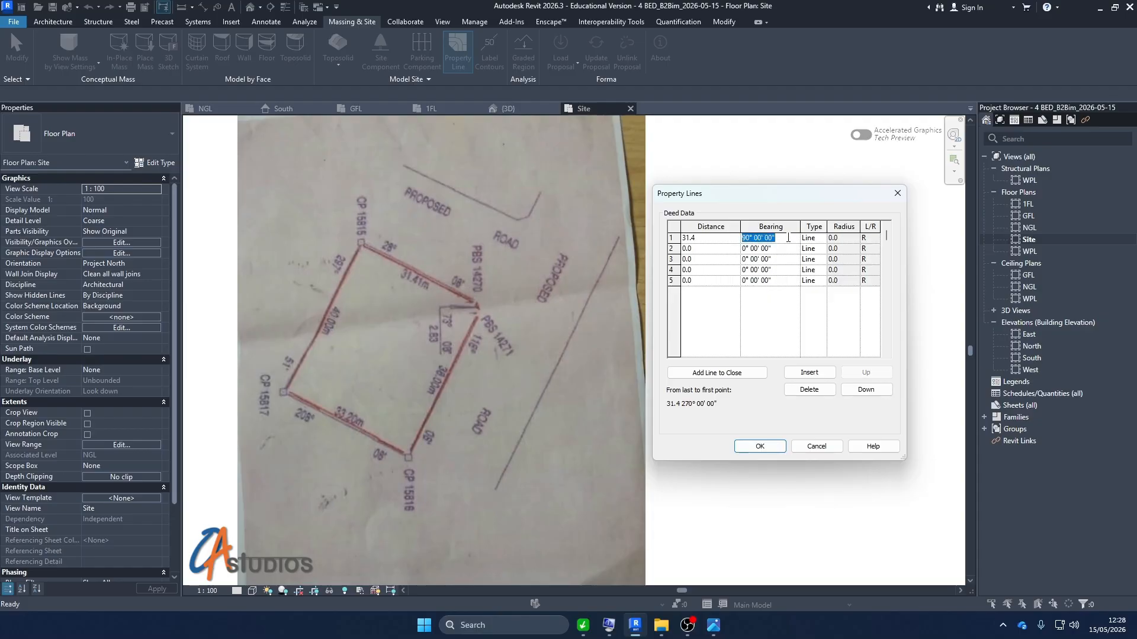
text(28°)
text( 08)
click(732, 248)
text(38)
click(788, 250)
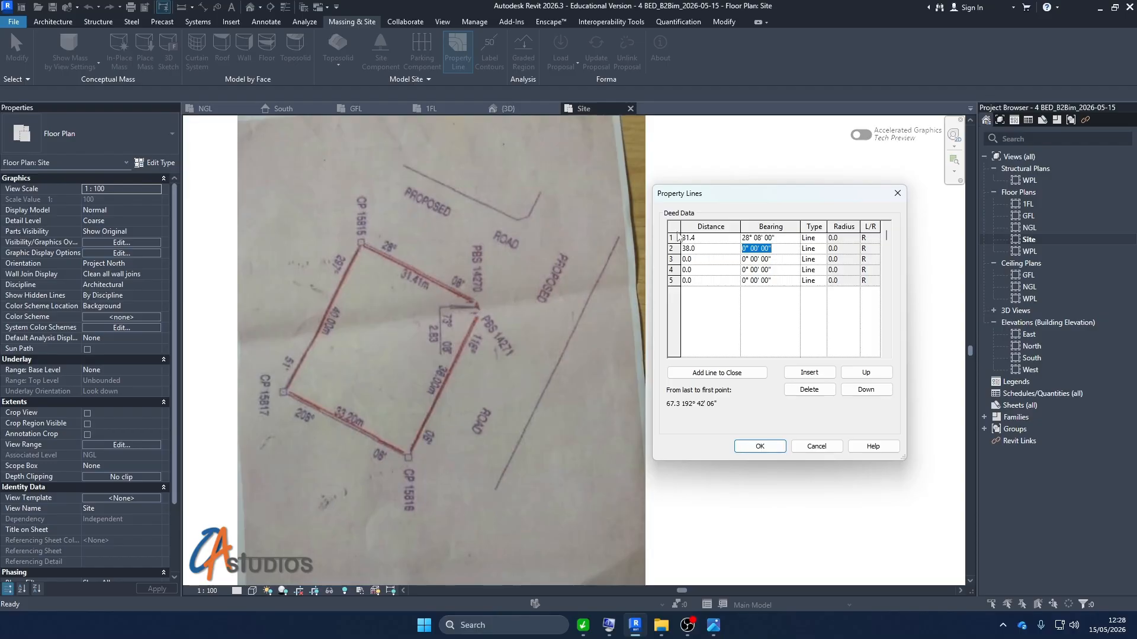
Step: Set the second deed line's distance to 2.83 and its bearing to 73° 08'
click(713, 249)
text(2.83)
click(783, 249)
text(7)
text(3° 08)
Step: Set the third deed line's distance to 38 and its bearing to 116° 08'
click(717, 259)
text(38)
click(787, 258)
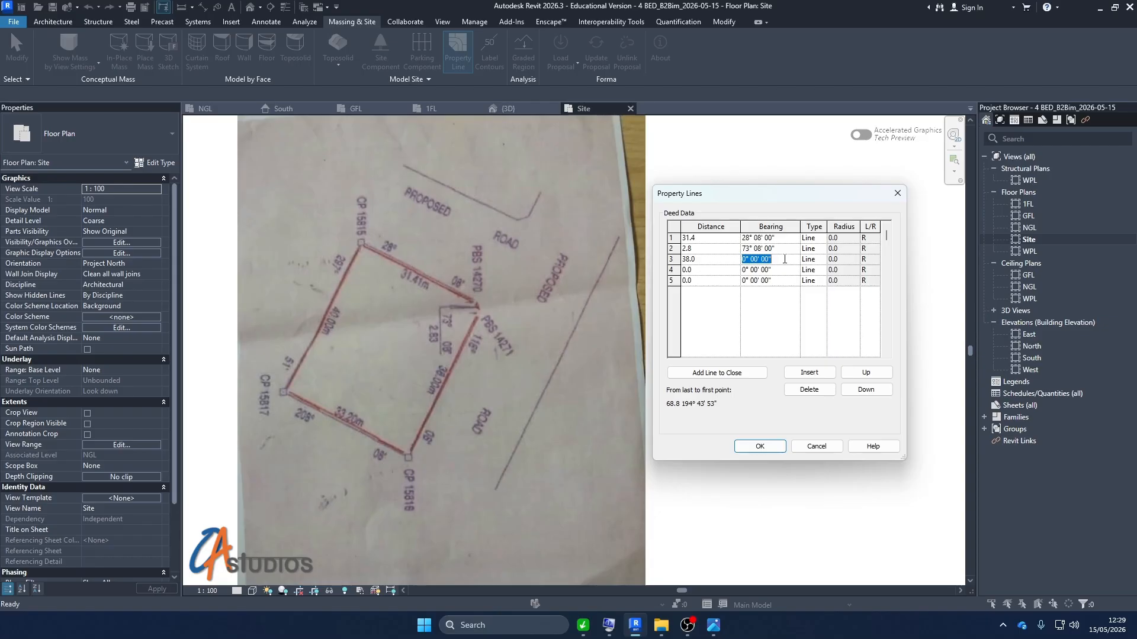
text(116°)
text( 08)
Step: Set the fourth deed line's distance to 33.2 and its bearing to 208° 08'
click(716, 269)
text(33.2)
click(795, 271)
text(20)
text(8°)
text( 0)
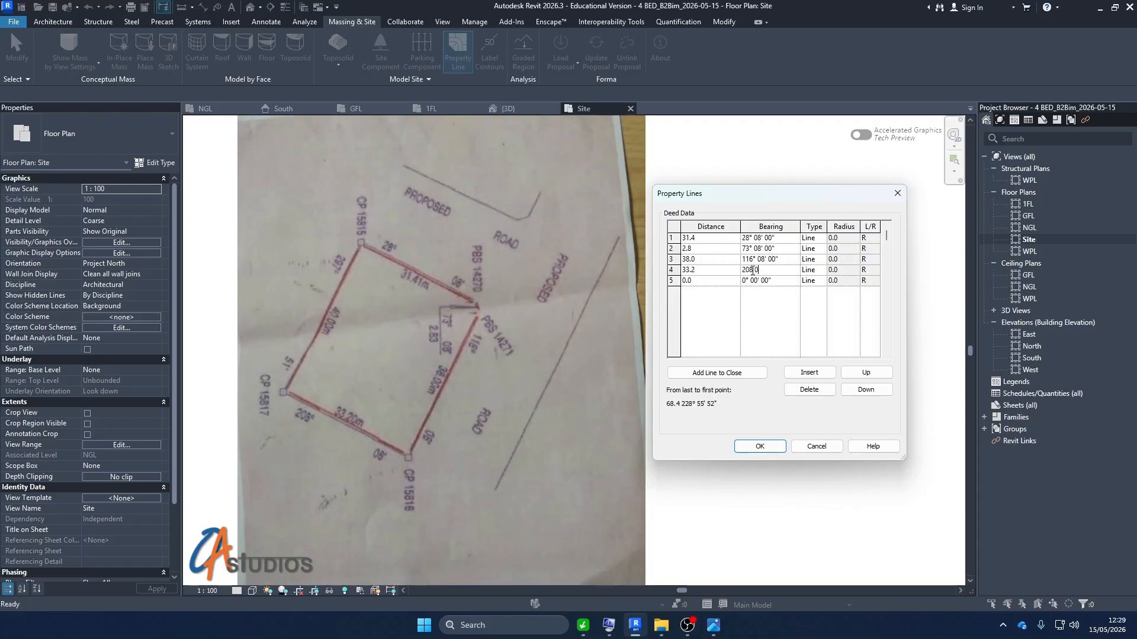
text(8)
Step: Set the fifth deed line's distance to 40 and its bearing to 297° 51'
click(714, 281)
text(40)
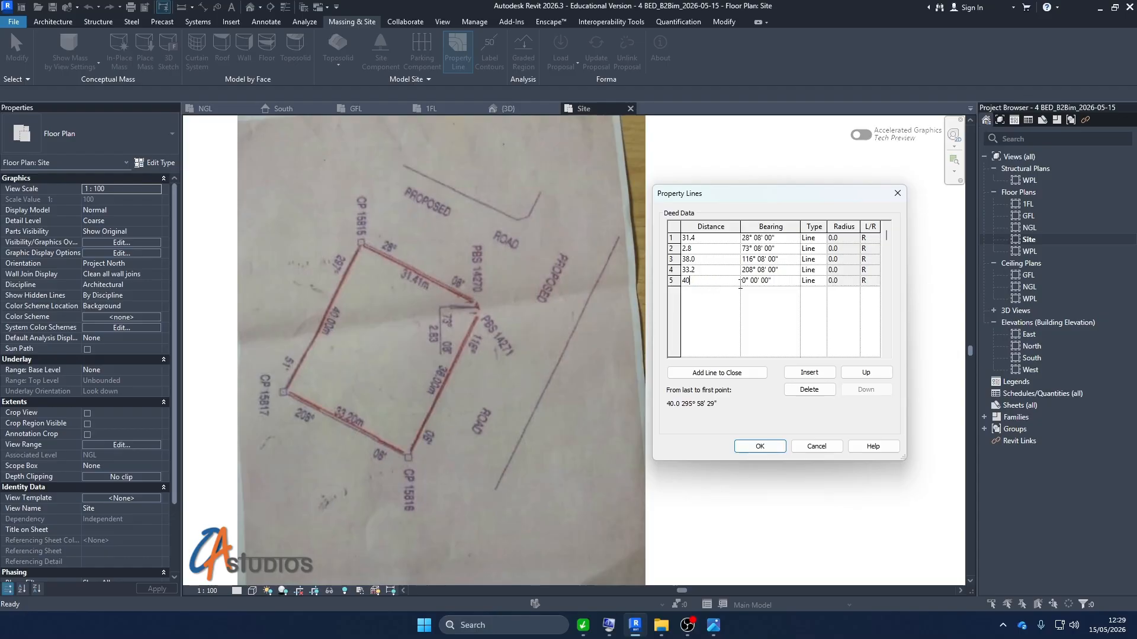
click(777, 280)
text(2)
text(97°)
text( 51)
click(768, 297)
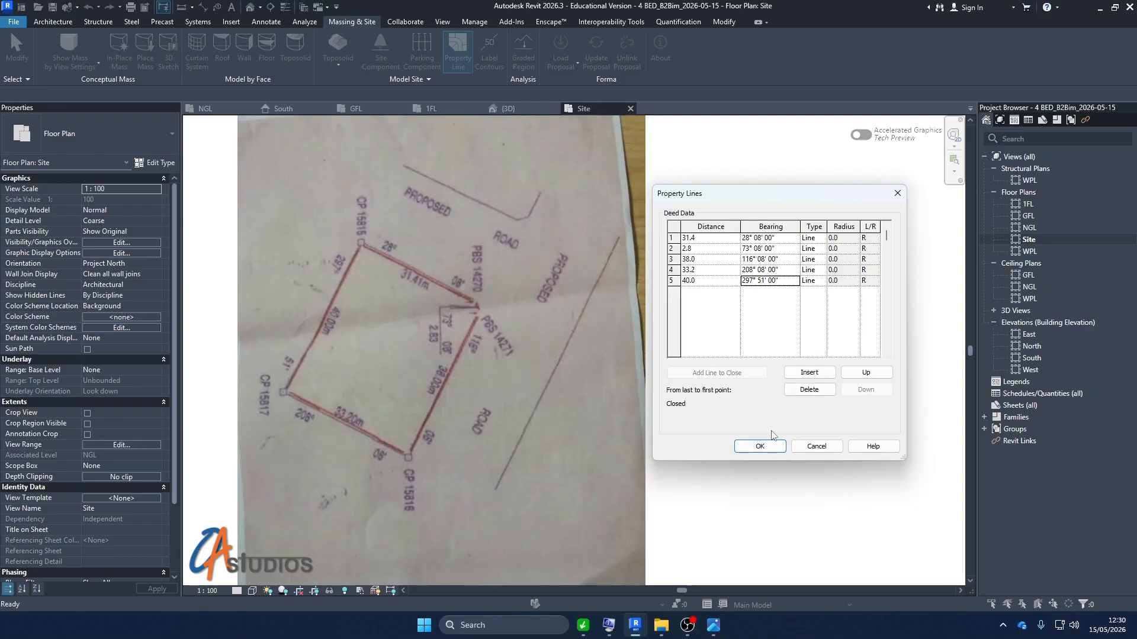
Step: Accept the deed data and place the property line in the empty area northeast of the west elevation marker
click(762, 447)
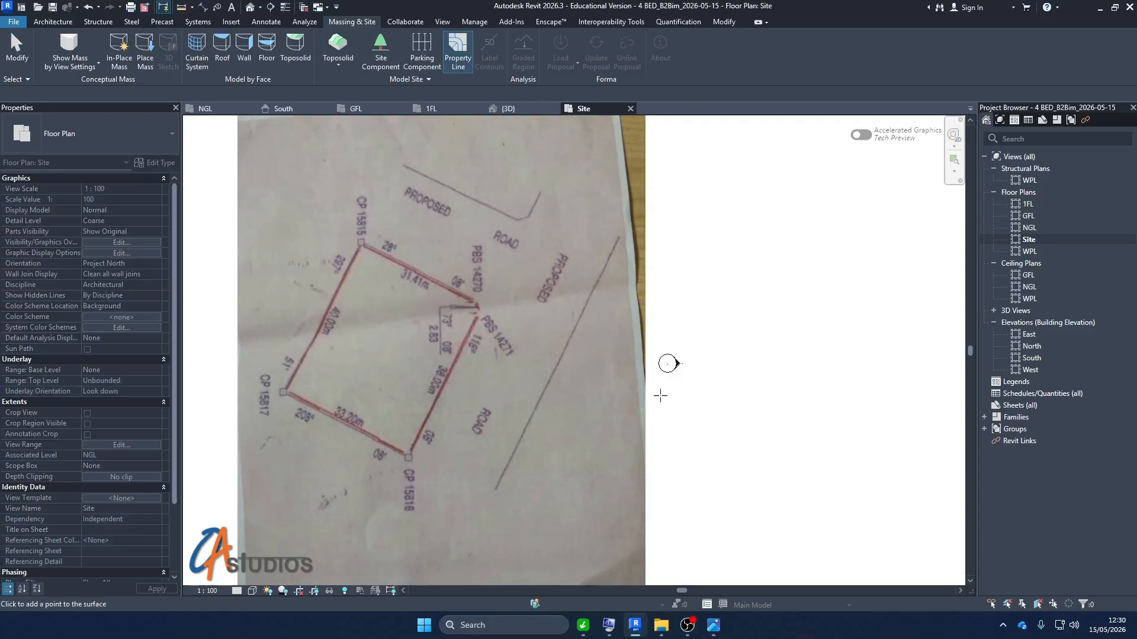
scroll(665, 399, up, 5)
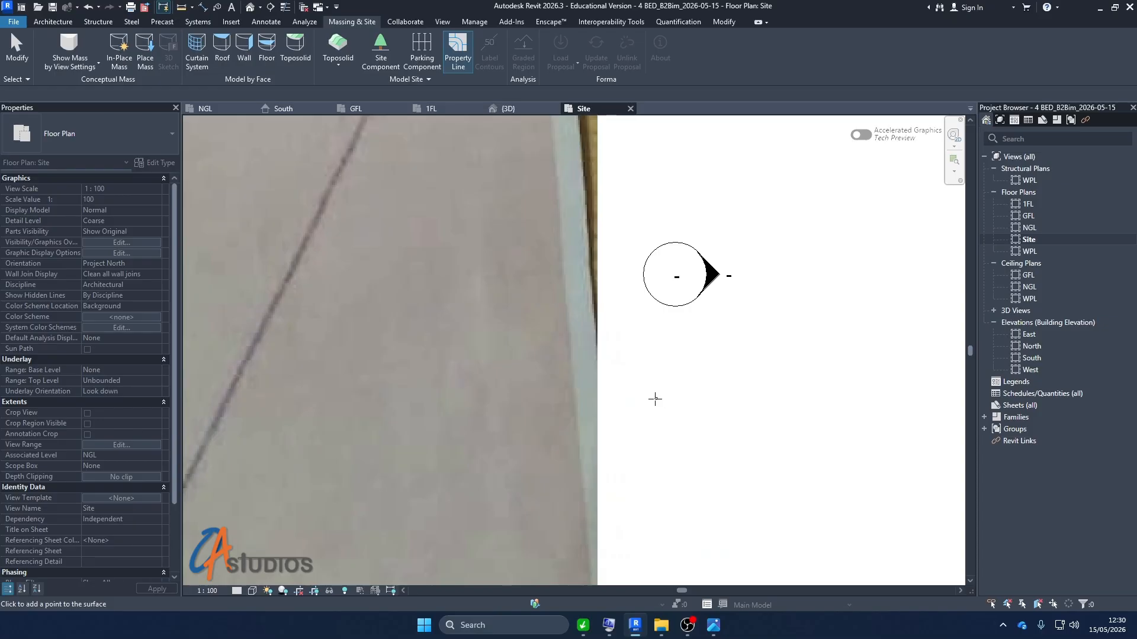
scroll(657, 398, up, 5)
scroll(545, 385, down, 10)
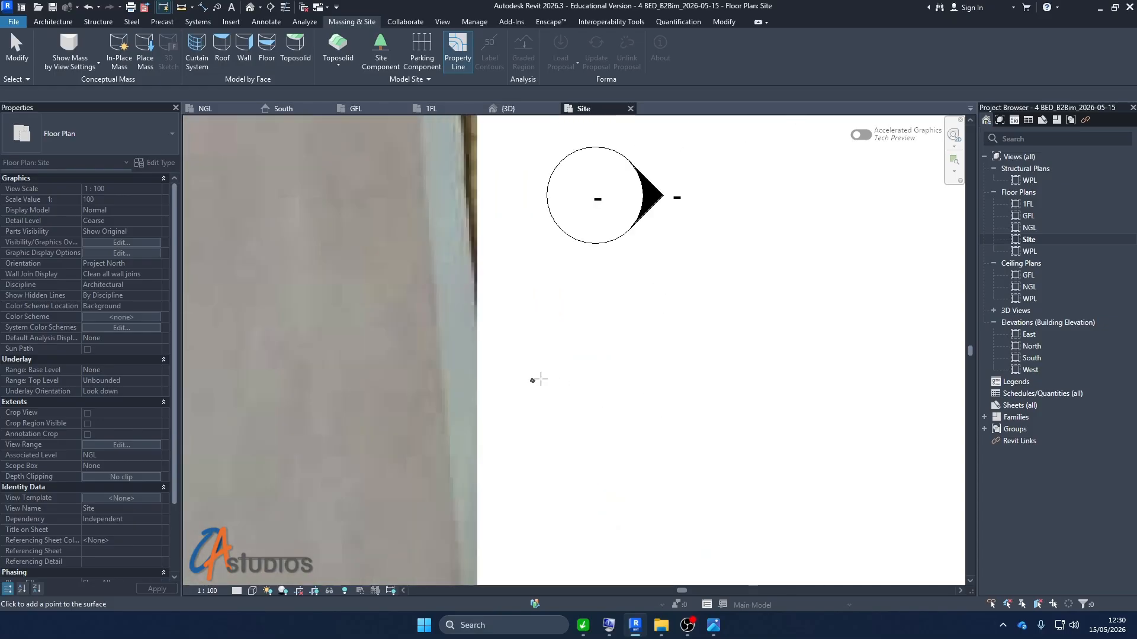
scroll(675, 325, up, 2)
click(684, 310)
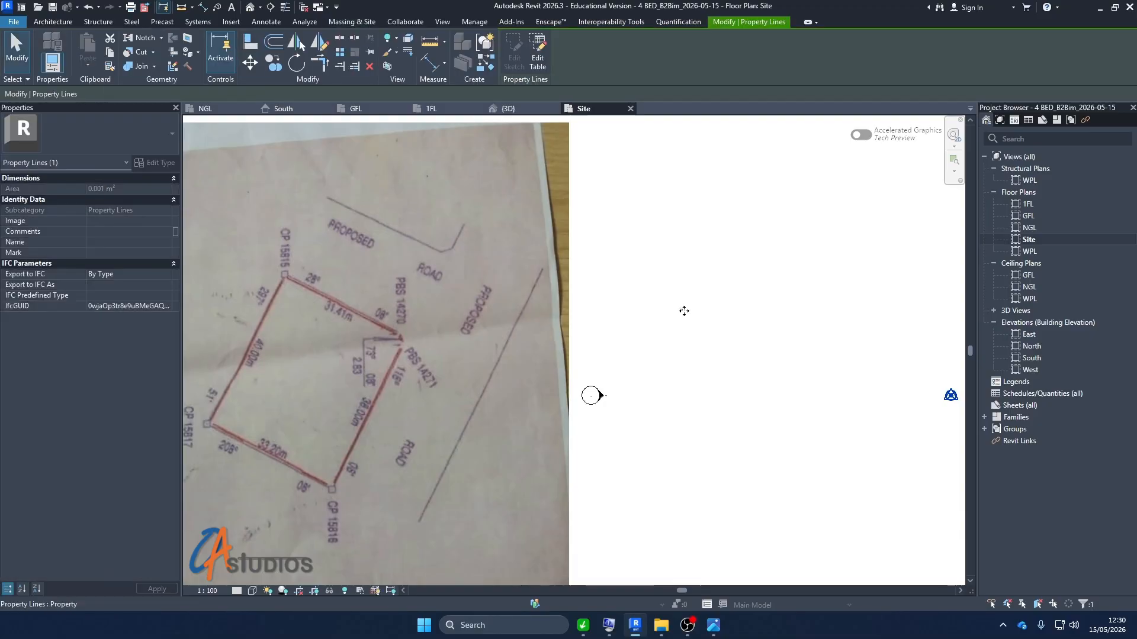
scroll(683, 311, up, 6)
click(699, 288)
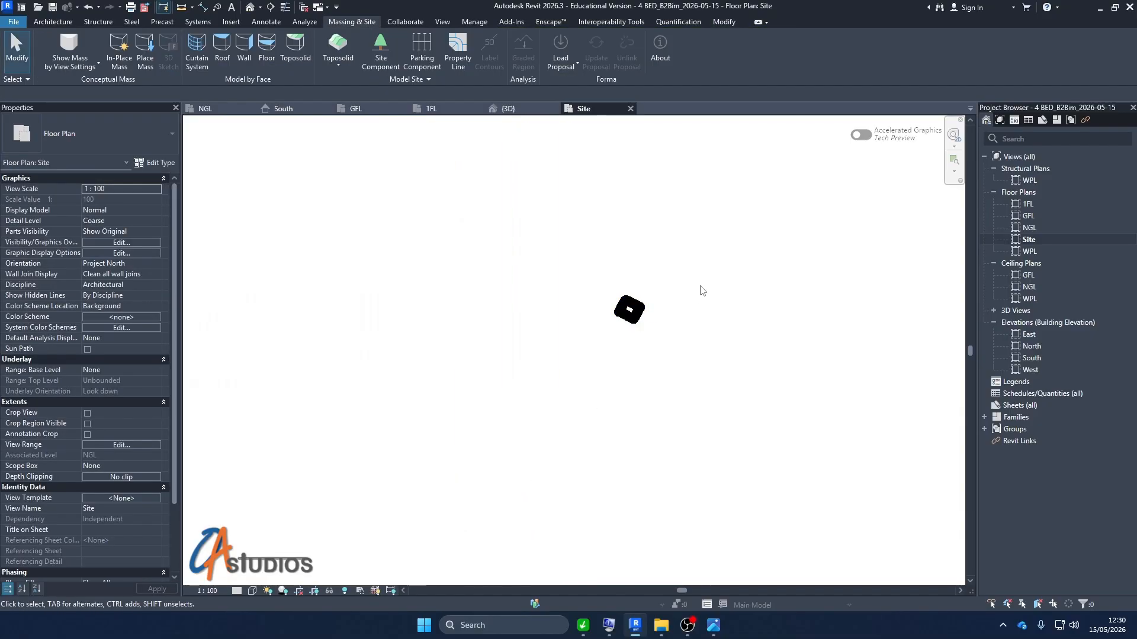
Step: Locate the placed property line east of the survey plan image and open the Project Units settings
scroll(745, 311, down, 3)
scroll(745, 310, up, 4)
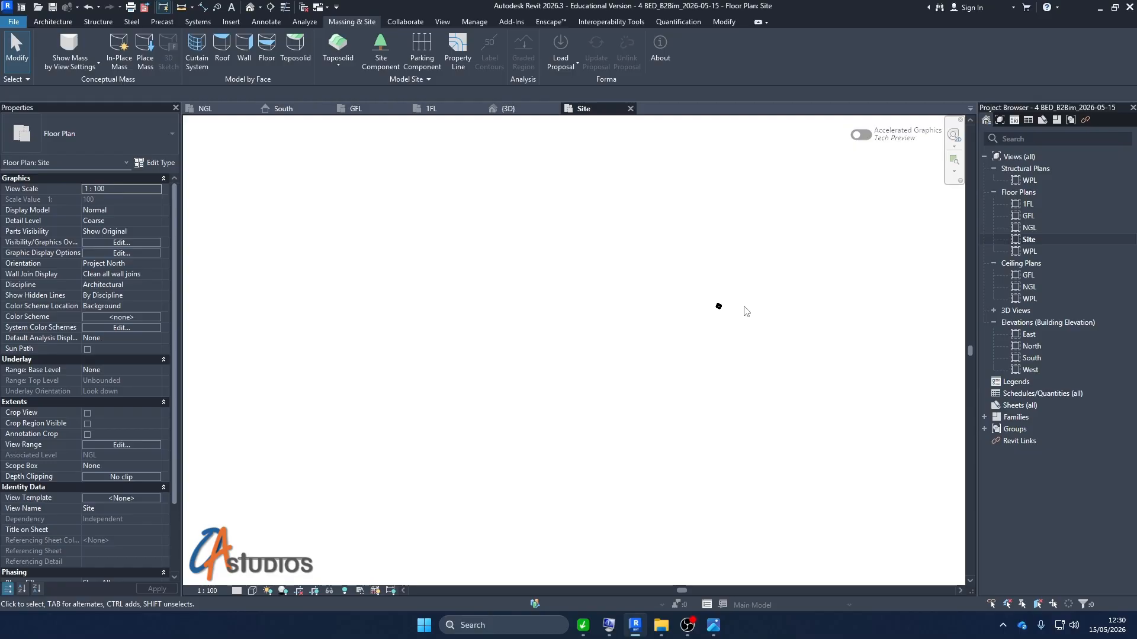
scroll(738, 307, up, 3)
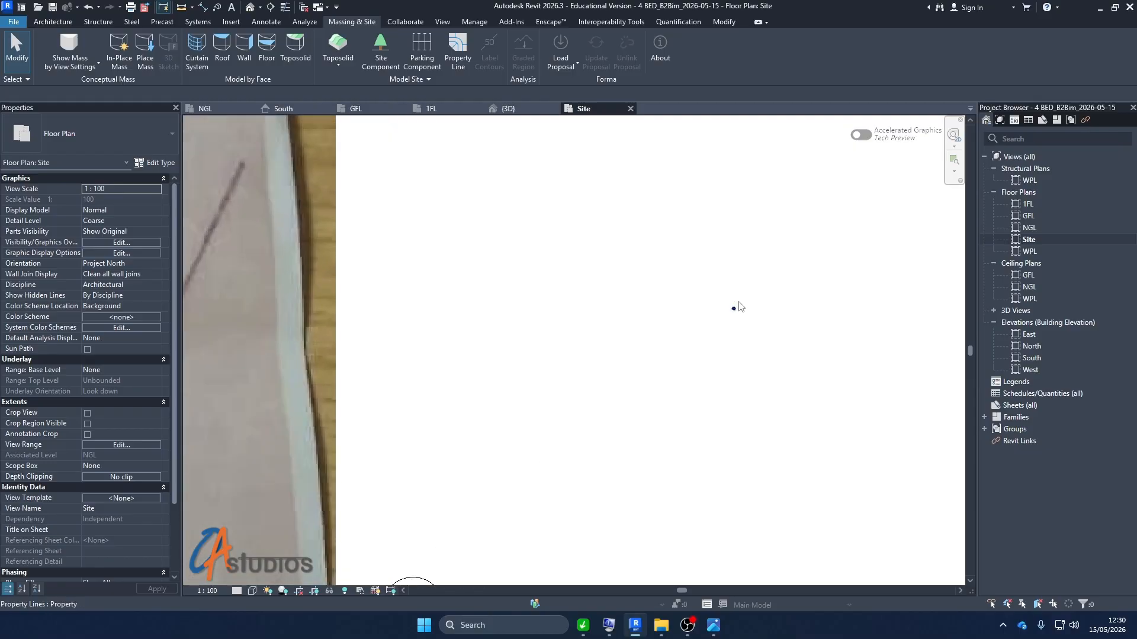
scroll(740, 308, down, 6)
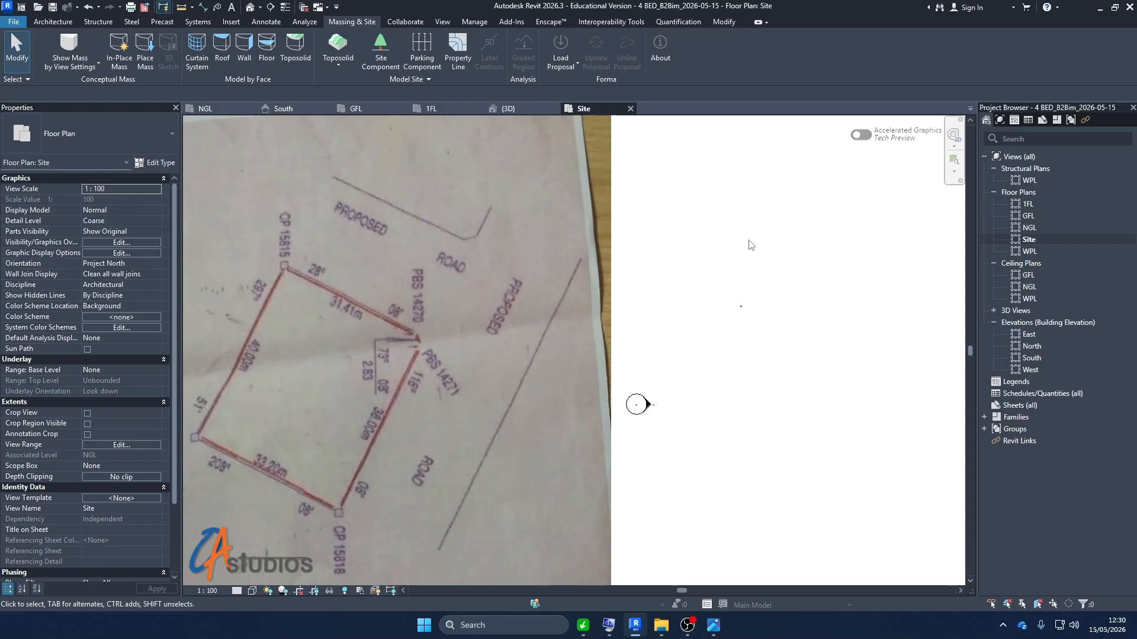
key(u)
key(n)
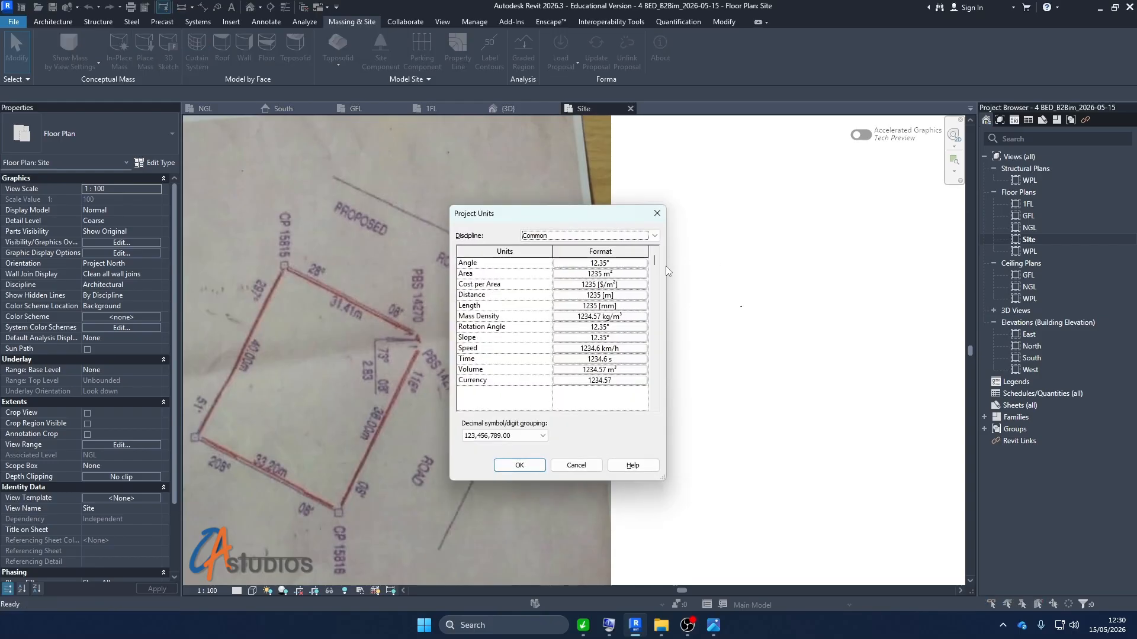
click(614, 295)
click(556, 285)
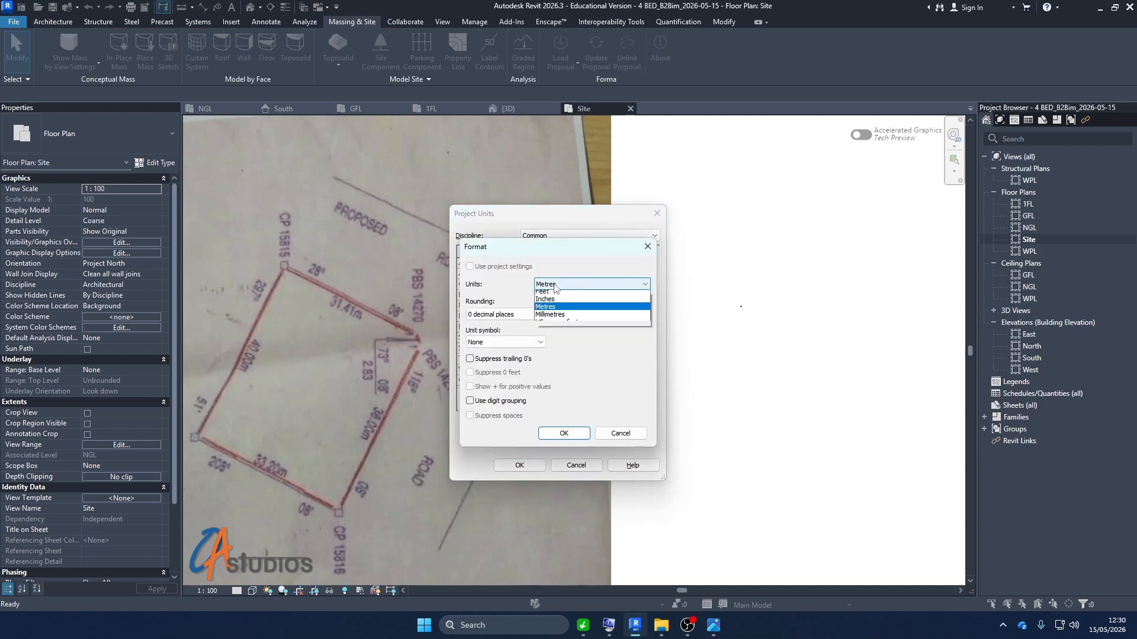
click(555, 285)
click(555, 285)
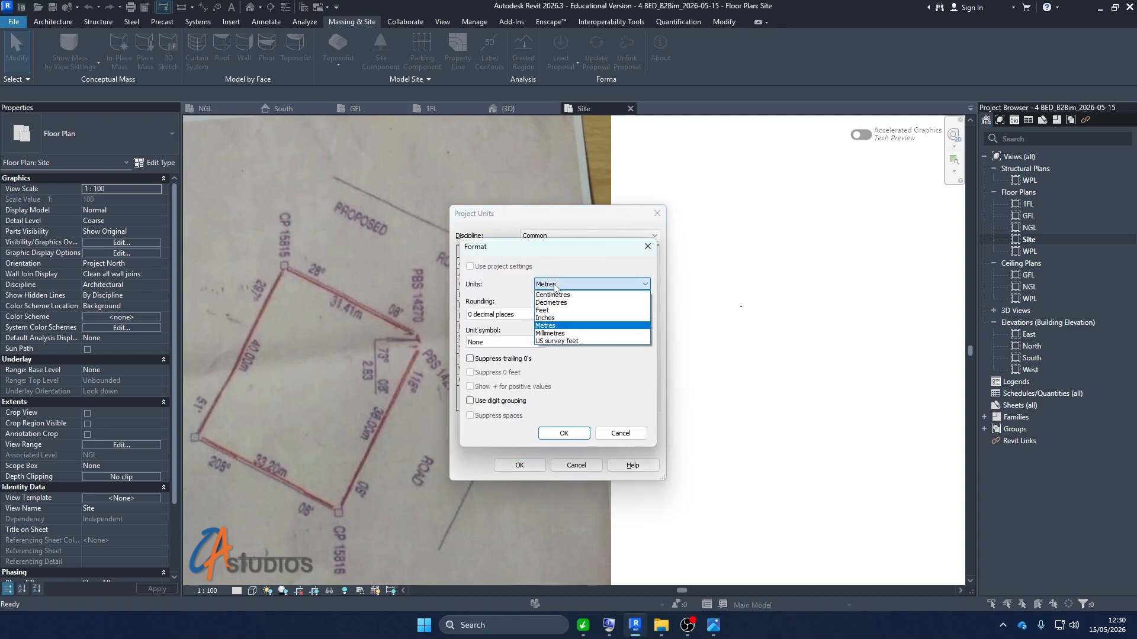
click(555, 285)
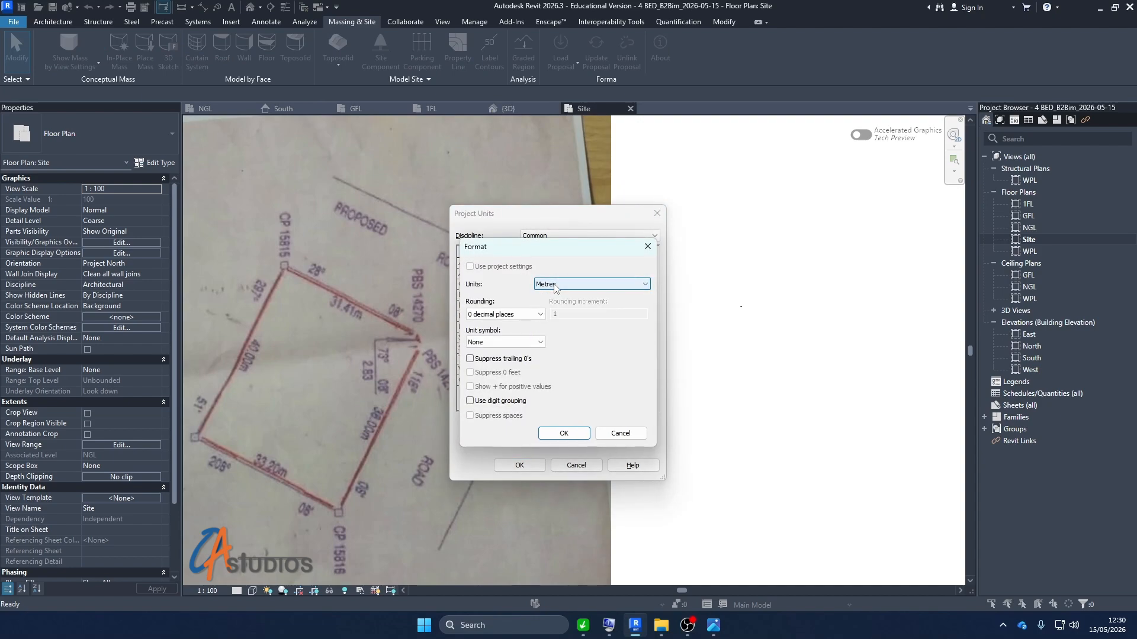
click(647, 246)
Step: Set the project's Length unit to metres and accept the project units
click(607, 305)
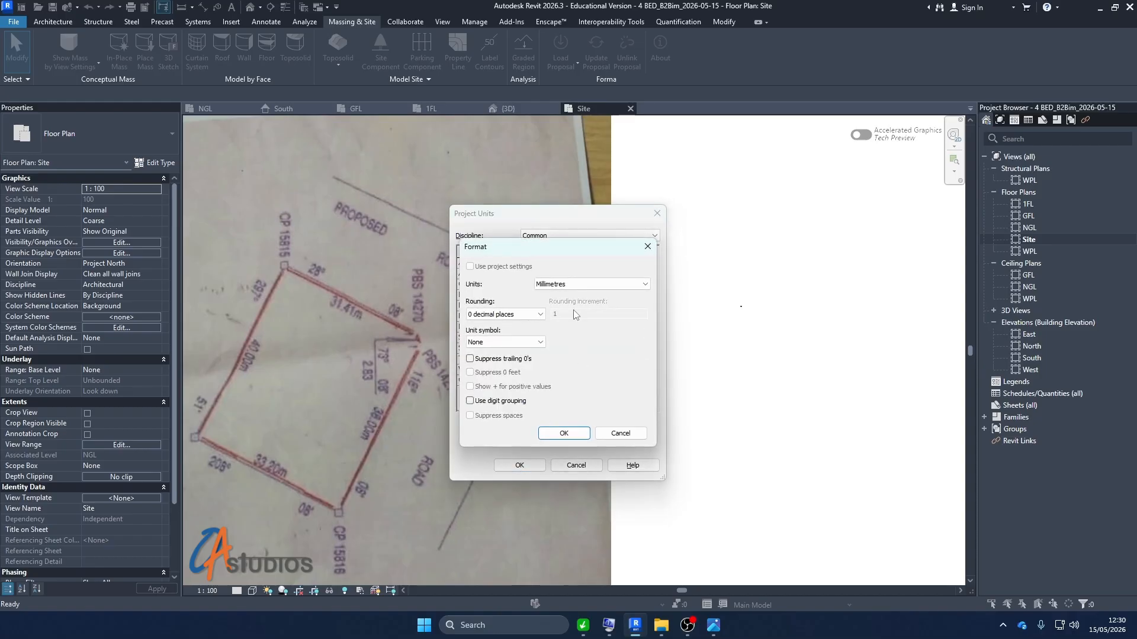
click(586, 284)
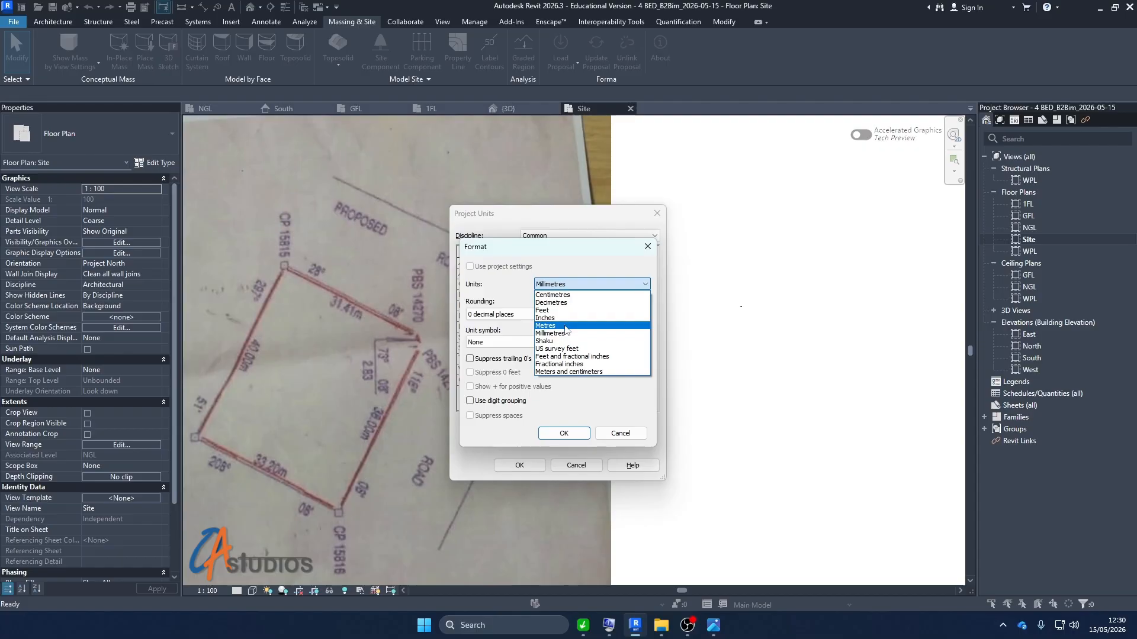
click(577, 330)
click(564, 432)
click(519, 465)
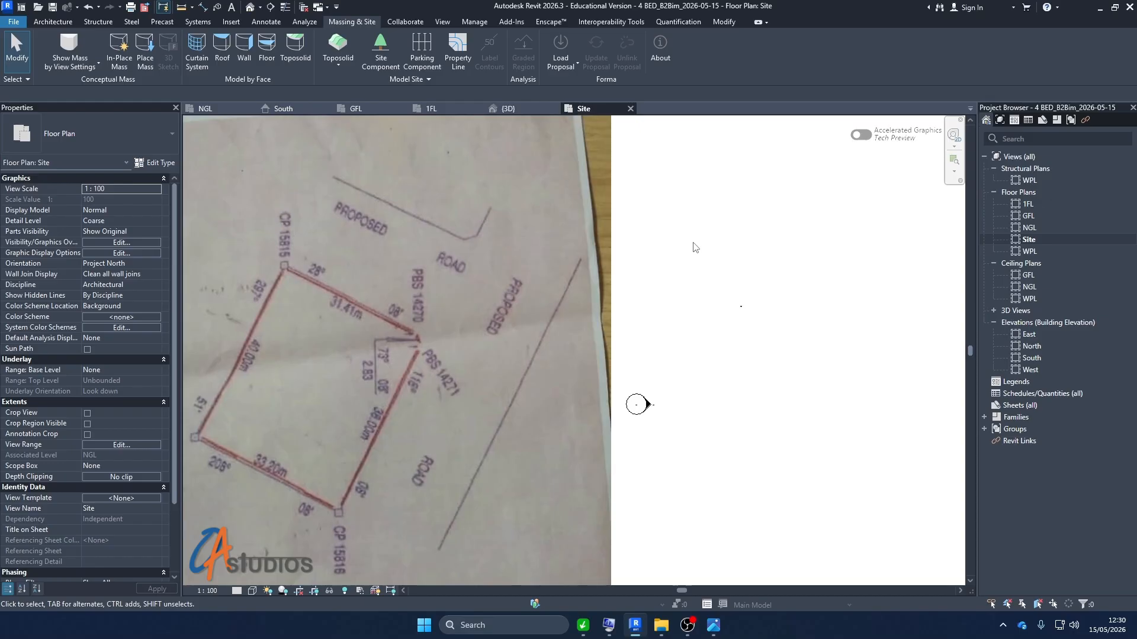
Step: Select the tiny property line east of the survey plan image and open its deed data table
scroll(723, 301, down, 2)
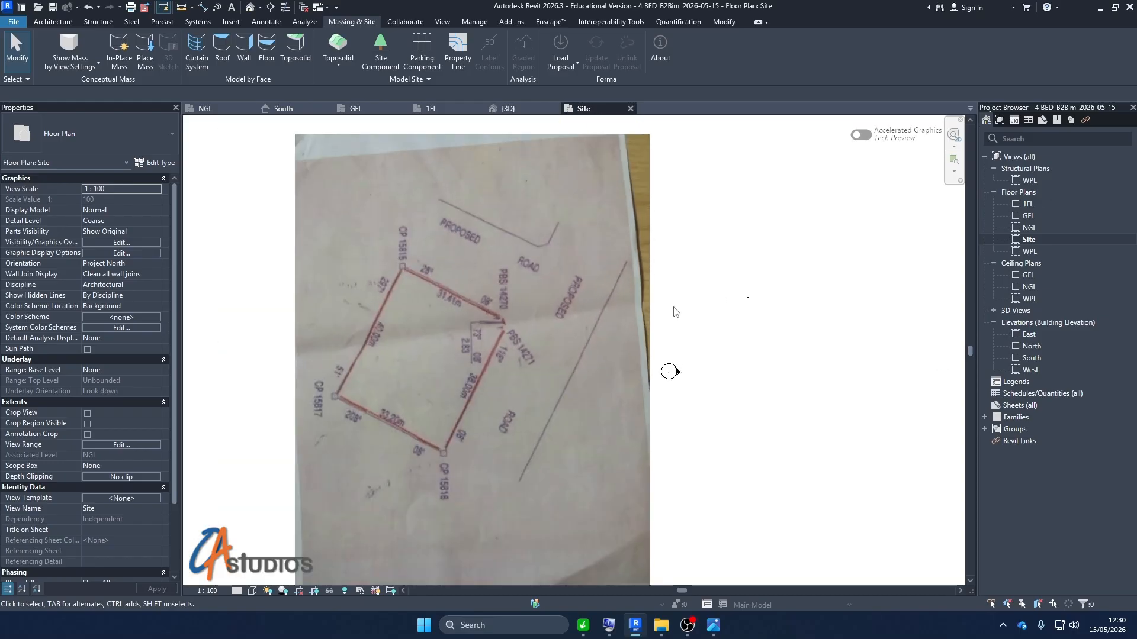
scroll(675, 310, up, 1)
drag(786, 326, 742, 270)
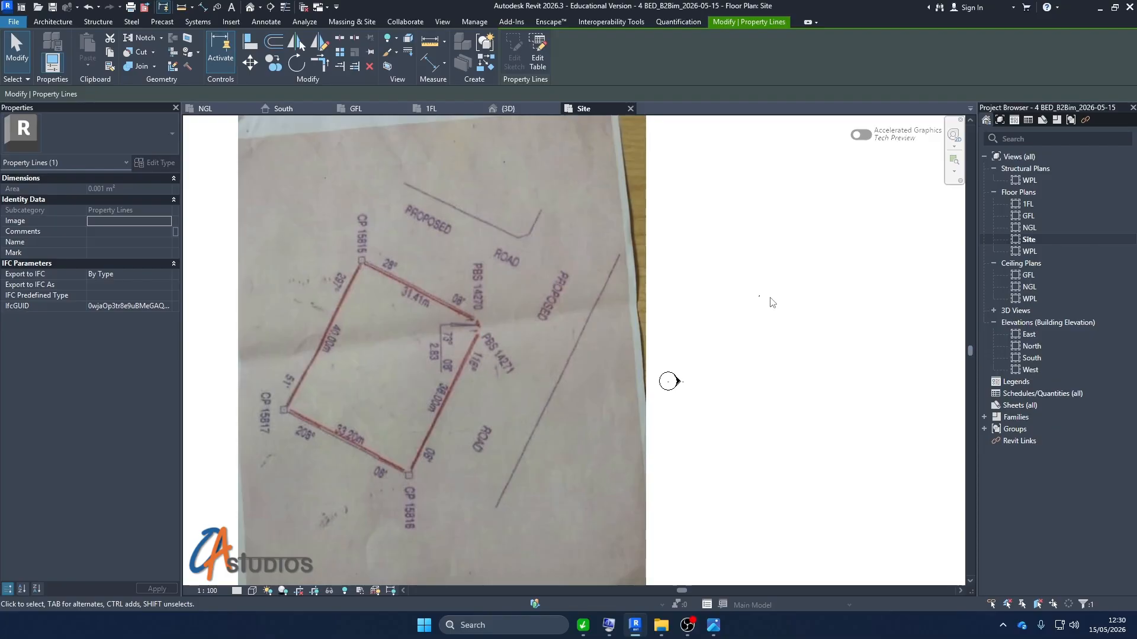
click(798, 287)
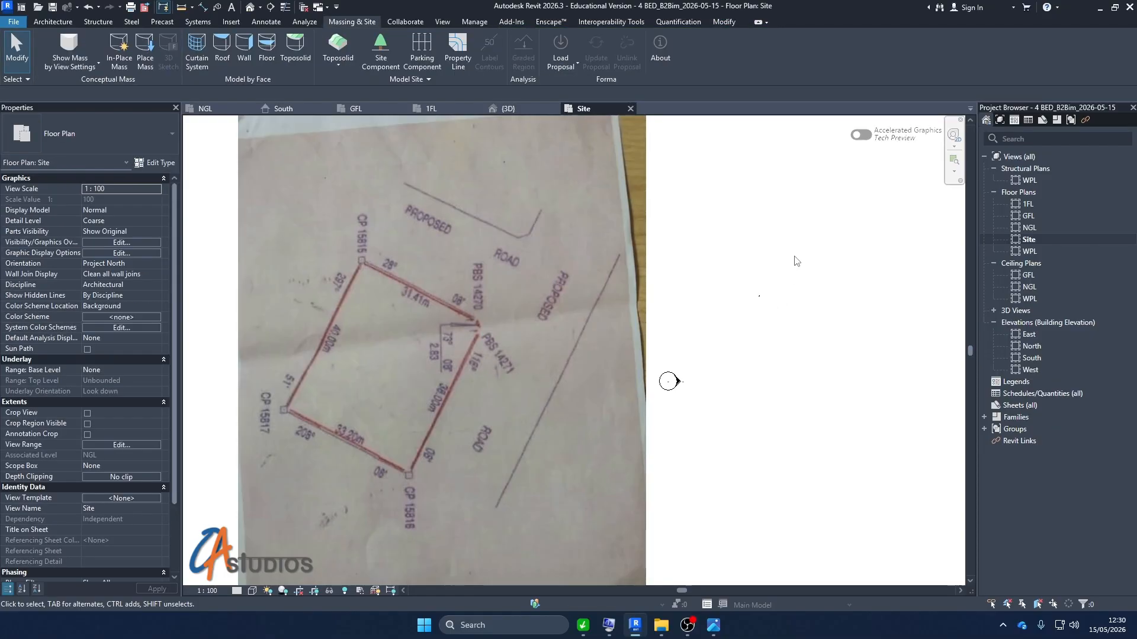
click(759, 296)
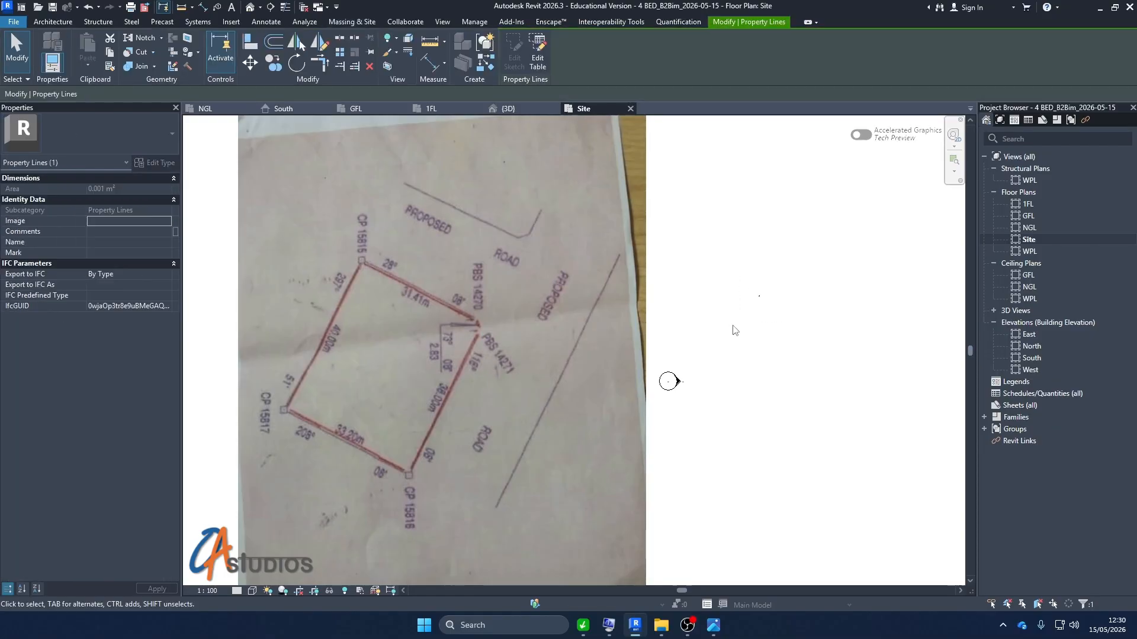
click(536, 58)
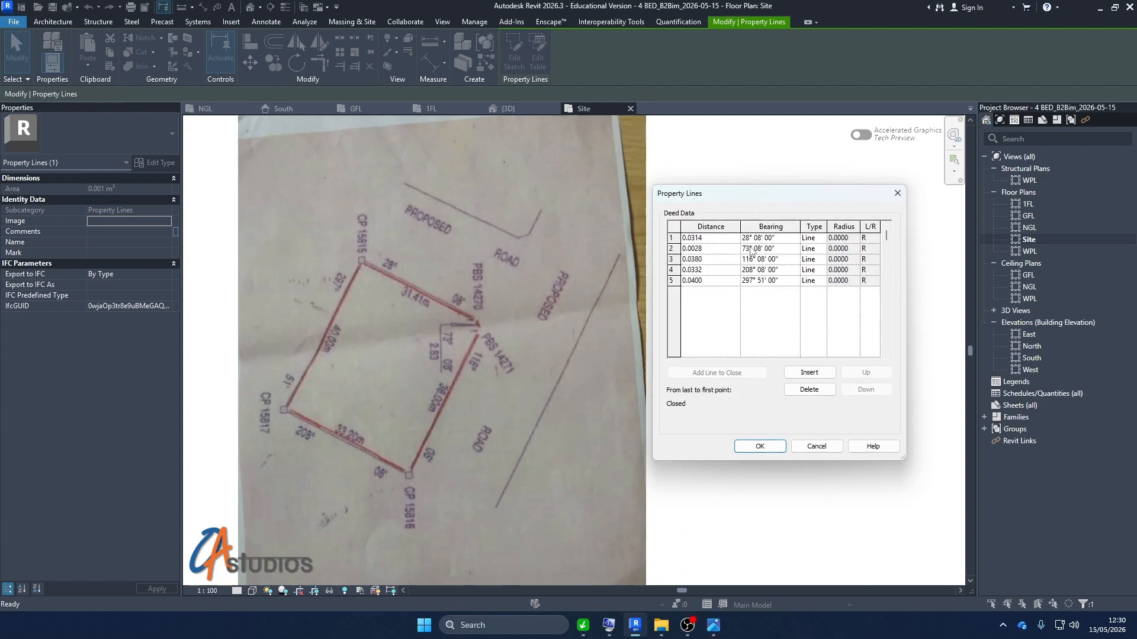
drag(735, 200, 751, 239)
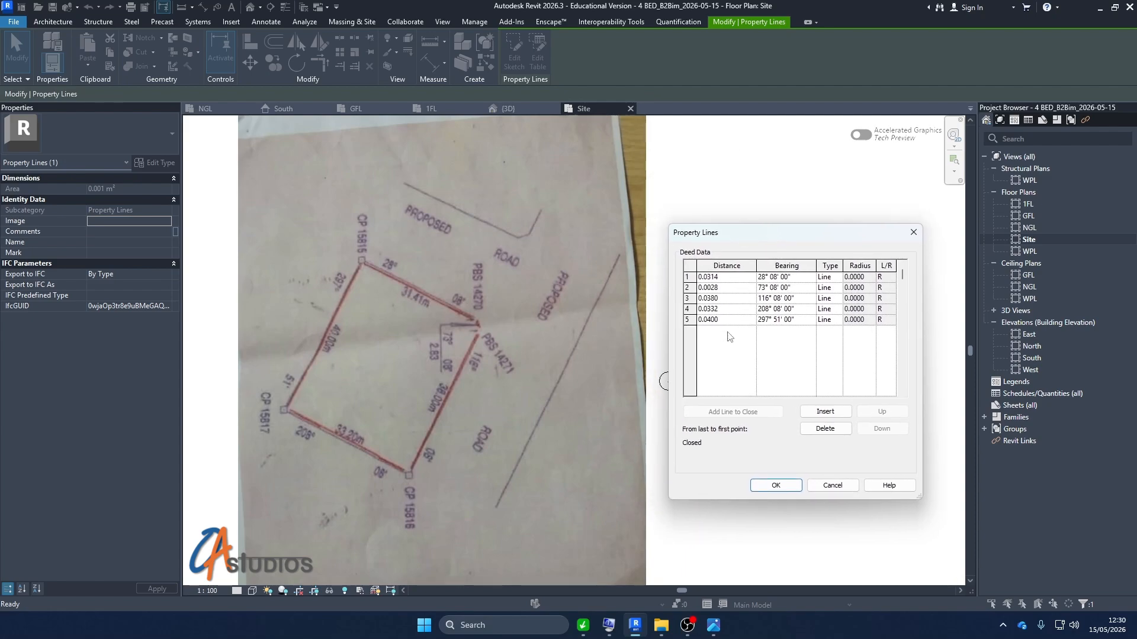
Step: Set the distances of the first and second deed lines to 31.41 and 2.83
click(740, 278)
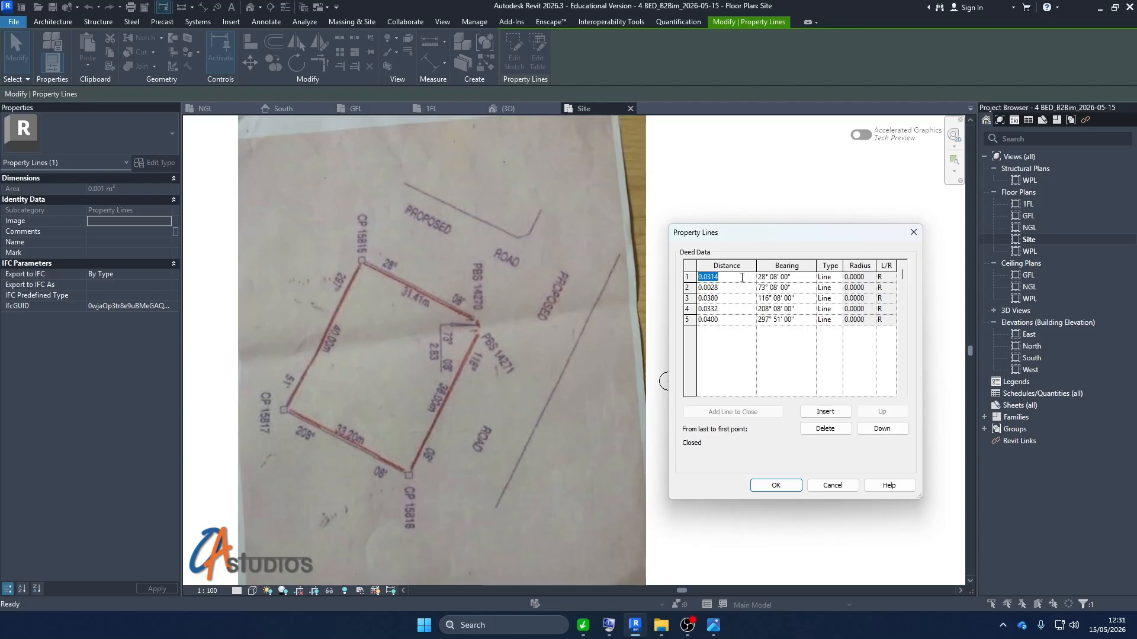
text(3)
click(748, 288)
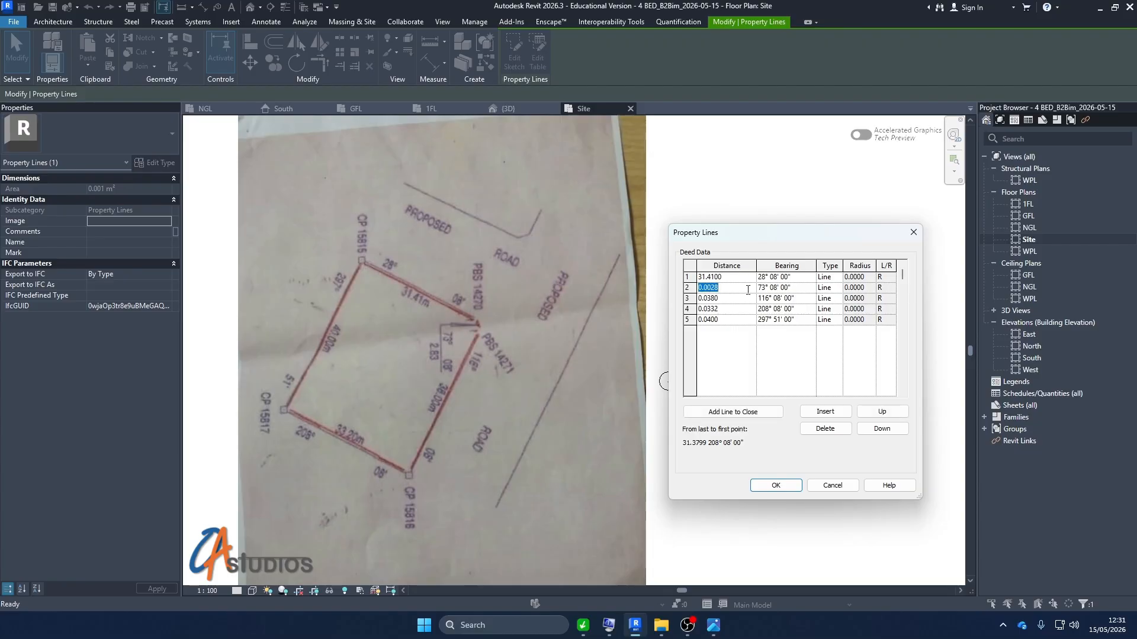
text(2.83)
Step: Set the distances of the third, fourth and fifth deed lines to 38, 33.2 and 40, and accept the deed data
click(739, 299)
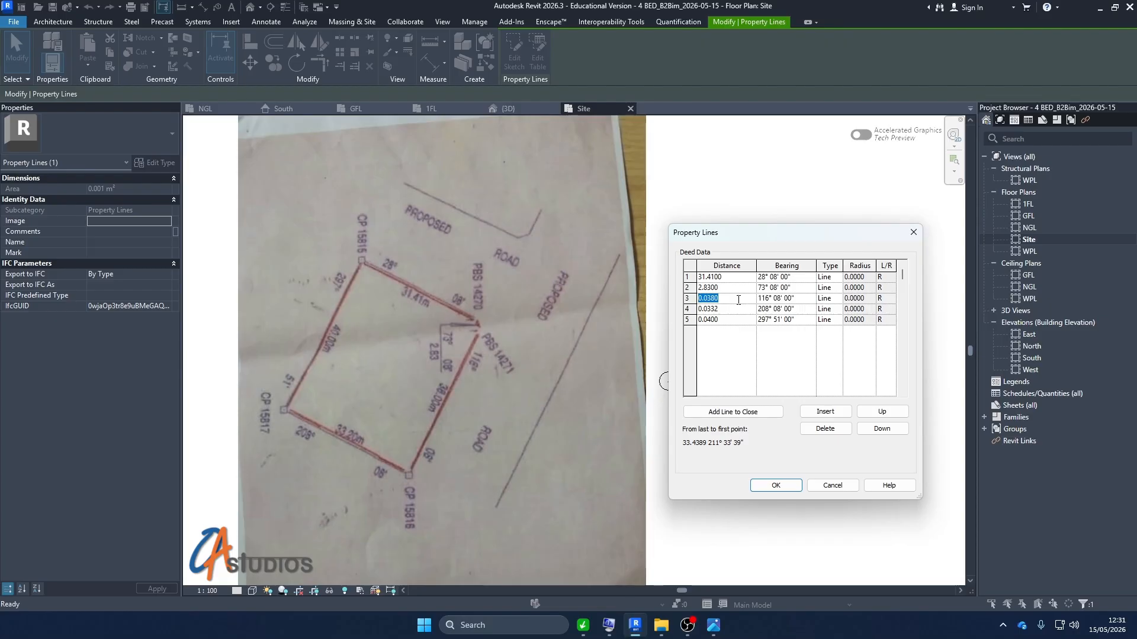
text(38)
click(737, 308)
text(33)
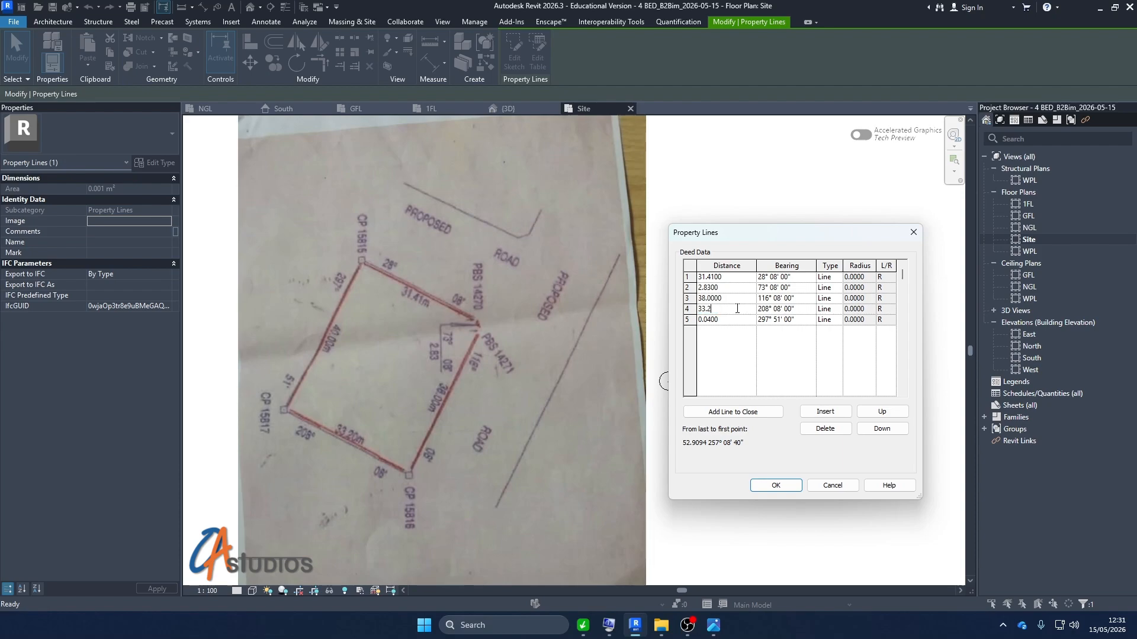
click(732, 319)
text(40)
click(731, 309)
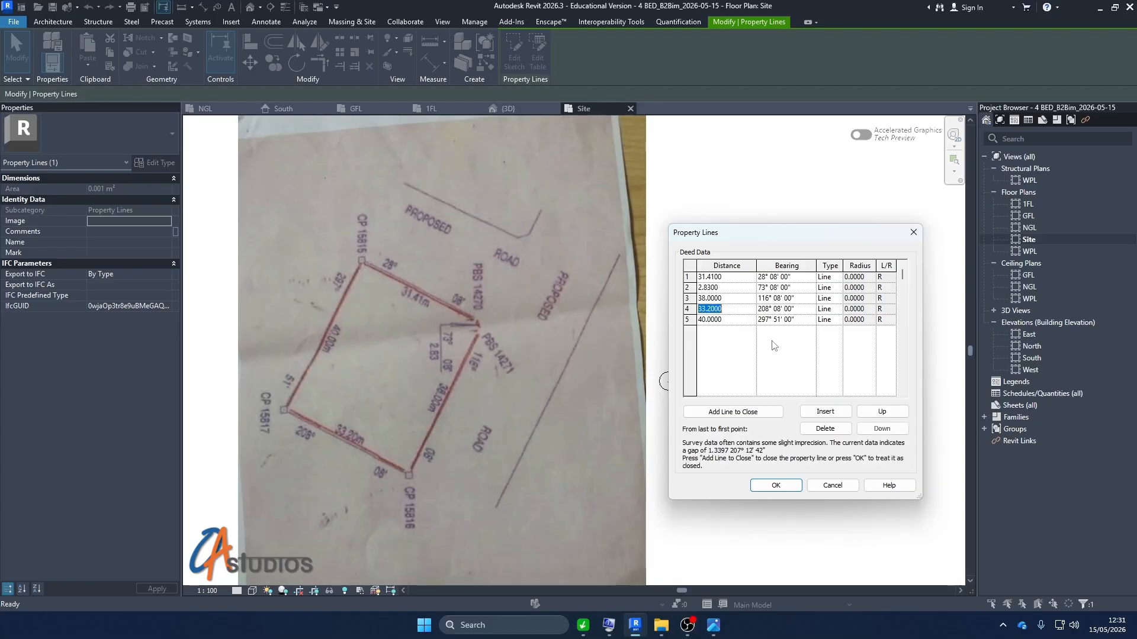
click(776, 486)
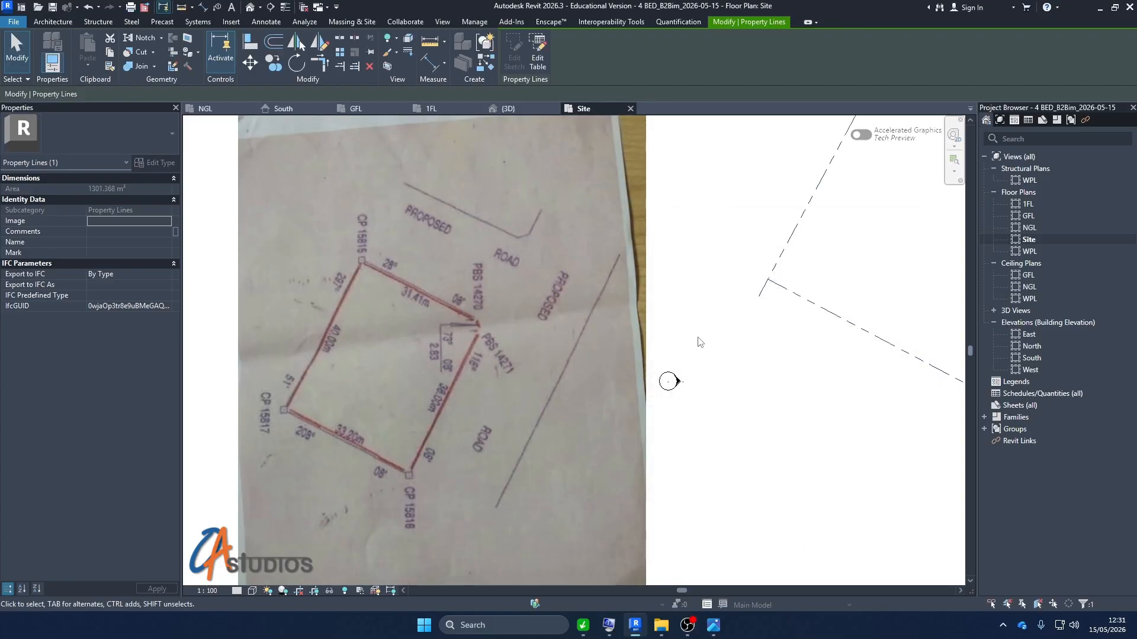
Step: Compare the property line's shape and orientation with the plot drawn on the survey plan image
scroll(698, 342, down, 5)
scroll(627, 260, up, 3)
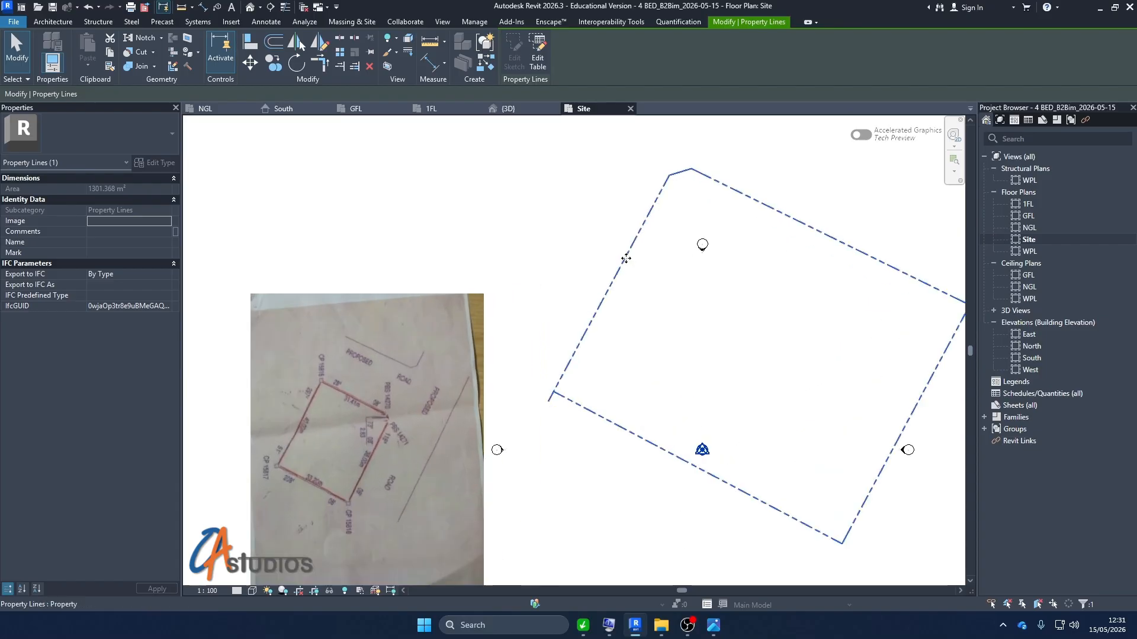
click(690, 316)
click(623, 262)
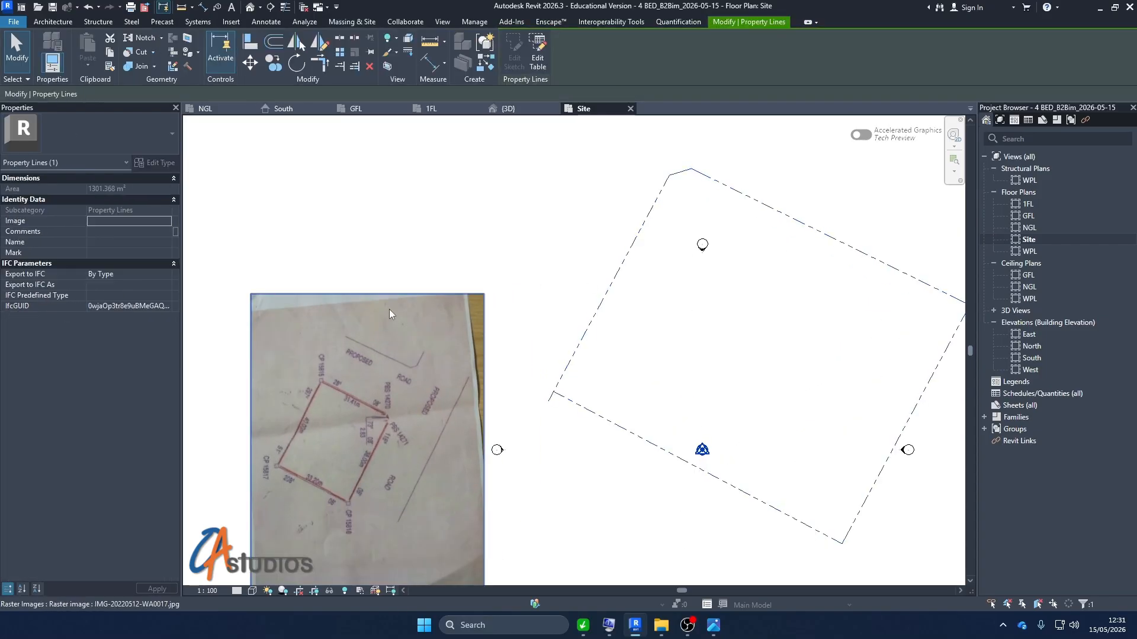
scroll(389, 314, down, 3)
scroll(462, 361, up, 2)
key(Escape)
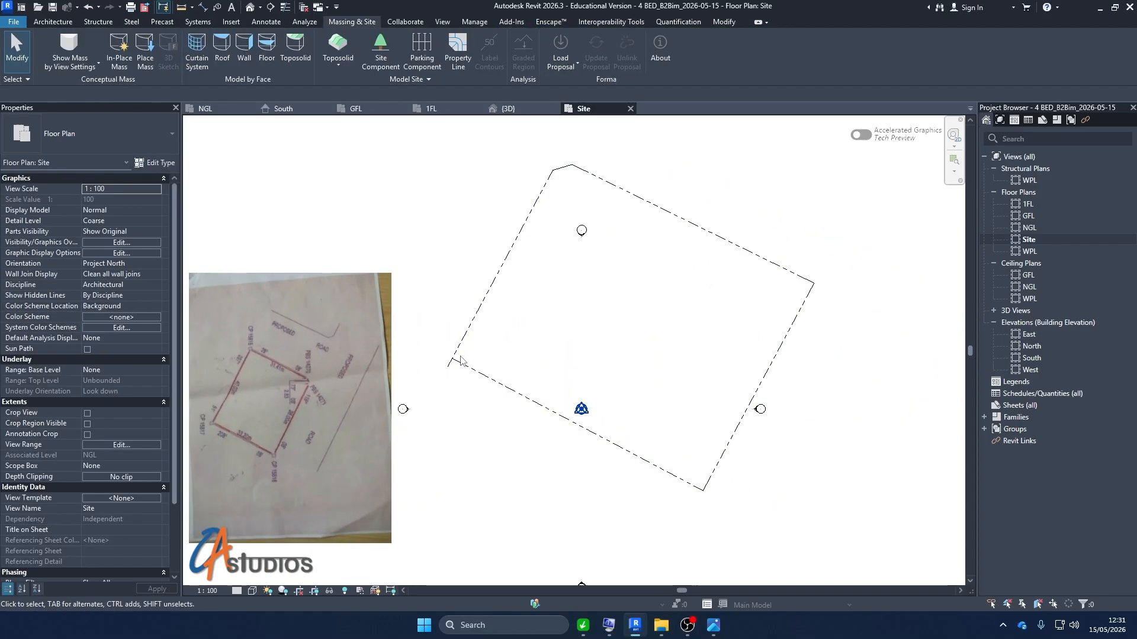
scroll(461, 355, down, 4)
scroll(367, 364, up, 3)
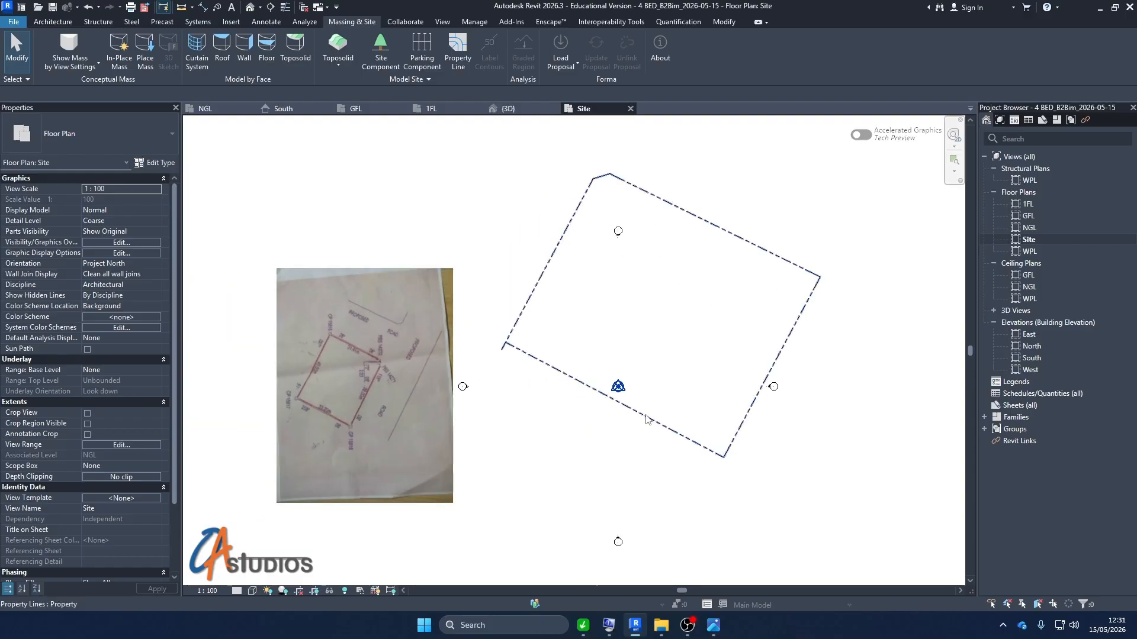
scroll(332, 390, up, 2)
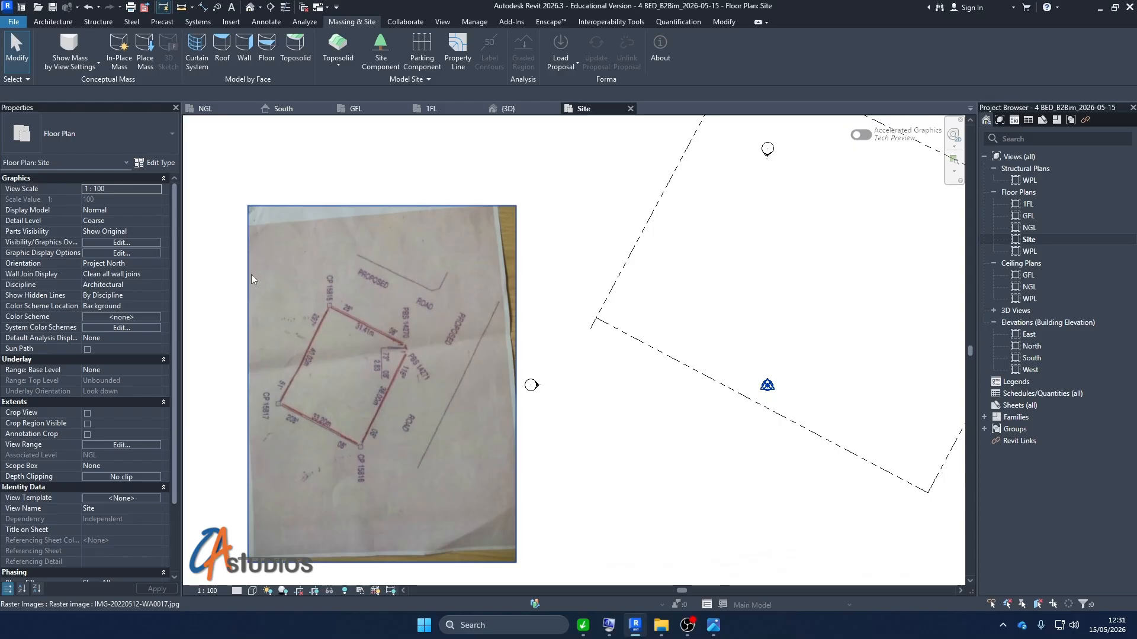
scroll(258, 285, down, 2)
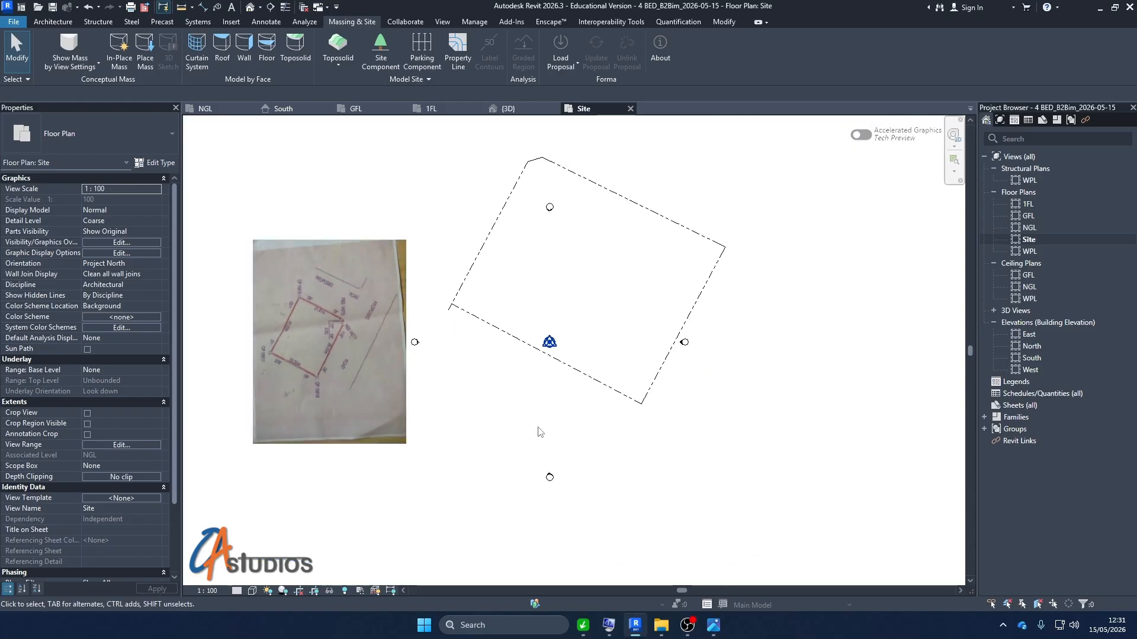
Step: Move the property line in between the four elevation markers and rotate it 90° clockwise about its centre
click(612, 394)
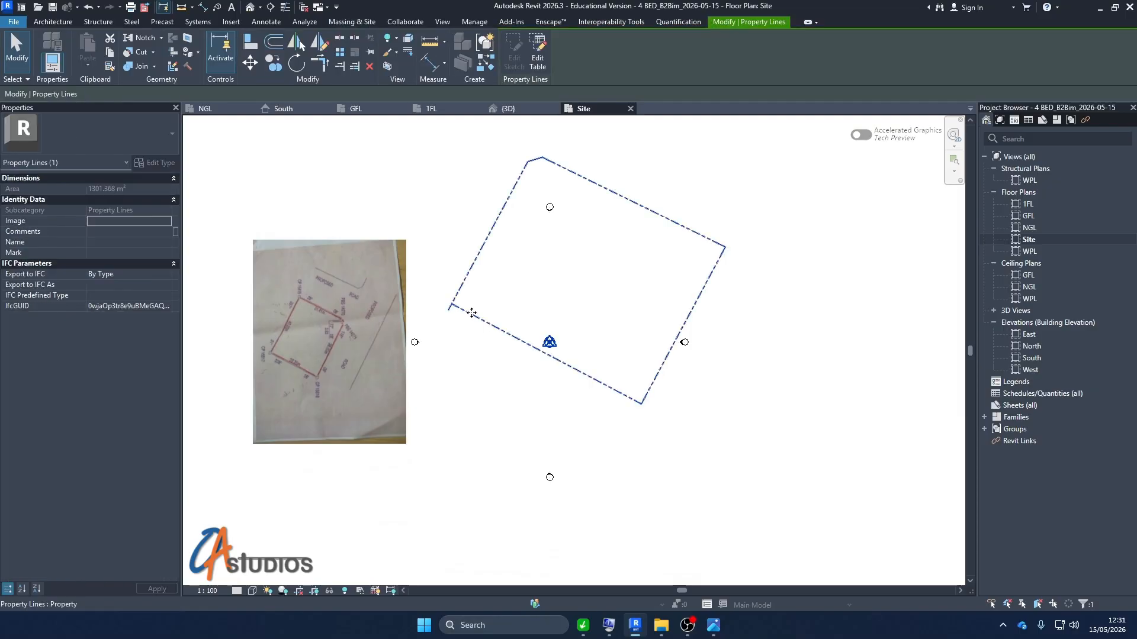
drag(484, 324, 451, 383)
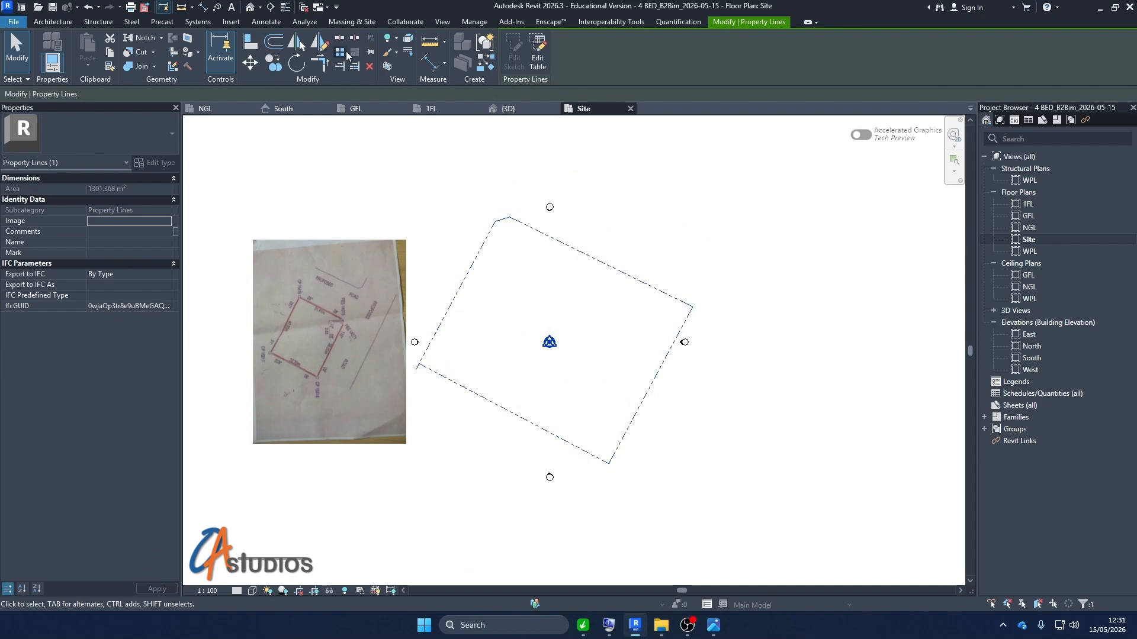
click(296, 64)
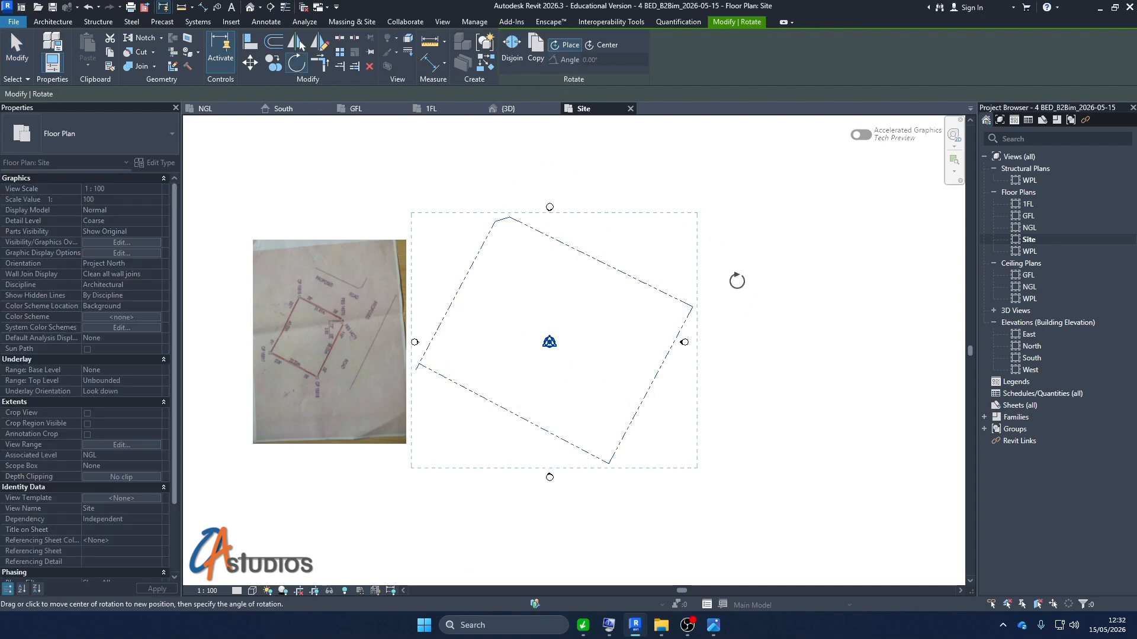
click(599, 43)
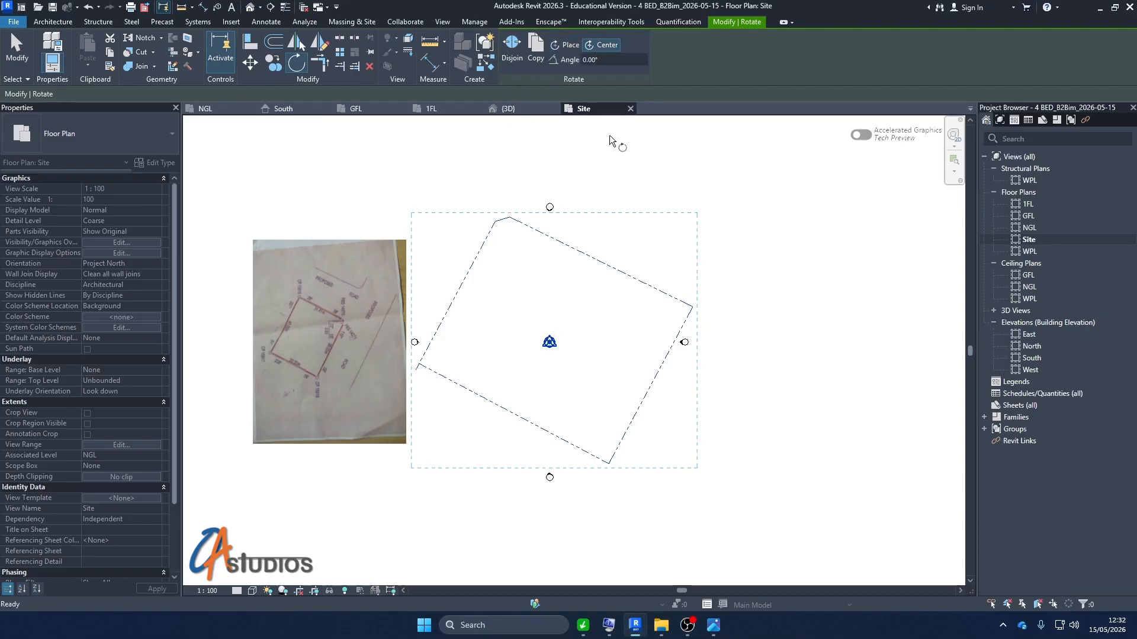
click(731, 340)
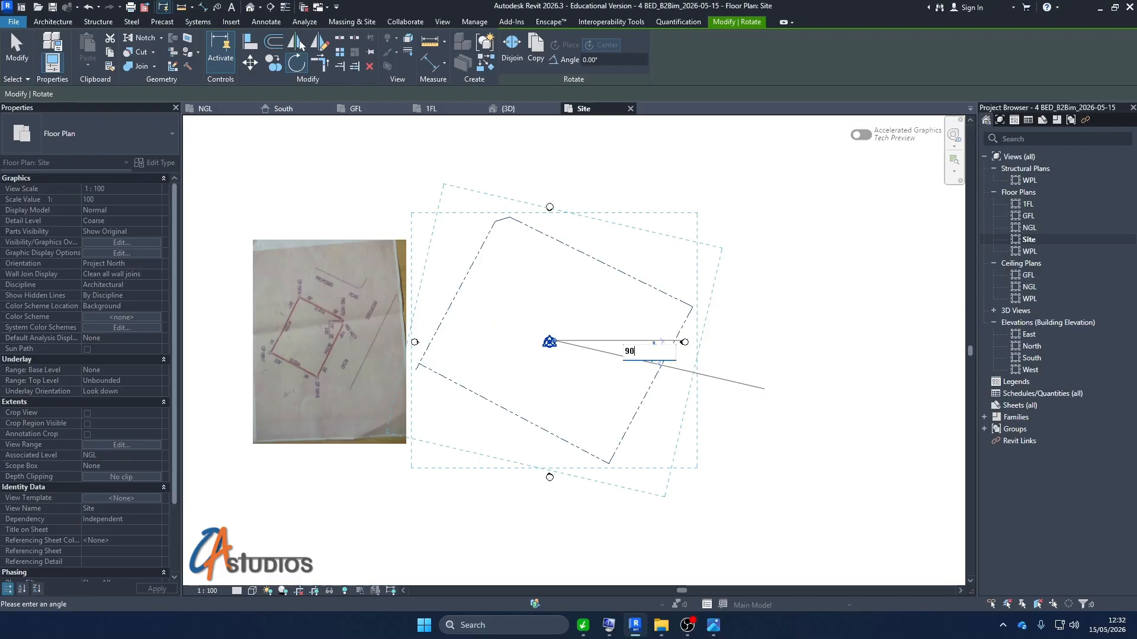
click(732, 385)
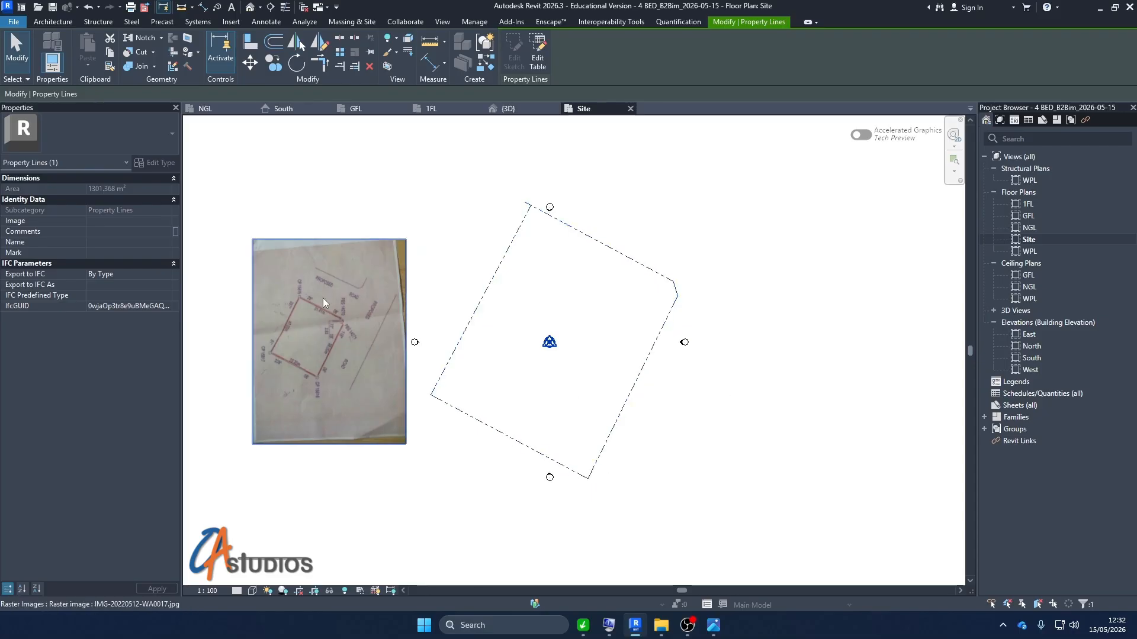
click(686, 210)
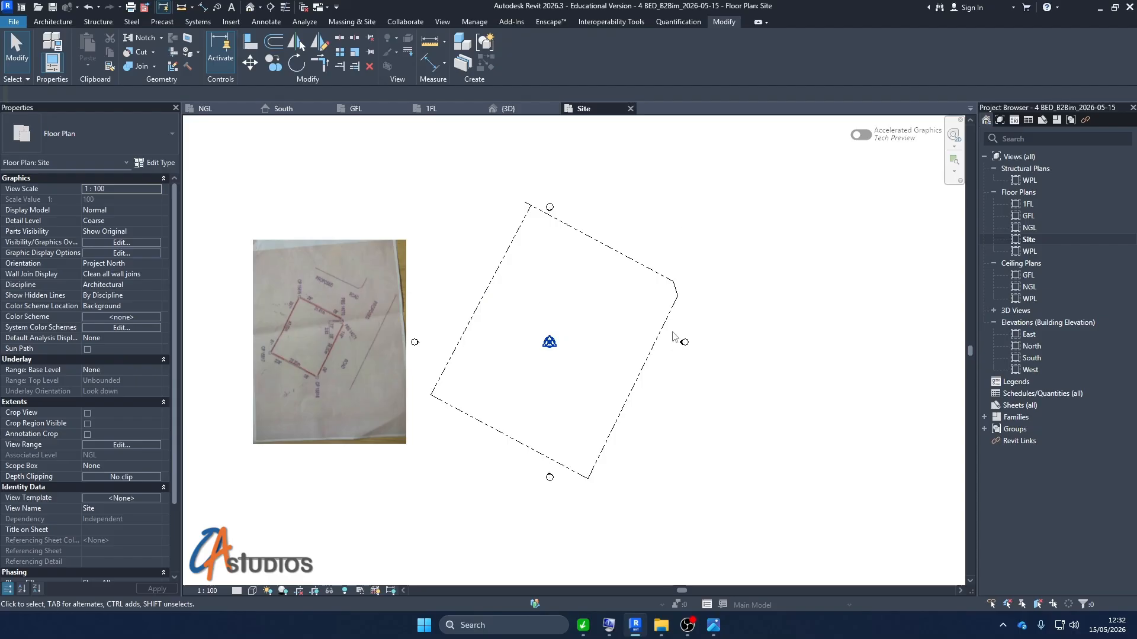
Step: Move the survey plan image farther west of the plot and shift the property line slightly west
click(321, 307)
drag(338, 339, 274, 345)
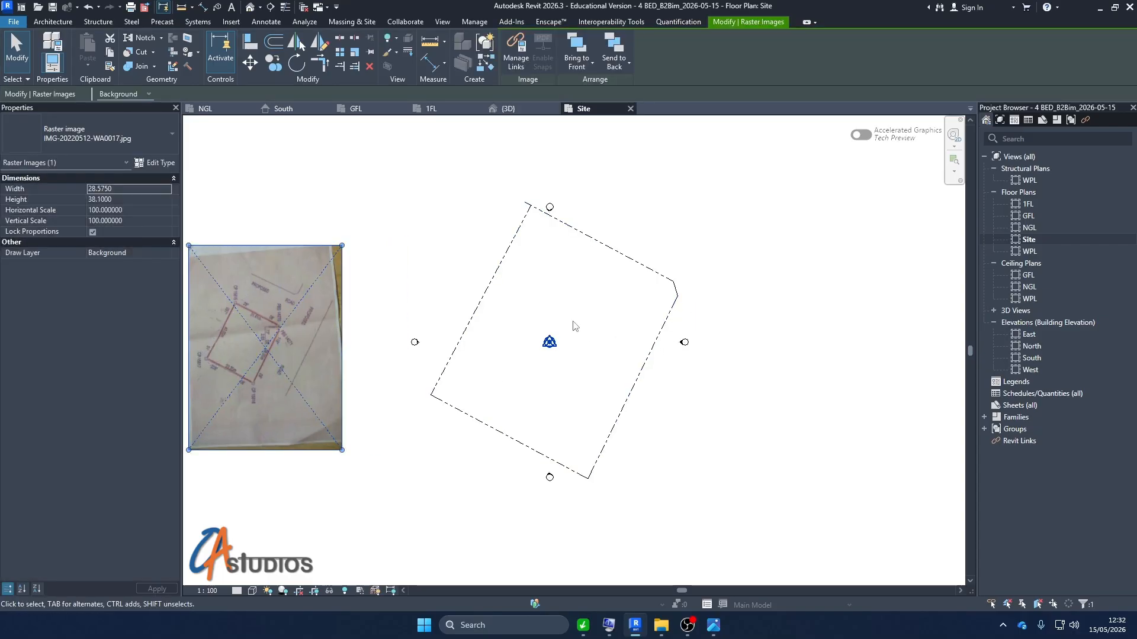
click(641, 269)
drag(642, 268, 626, 264)
Step: Move the property line so that its southernmost corner lands exactly on the survey point
scroll(514, 196, up, 5)
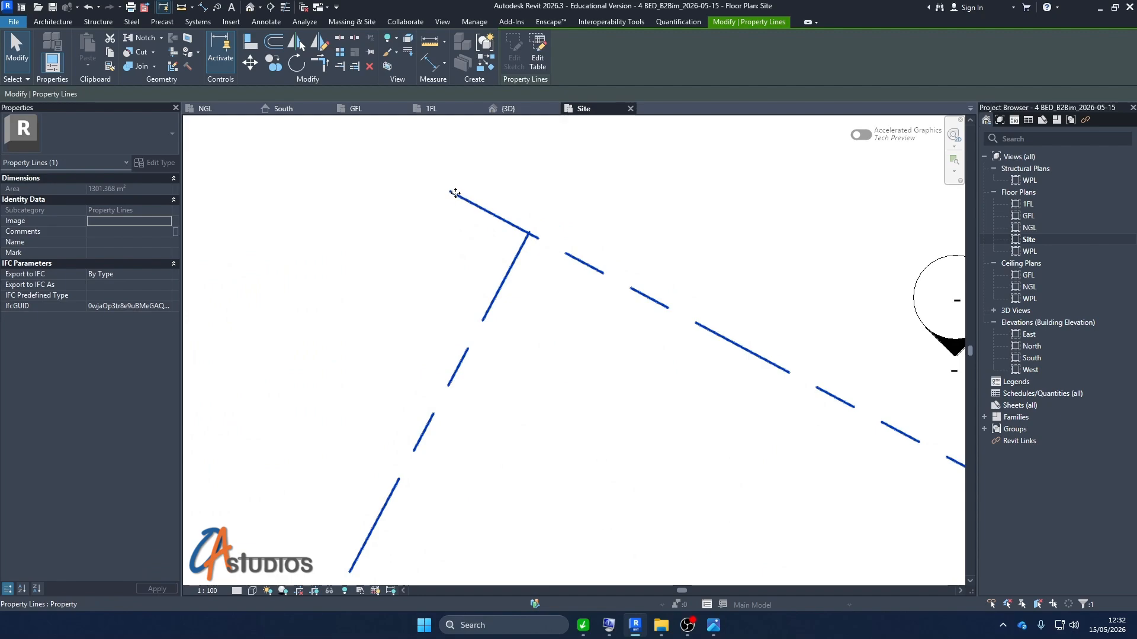
scroll(483, 244, down, 4)
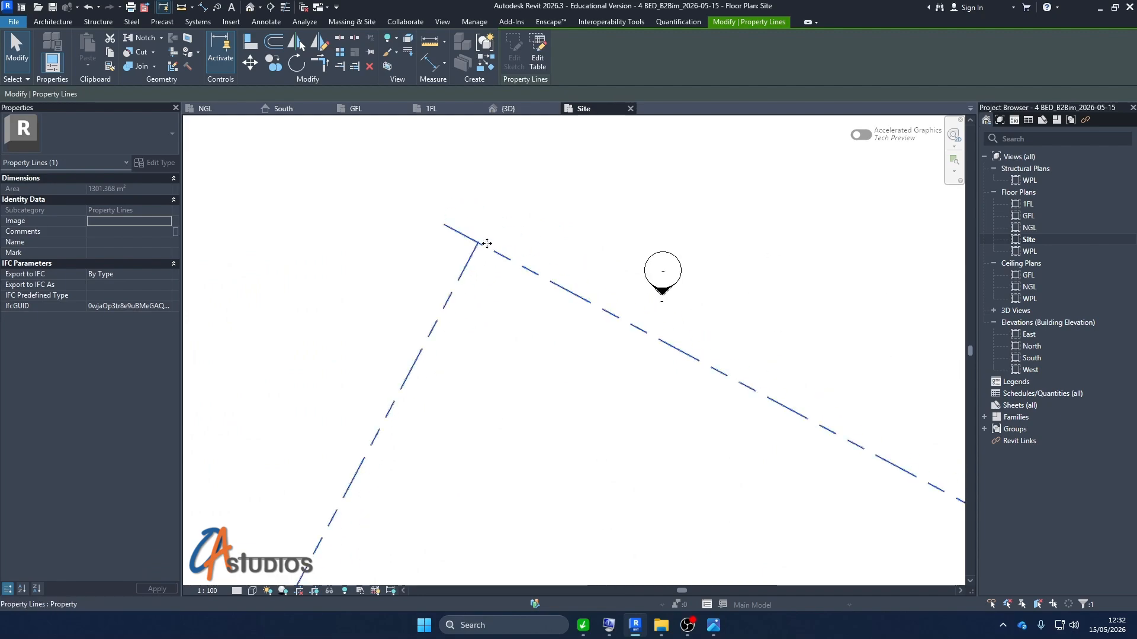
scroll(535, 250, up, 1)
scroll(535, 249, up, 2)
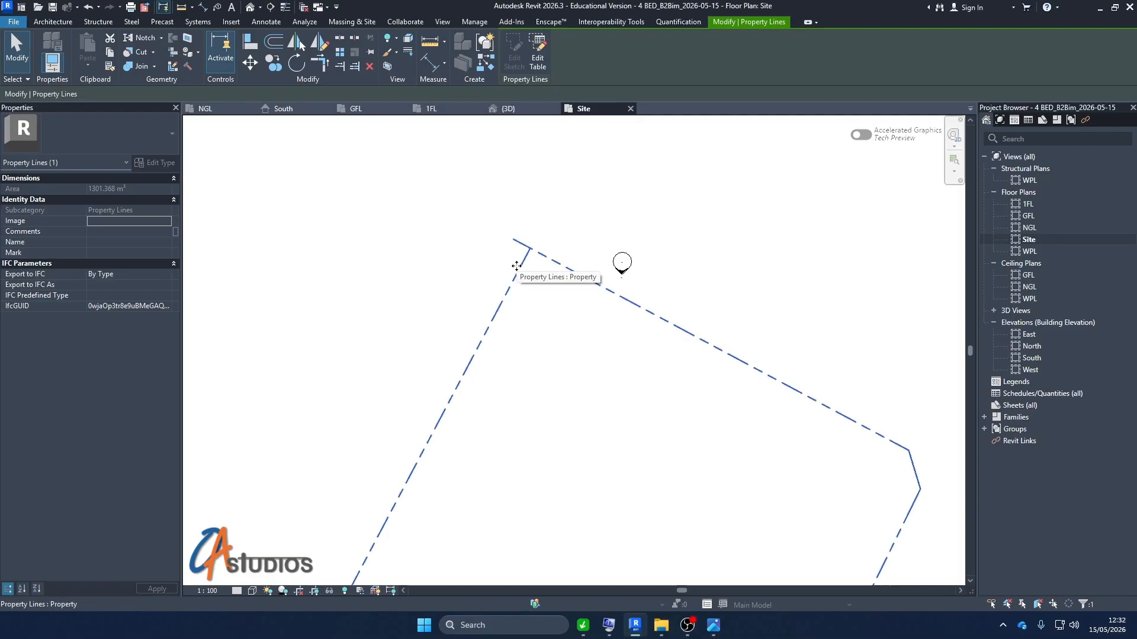
scroll(516, 265, down, 5)
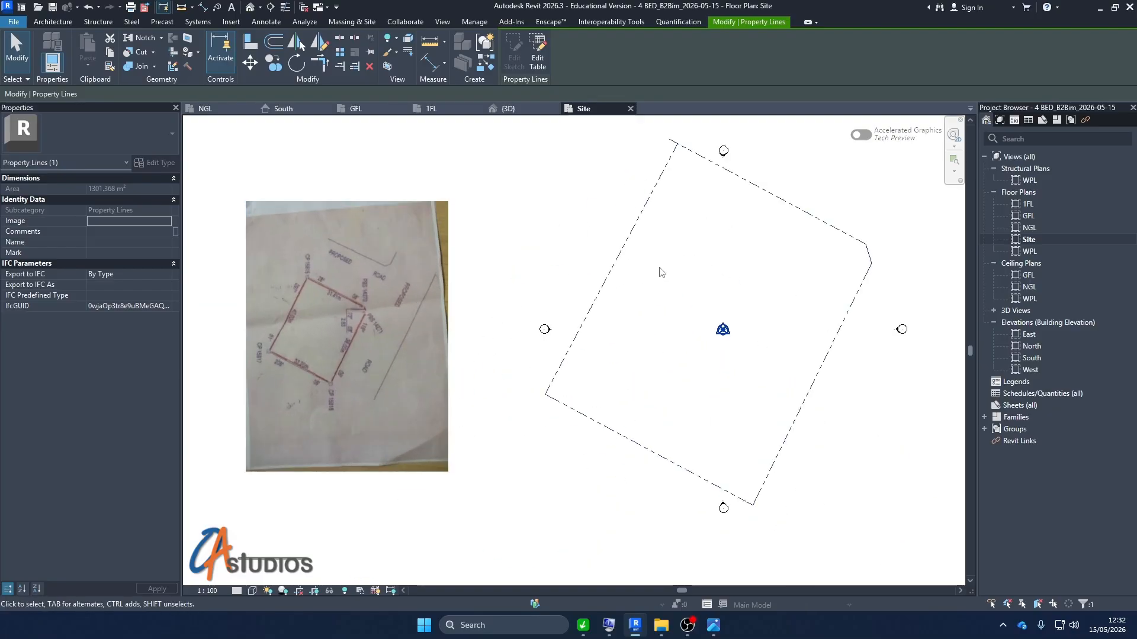
click(715, 224)
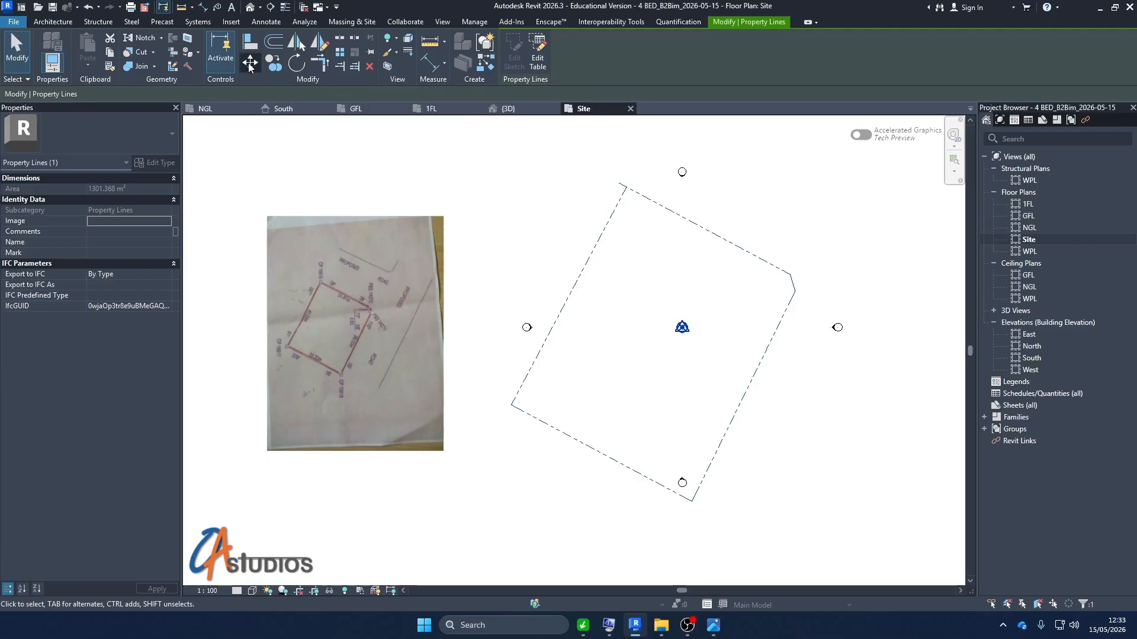
click(251, 64)
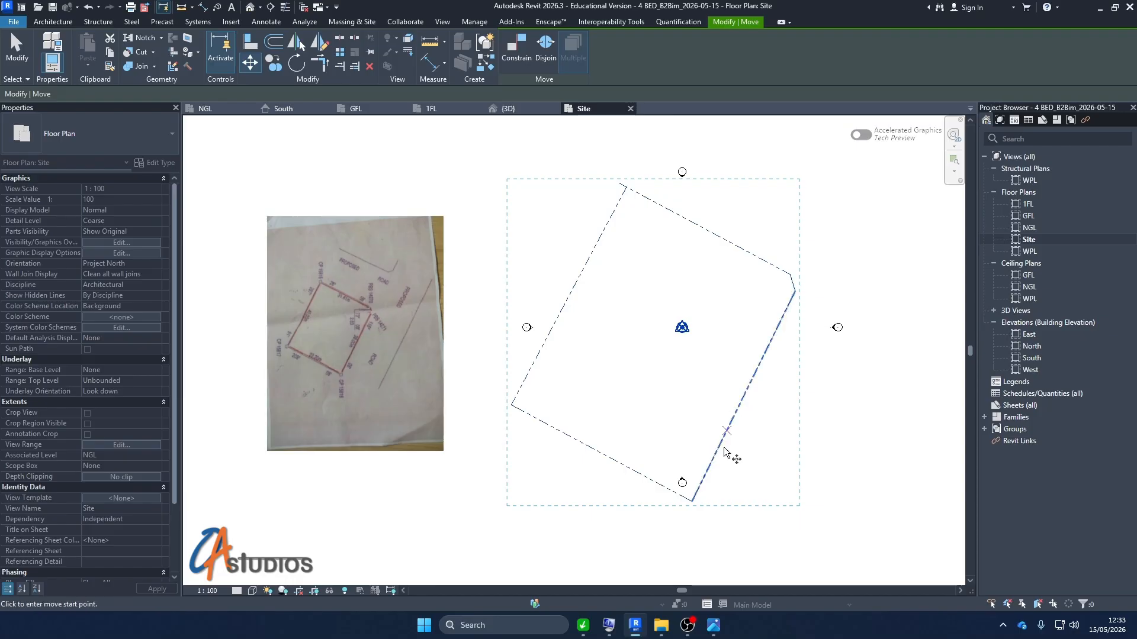
click(693, 501)
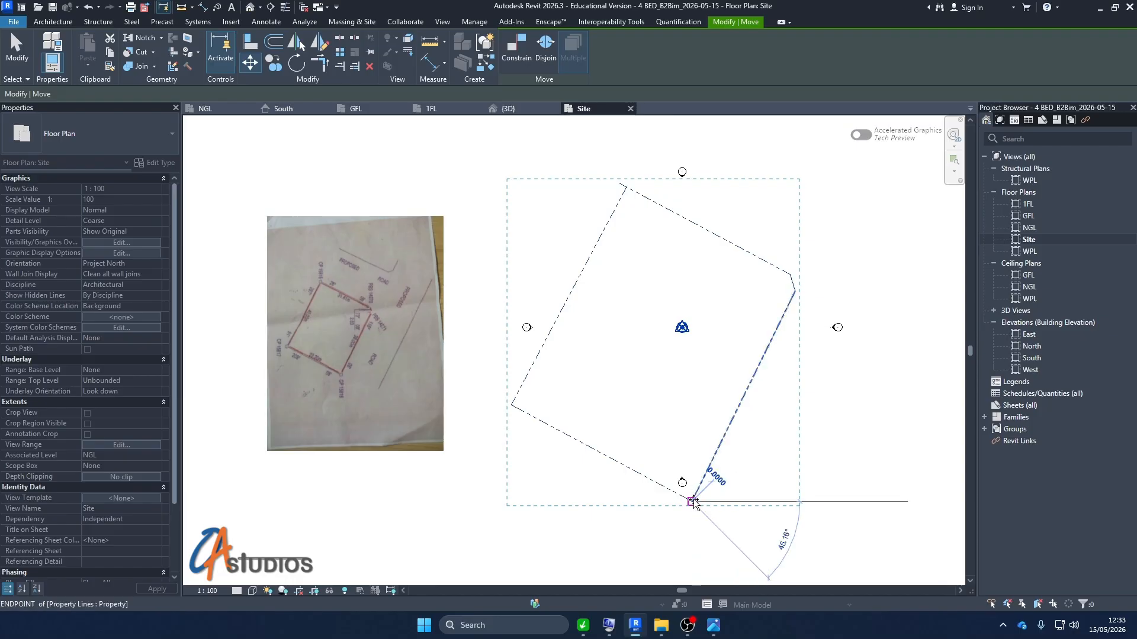
scroll(684, 371, up, 2)
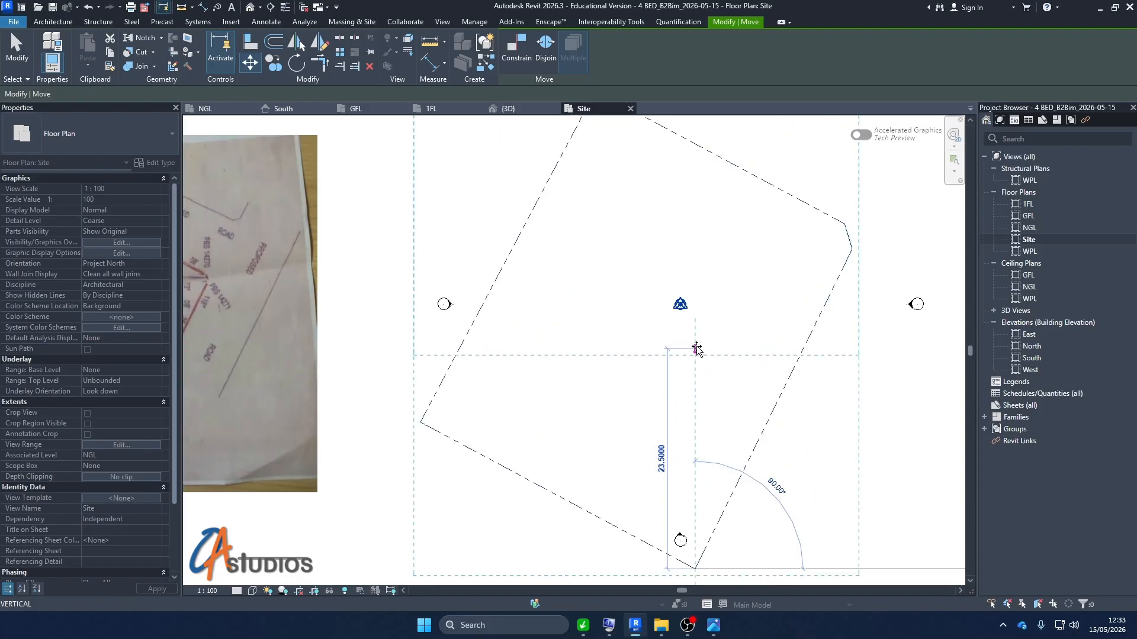
scroll(679, 322, up, 2)
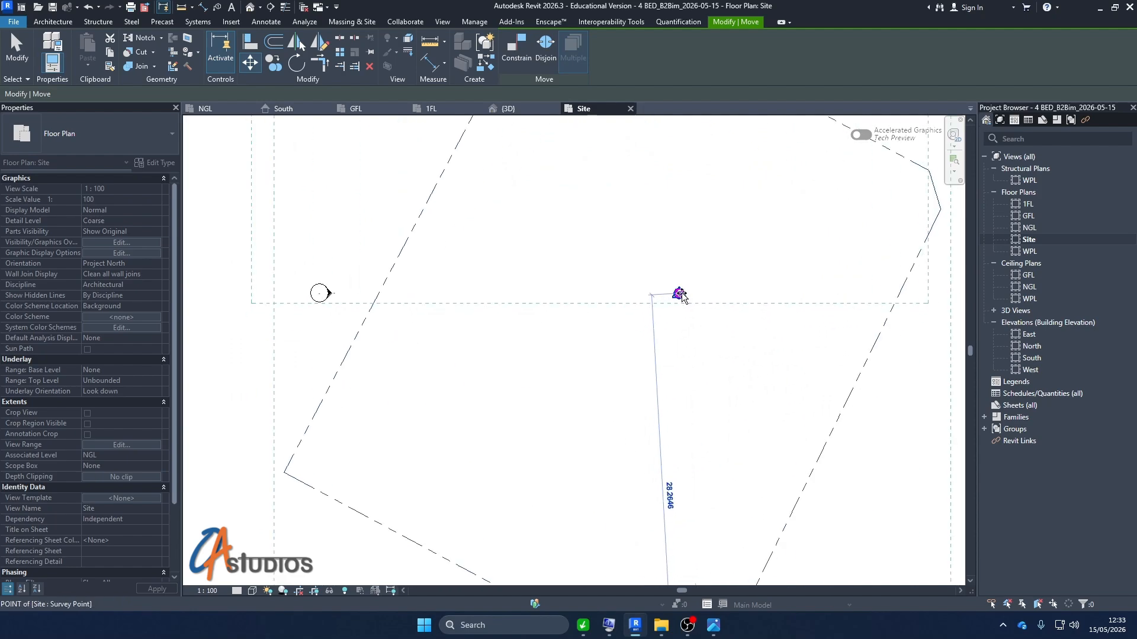
click(679, 293)
scroll(666, 355, down, 5)
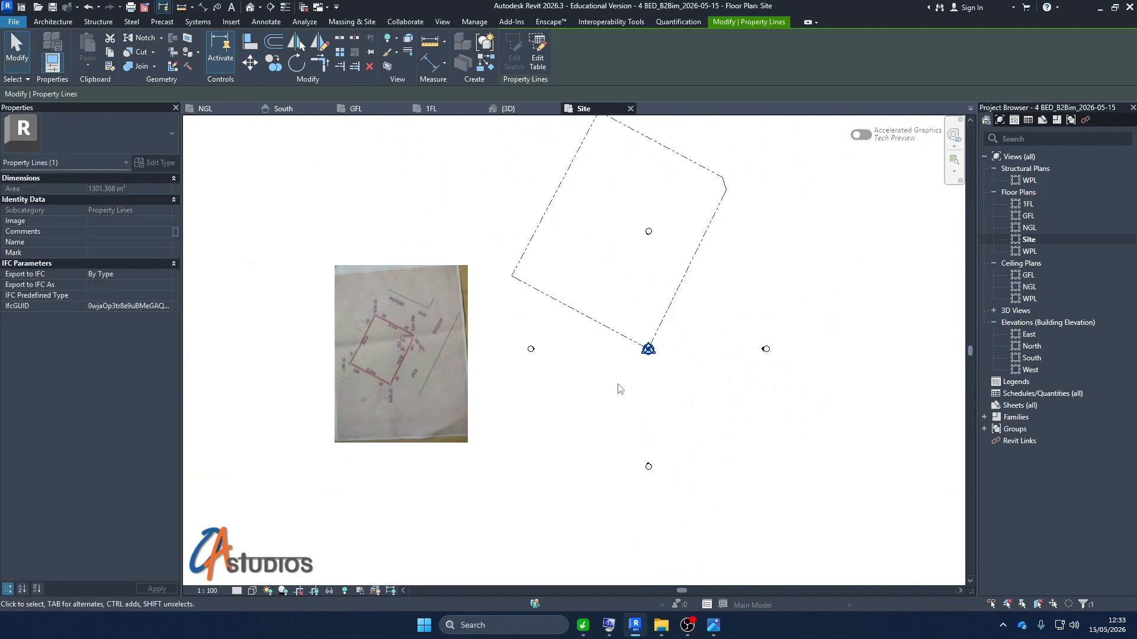
Step: Move the survey plan image farther to the northwest, clear of the western elevation marker and the relocated property line
click(723, 261)
scroll(706, 291, down, 3)
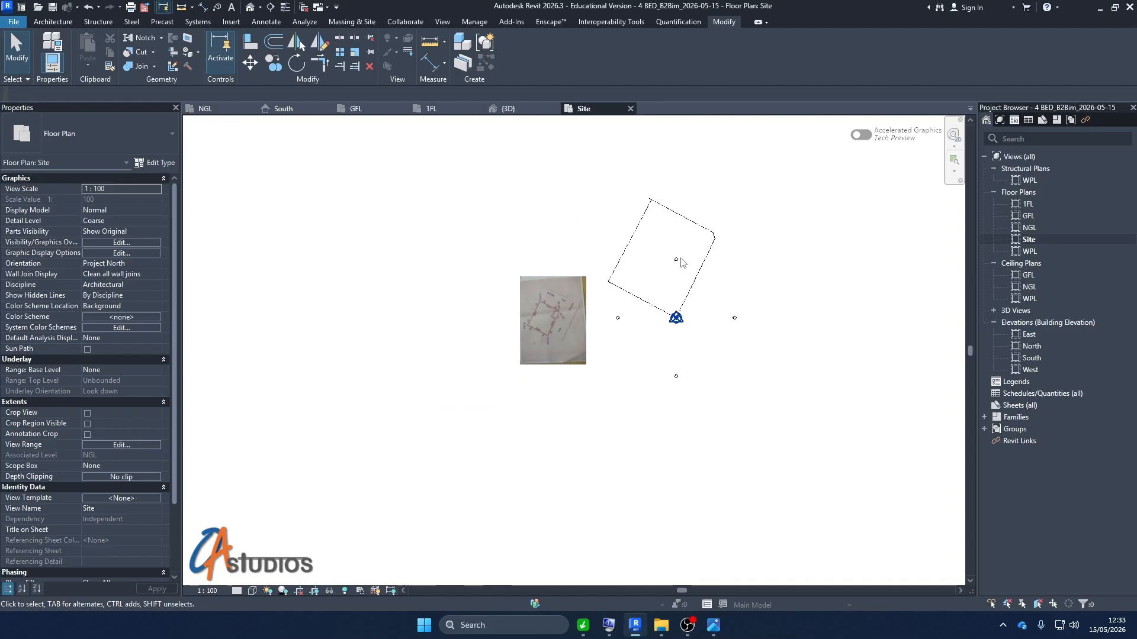
scroll(673, 233, up, 1)
scroll(673, 233, up, 1)
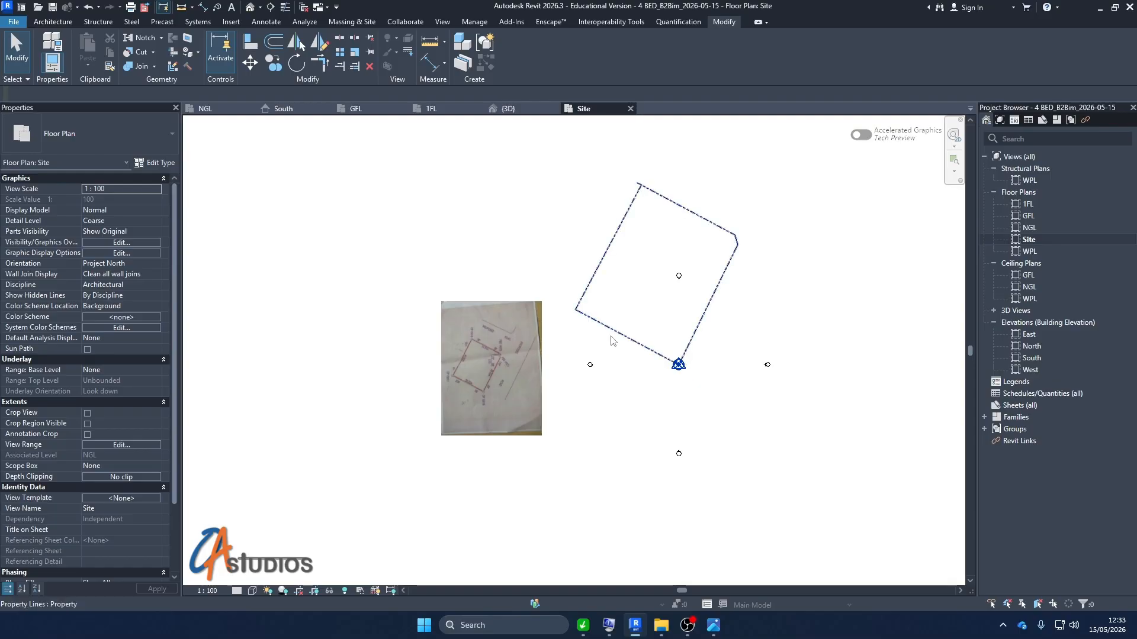
scroll(685, 373, up, 2)
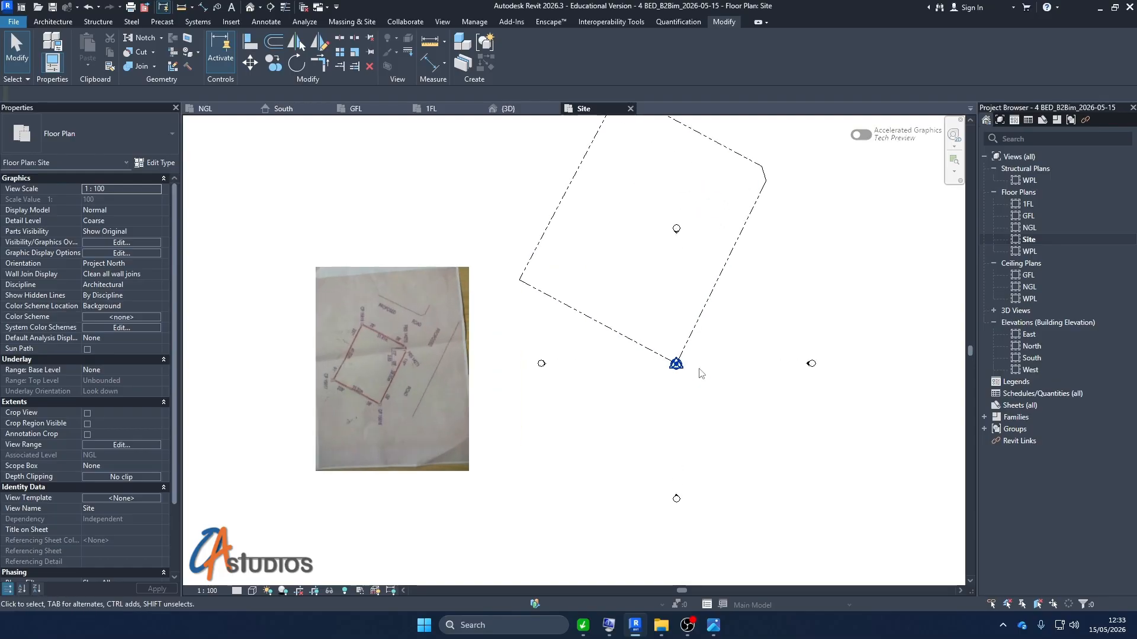
click(706, 304)
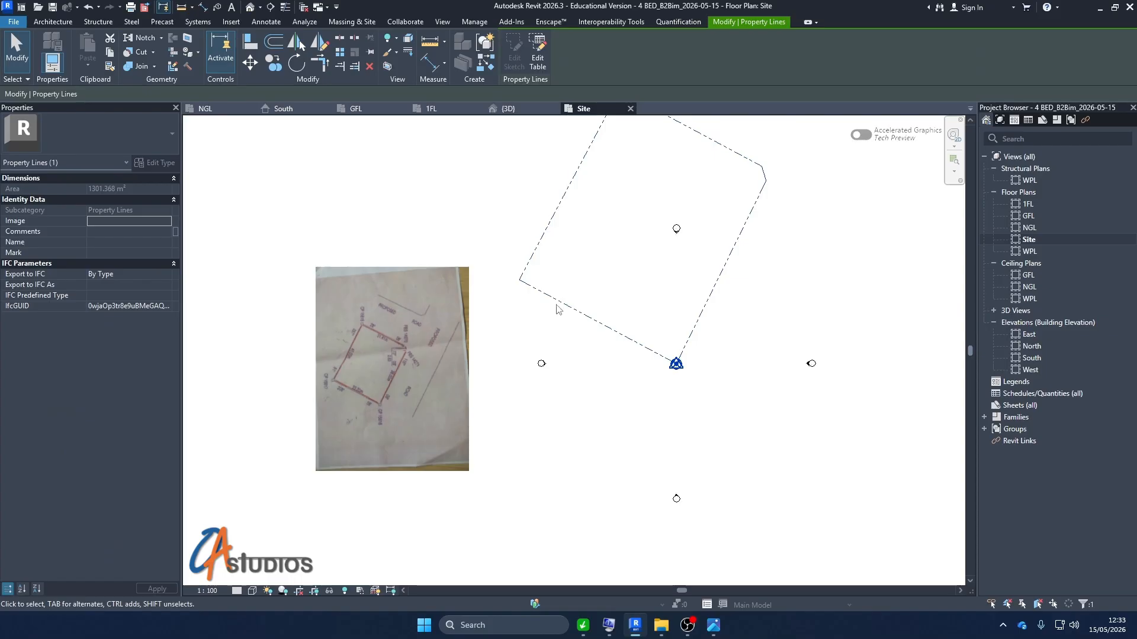
scroll(706, 432, down, 3)
click(751, 315)
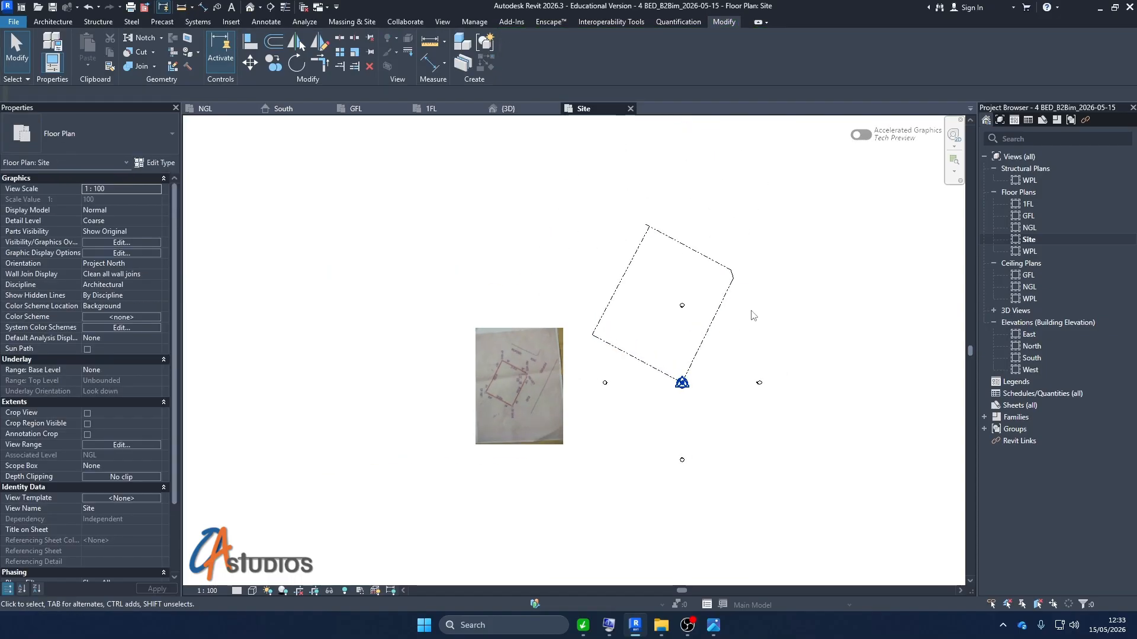
scroll(531, 388, up, 2)
drag(527, 394, 456, 357)
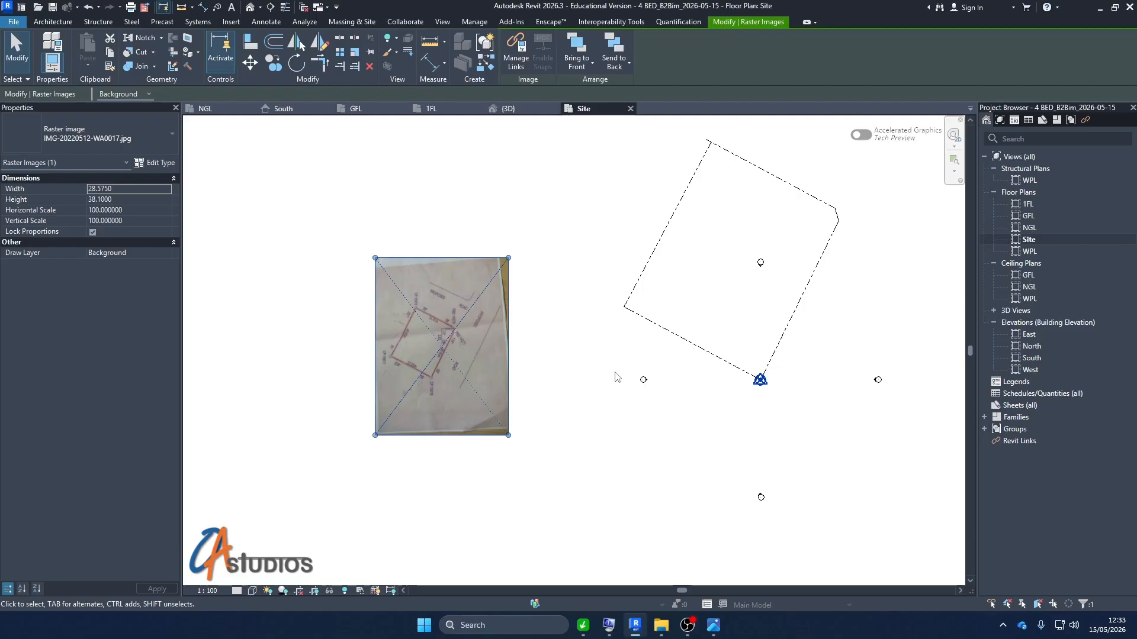
click(691, 436)
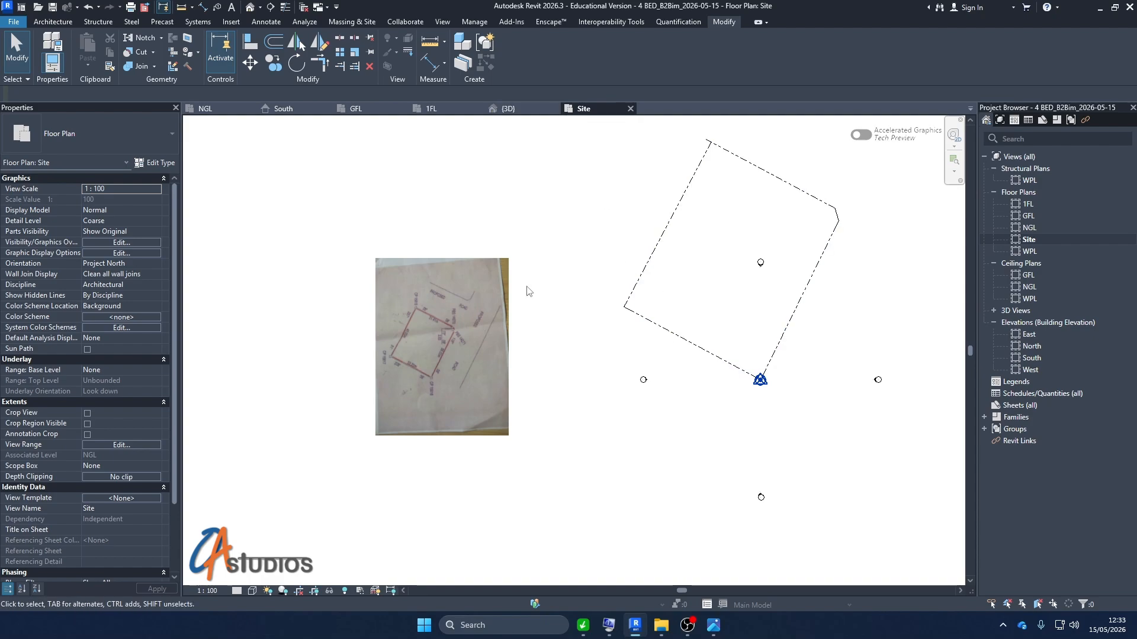
Step: Draw a vertical north arrow with detail lines in the Overhead style, between the survey image and the plot
key(d)
key(l)
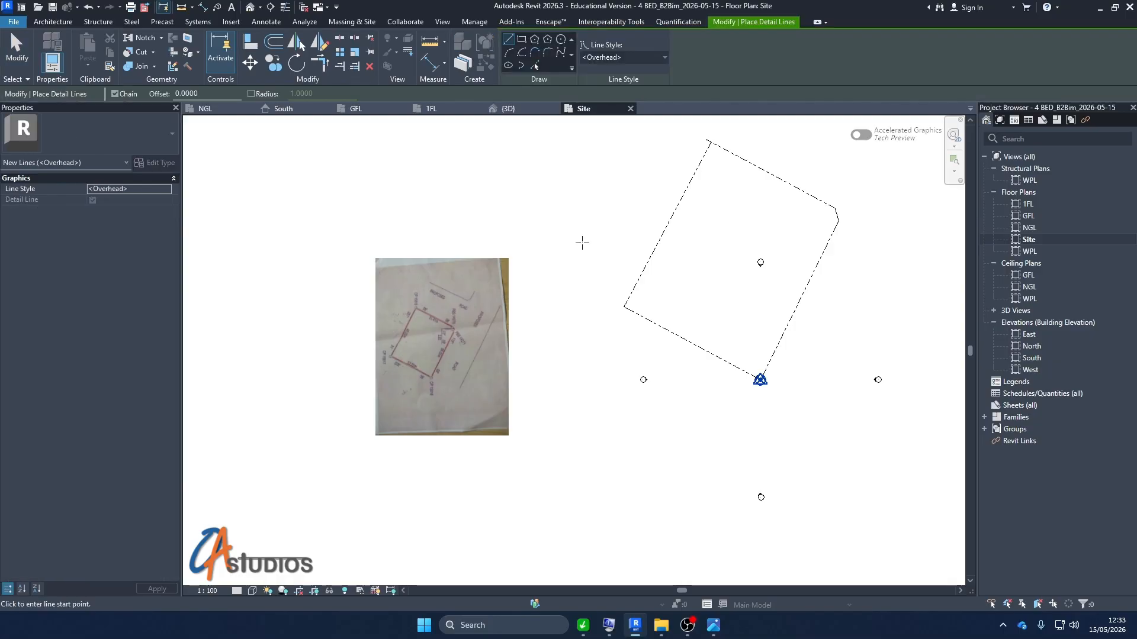
click(582, 243)
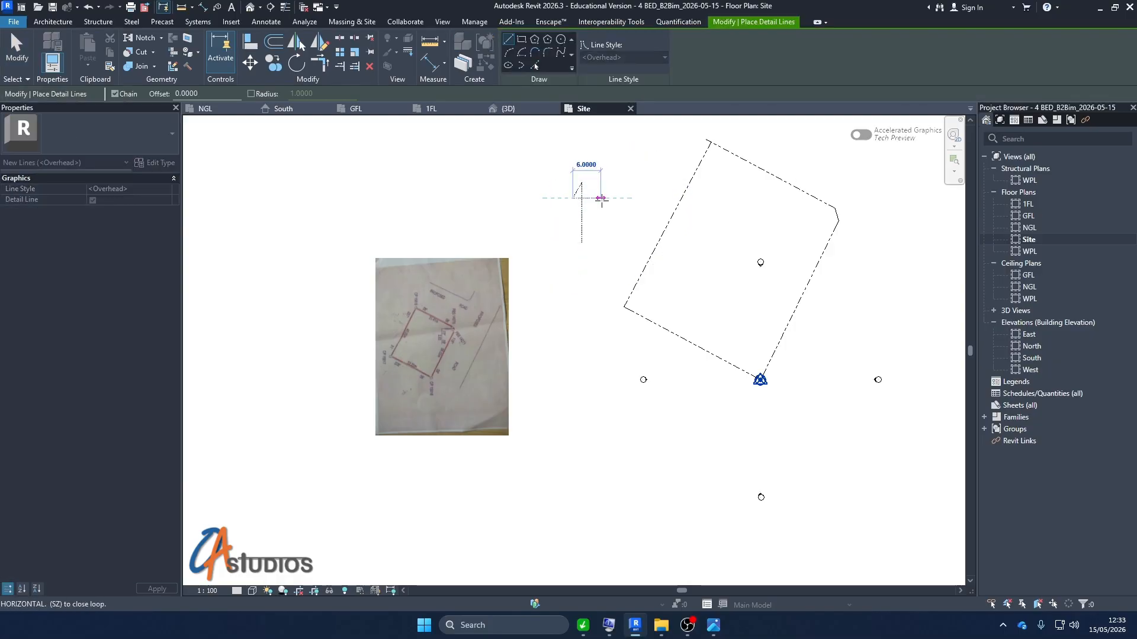
click(582, 183)
right_click(626, 167)
click(624, 172)
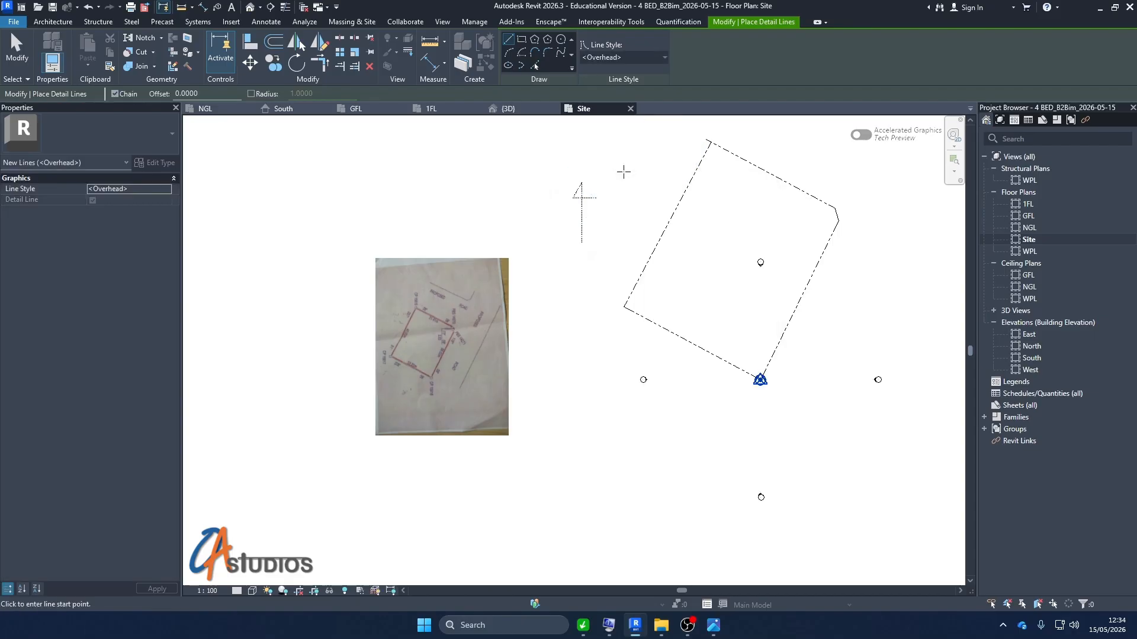
Step: Draw a 31 m detail line sloping at 30° just outside the plot's northeast edge as the first road boundary
scroll(551, 253, down, 2)
scroll(666, 165, up, 1)
click(654, 168)
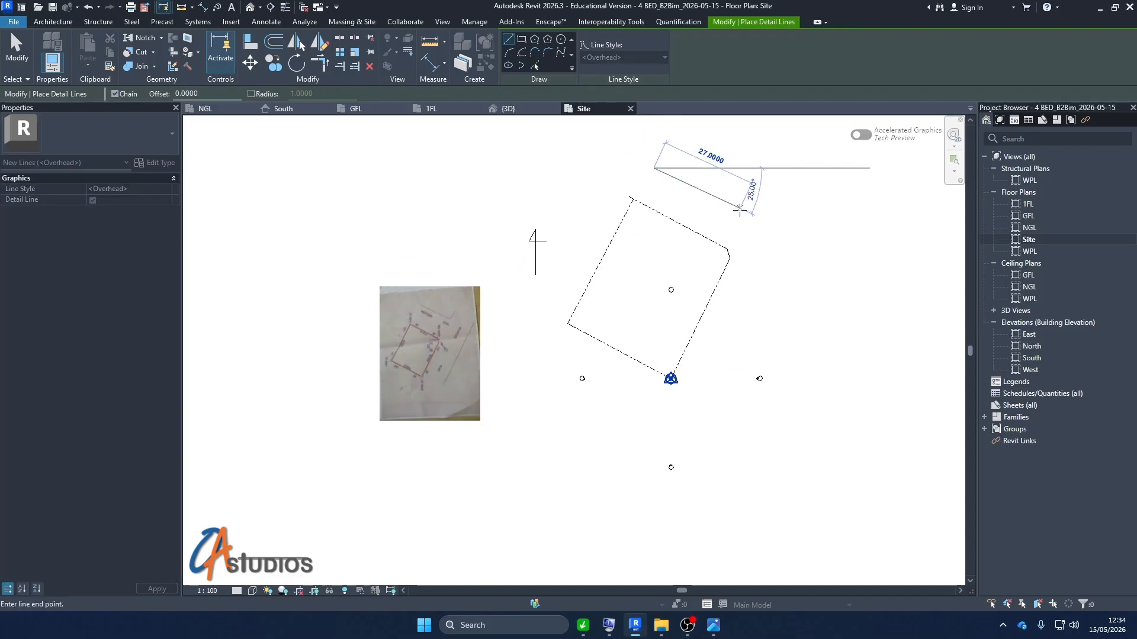
click(746, 220)
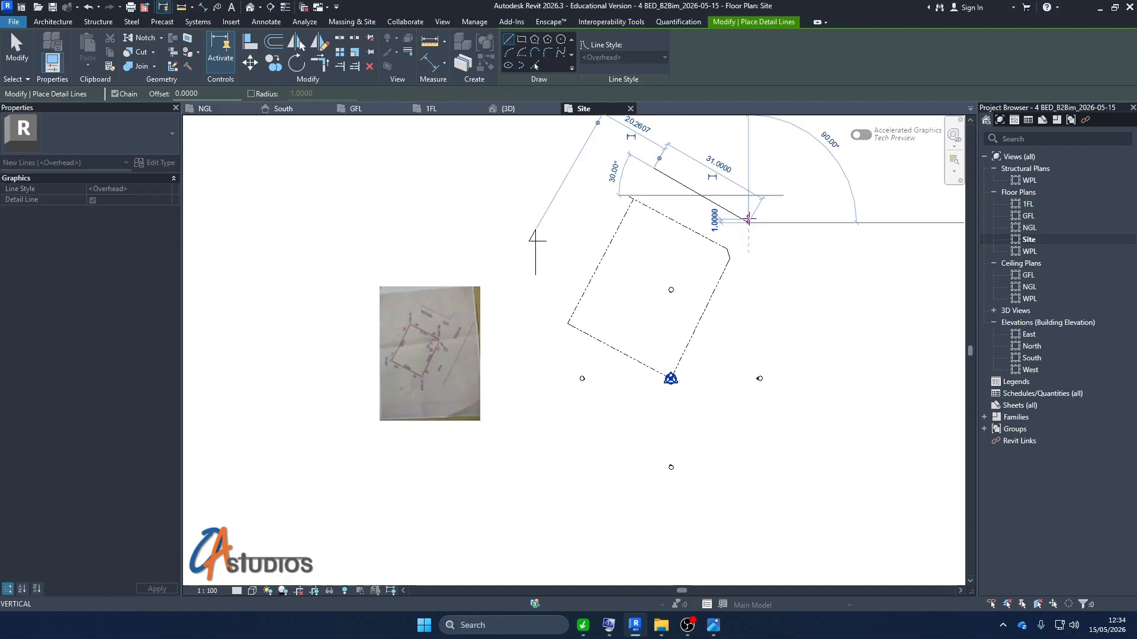
right_click(807, 191)
click(829, 206)
Step: Draw a road boundary about 60 m long east of the plot and a shorter roughly parallel line from the first boundary's end
click(729, 368)
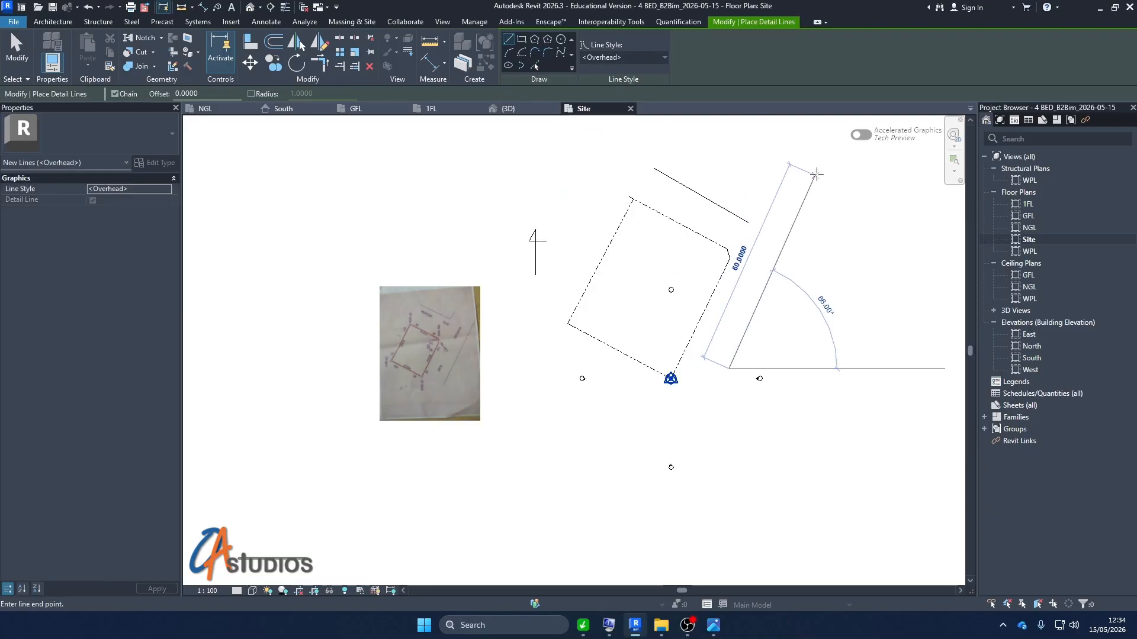
click(828, 171)
right_click(828, 158)
click(845, 167)
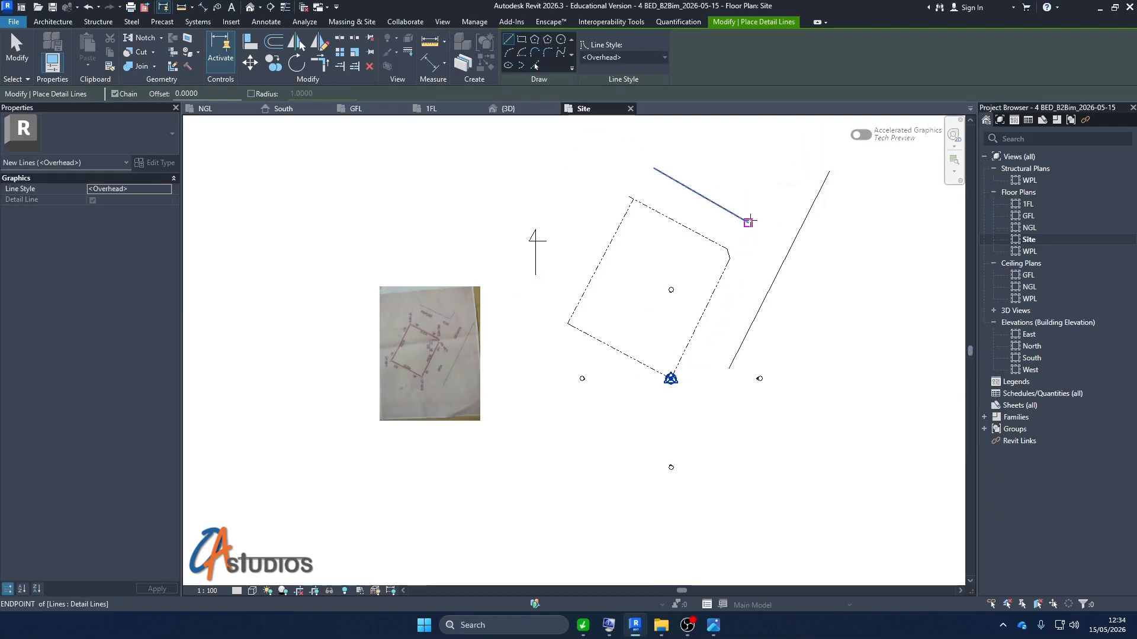
click(748, 221)
click(796, 141)
right_click(796, 142)
click(817, 149)
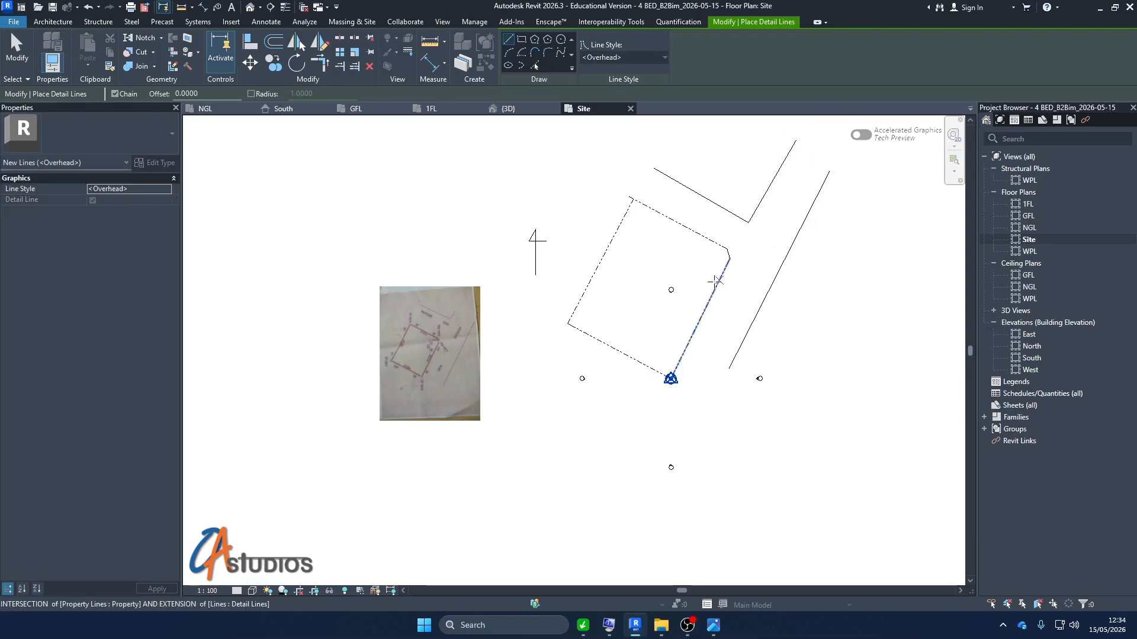
Step: Sketch a rectangle about 11 m wide with detail lines inside the plot's southern part, aligned with the plot's edges
scroll(671, 249, up, 2)
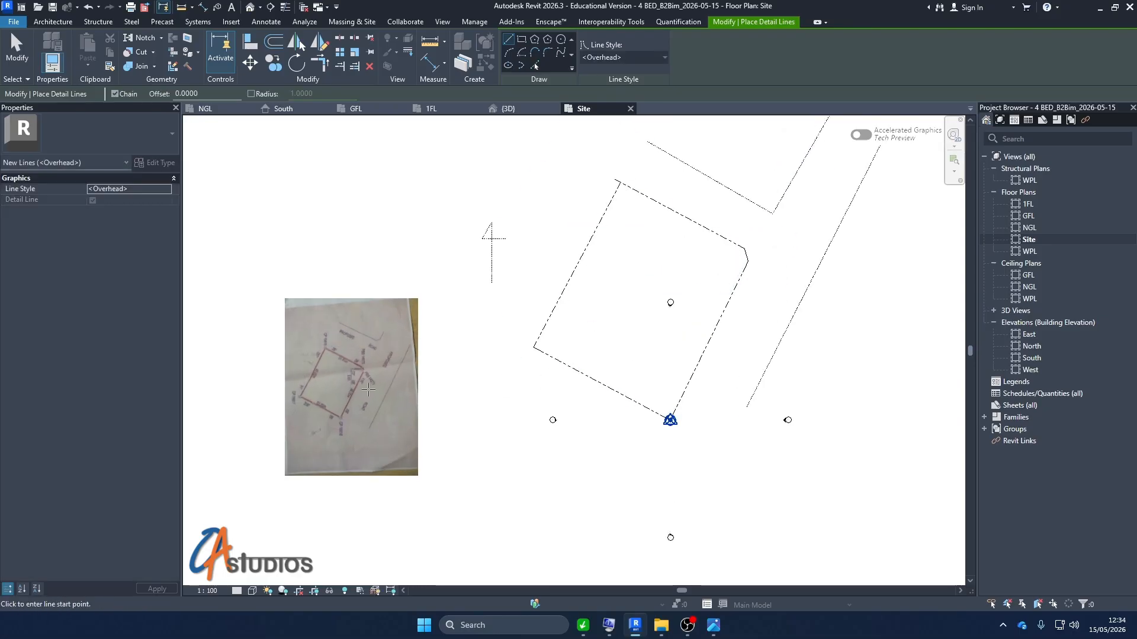
click(490, 224)
key(Escape)
click(612, 370)
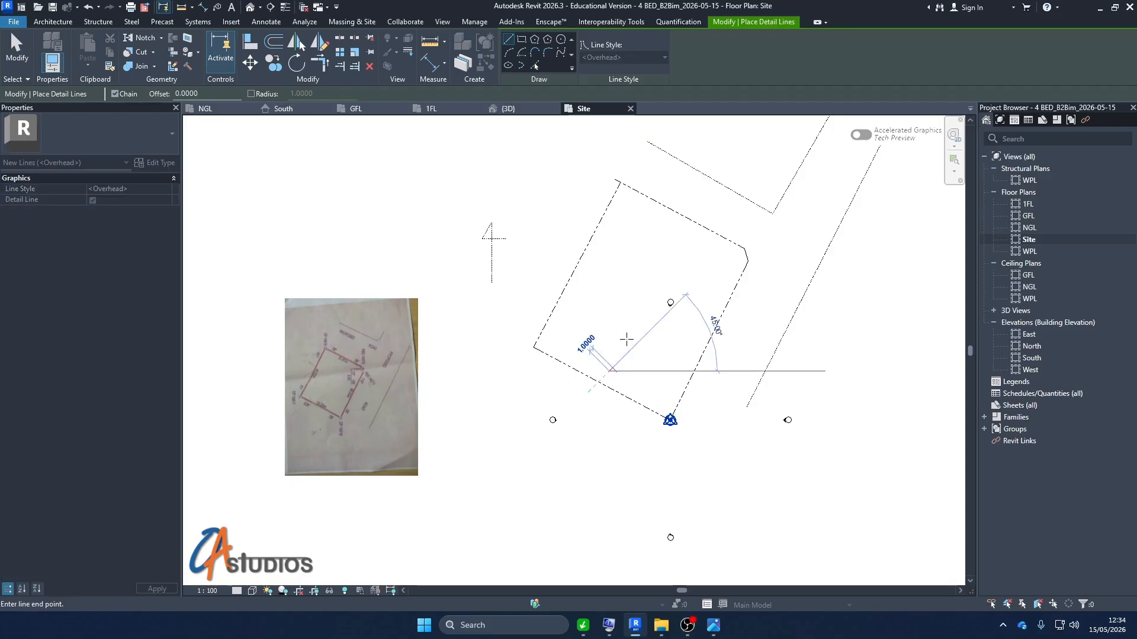
click(654, 283)
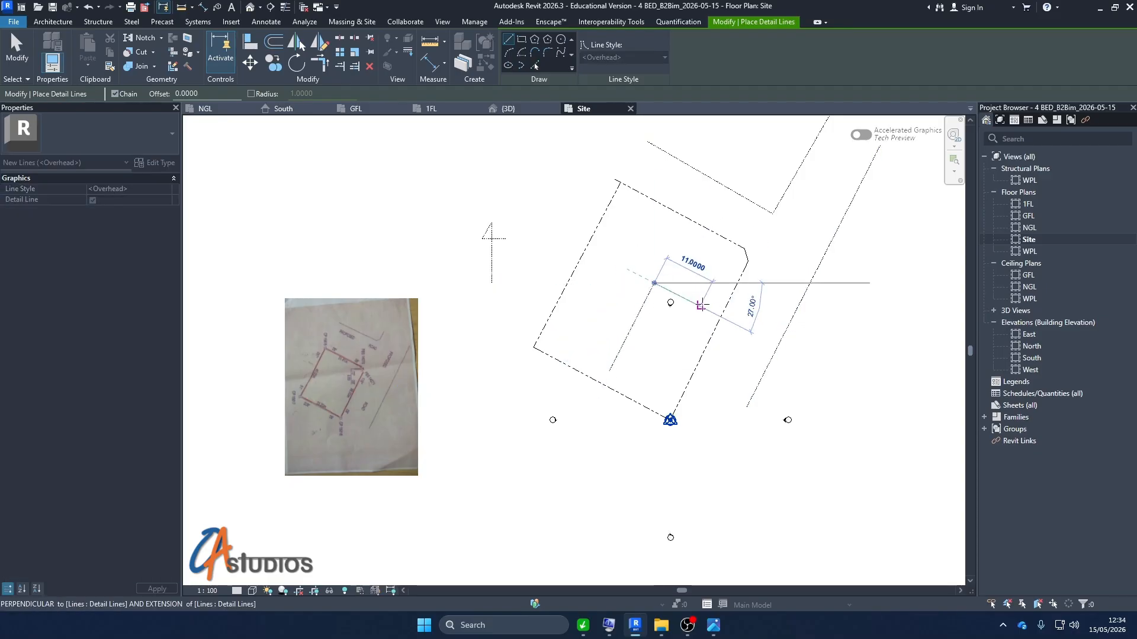
click(700, 306)
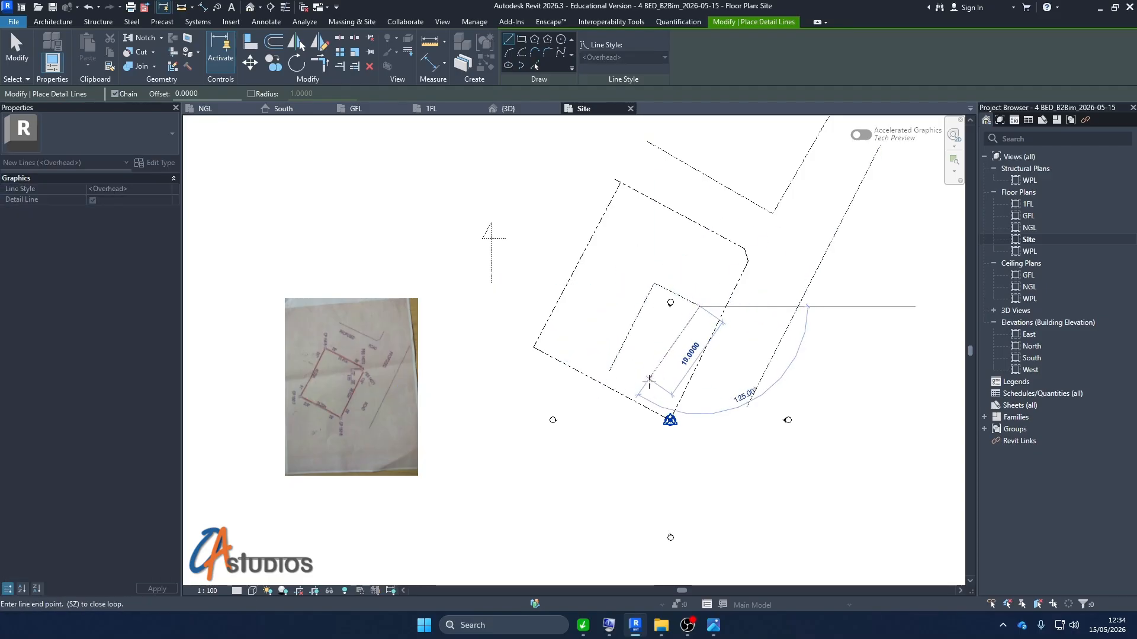
click(602, 361)
right_click(638, 264)
click(651, 261)
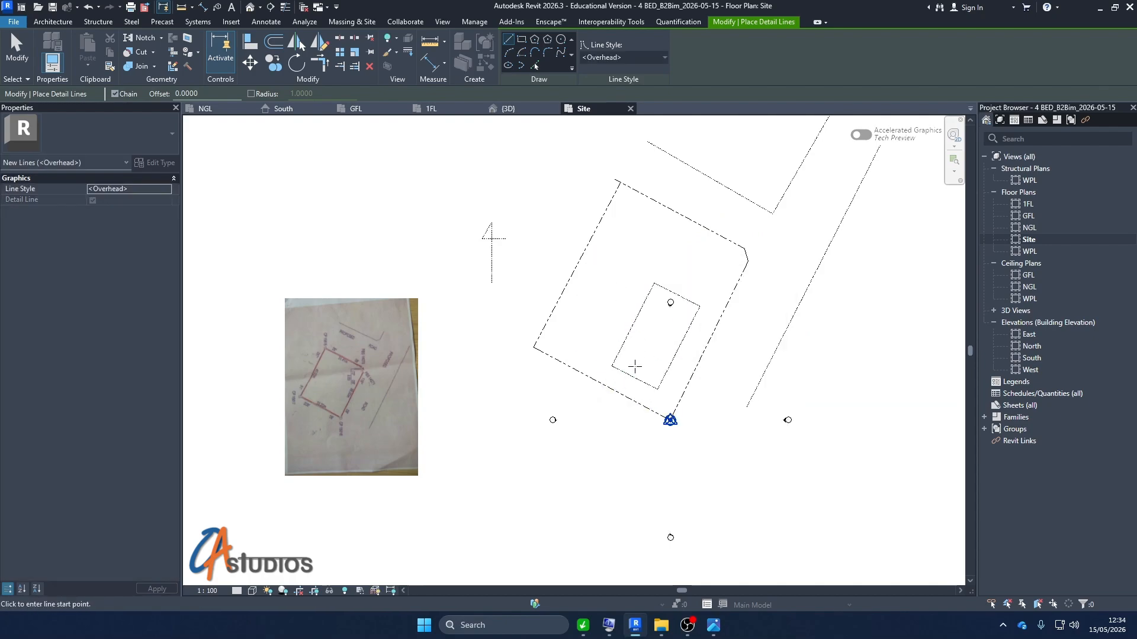
Step: Compare the plot boundary's position and orientation with the floor plan drawings in the GFL and 1FL views
scroll(651, 318, up, 5)
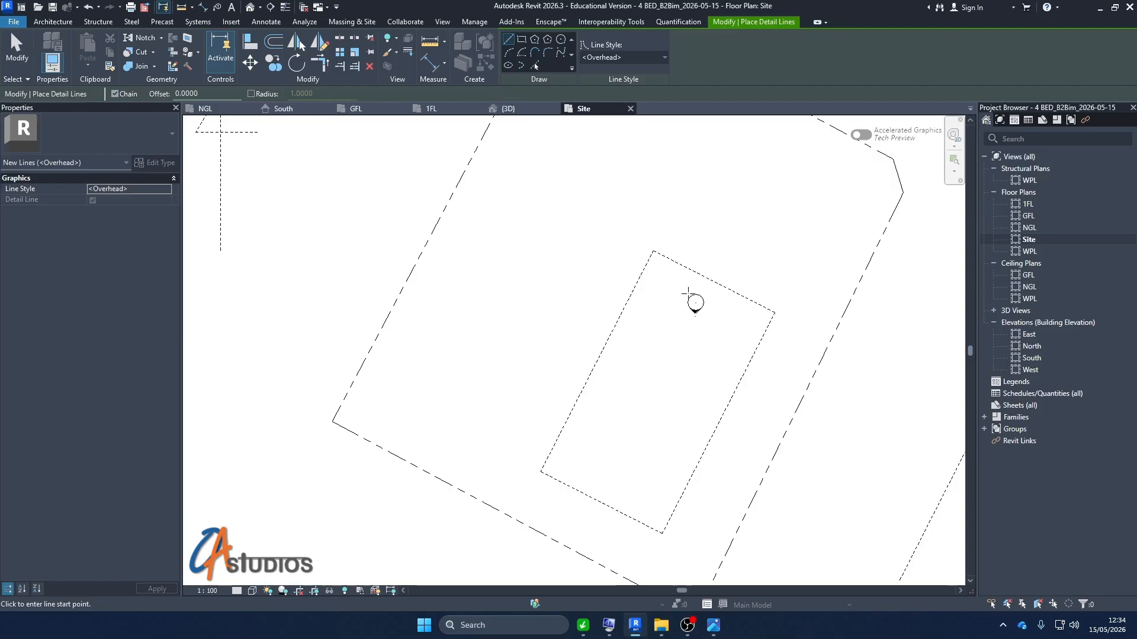
click(359, 109)
scroll(642, 408, down, 4)
scroll(651, 296, up, 2)
scroll(615, 279, up, 2)
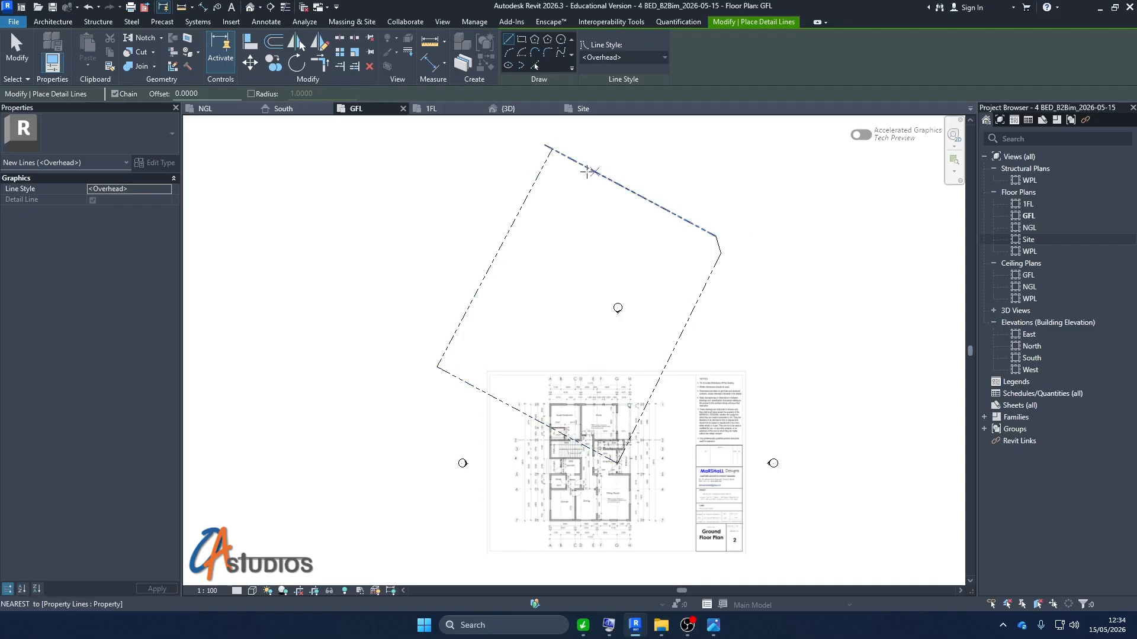
click(431, 109)
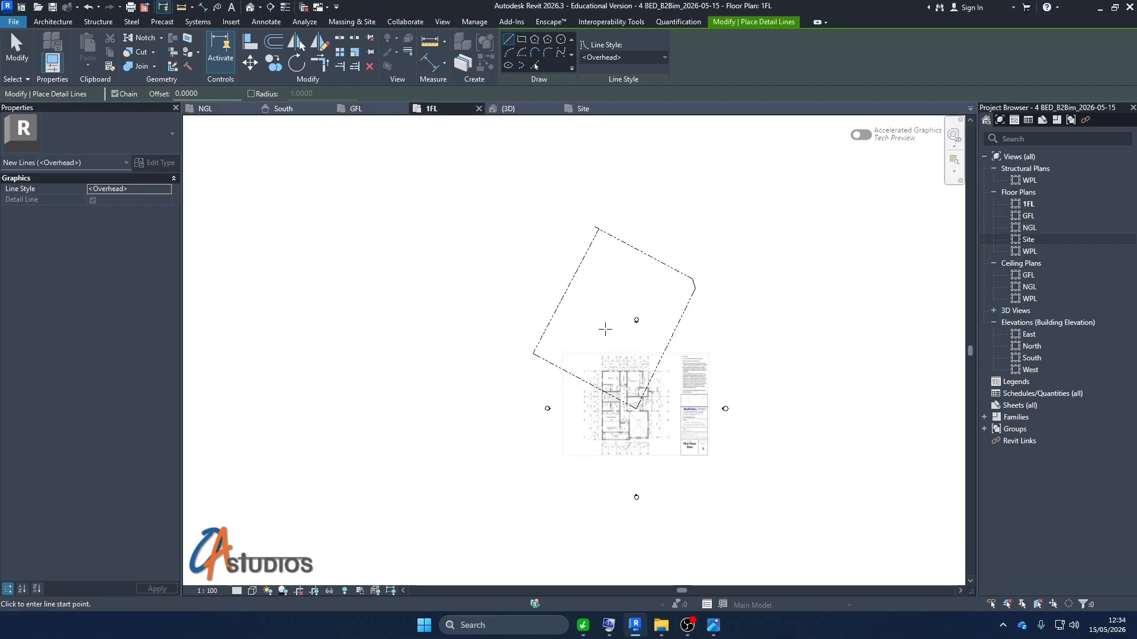
scroll(626, 338, up, 2)
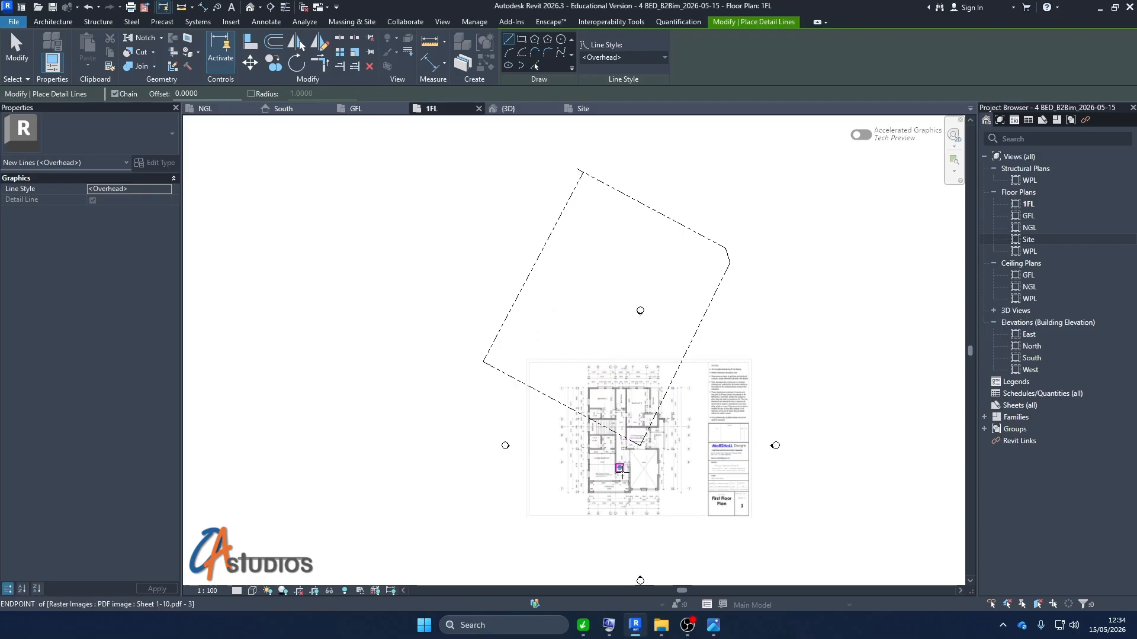
Step: Return from the 1FL plan to the Site plan and end the detail line command
scroll(630, 495, up, 5)
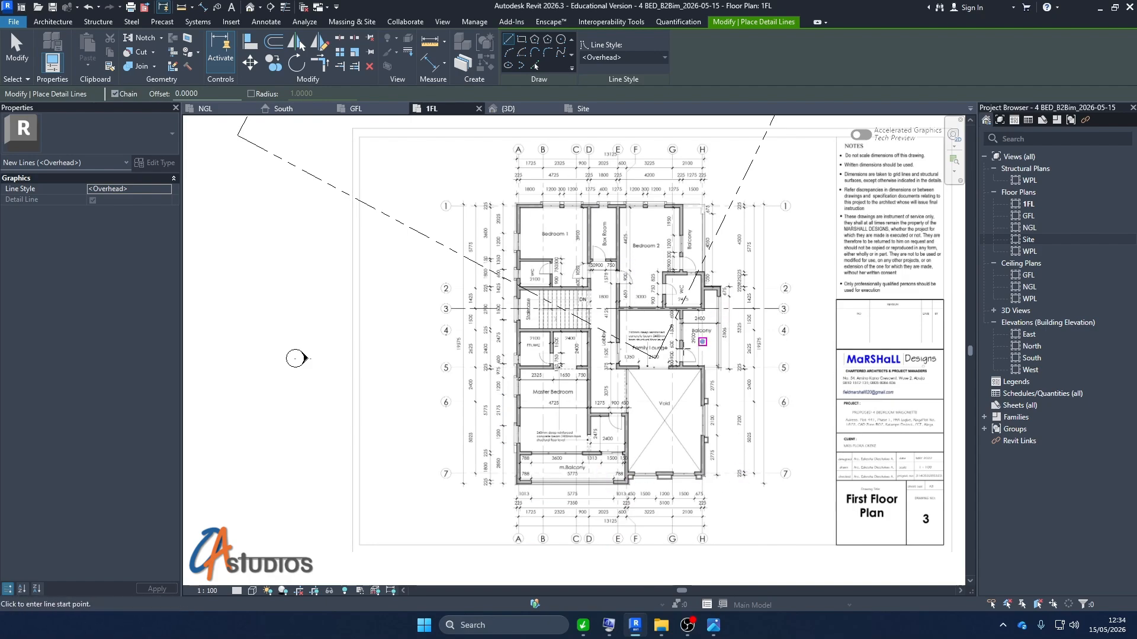
scroll(551, 391, down, 6)
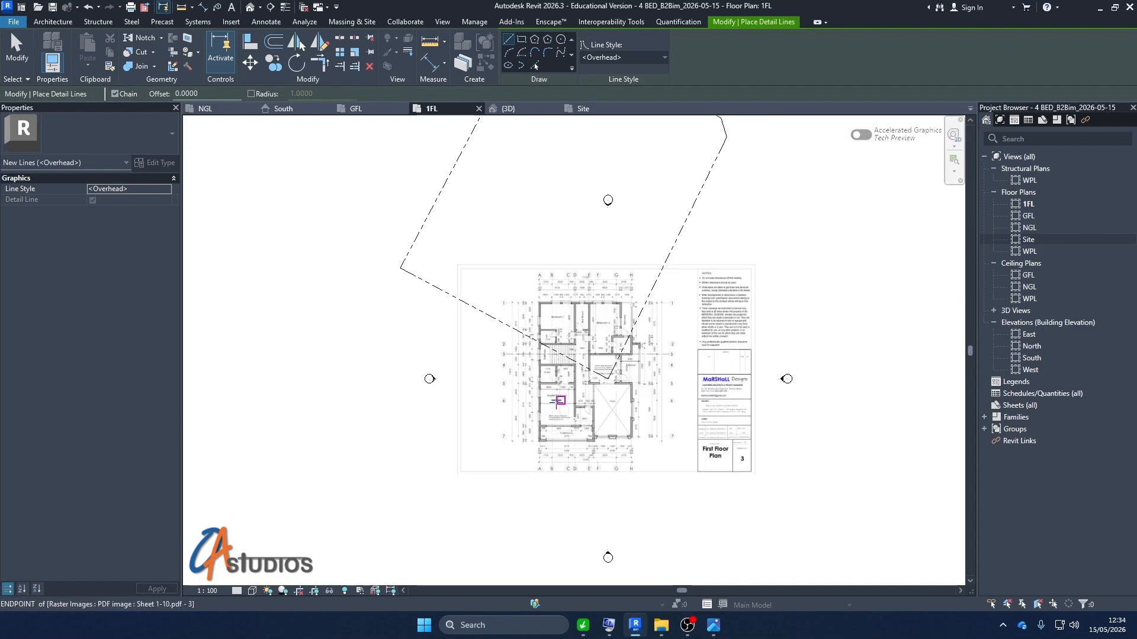
click(583, 110)
scroll(574, 380, down, 3)
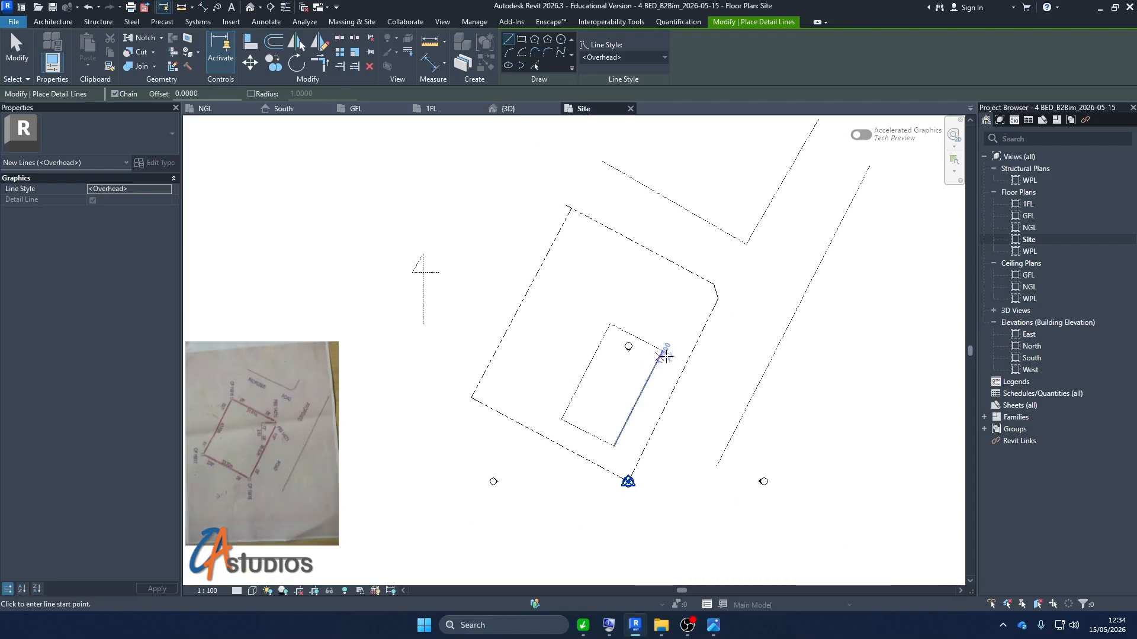
right_click(377, 255)
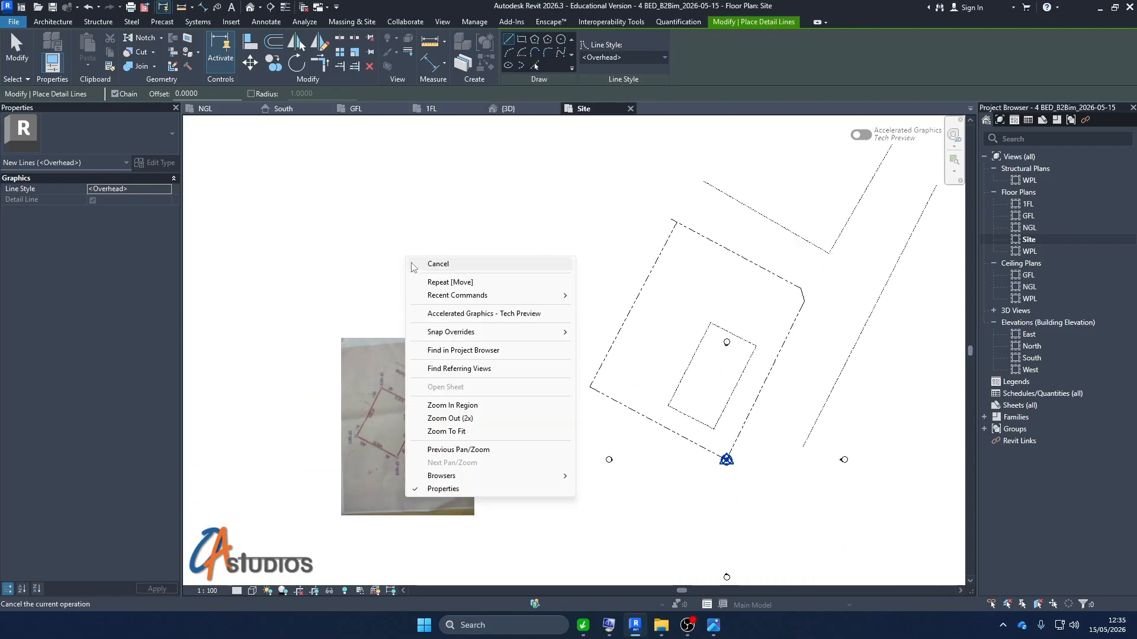
click(418, 264)
click(418, 384)
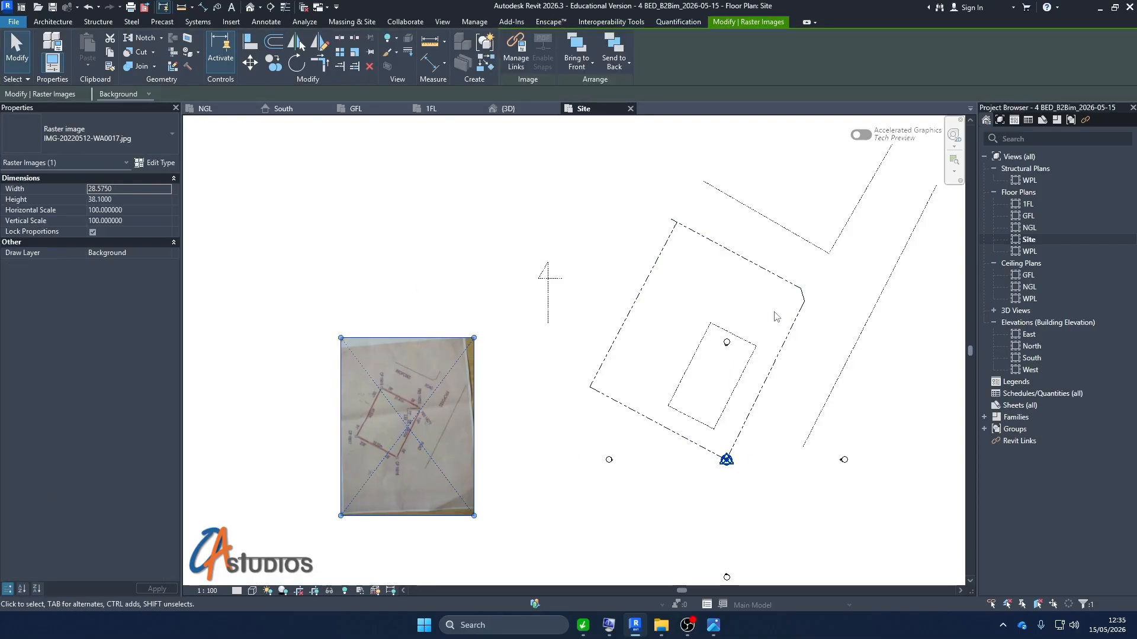
Step: Shorten the sketched north arrow's crossbar so that it ends at the vertical shaft
click(548, 278)
scroll(549, 282, up, 4)
key(r)
key(o)
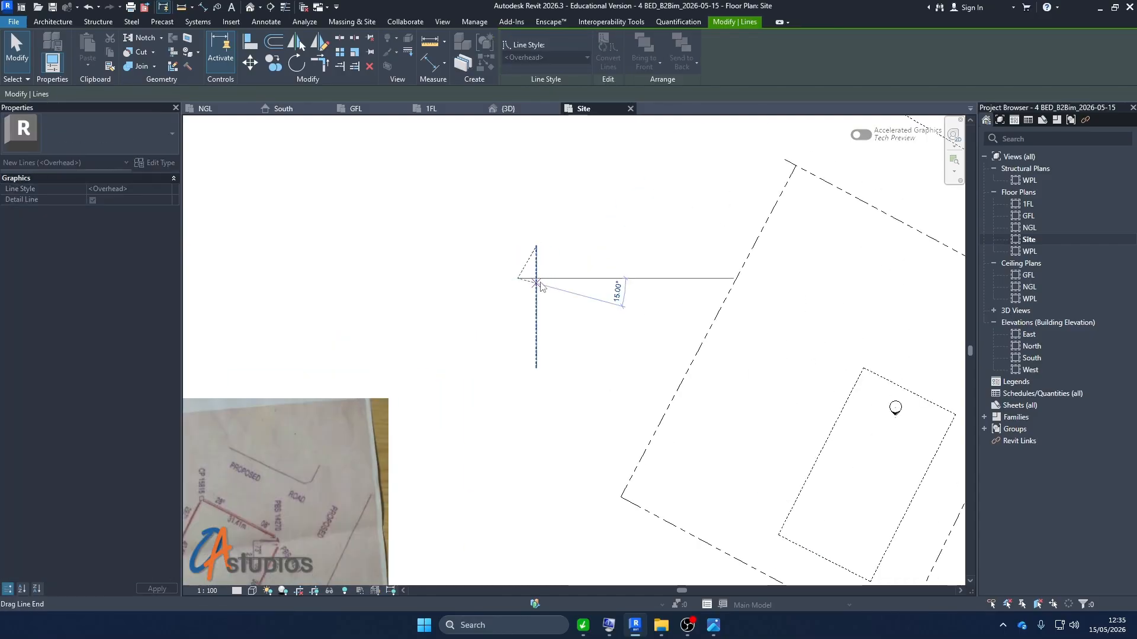
click(541, 283)
key(Escape)
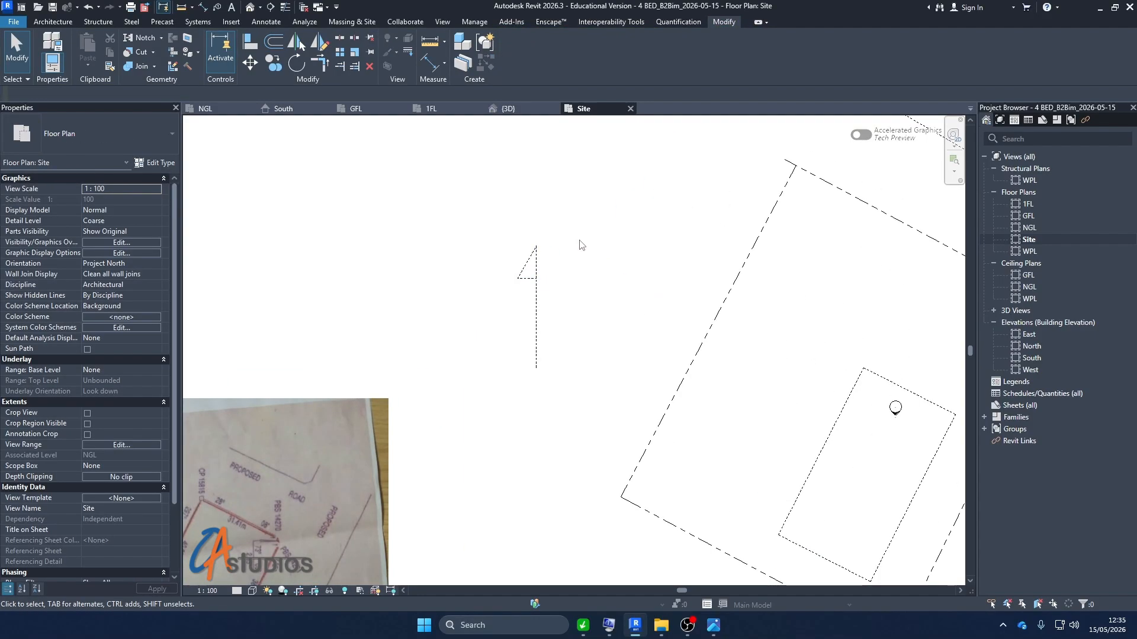
scroll(557, 255, down, 4)
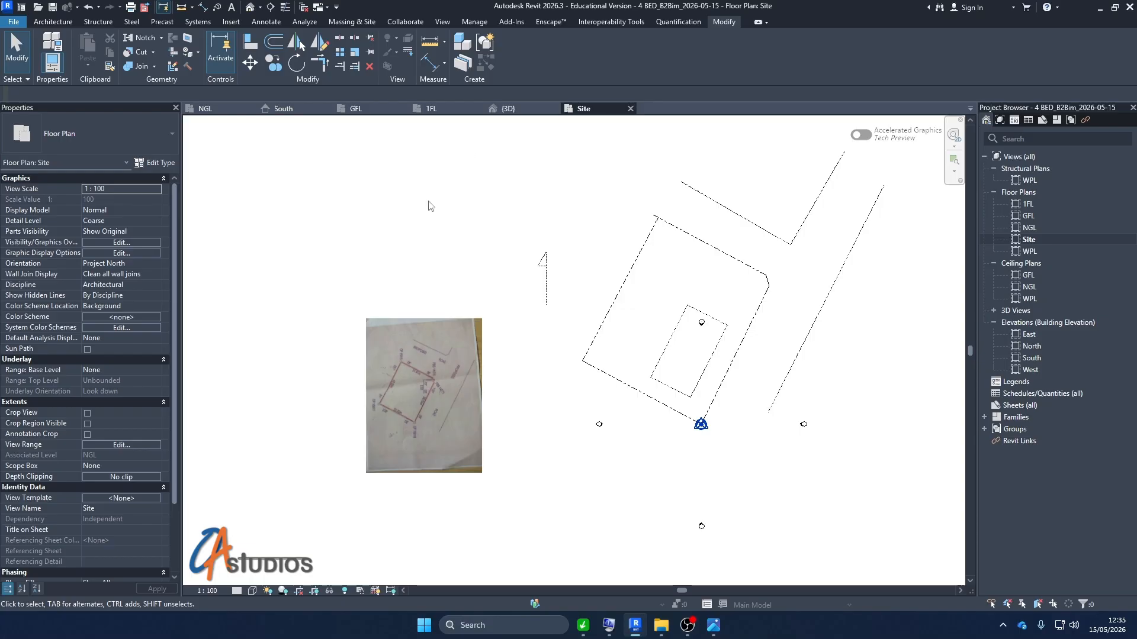
Step: Place an M_North Arrow-2 annotation symbol just below the sketched north arrow in the Site plan
click(474, 22)
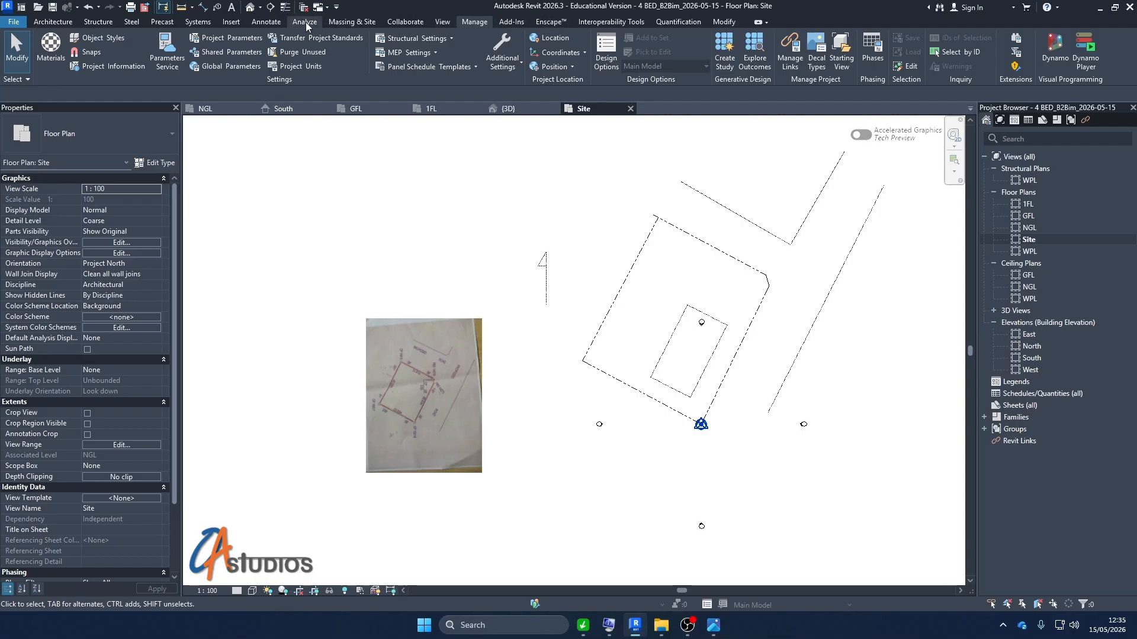
click(441, 22)
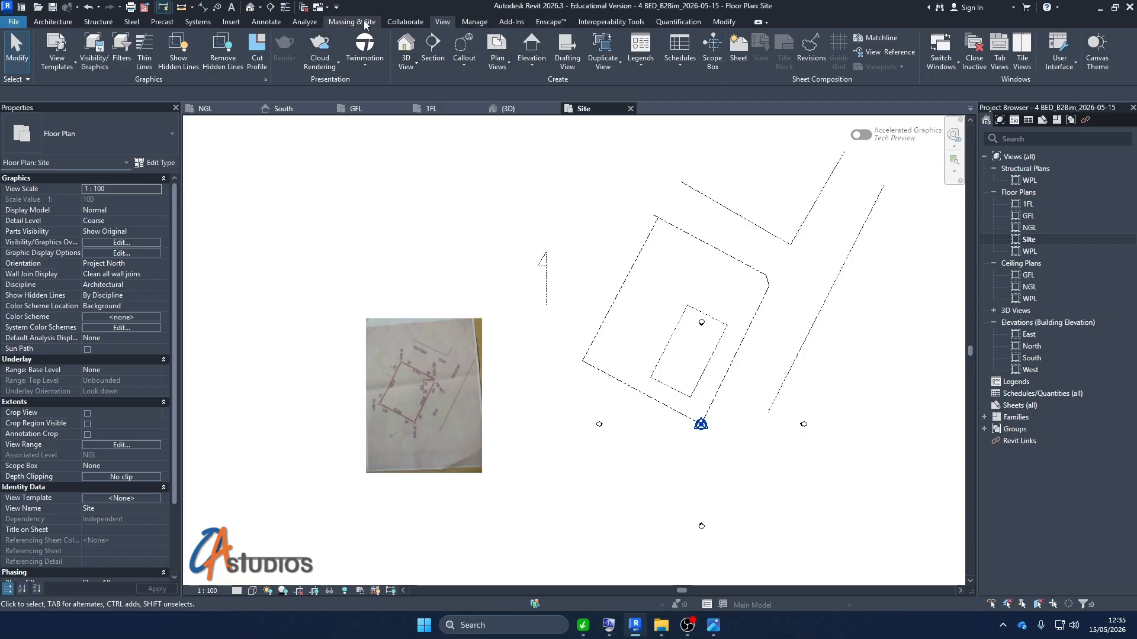
click(273, 23)
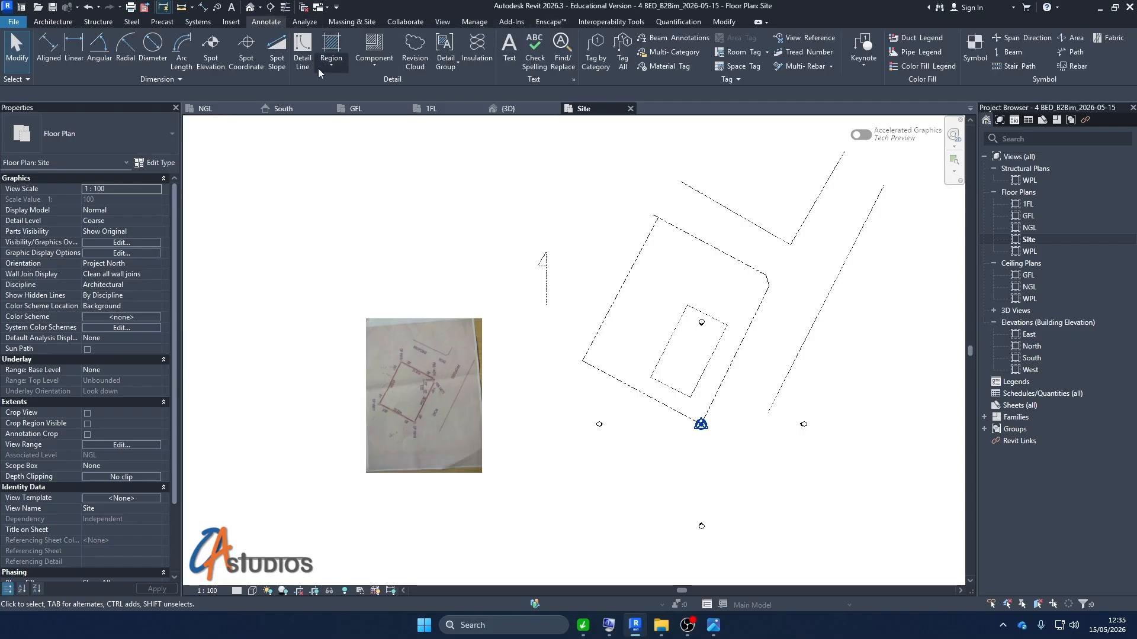
click(969, 57)
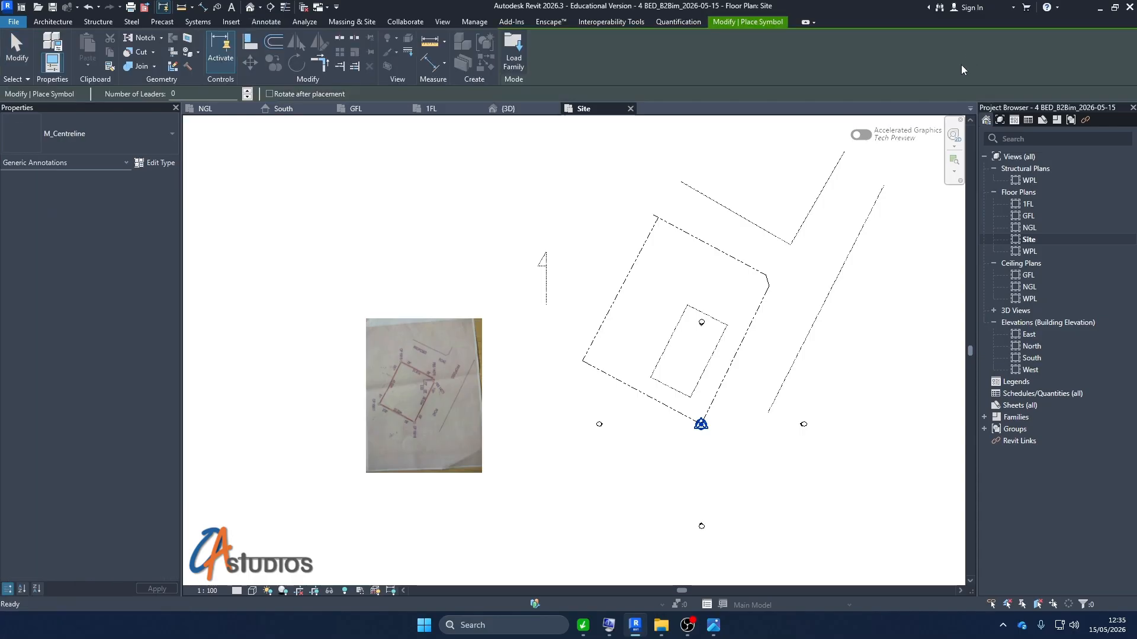
click(129, 133)
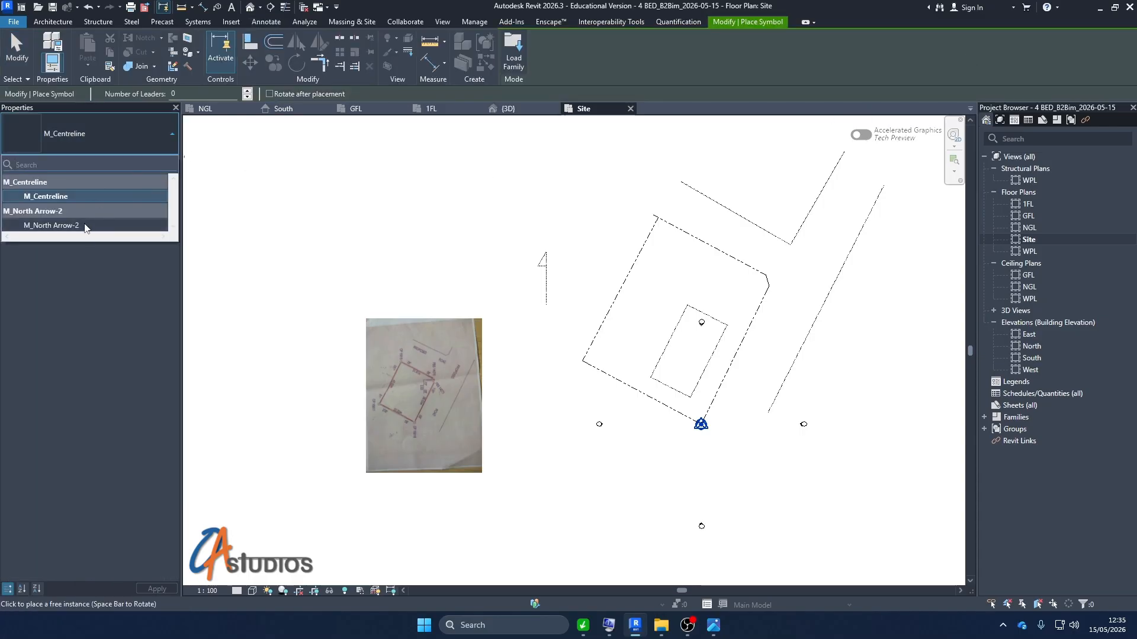
click(90, 226)
scroll(556, 296, up, 3)
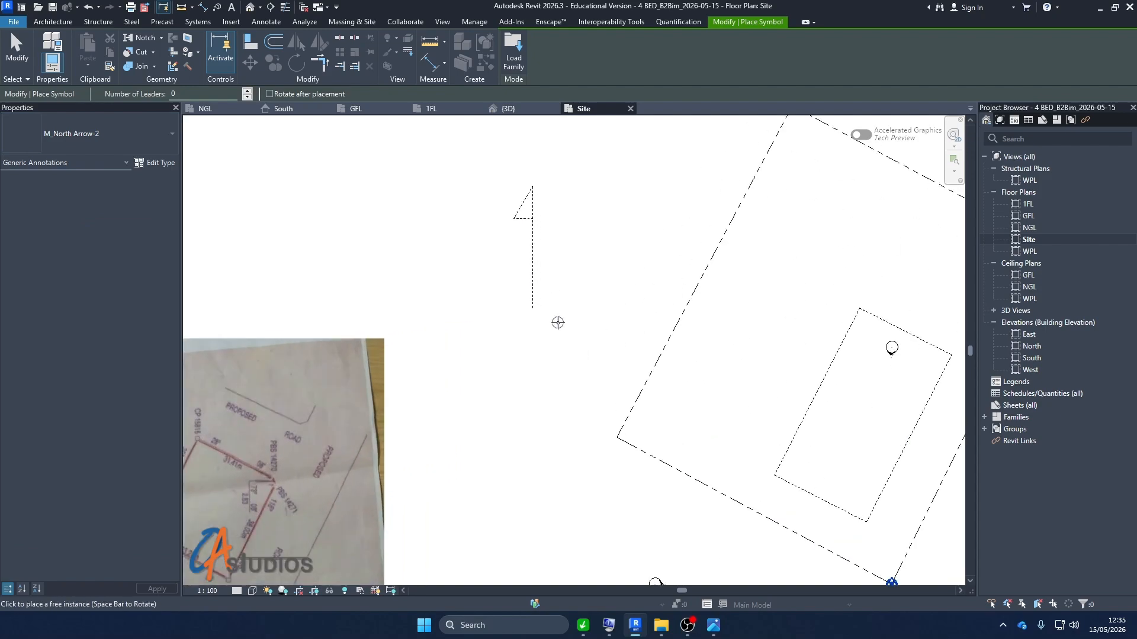
click(559, 322)
scroll(589, 325, up, 3)
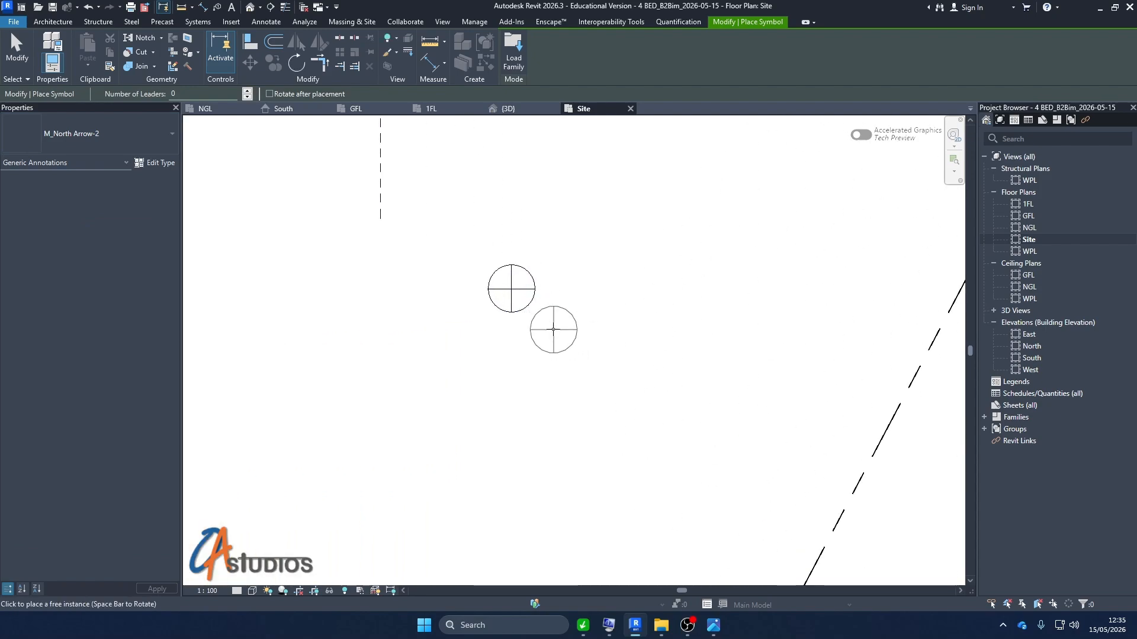
key(Escape)
Step: Open the family of the placed north arrow symbol for editing
click(524, 317)
scroll(512, 314, up, 3)
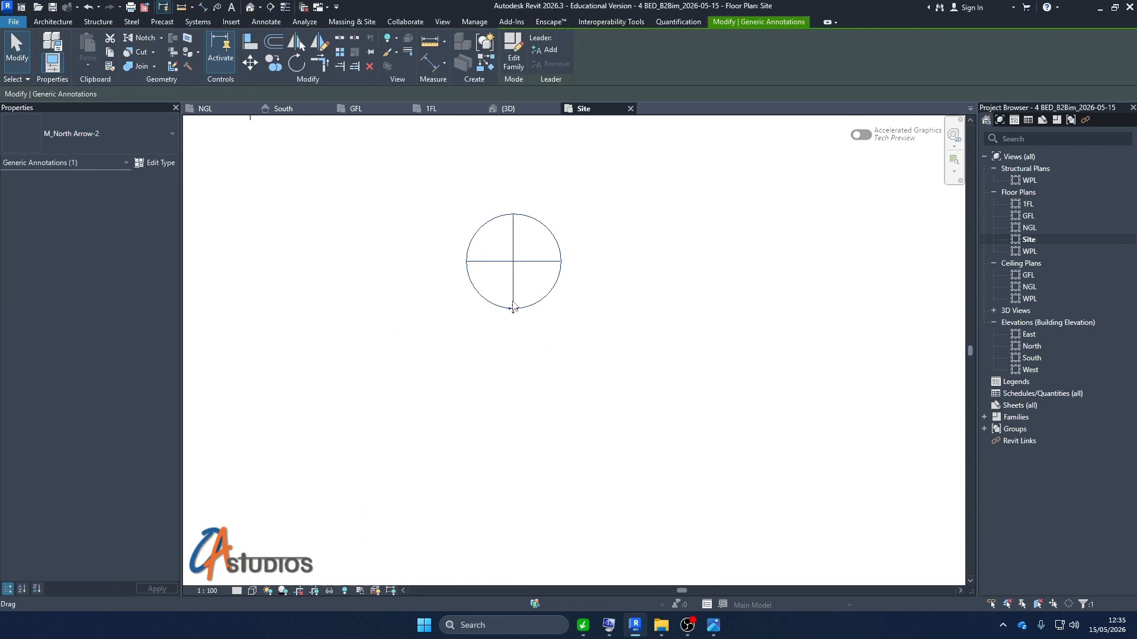
scroll(512, 304, down, 3)
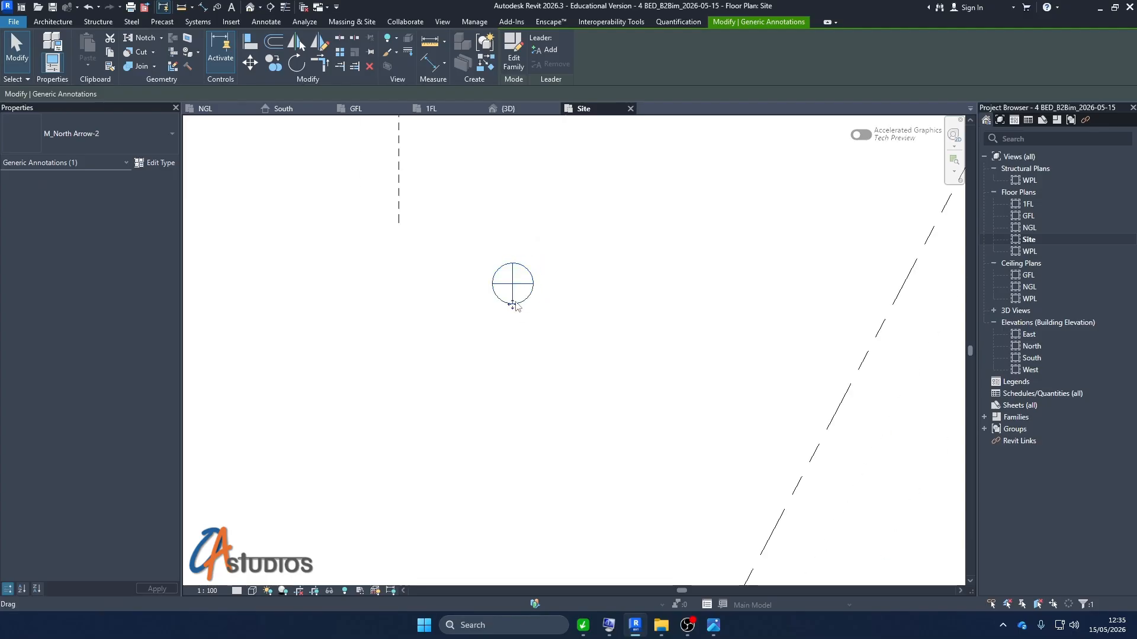
click(517, 52)
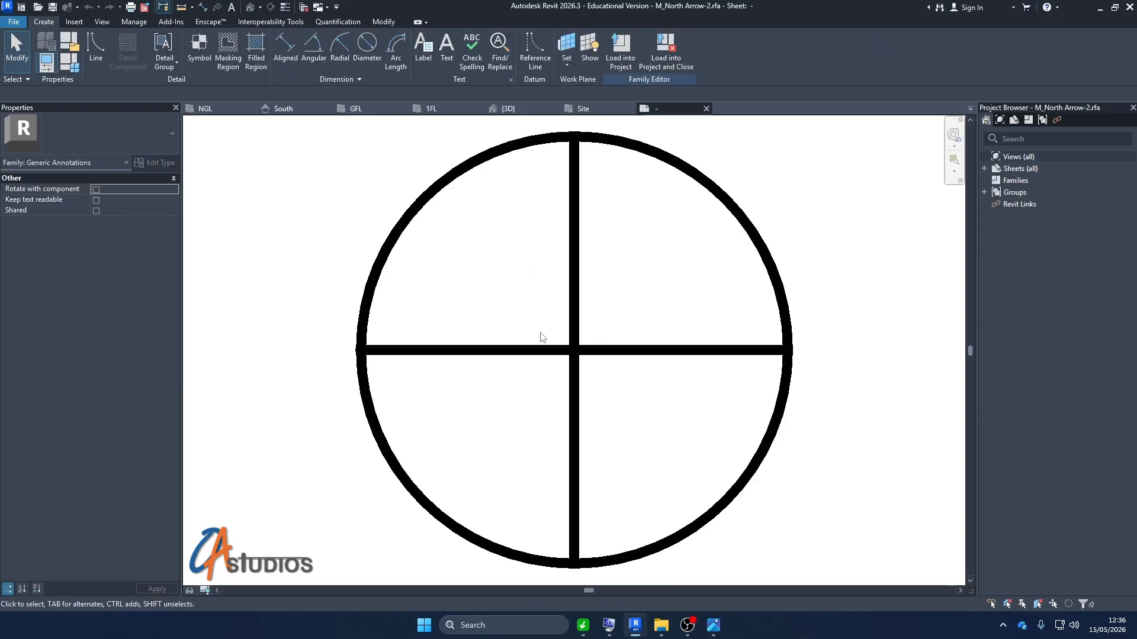
scroll(493, 323, down, 3)
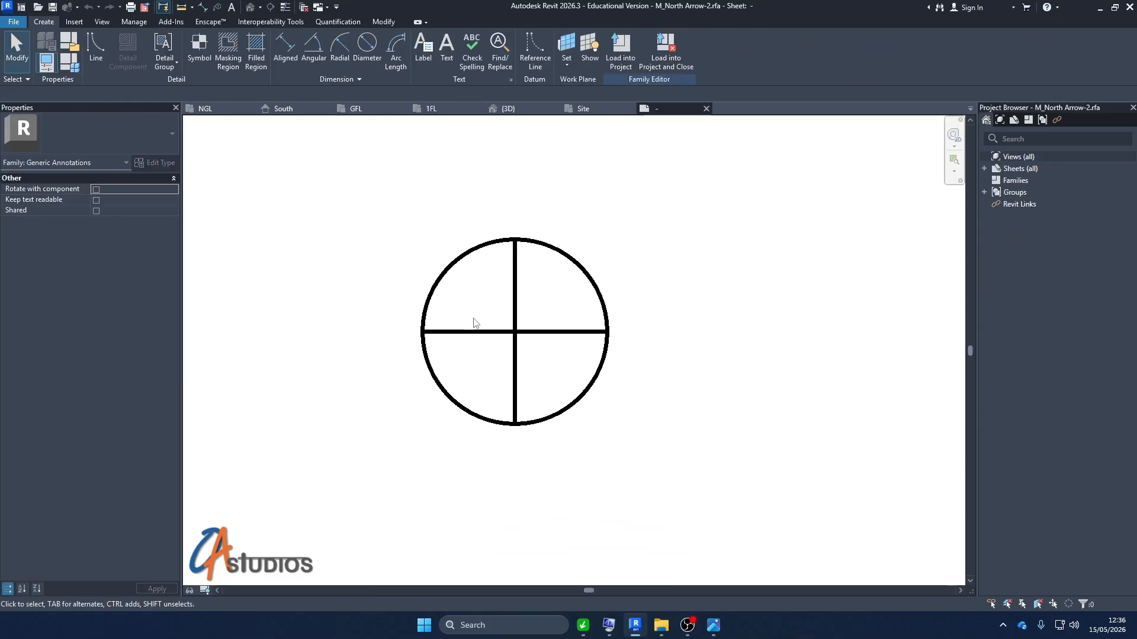
Step: Draw a slanted line about 7.2 long from the circle's top down to the western half of the horizontal diameter
click(514, 242)
key(Escape)
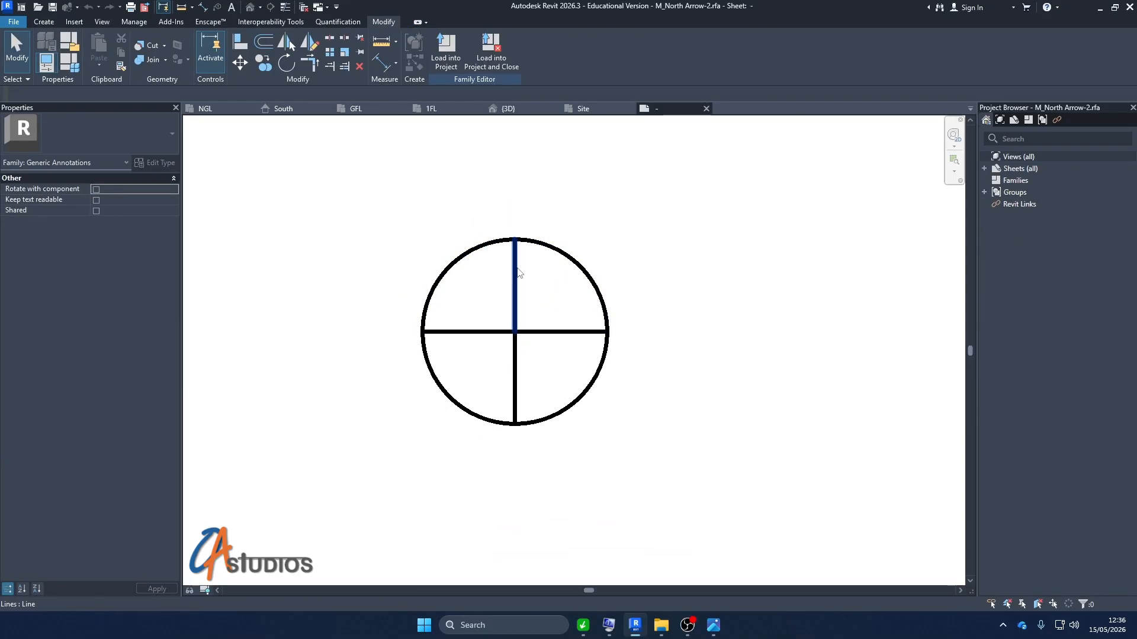
click(515, 272)
right_click(518, 278)
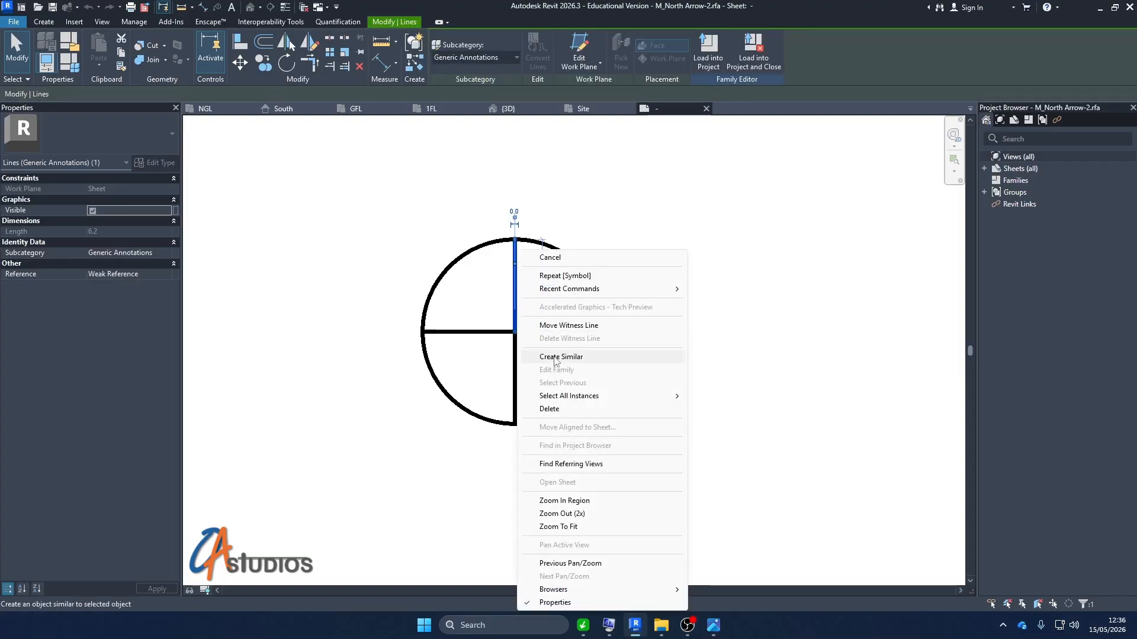
click(555, 357)
click(514, 240)
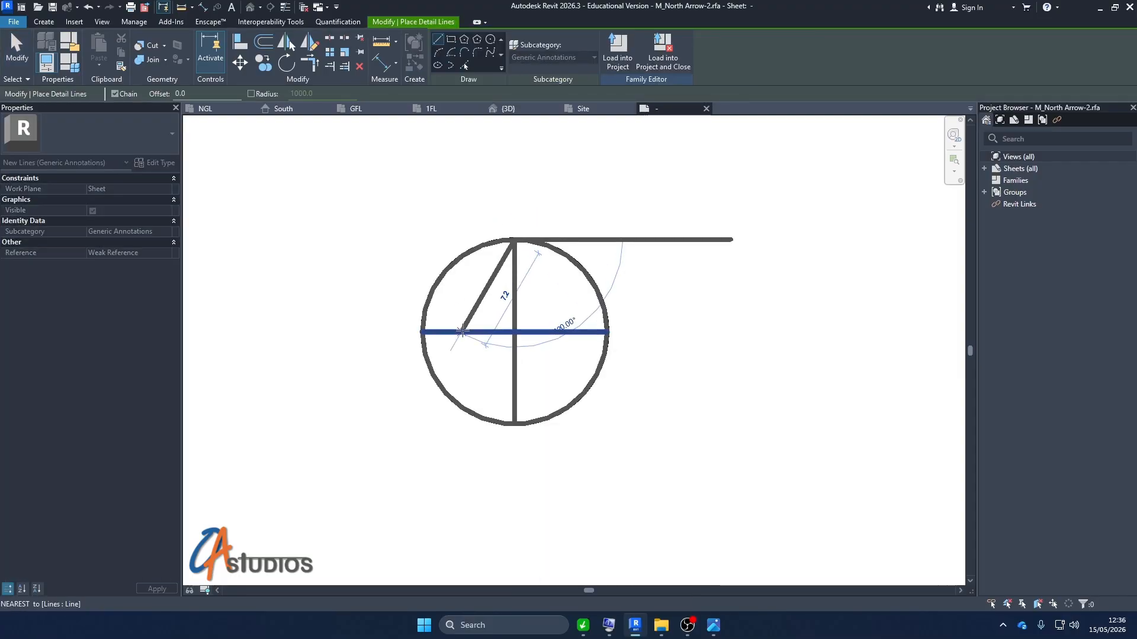
click(461, 332)
key(Escape)
click(514, 240)
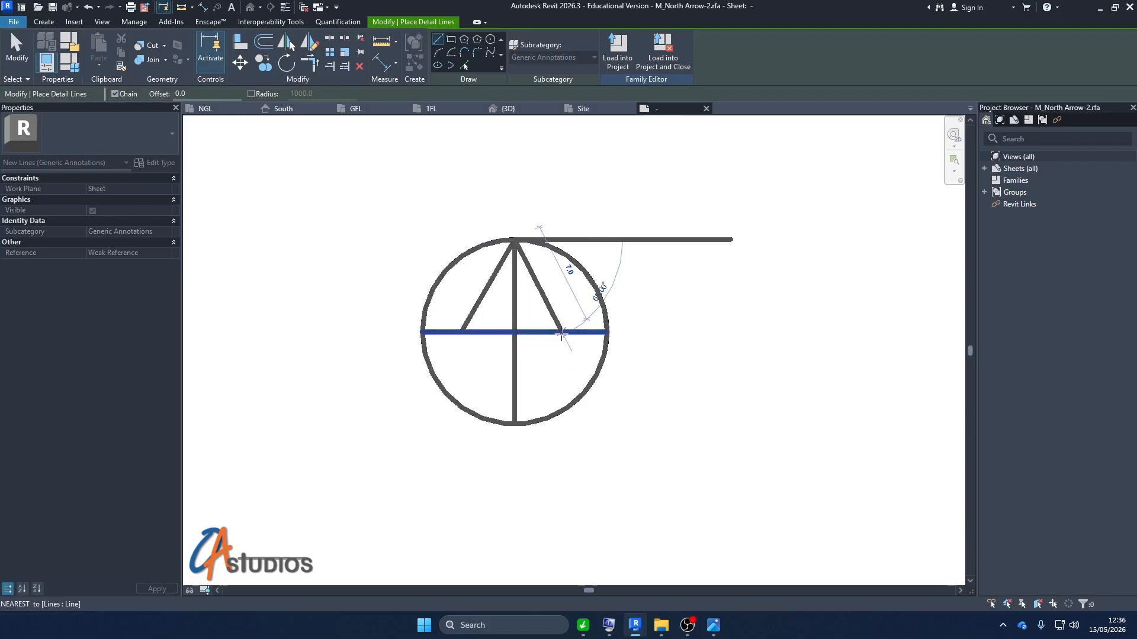
key(Escape)
key(Escape)
Step: Mirror the slanted line about the circle's vertical diameter to complete the arrowhead
click(480, 297)
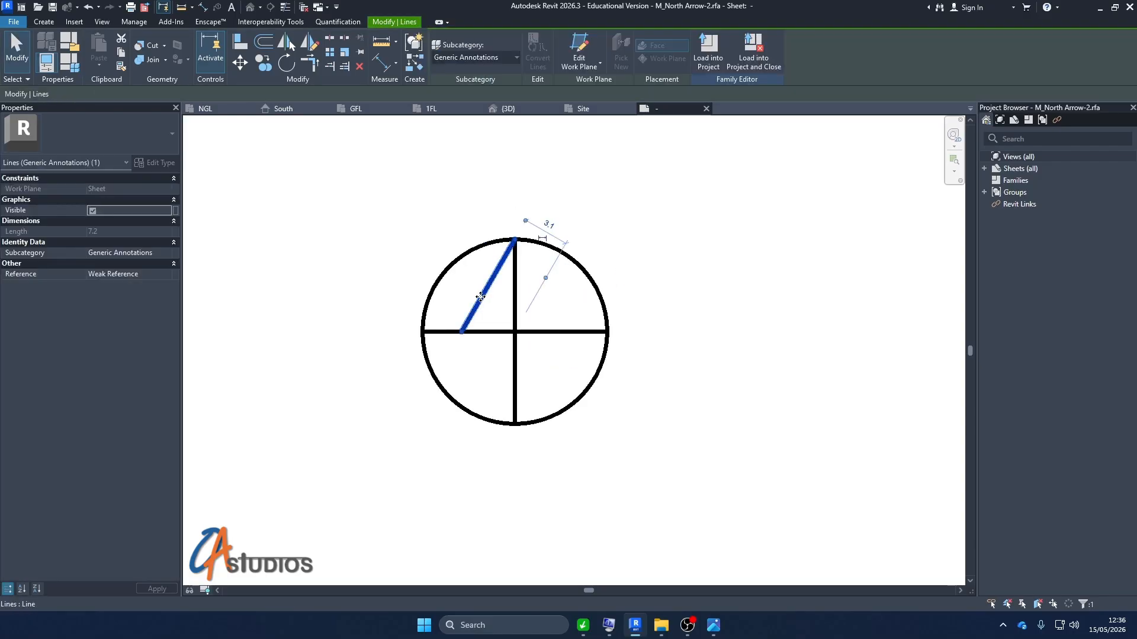
key(m)
key(m)
click(515, 305)
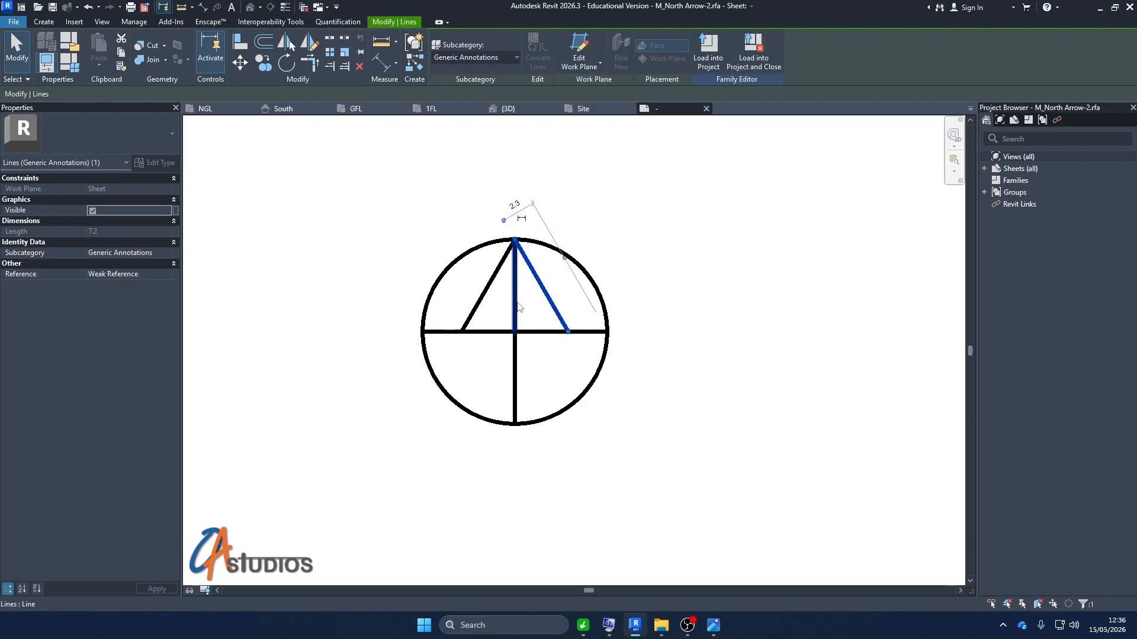
click(333, 262)
Step: Load the edited north arrow family into the project, closing it without saving the file and overwriting the existing version
click(491, 51)
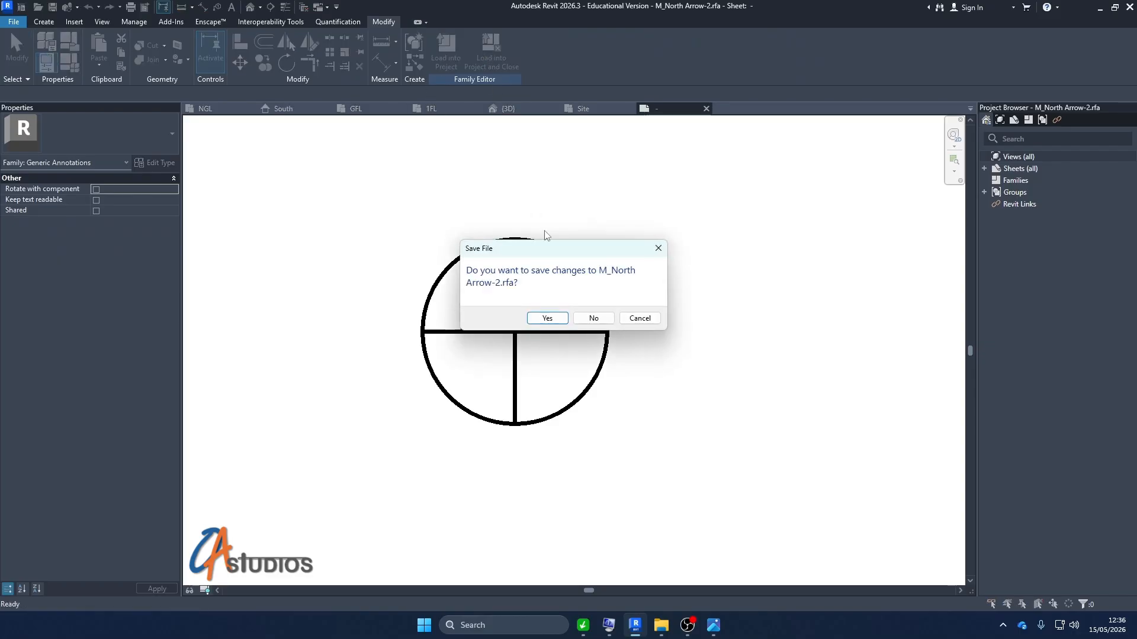
click(591, 317)
click(544, 305)
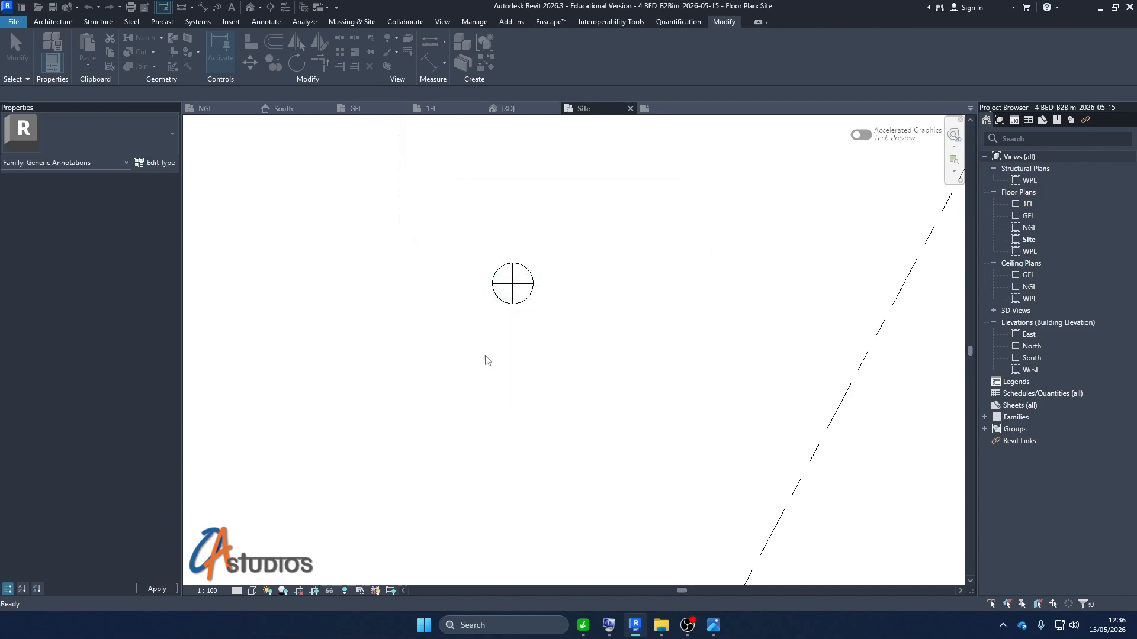
scroll(451, 318, down, 2)
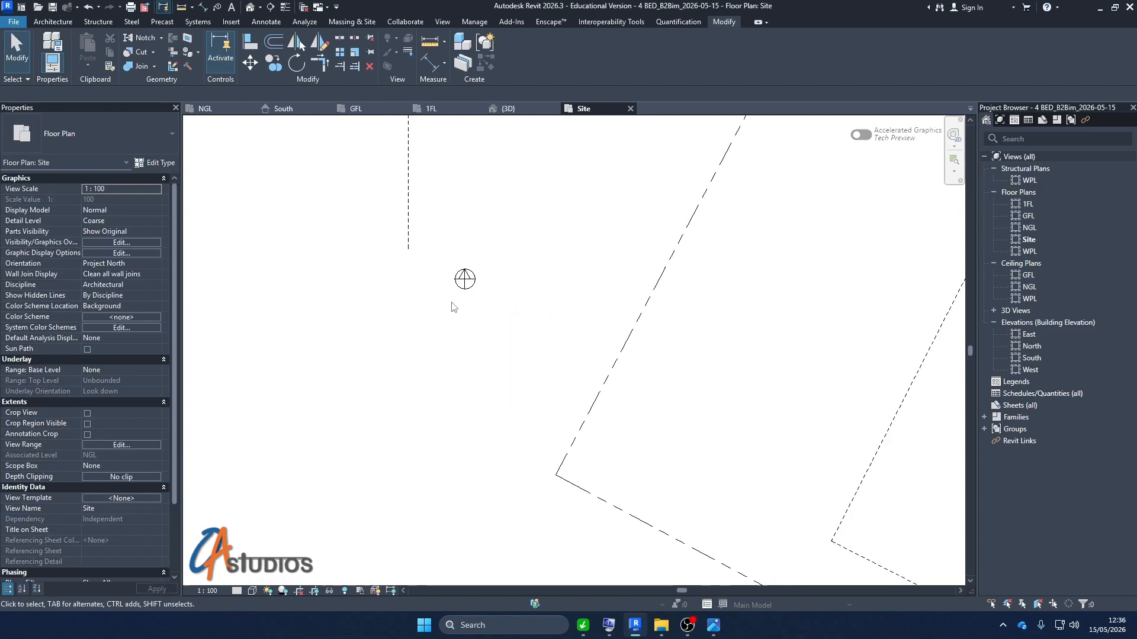
scroll(464, 290, up, 3)
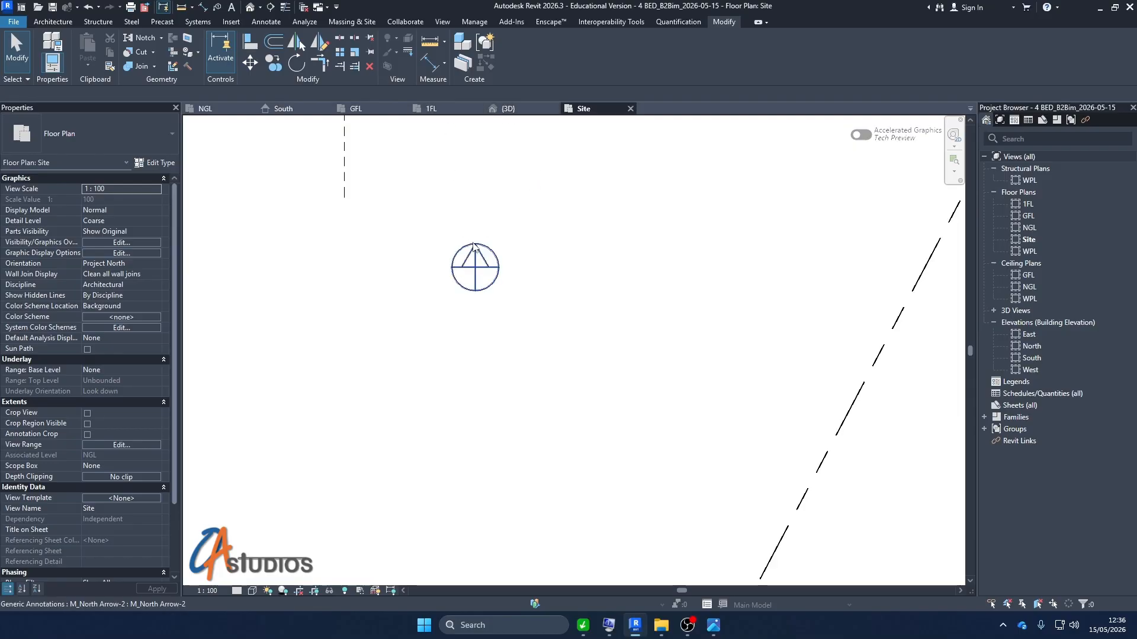
Step: Delete the north arrow sketched with detail lines, keeping the annotation symbol
scroll(477, 261, down, 6)
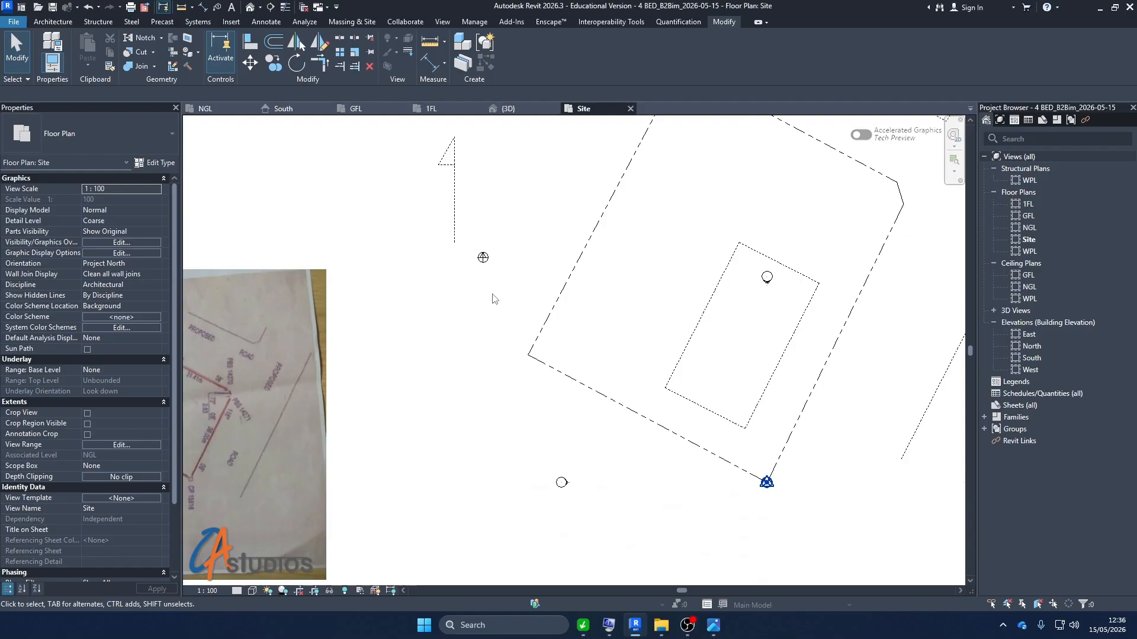
scroll(499, 273, down, 3)
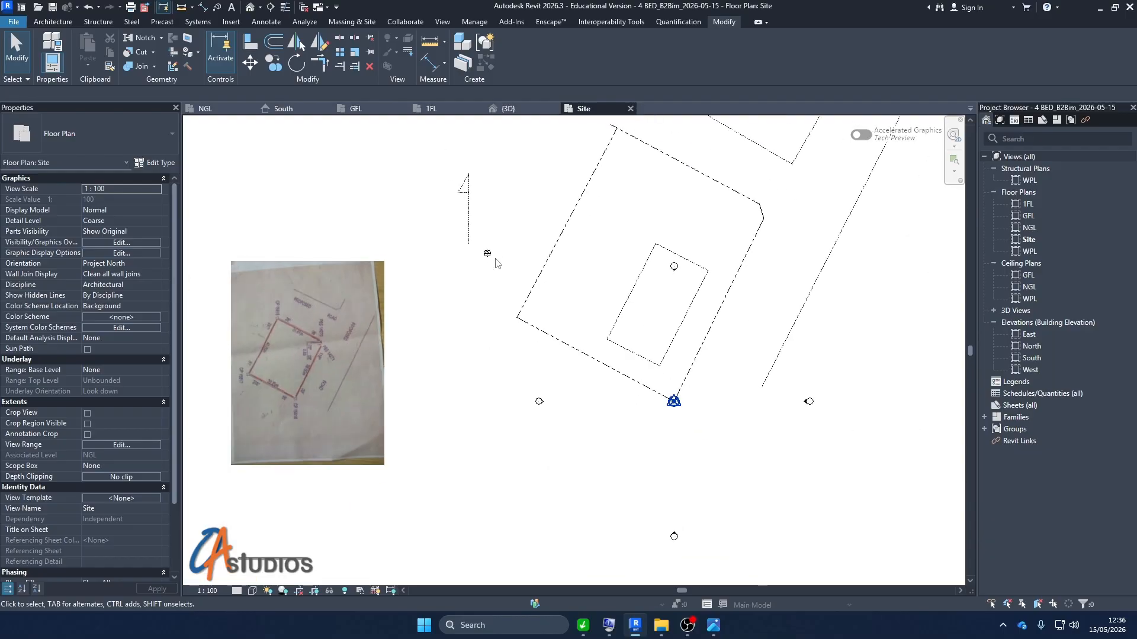
scroll(486, 254, up, 2)
scroll(463, 244, down, 2)
scroll(459, 162, up, 2)
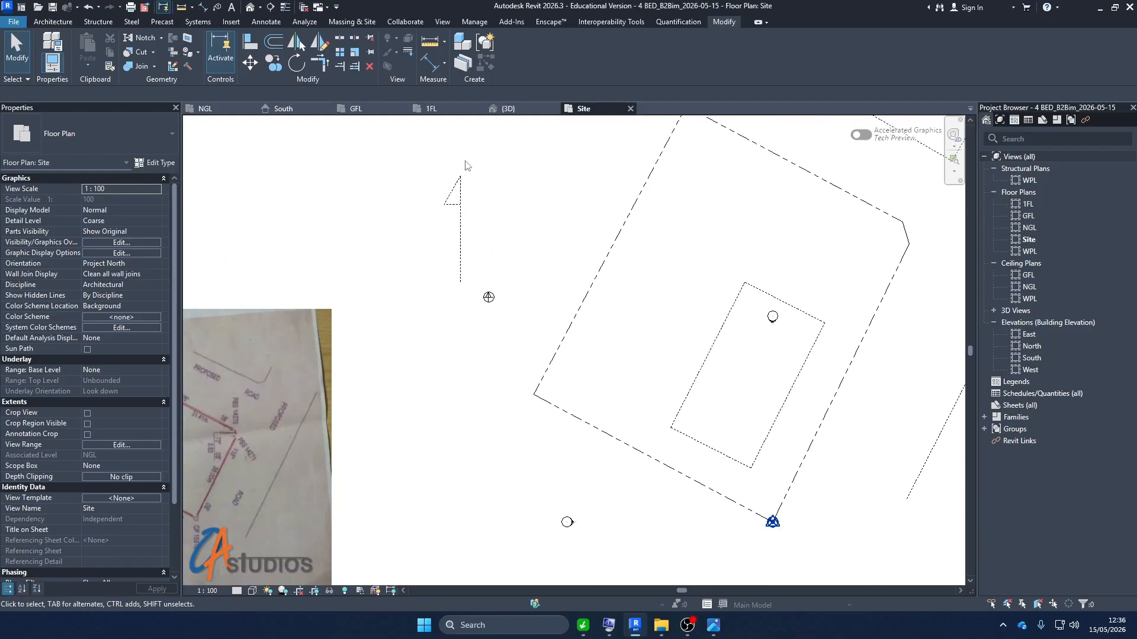
drag(466, 160, 424, 294)
key(Delete)
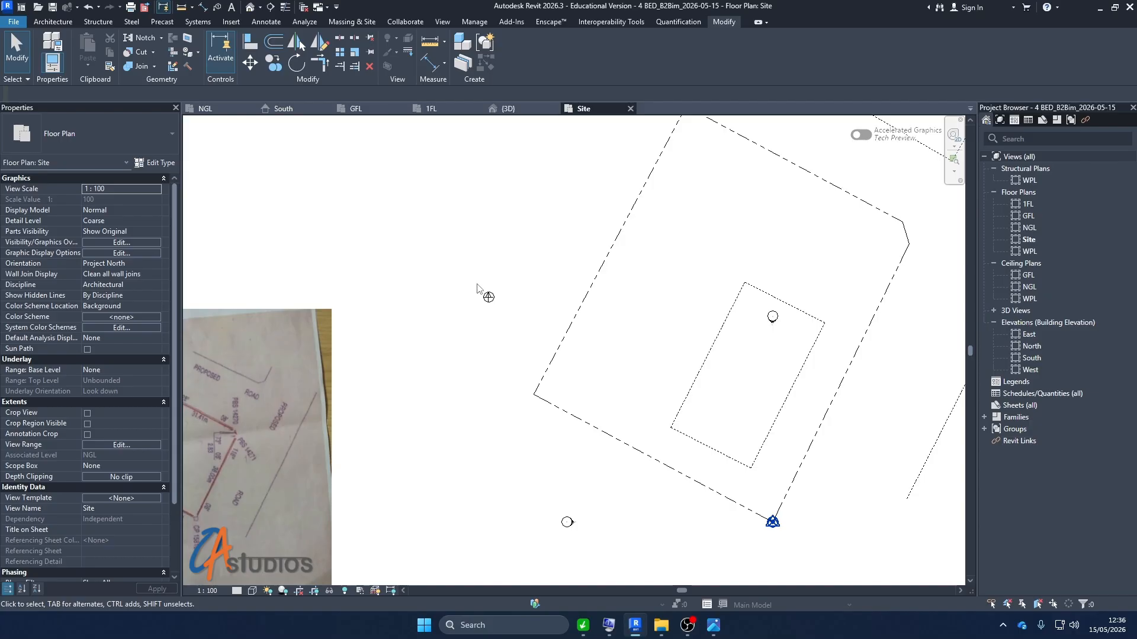
scroll(478, 289, down, 3)
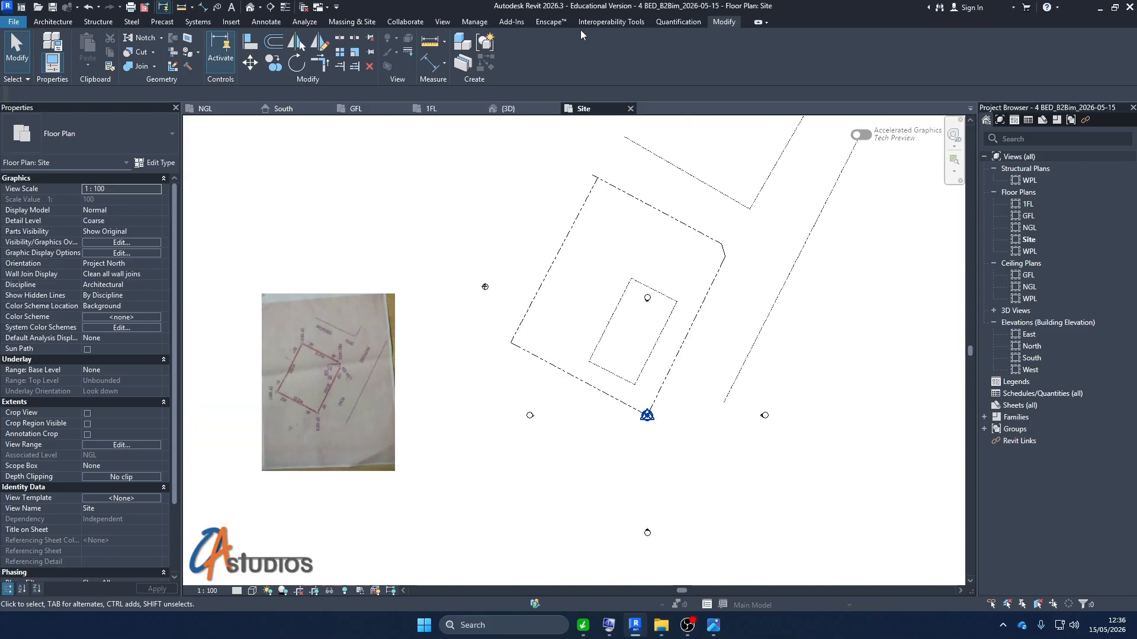
click(481, 24)
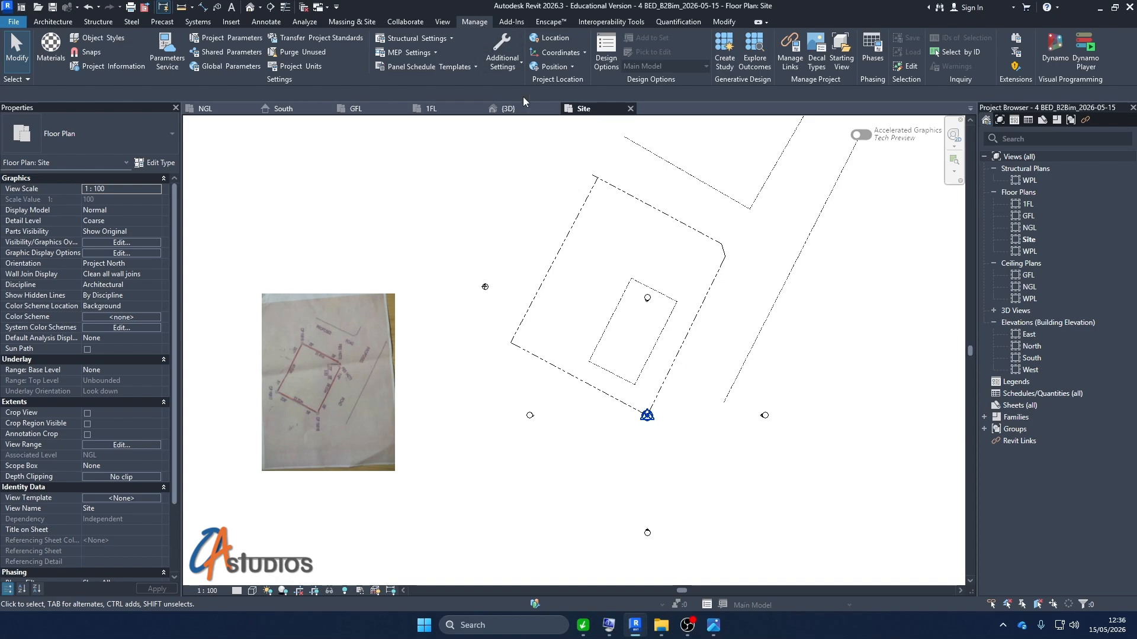
click(562, 67)
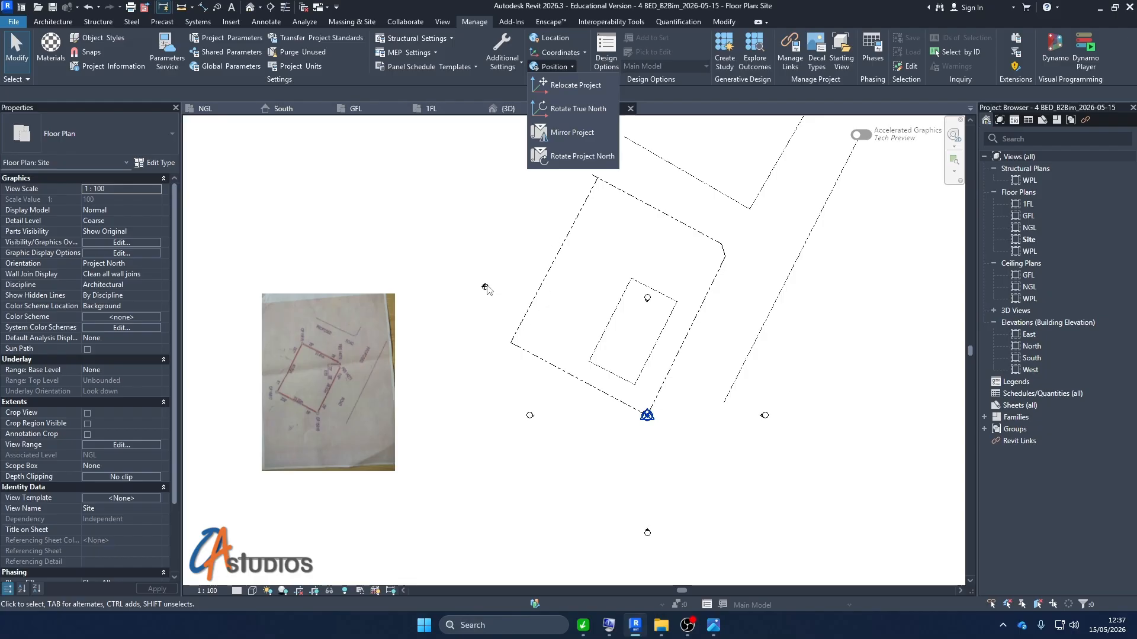
click(505, 257)
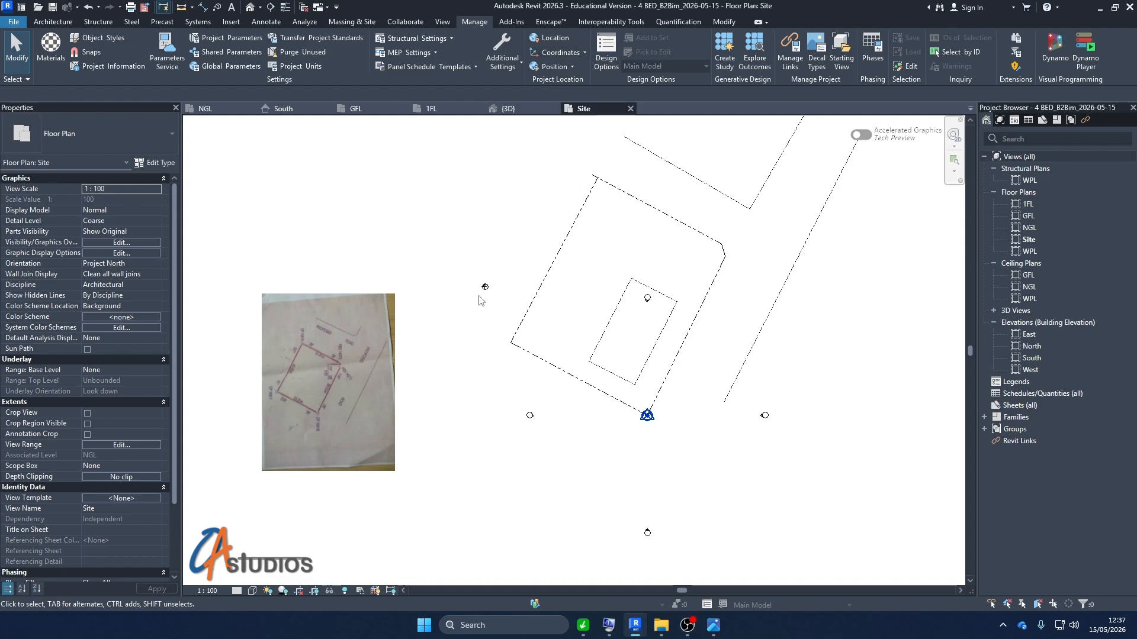
Step: Examine the north arrow on the Site plan and compare the plot's orientation with the GFL floor plan
scroll(466, 286, up, 5)
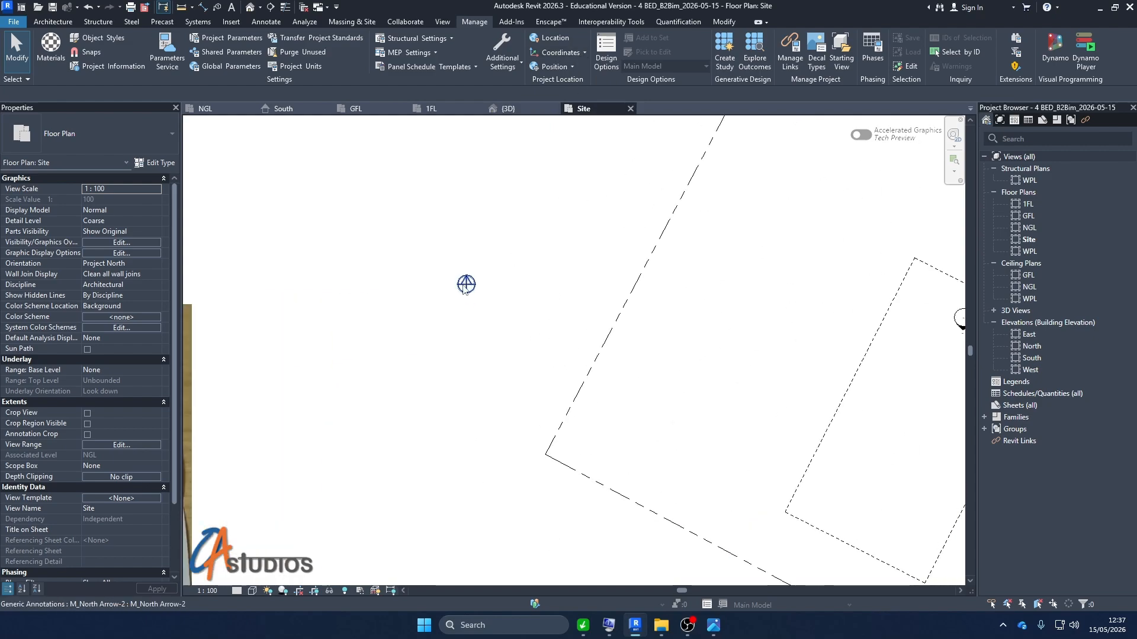
scroll(466, 285, down, 5)
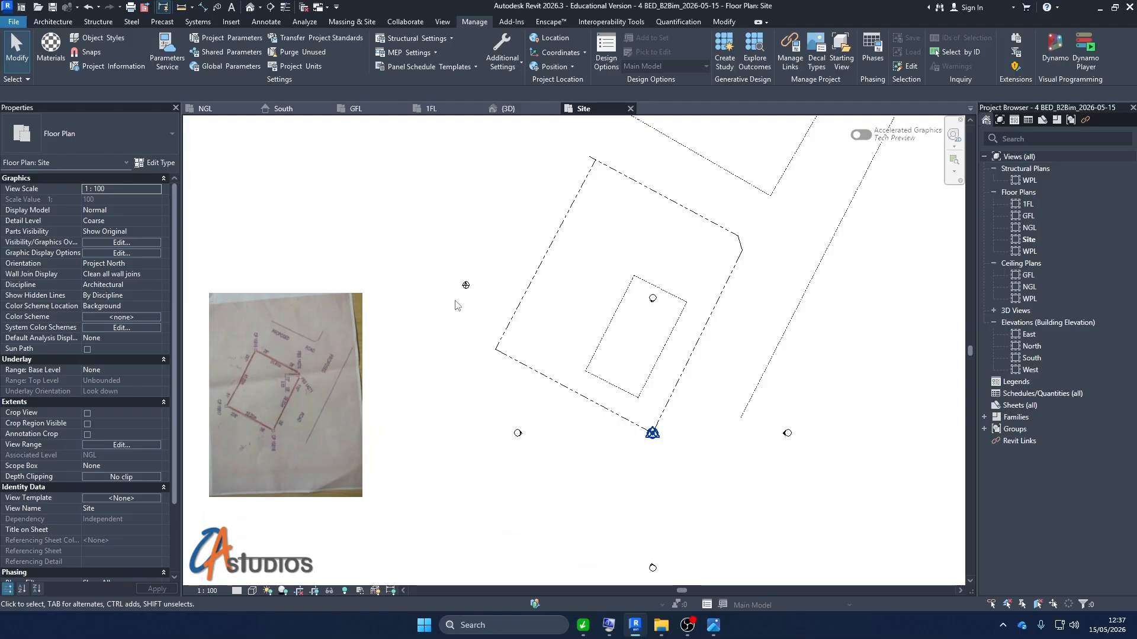
drag(451, 265, 487, 306)
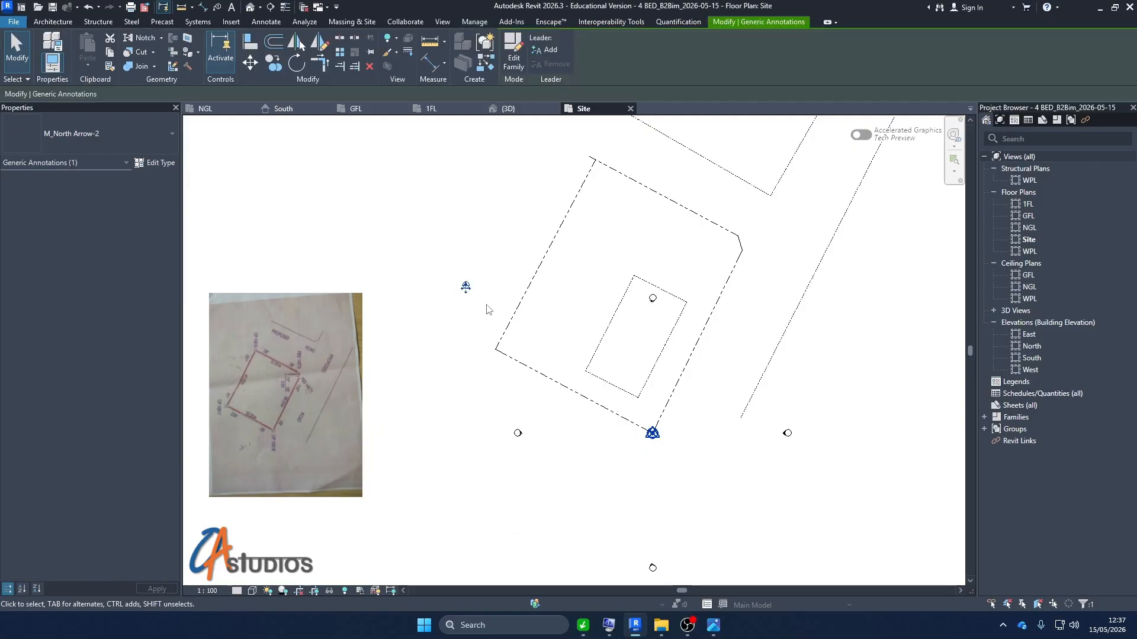
key(Escape)
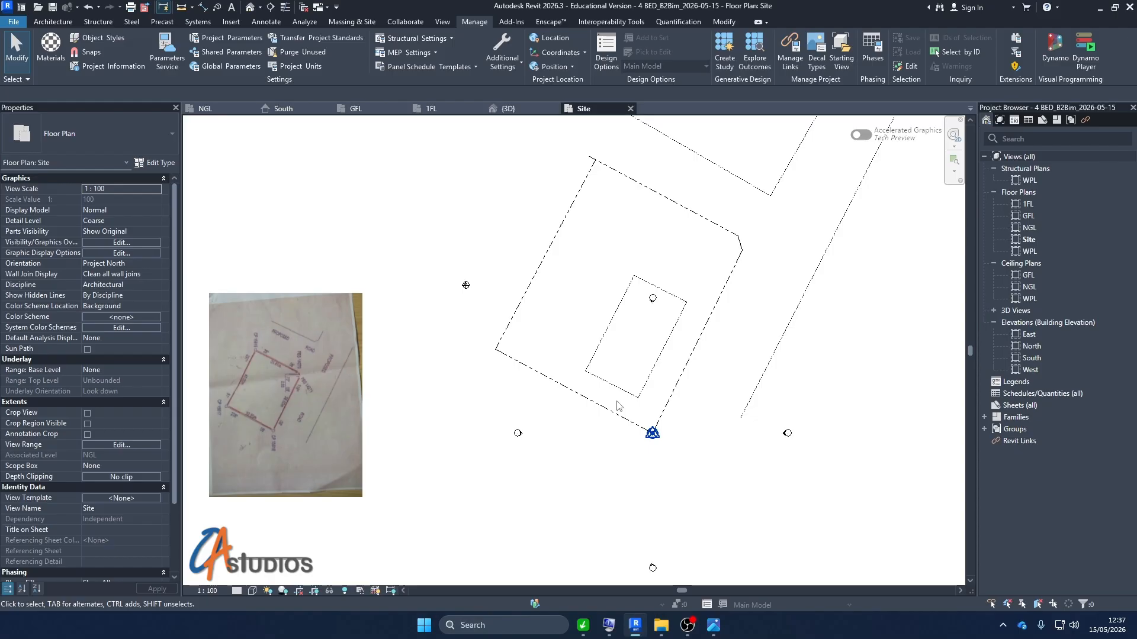
click(363, 111)
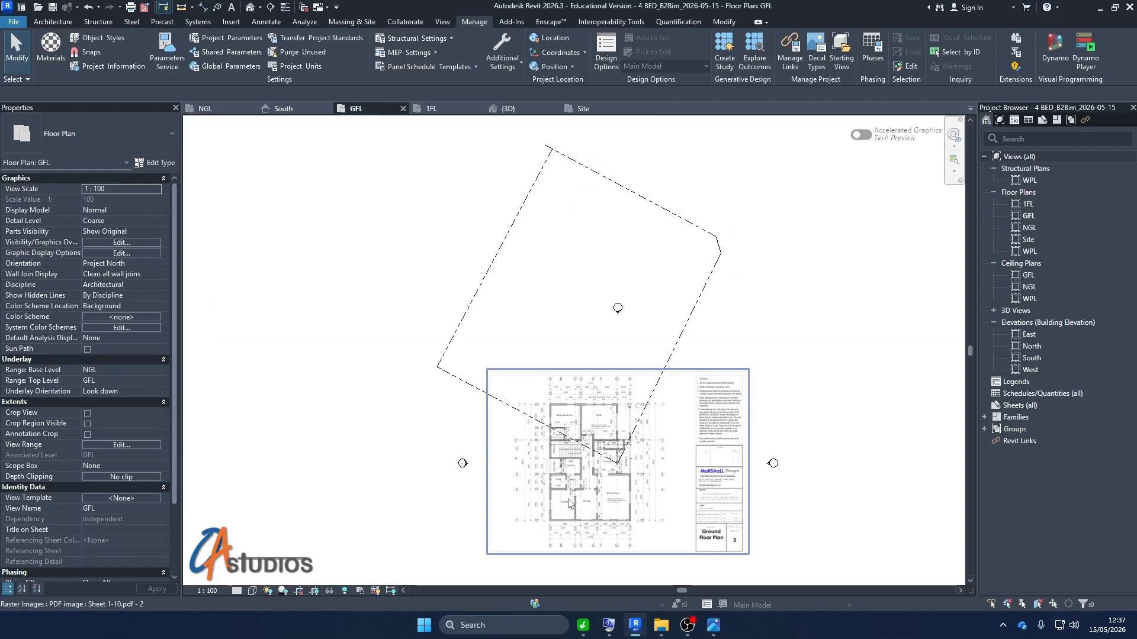
scroll(616, 521, down, 2)
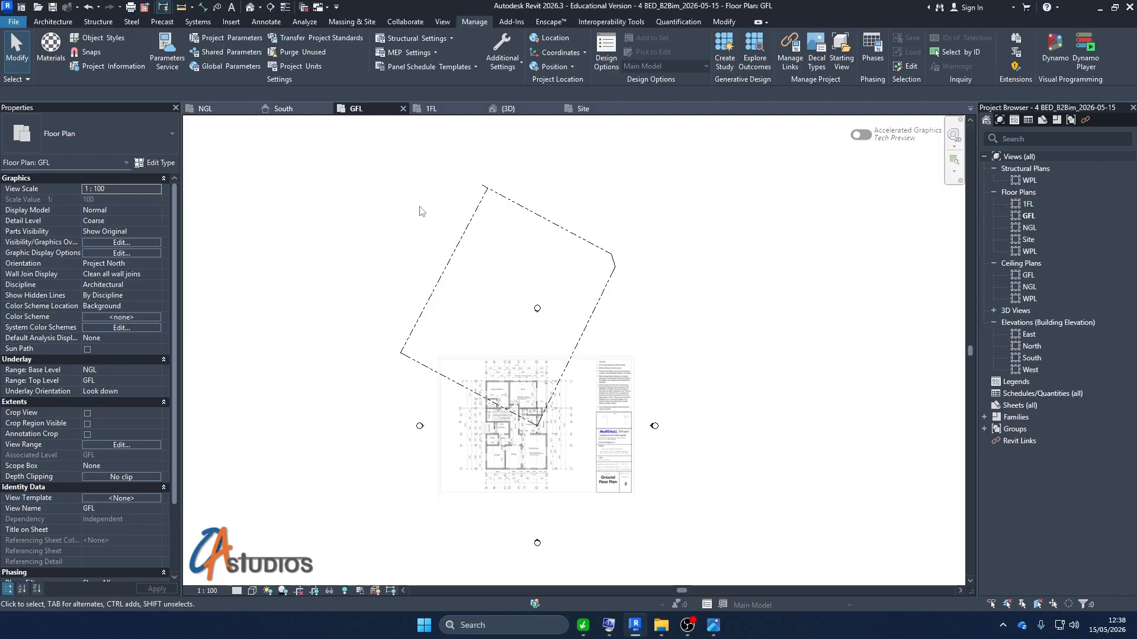
click(583, 108)
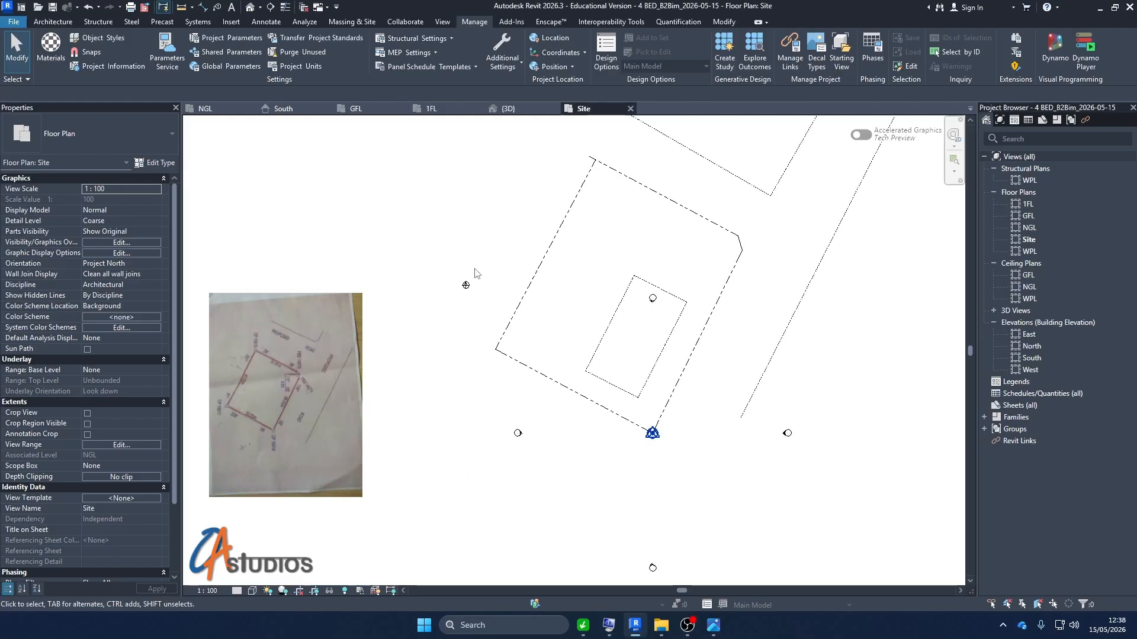
drag(487, 267, 439, 320)
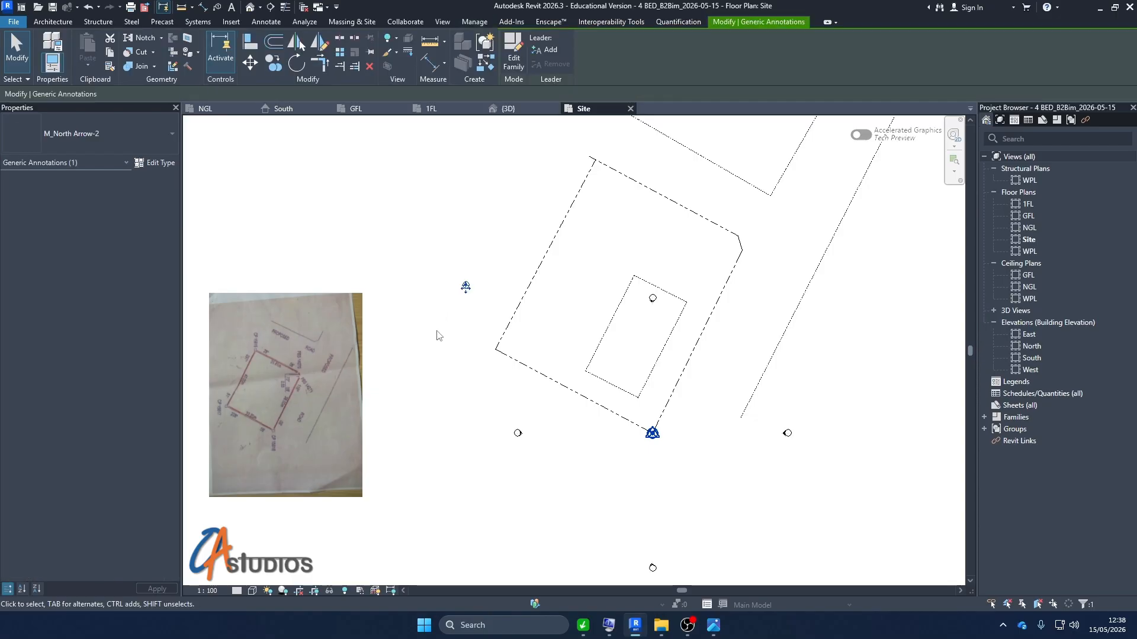
click(466, 362)
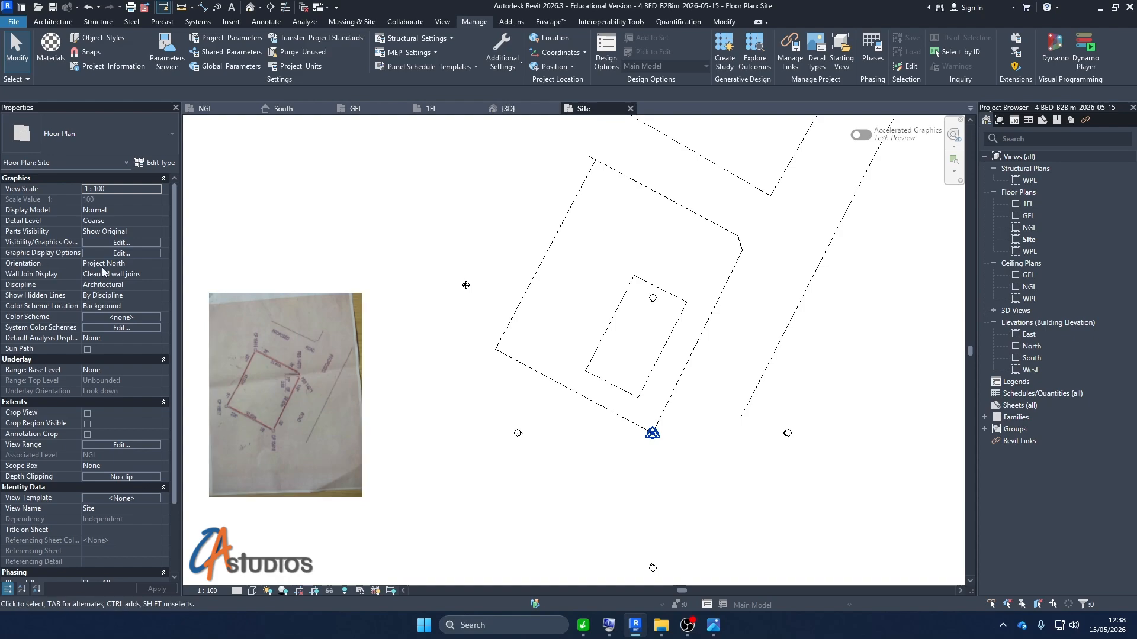
Step: Set the Site plan view's orientation to True North and compare it with the GFL plan's orientation
click(157, 265)
click(157, 264)
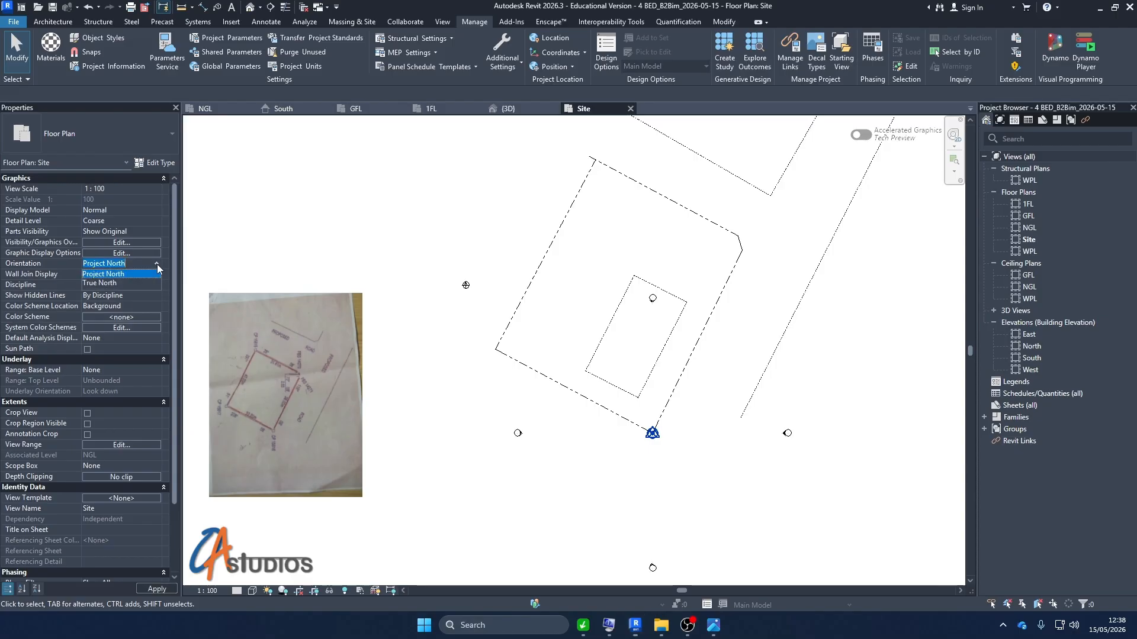
click(117, 283)
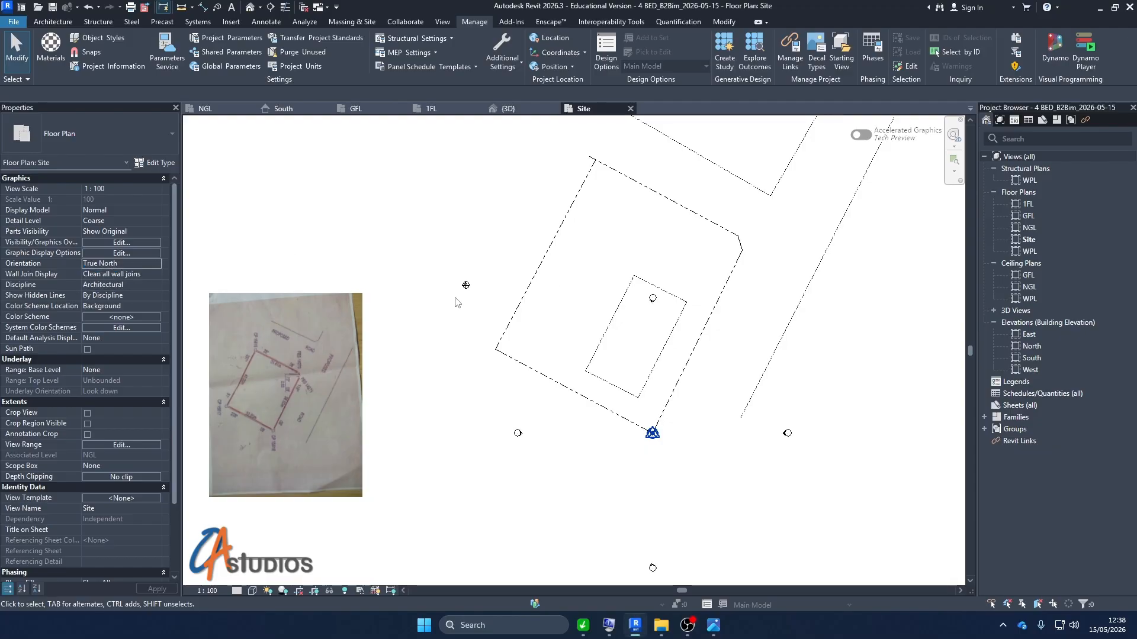
scroll(455, 302, up, 3)
scroll(474, 320, down, 1)
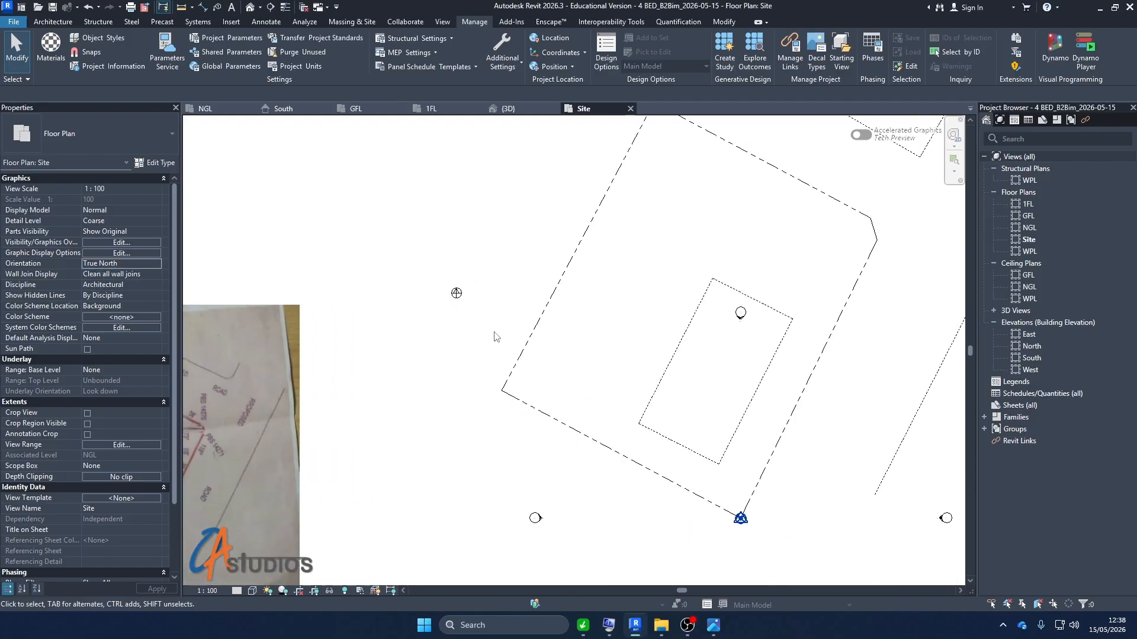
click(355, 109)
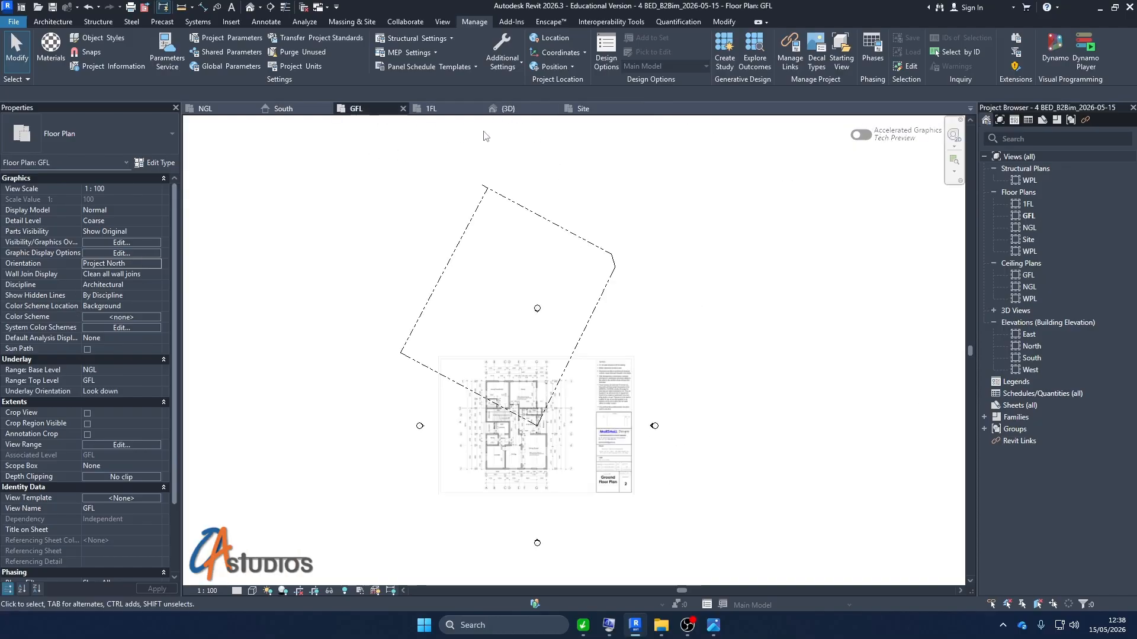
click(582, 109)
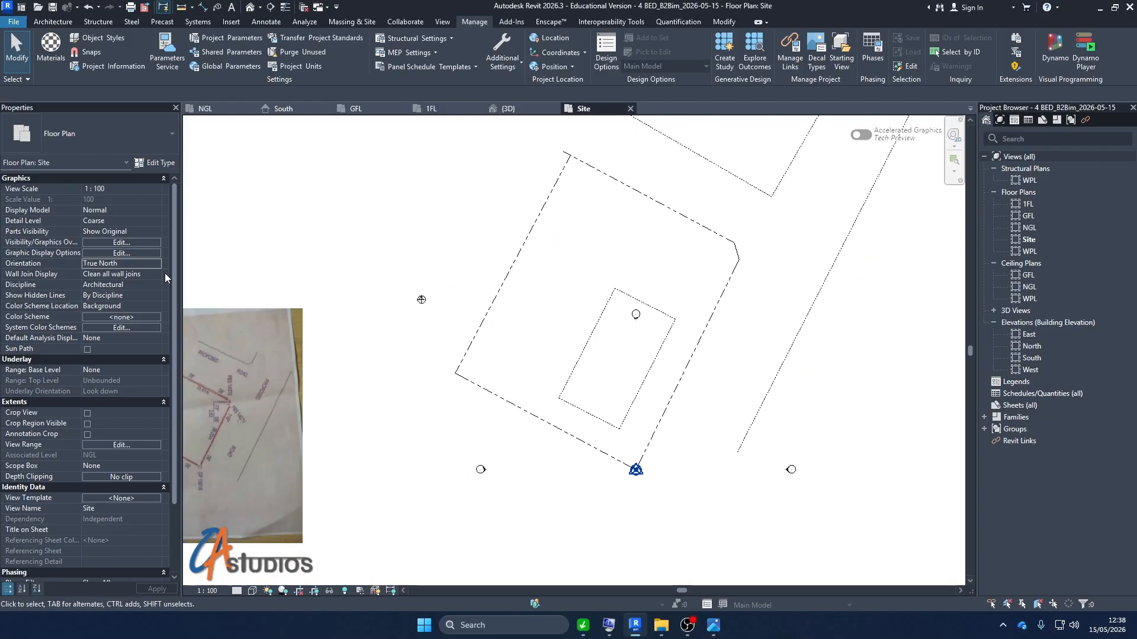
Step: Move the north arrow symbol on the Site plan down beside the plot's western corner
scroll(430, 313, up, 2)
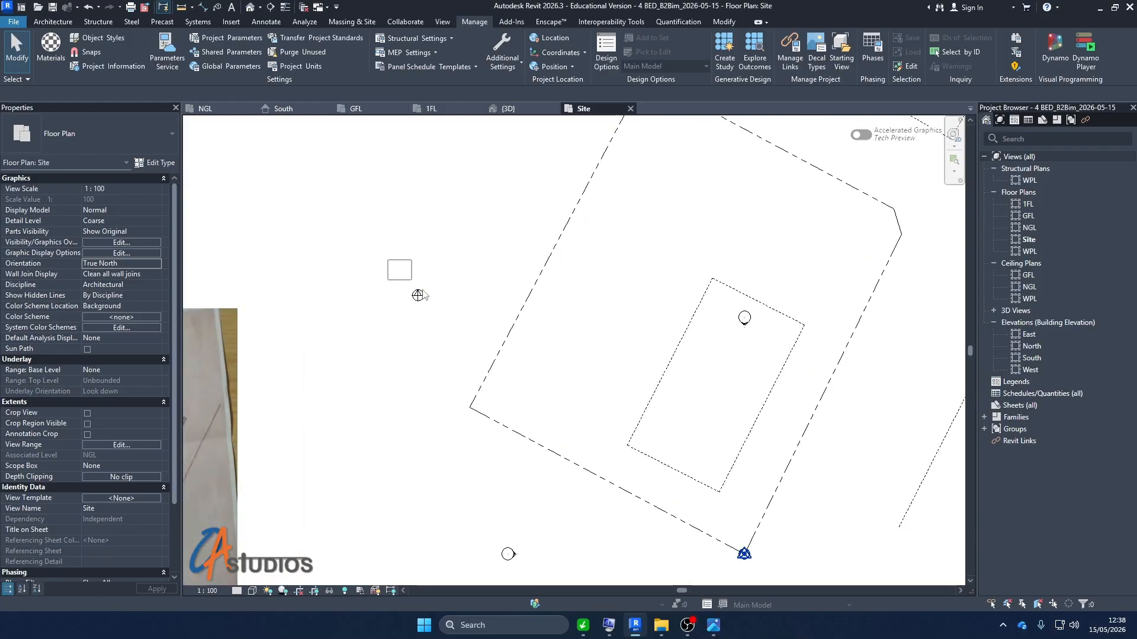
click(418, 297)
drag(421, 306, 446, 374)
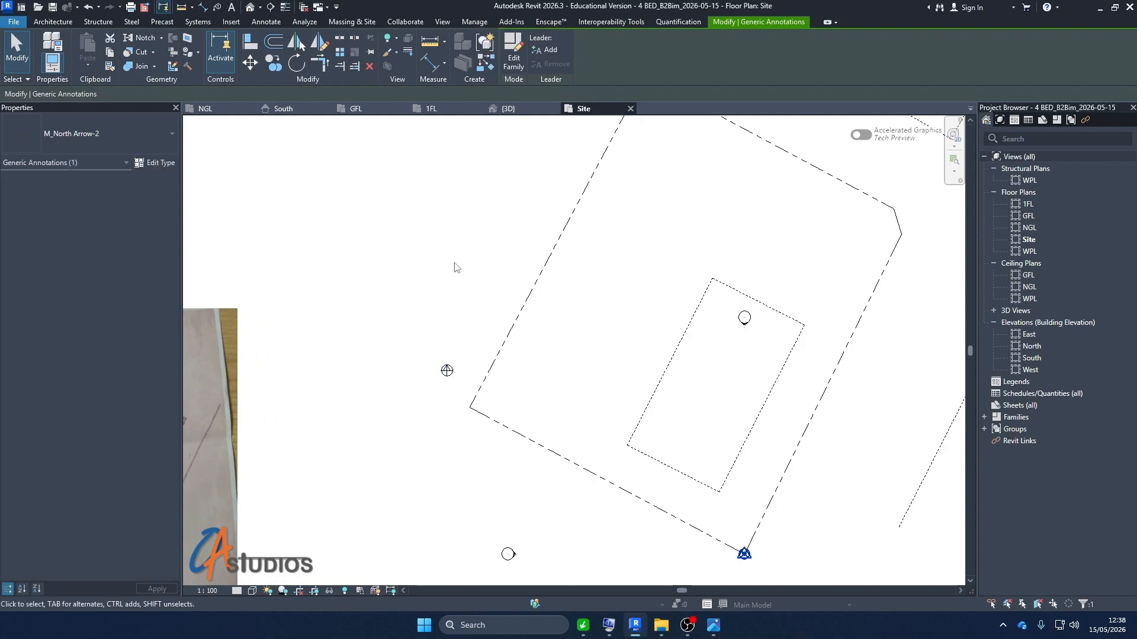
click(457, 264)
scroll(381, 302, down, 3)
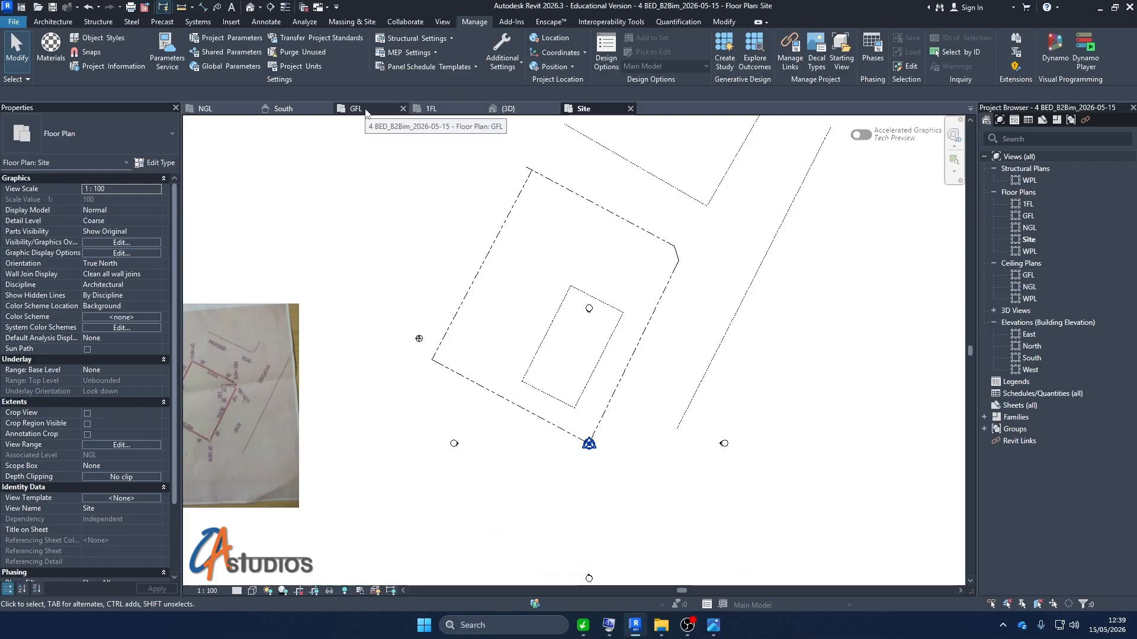
Step: Copy the north arrow symbol from the Site plan and paste it into the GFL plan, aligned to the current view
scroll(425, 339, up, 2)
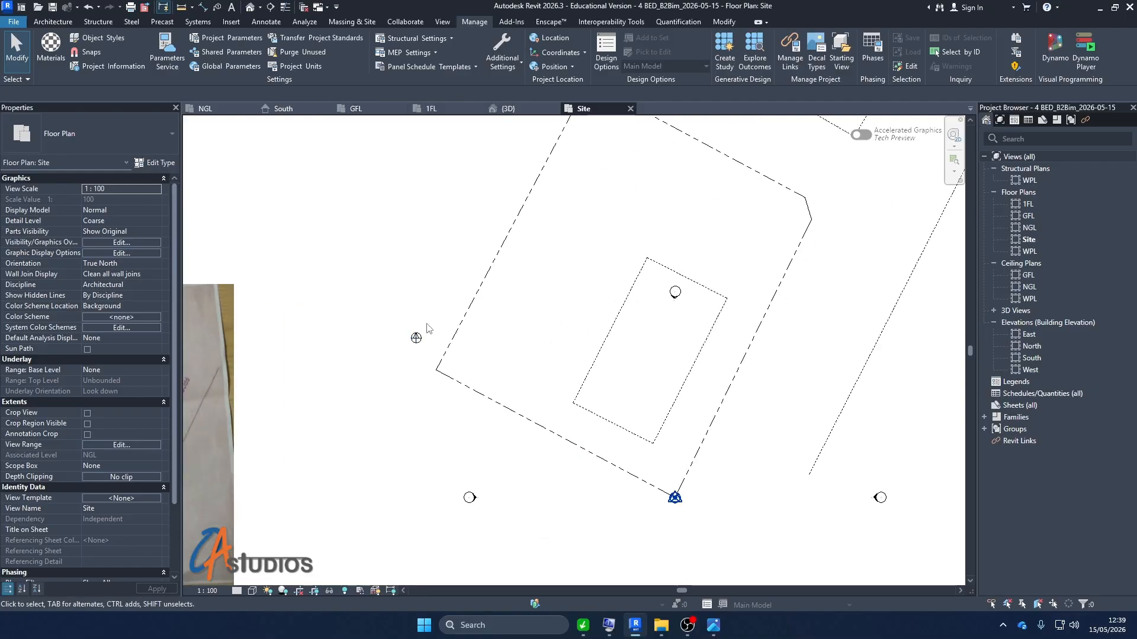
click(416, 339)
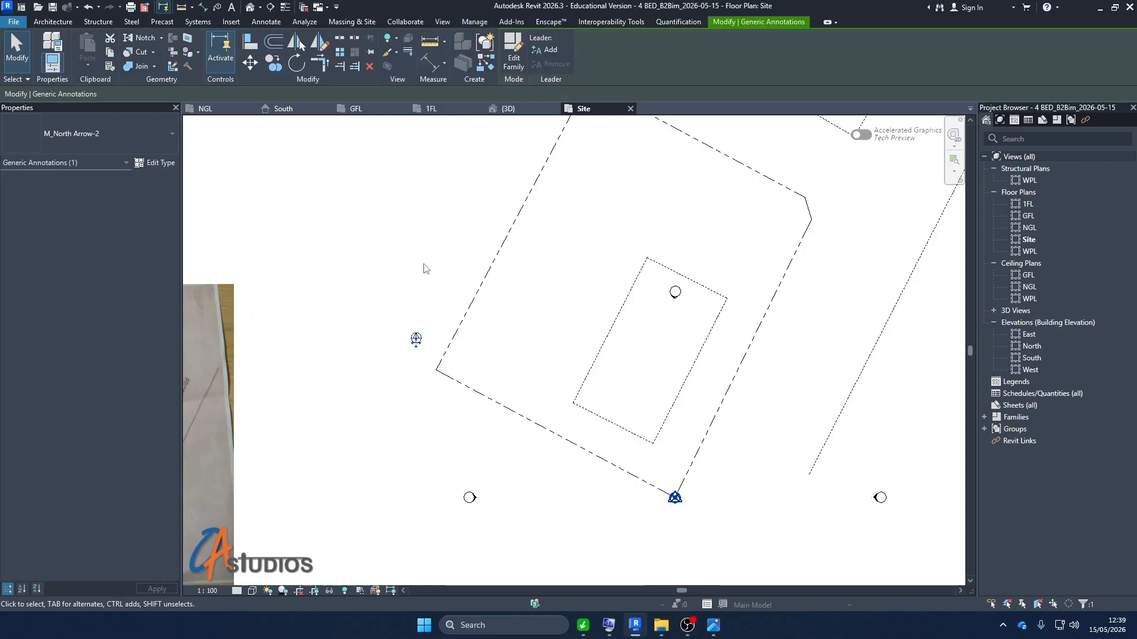
click(110, 52)
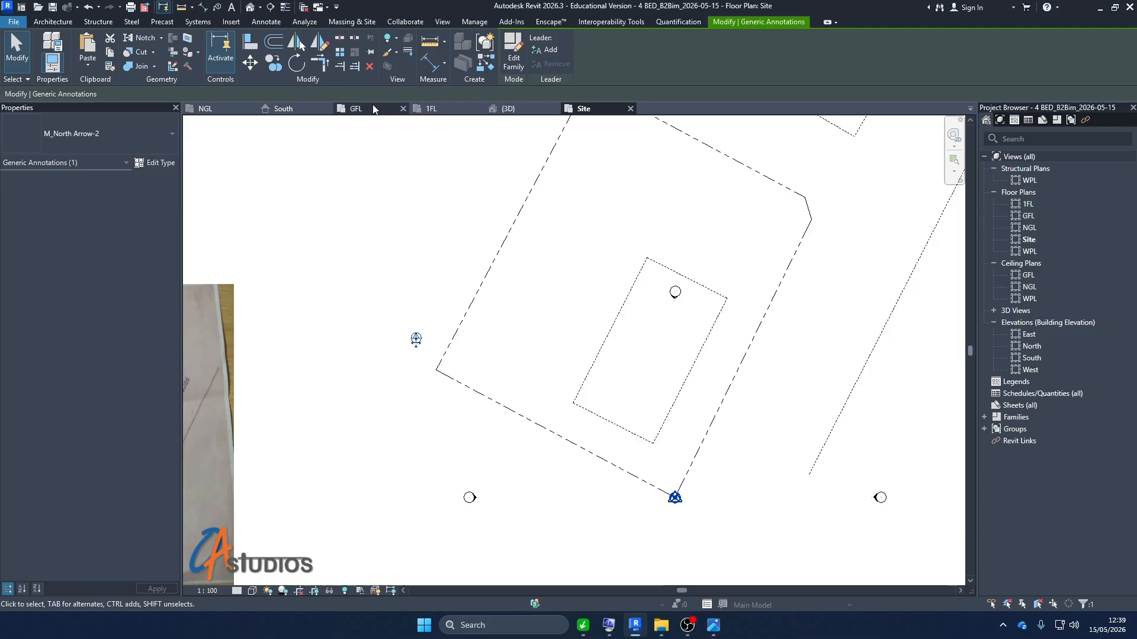
click(356, 108)
click(87, 65)
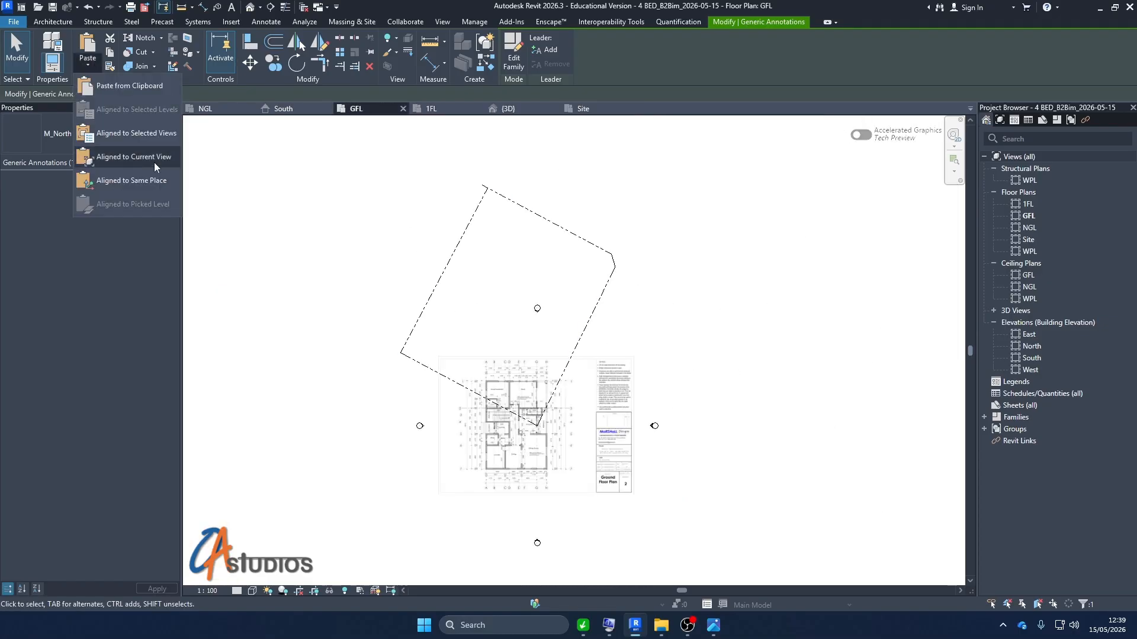
click(142, 161)
click(394, 281)
scroll(398, 335, up, 3)
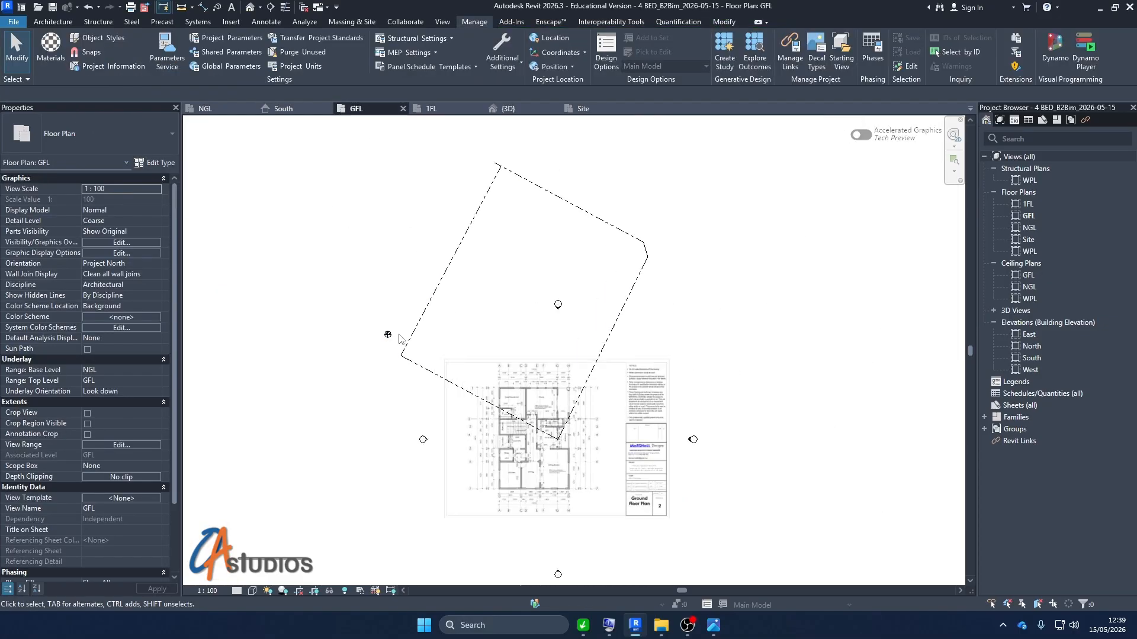
Step: Examine how the property line and north arrow relate to the ground floor plan PDF in the GFL view
scroll(346, 299, down, 2)
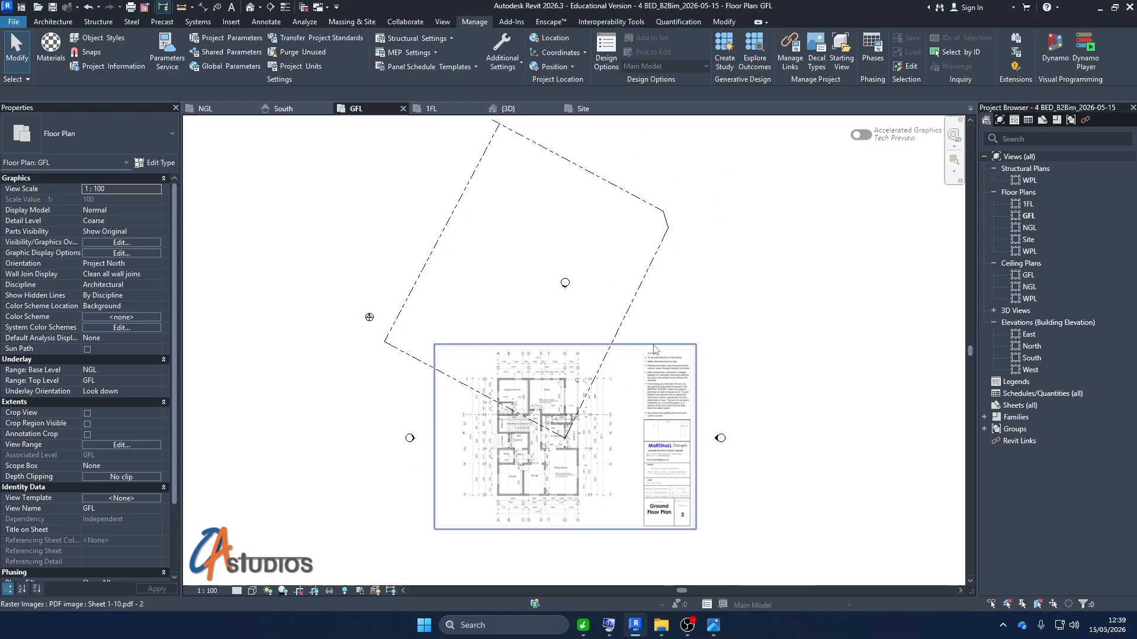
scroll(667, 324, up, 2)
scroll(667, 324, up, 1)
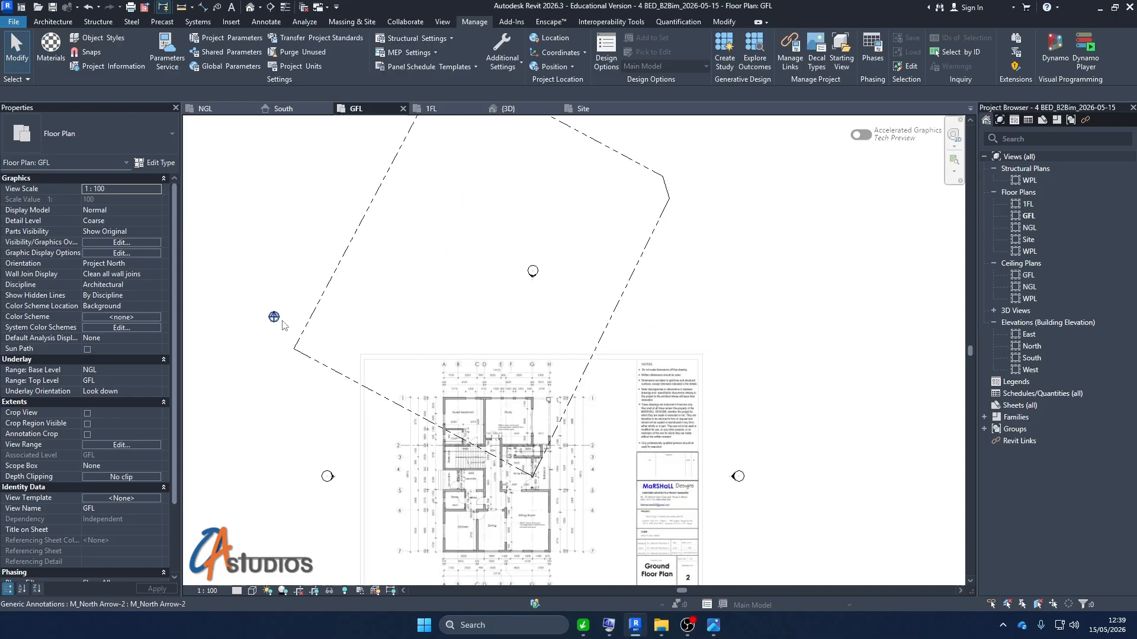
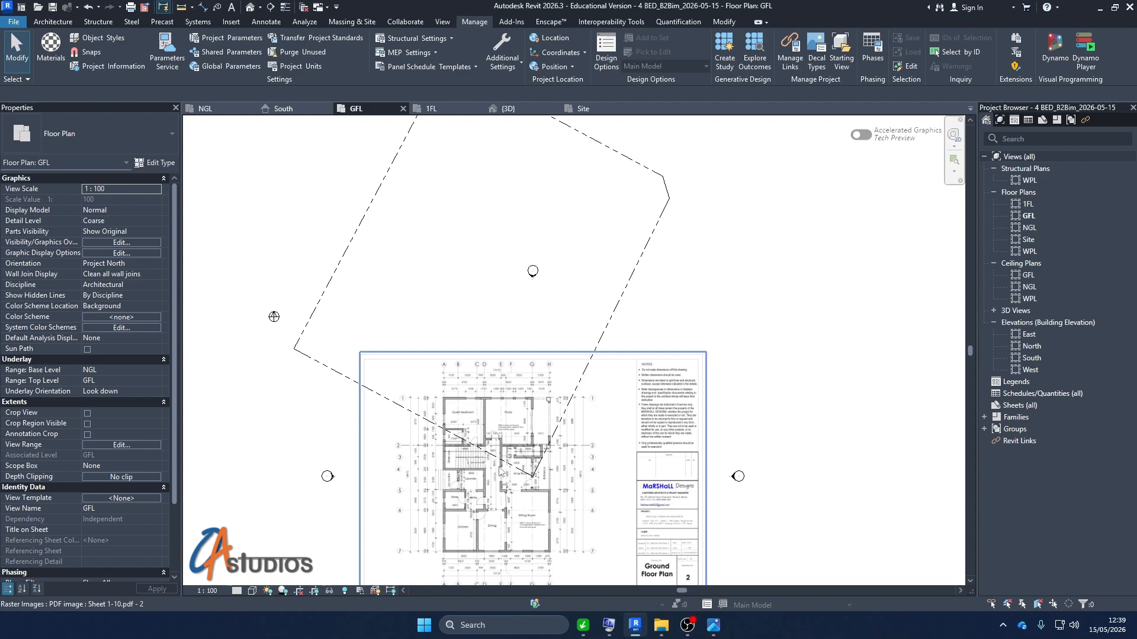
scroll(462, 411, down, 2)
scroll(515, 448, up, 1)
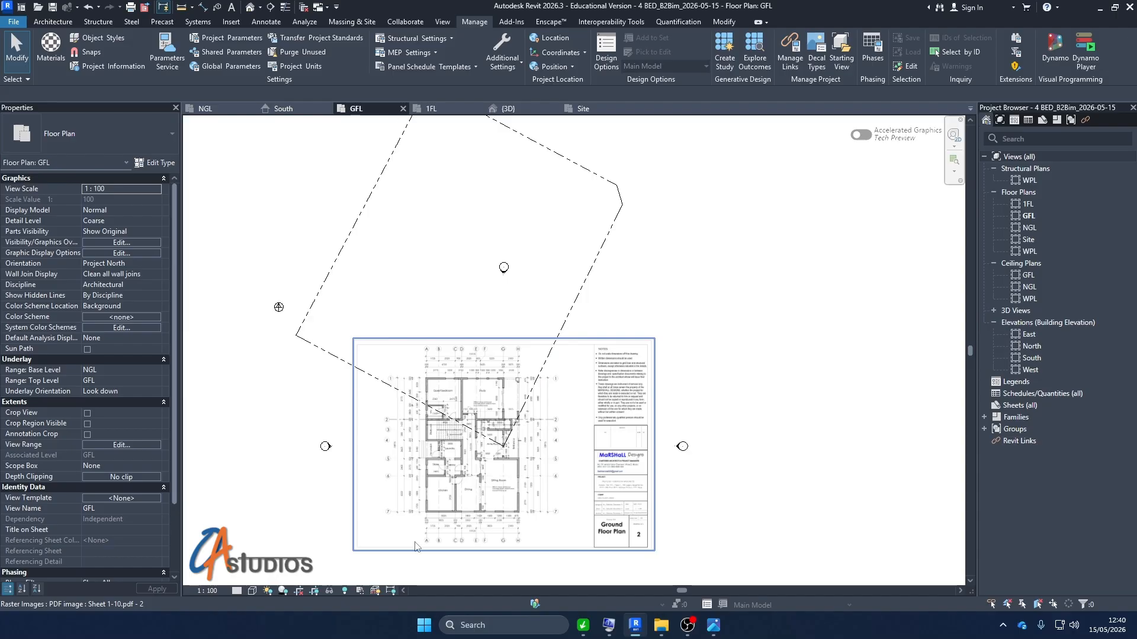
click(577, 296)
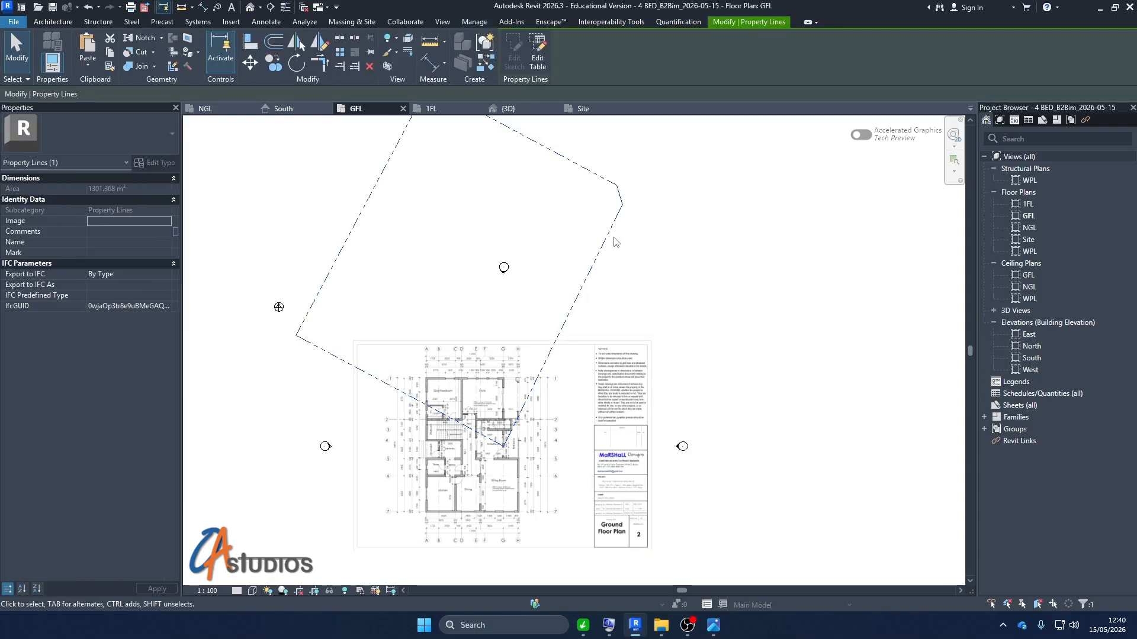
click(675, 262)
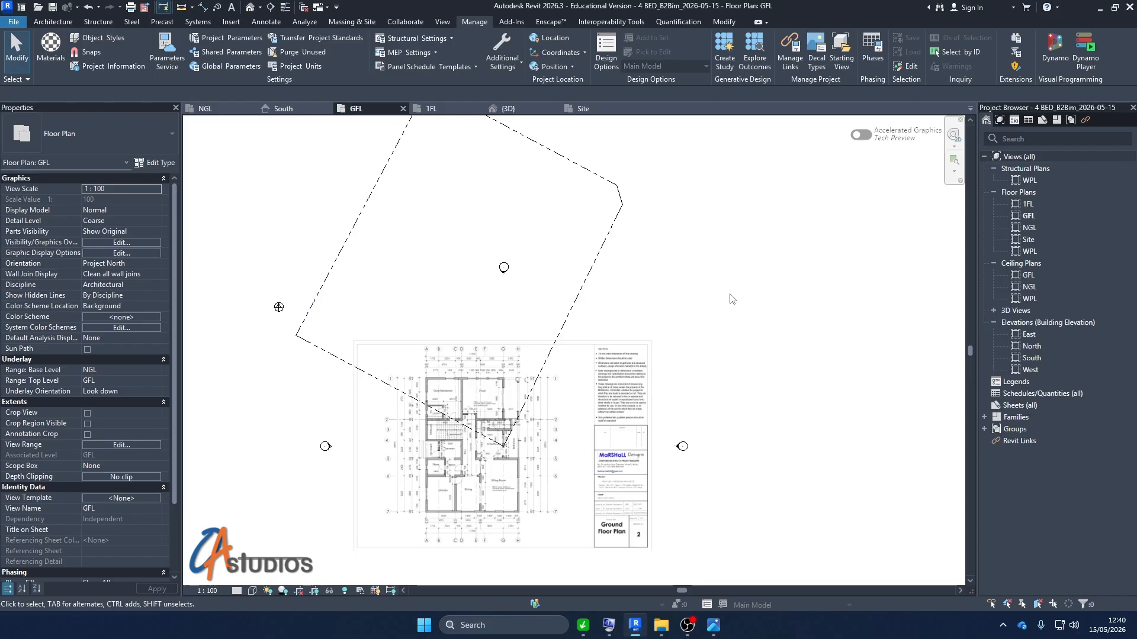
scroll(730, 294, up, 2)
scroll(756, 360, down, 2)
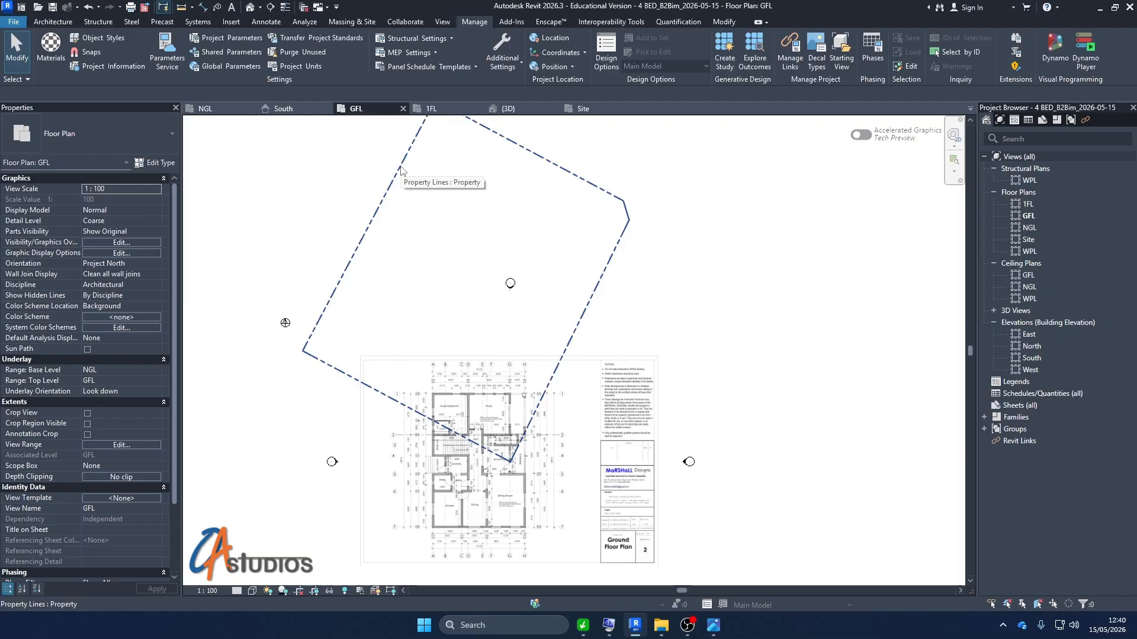
scroll(476, 481, down, 2)
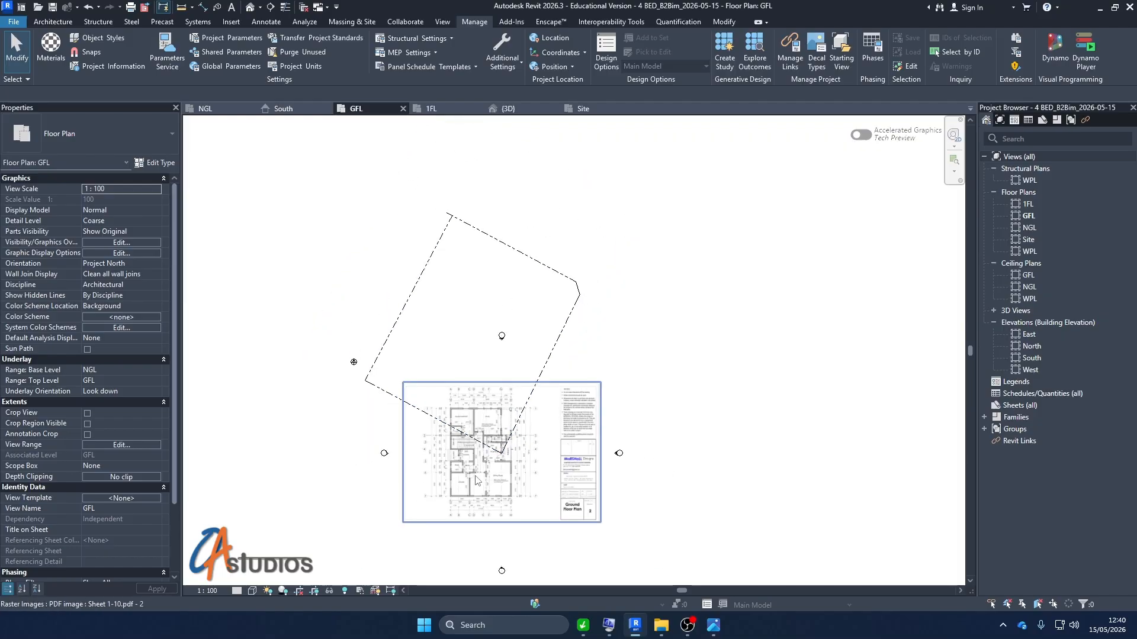
scroll(476, 481, up, 4)
scroll(462, 511, down, 3)
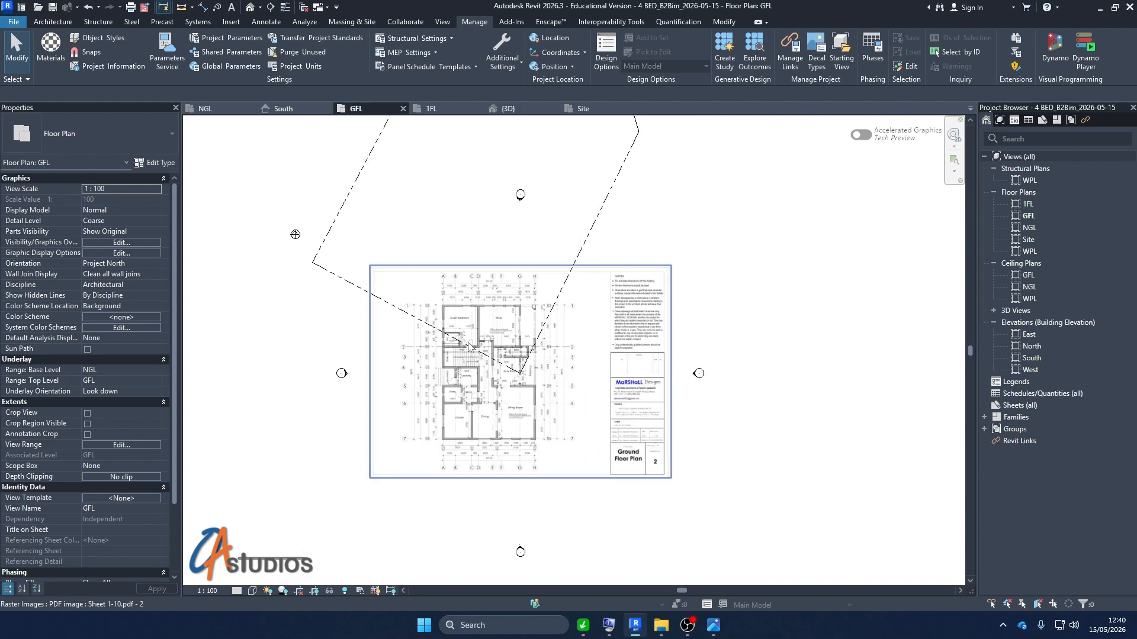
Step: Draw a vertical Overhead-style detail line about 44 m long across the ground floor PDF in the GFL plan, then remove it
key(d)
key(l)
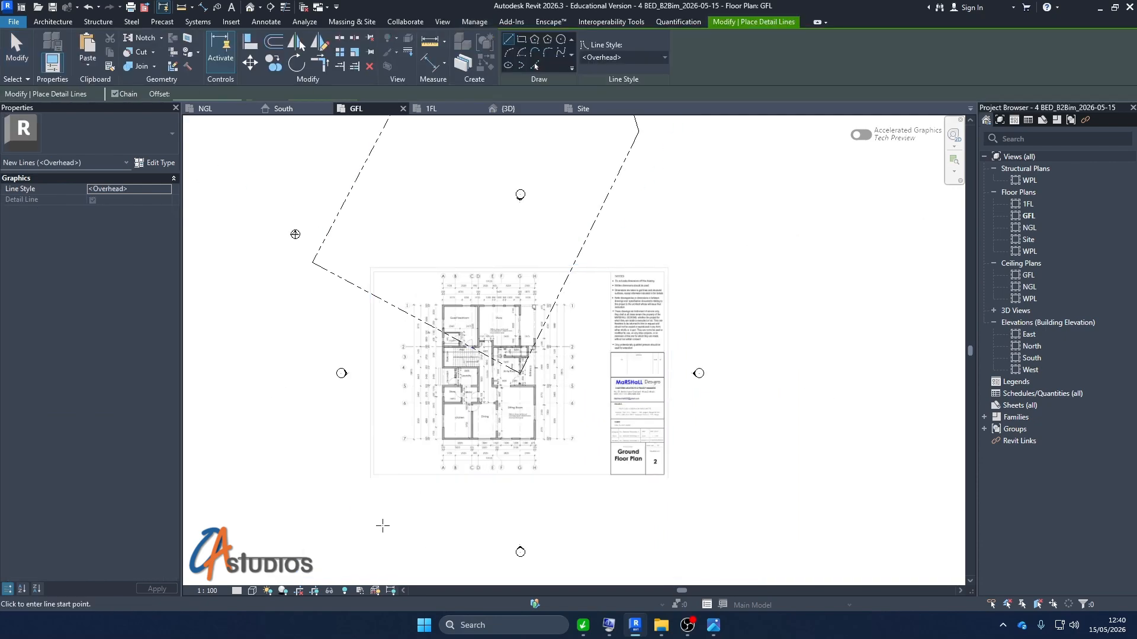
click(409, 539)
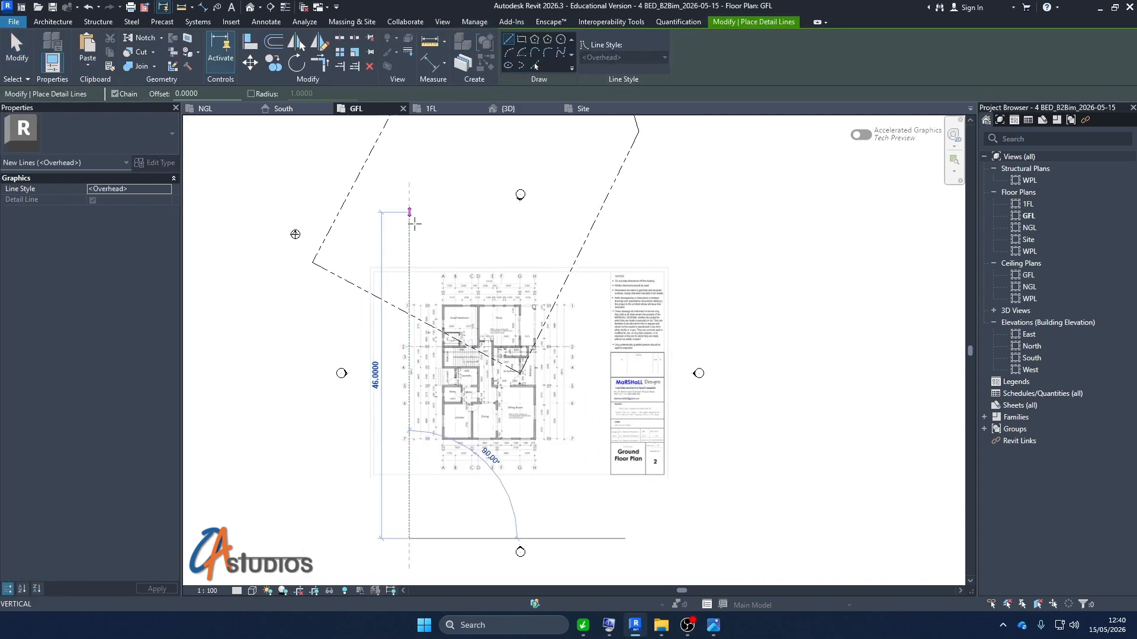
click(416, 233)
scroll(417, 233, down, 1)
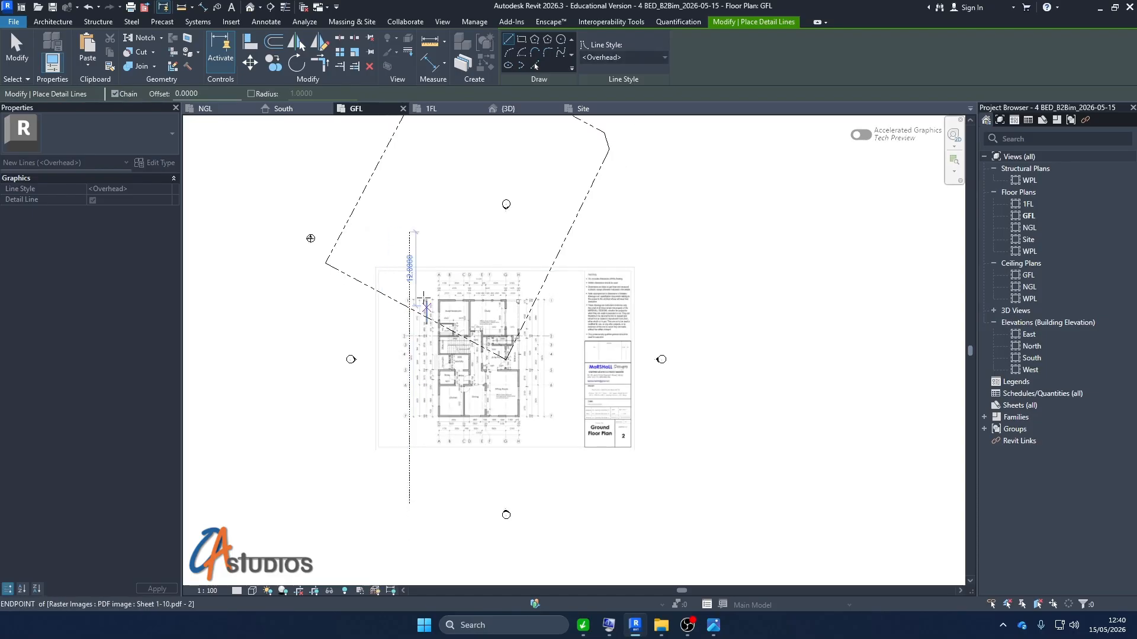
key(Escape)
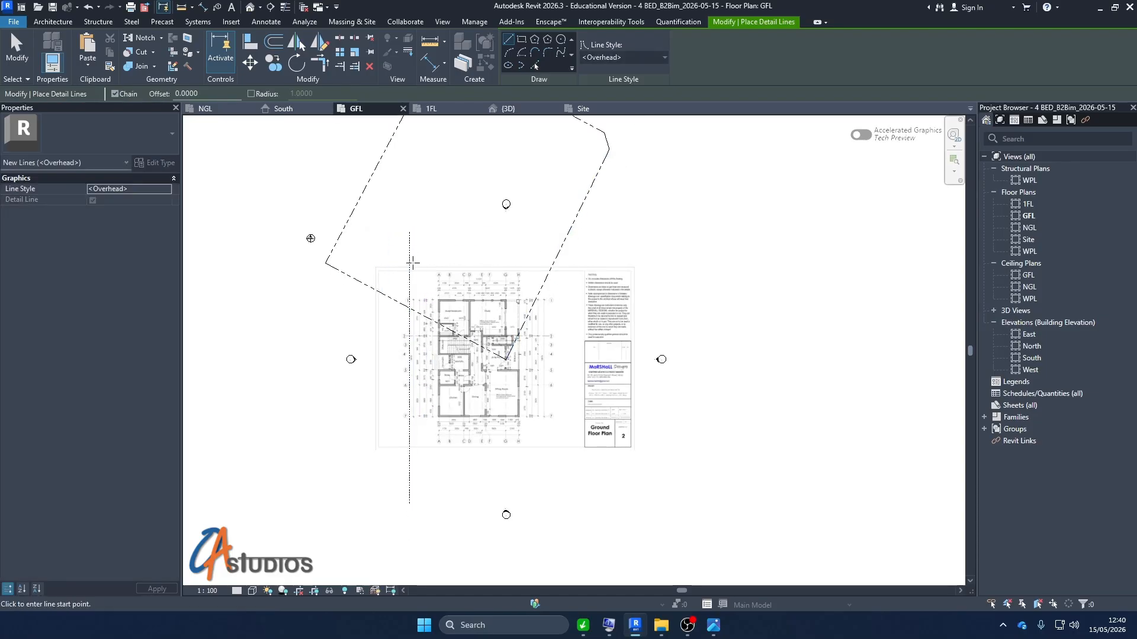
key(Escape)
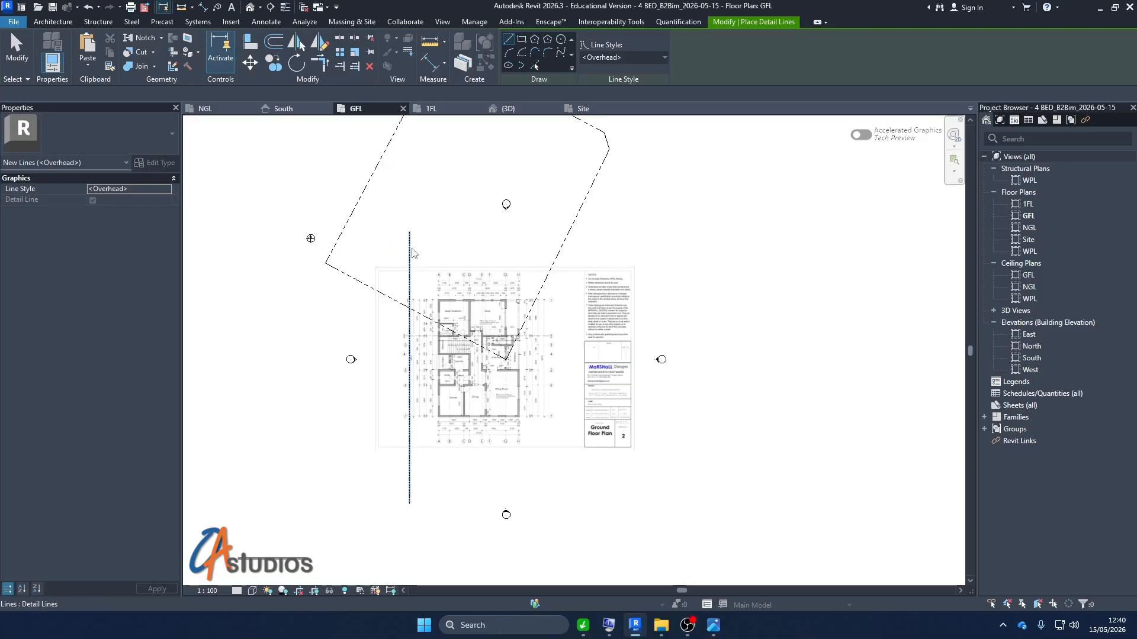
click(409, 273)
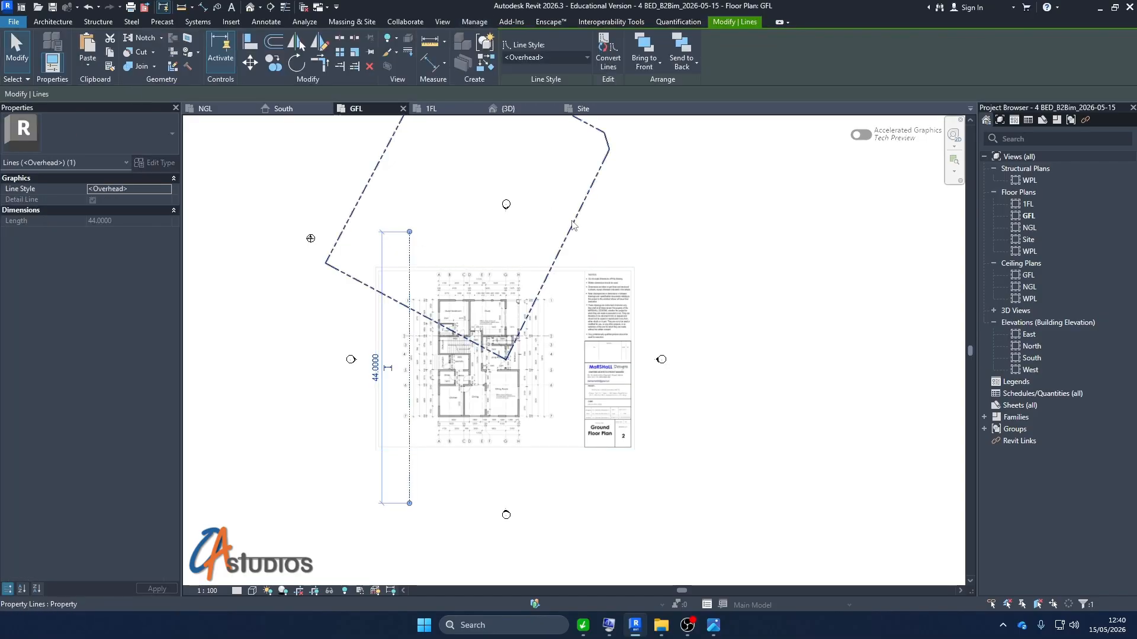
key(Escape)
Step: Compare the plot and north arrow in the Site plan with those in the GFL plan
click(474, 21)
click(583, 109)
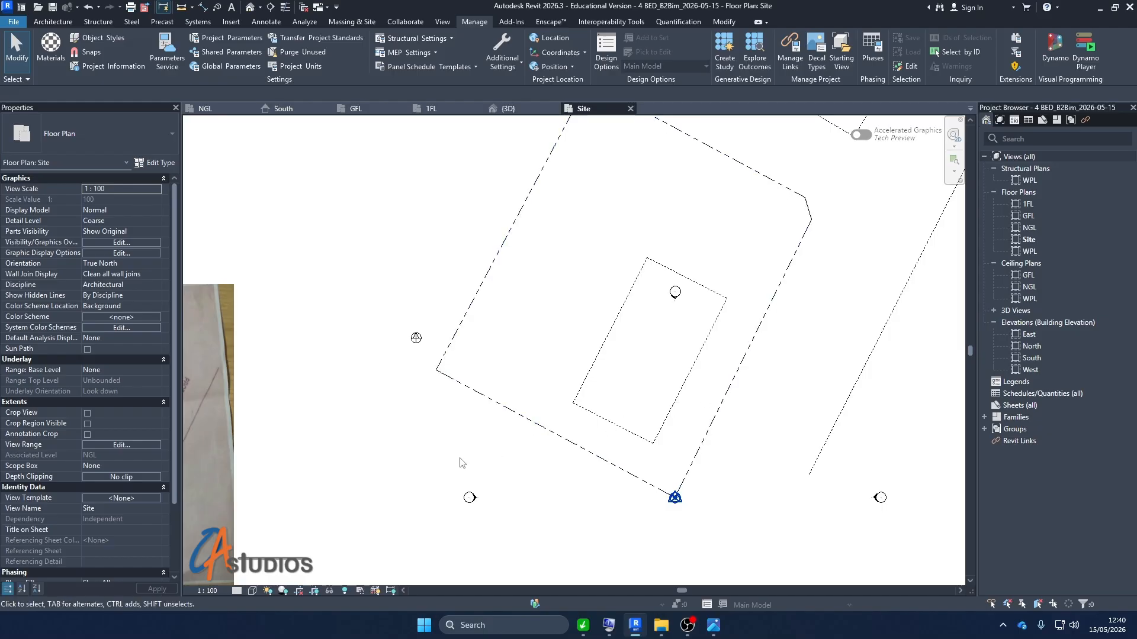
click(358, 109)
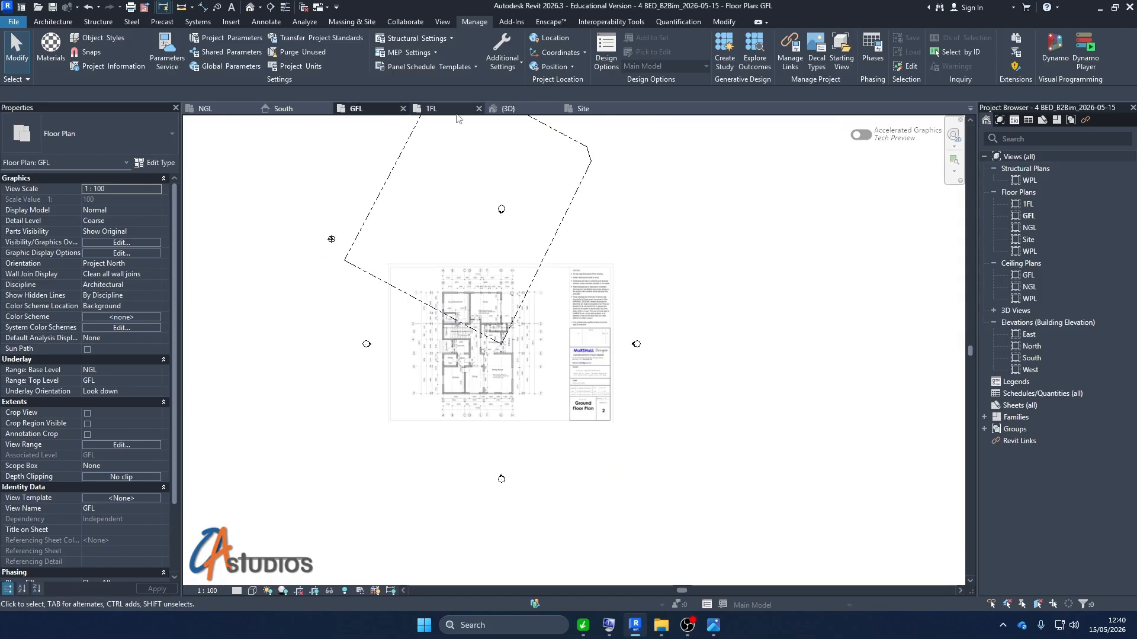
Step: Rotate Project North by 90° clockwise from the GFL plan
click(572, 68)
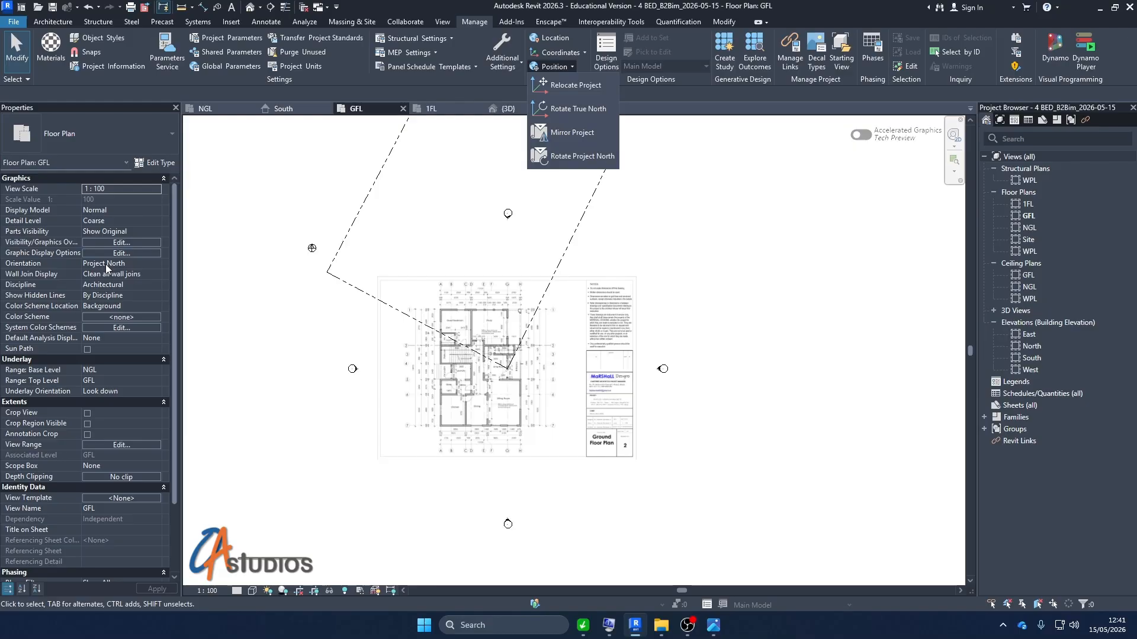
click(582, 157)
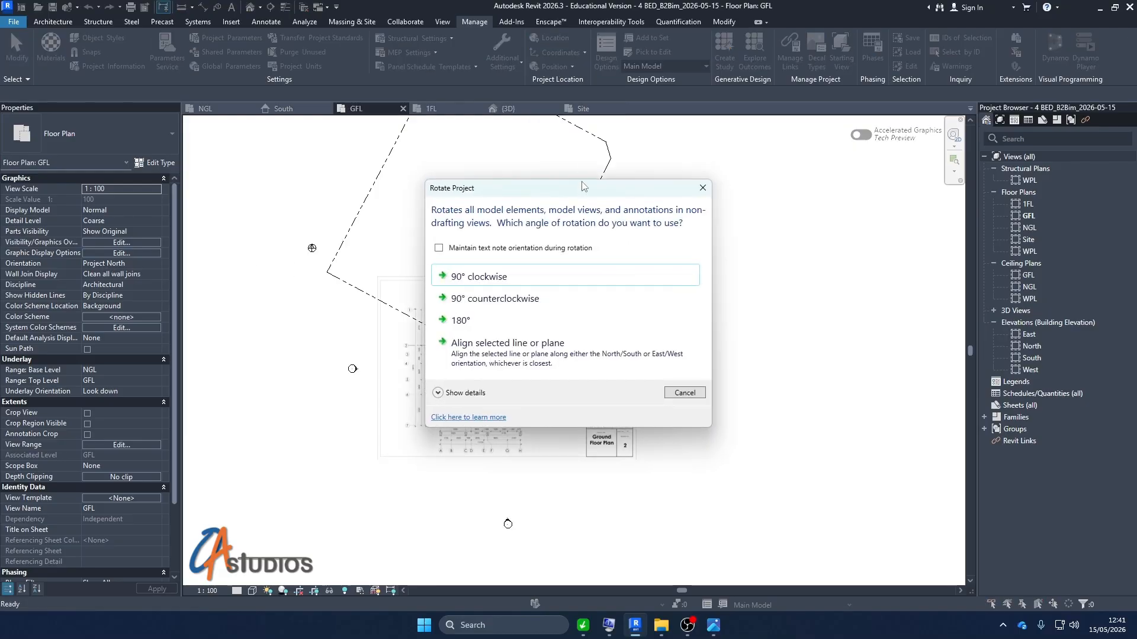
drag(595, 196, 808, 232)
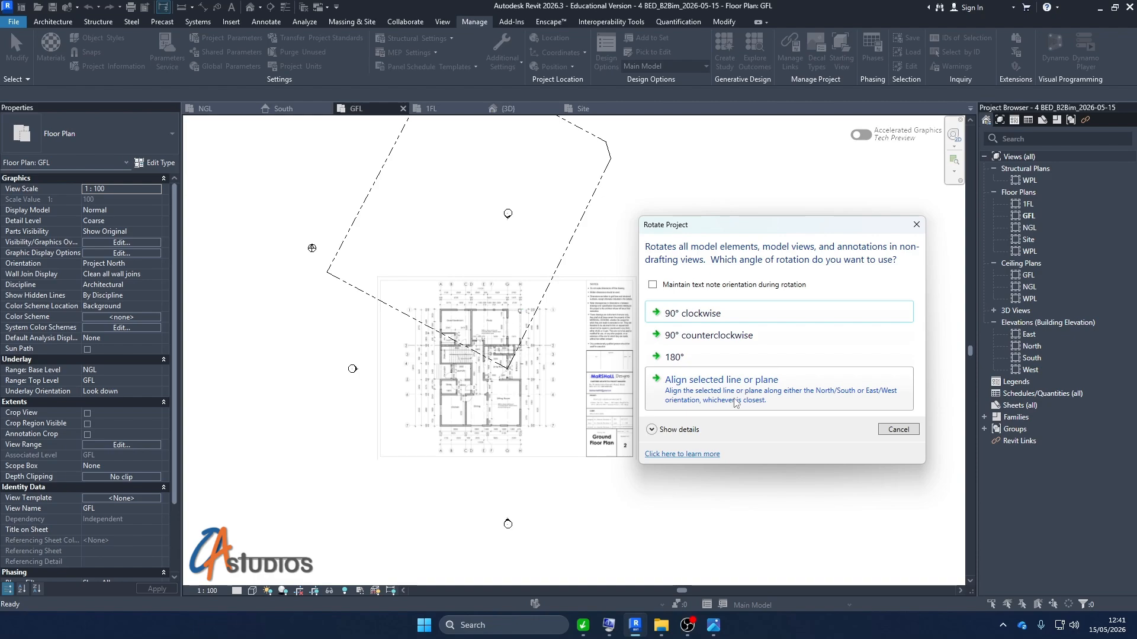
click(706, 315)
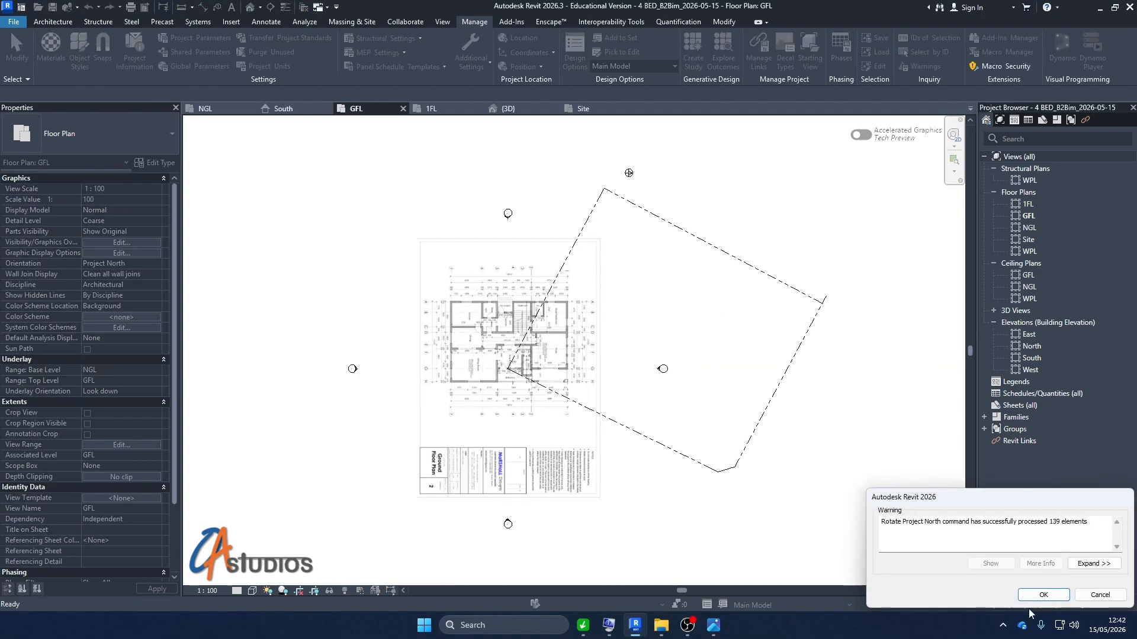
click(1043, 595)
Step: Check the north arrow's direction in the rotated GFL plan against the north arrow and property line in the Site plan
click(531, 339)
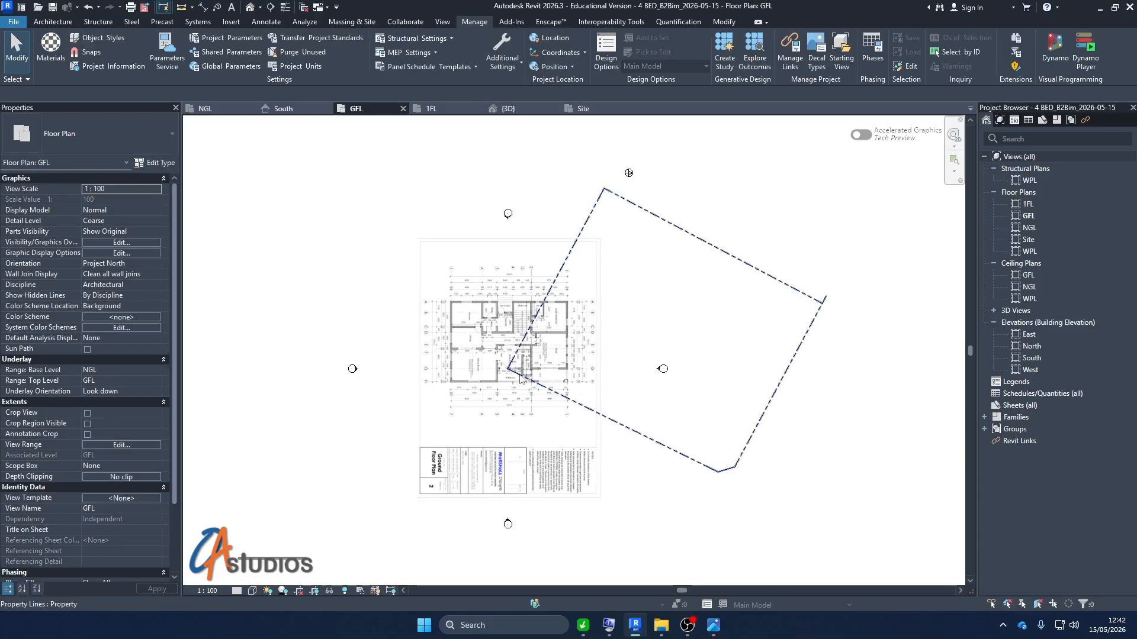
scroll(645, 184, up, 4)
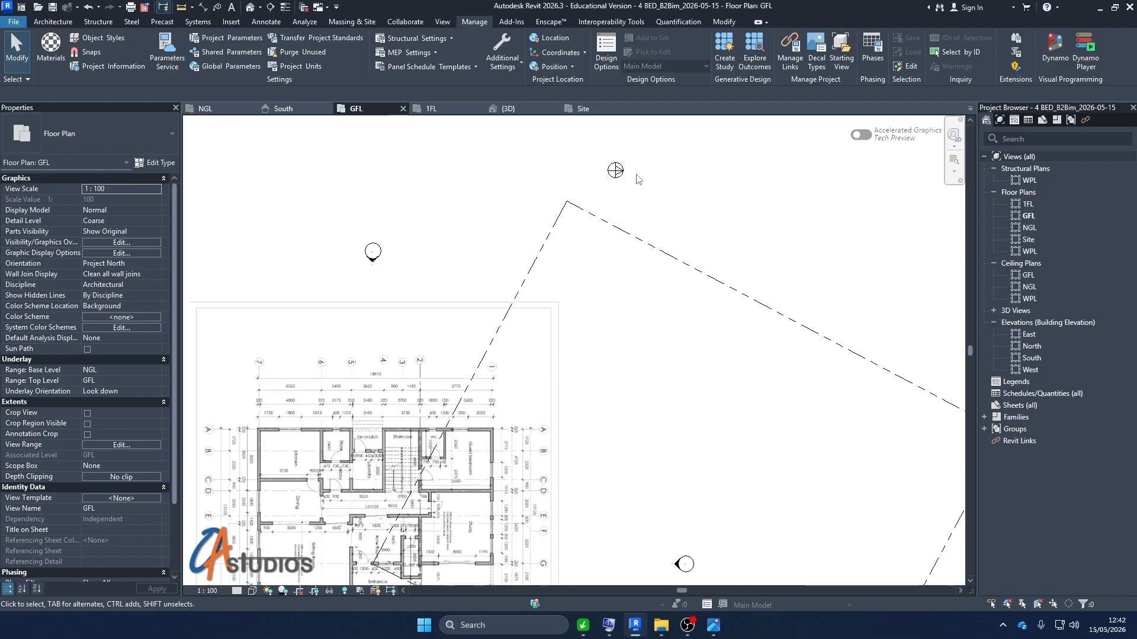
click(600, 112)
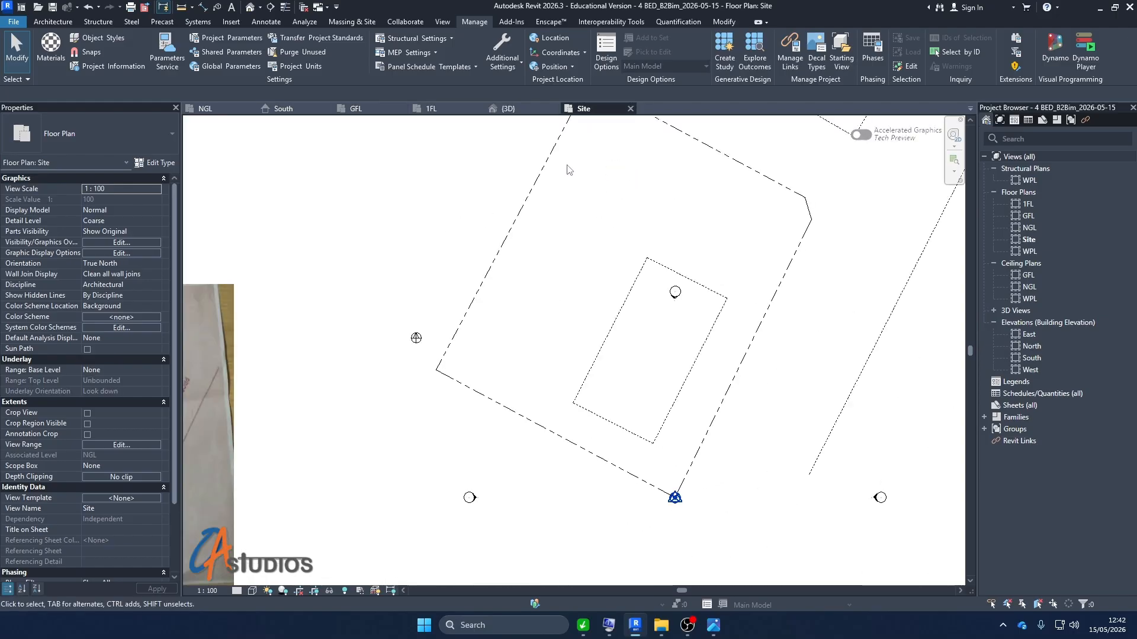
middle_drag(412, 330, 342, 290)
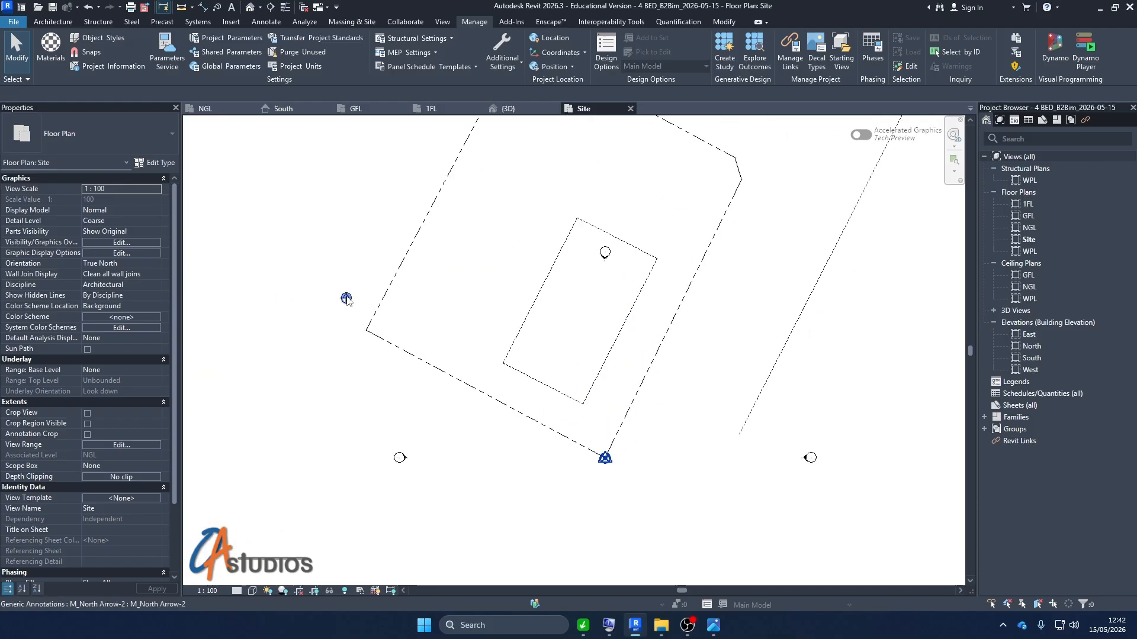
click(346, 299)
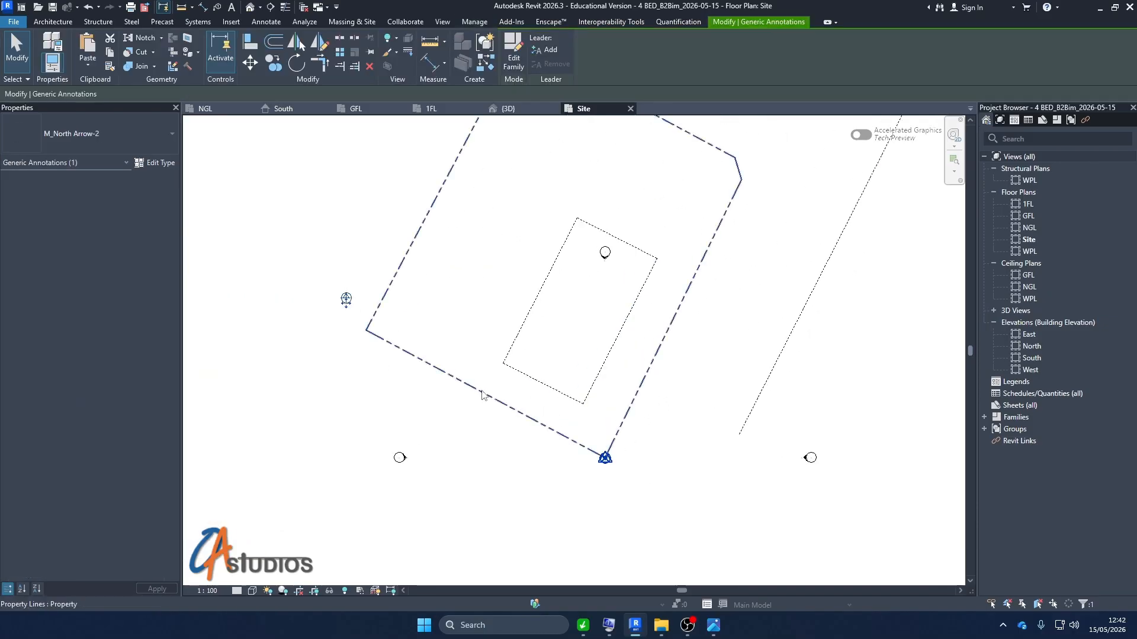
click(482, 394)
scroll(477, 414, down, 2)
key(Escape)
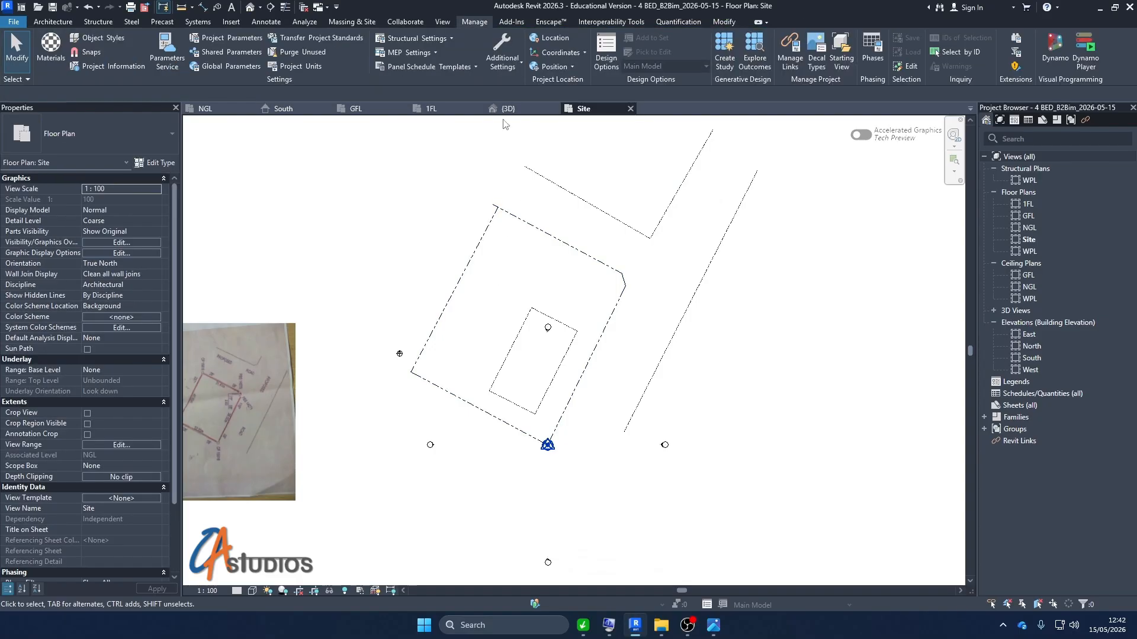
Step: Examine how the ground floor PDF, property line and north arrow are oriented in the rotated GFL plan
click(355, 108)
scroll(586, 299, down, 2)
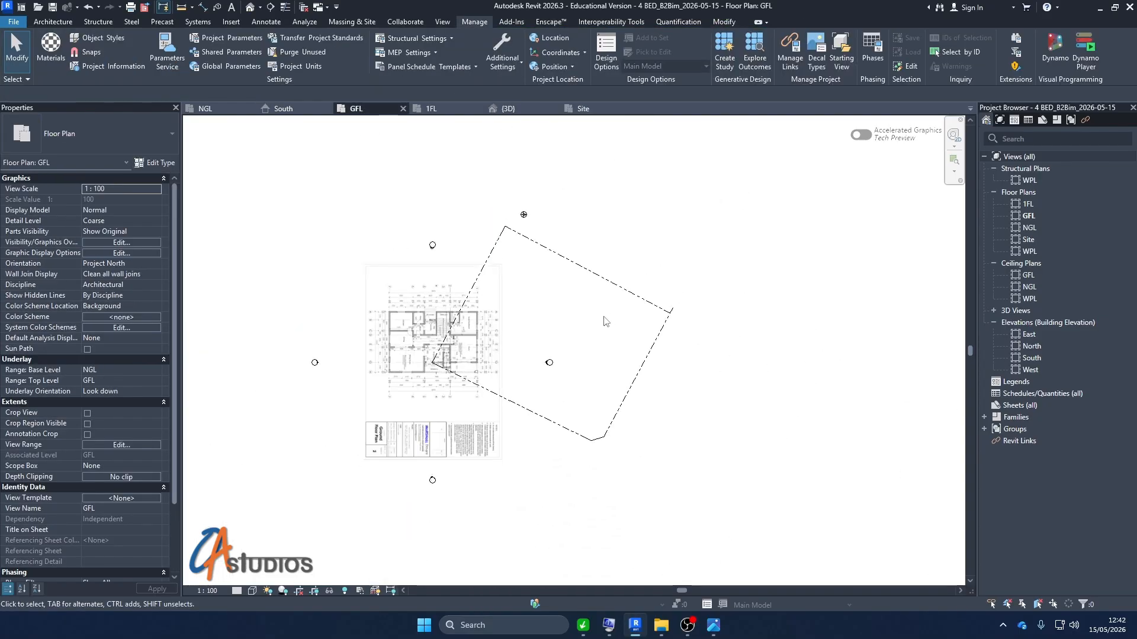
scroll(444, 350, up, 3)
click(384, 297)
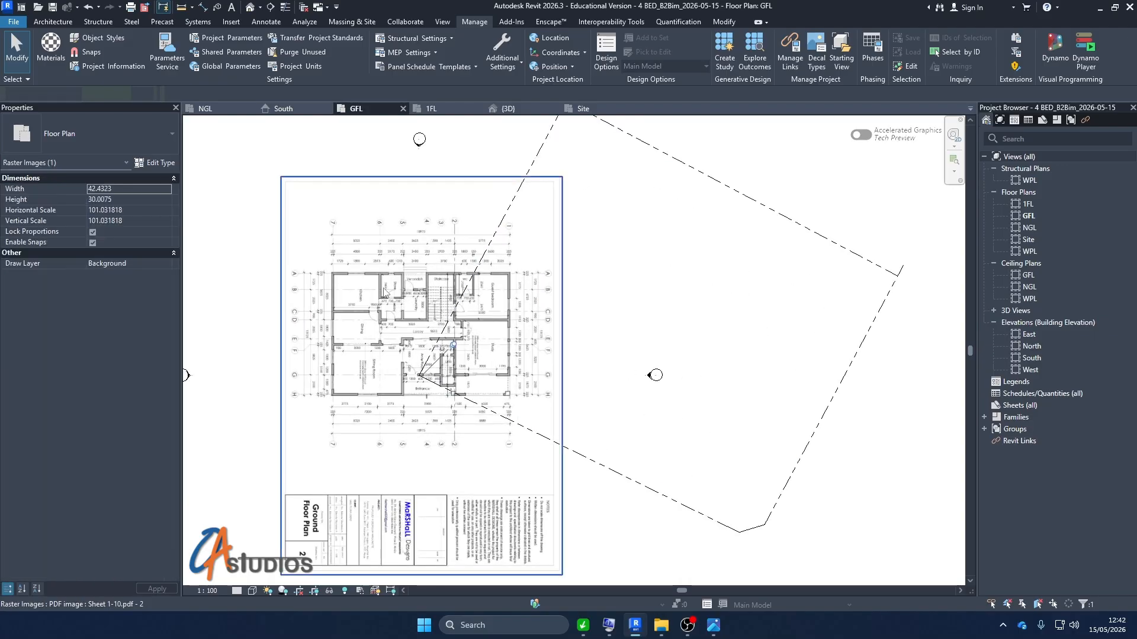
scroll(403, 312, up, 1)
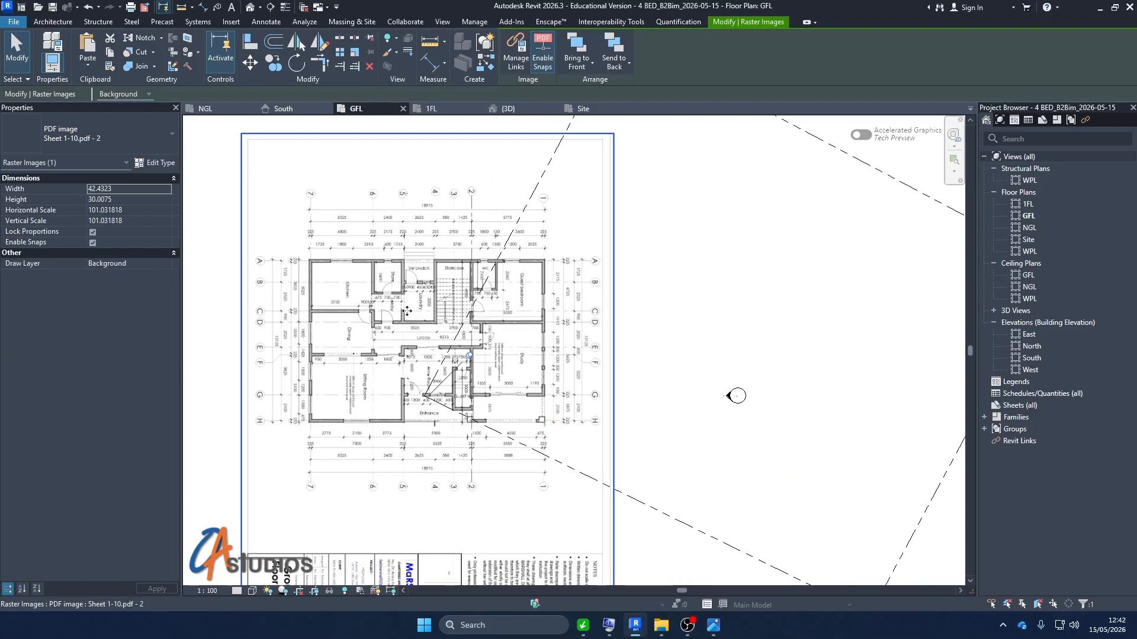
scroll(349, 395, down, 3)
key(Escape)
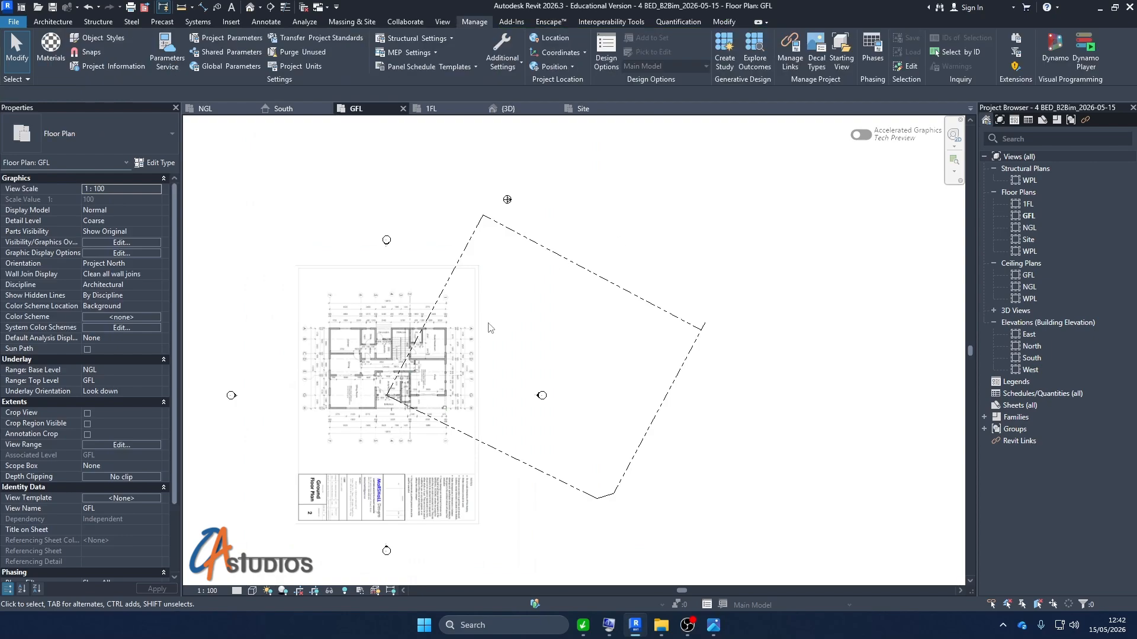
scroll(335, 308, down, 2)
scroll(454, 394, up, 1)
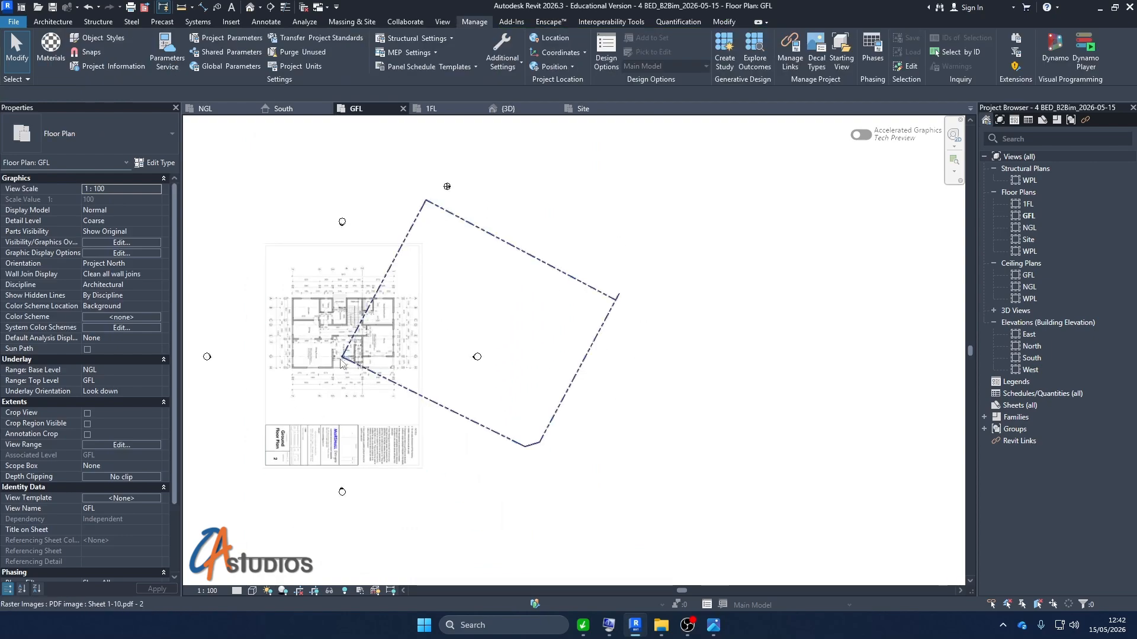
scroll(358, 375, up, 1)
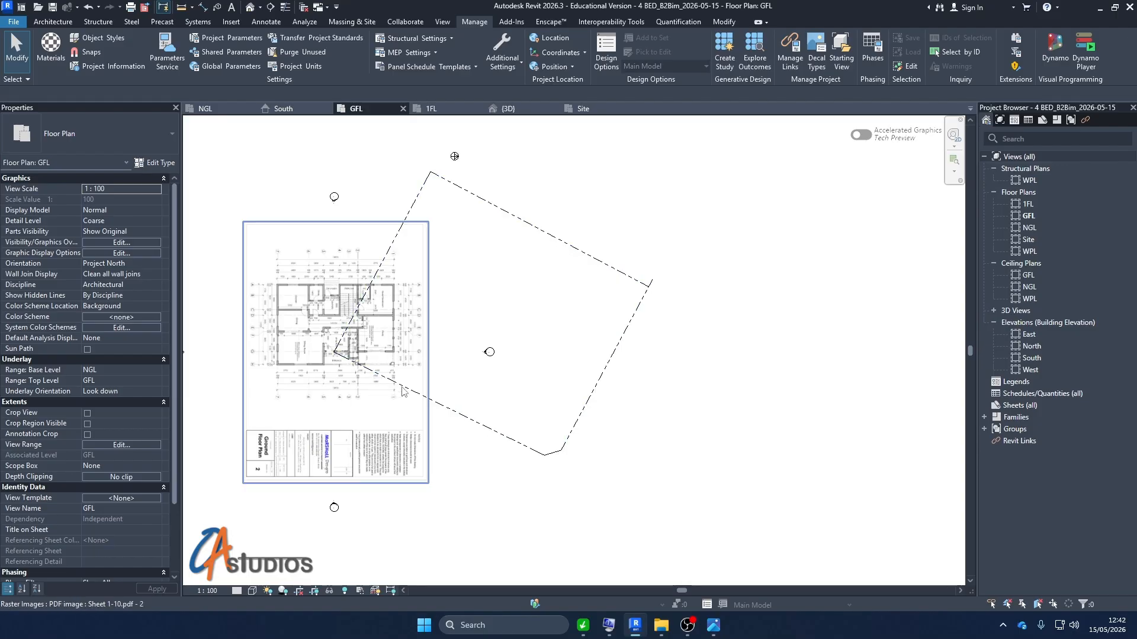
Step: Rotate Project North by another 90° clockwise from the GFL plan
click(568, 68)
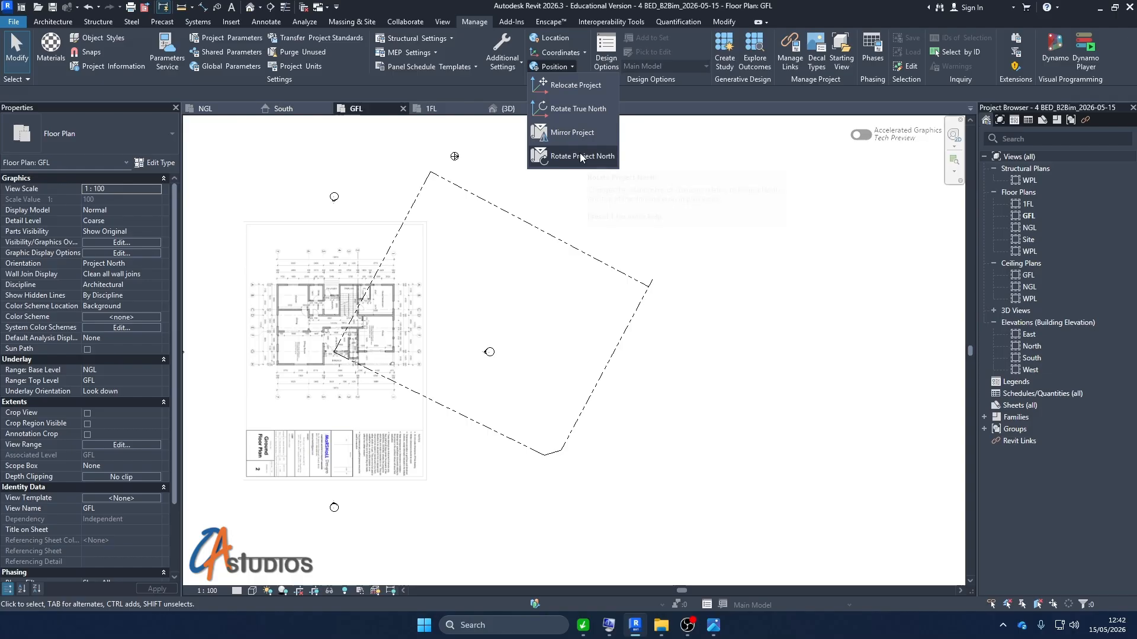
click(580, 155)
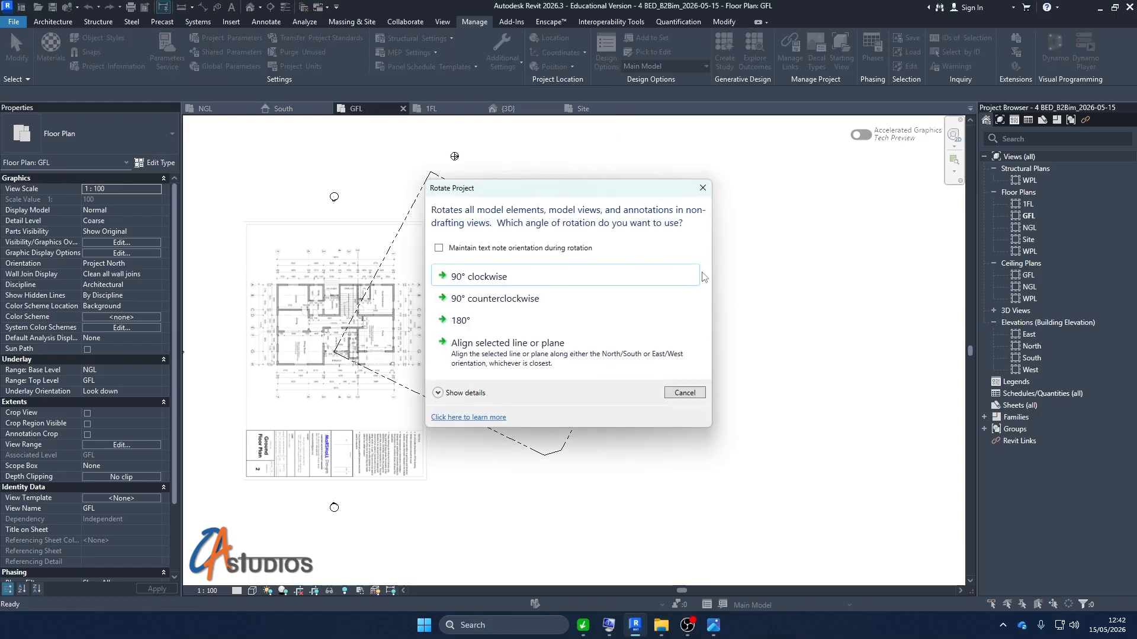
click(554, 276)
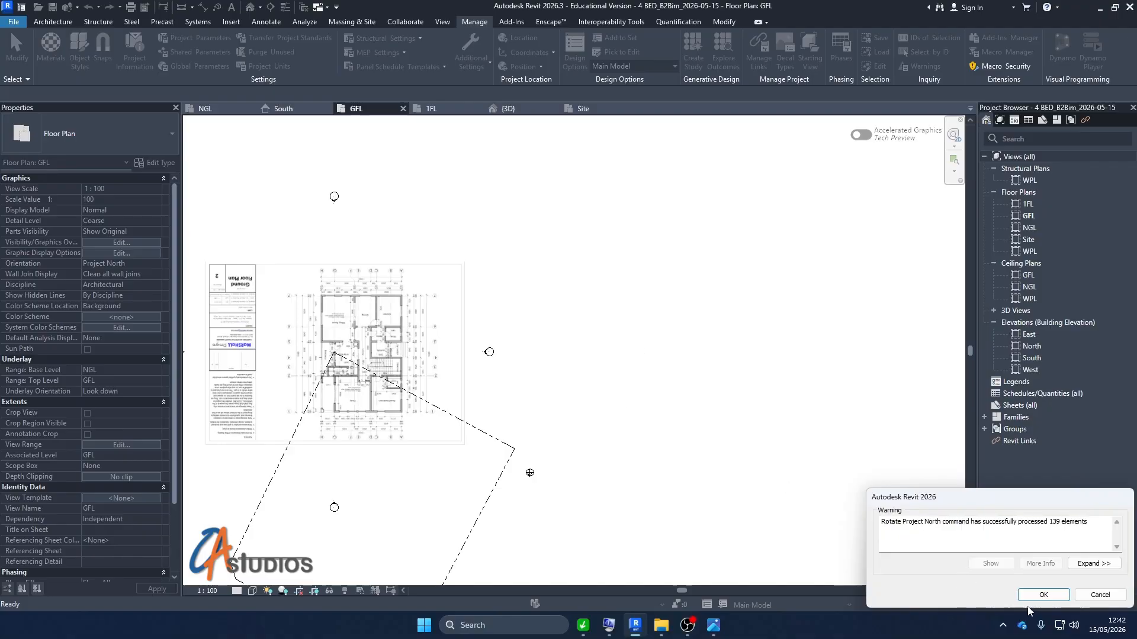
click(1042, 595)
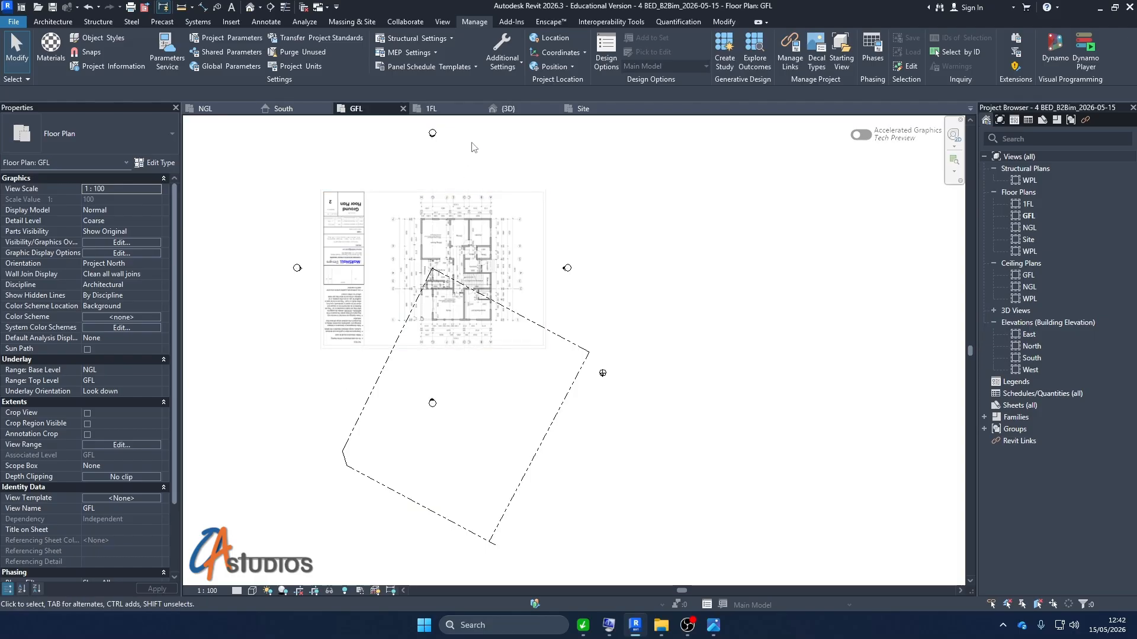
click(569, 65)
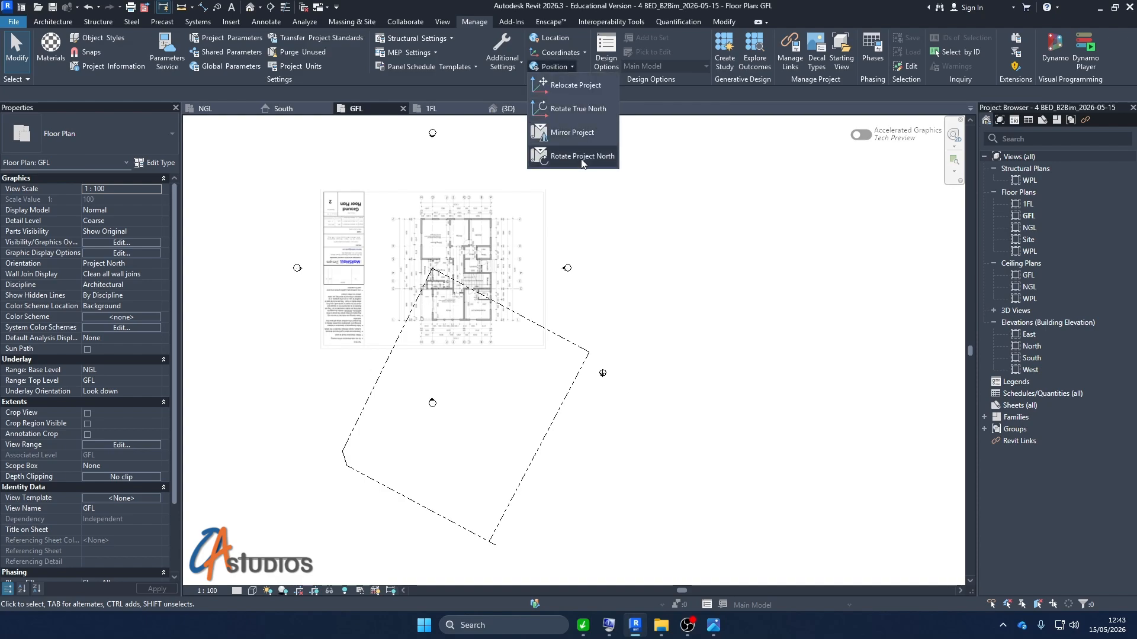
click(554, 157)
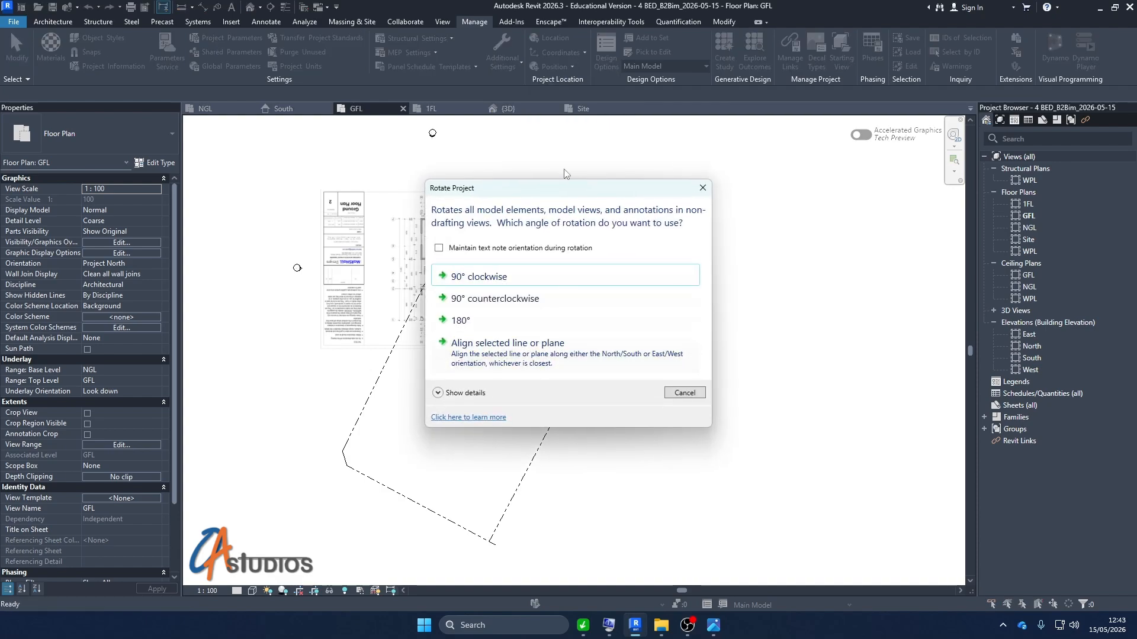
drag(550, 193, 777, 201)
key(Escape)
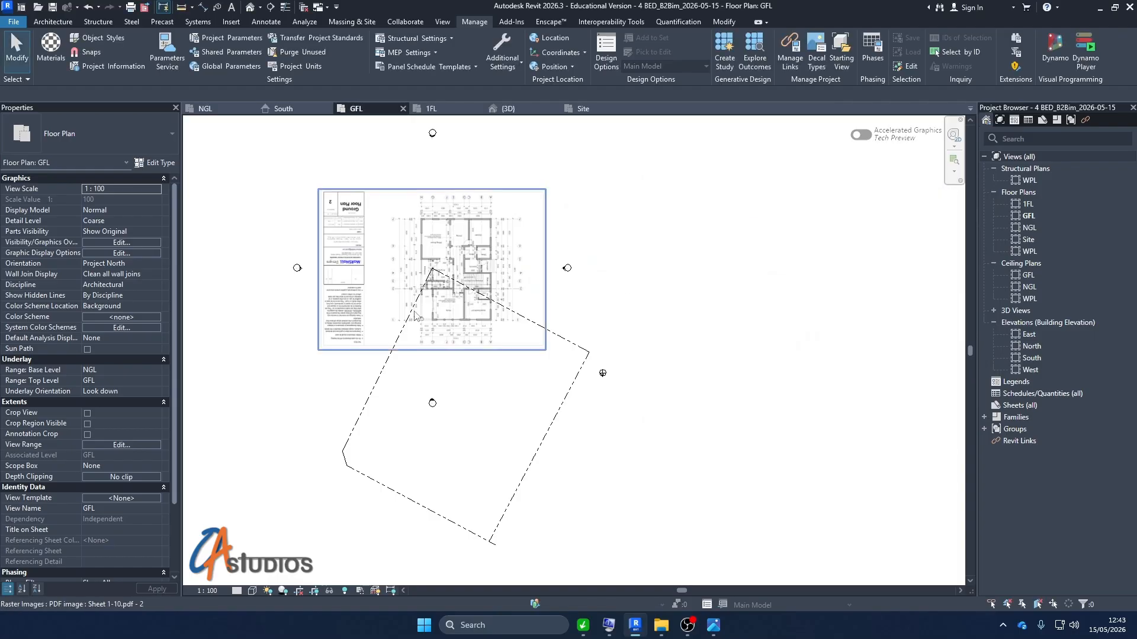
Step: Draw a vertical Overhead-style detail line between the title block and the floor plan drawing of the GFL sheet image
key(d)
key(l)
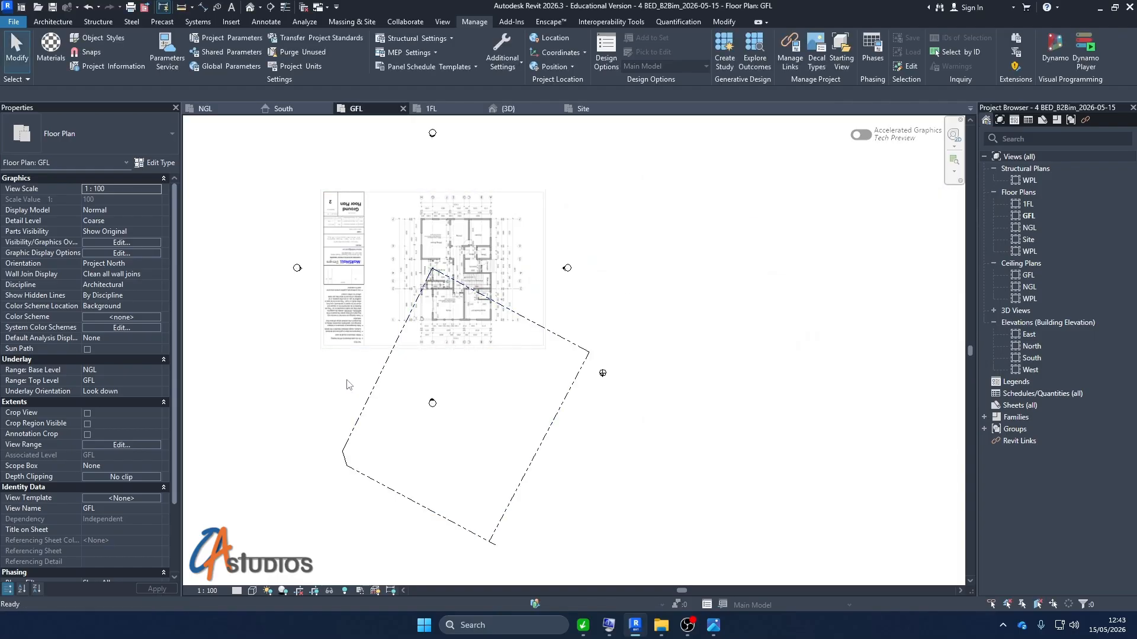
click(371, 369)
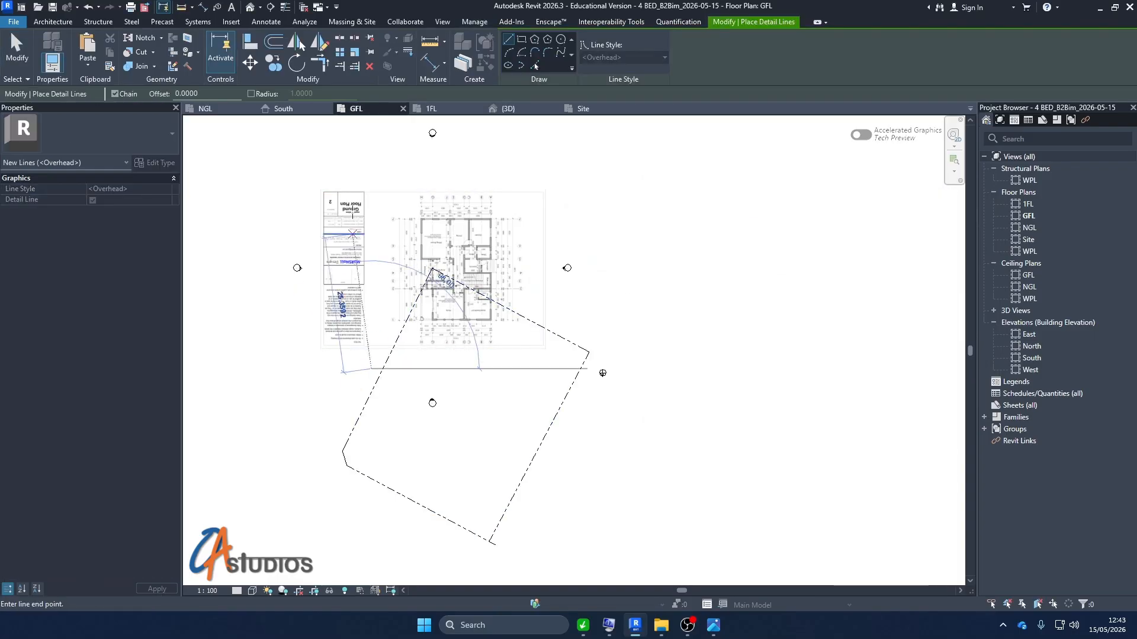
key(Escape)
key(Escape)
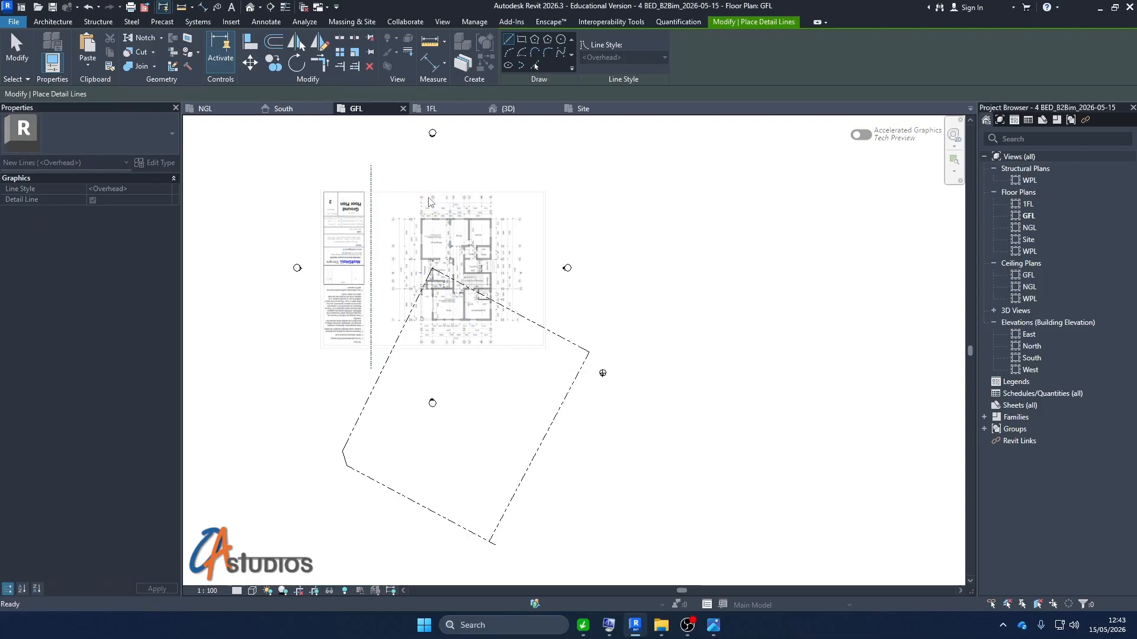
scroll(383, 379, up, 2)
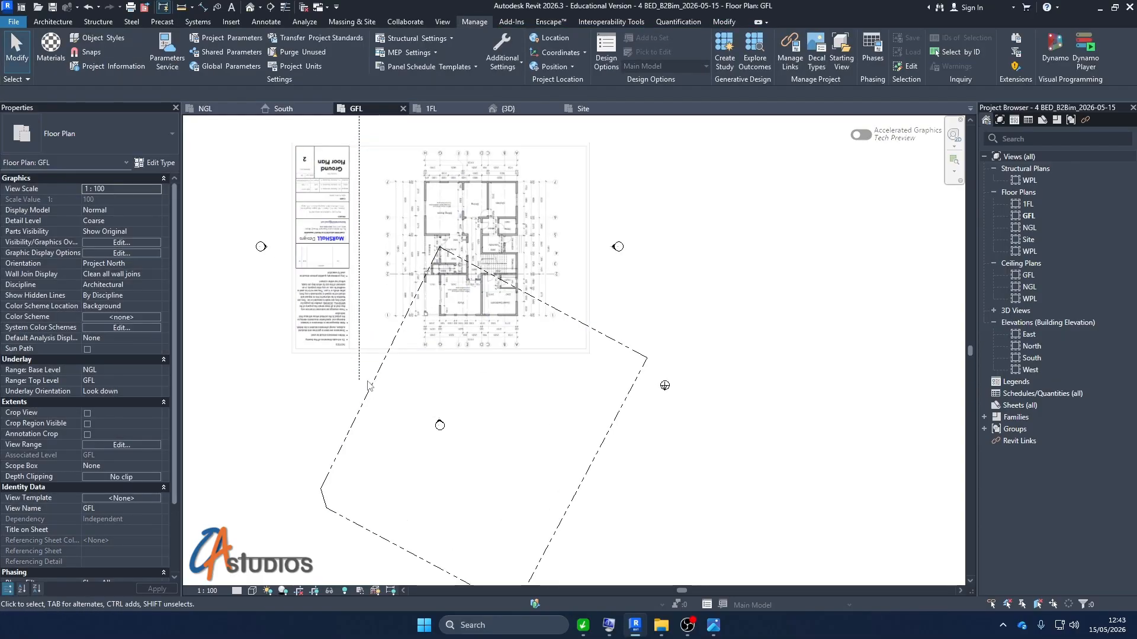
Step: Draw a horizontal Overhead-style detail line about 19.6 m long across the vertical detail line in the GFL plan
scroll(382, 377, up, 1)
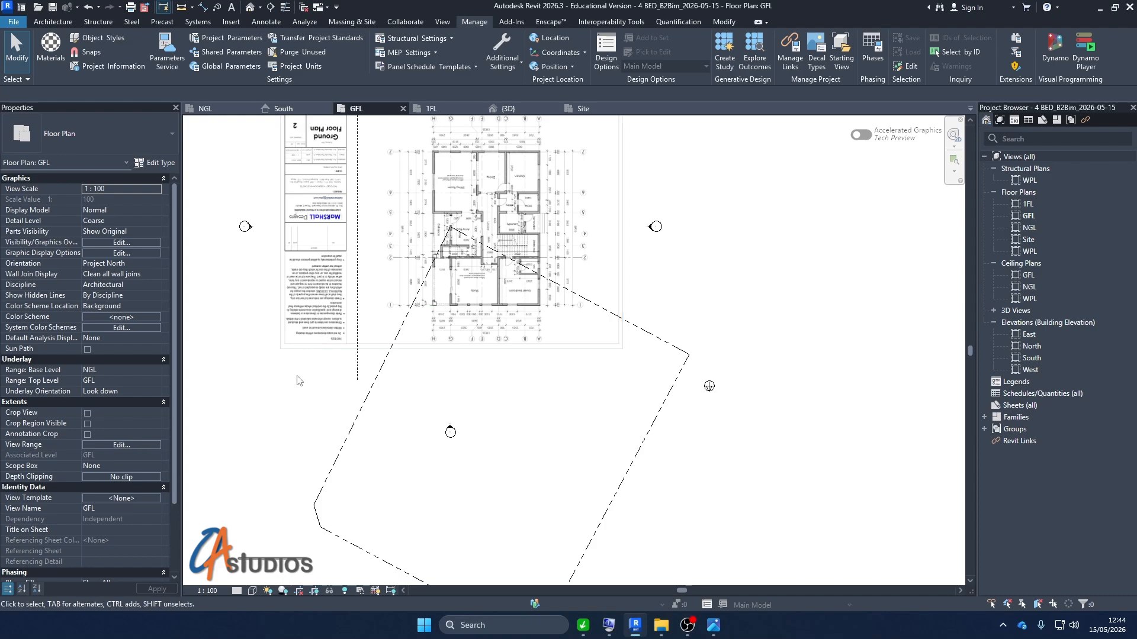
key(d)
key(l)
click(256, 250)
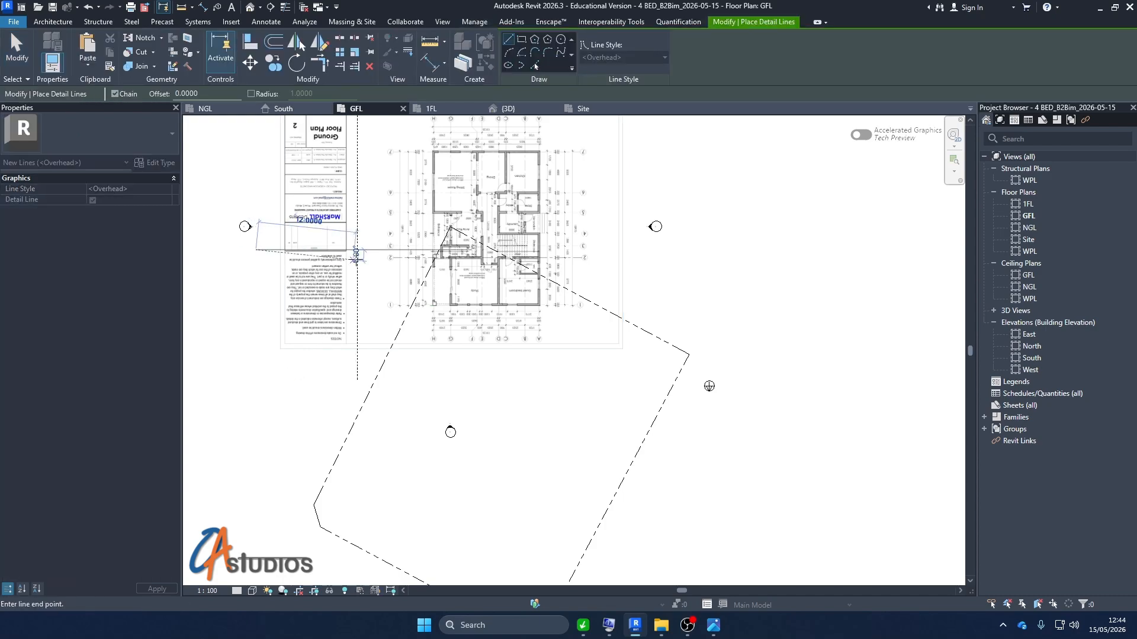
click(418, 249)
key(Escape)
key(Escape)
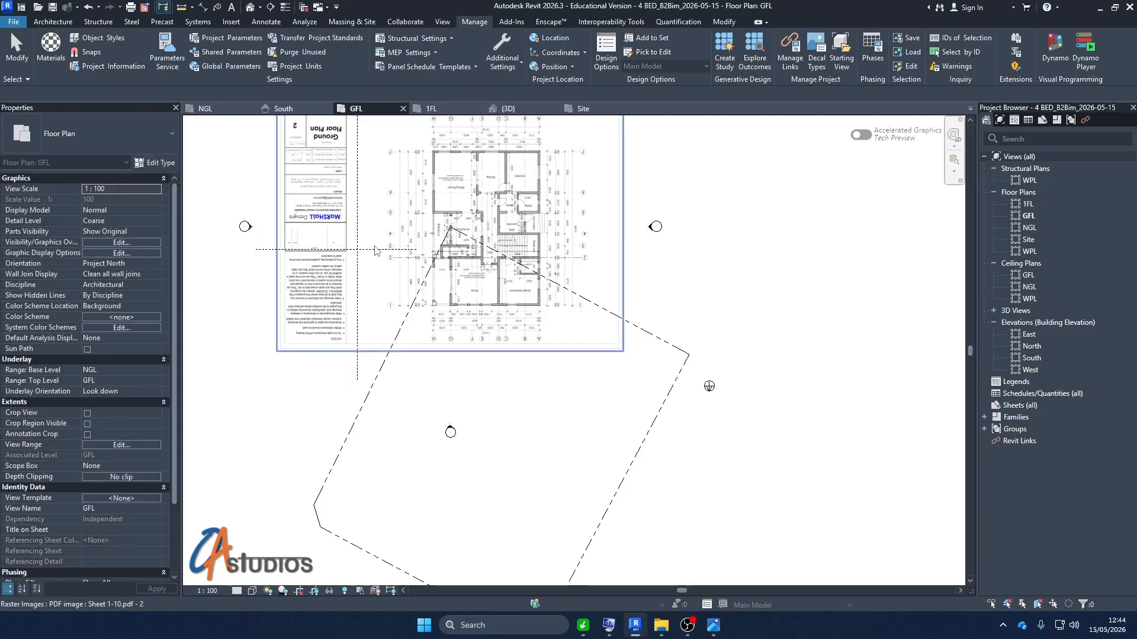
Step: Move both Overhead detail lines together so that they cross at the property line's corner near the Ante Room
click(373, 249)
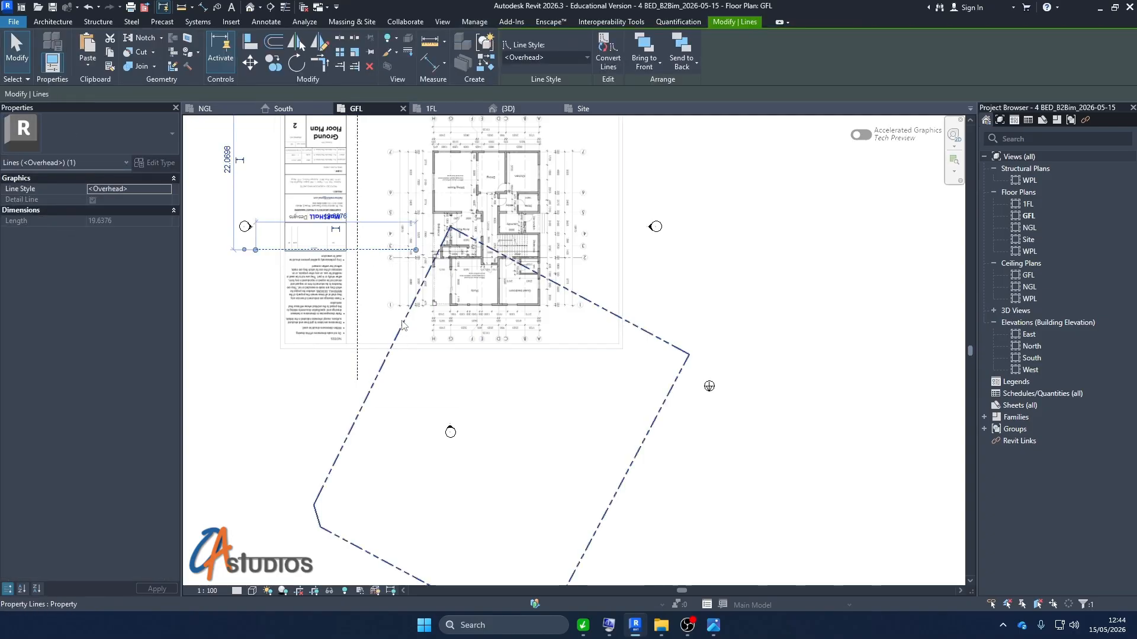
key(Escape)
click(358, 267)
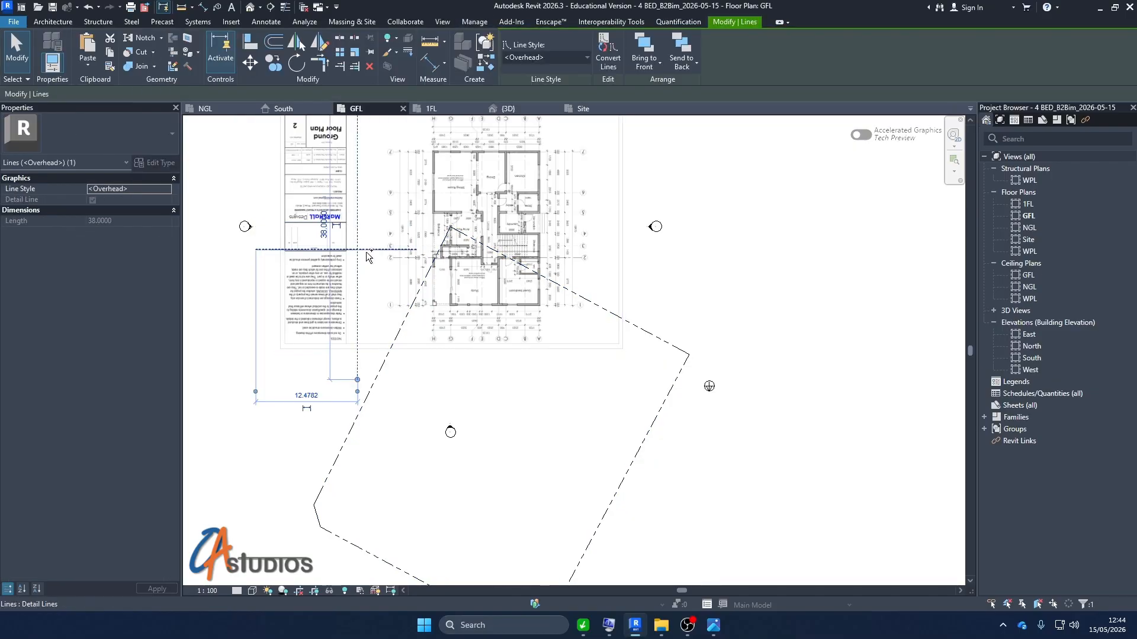
ctrl+click(366, 251)
click(250, 63)
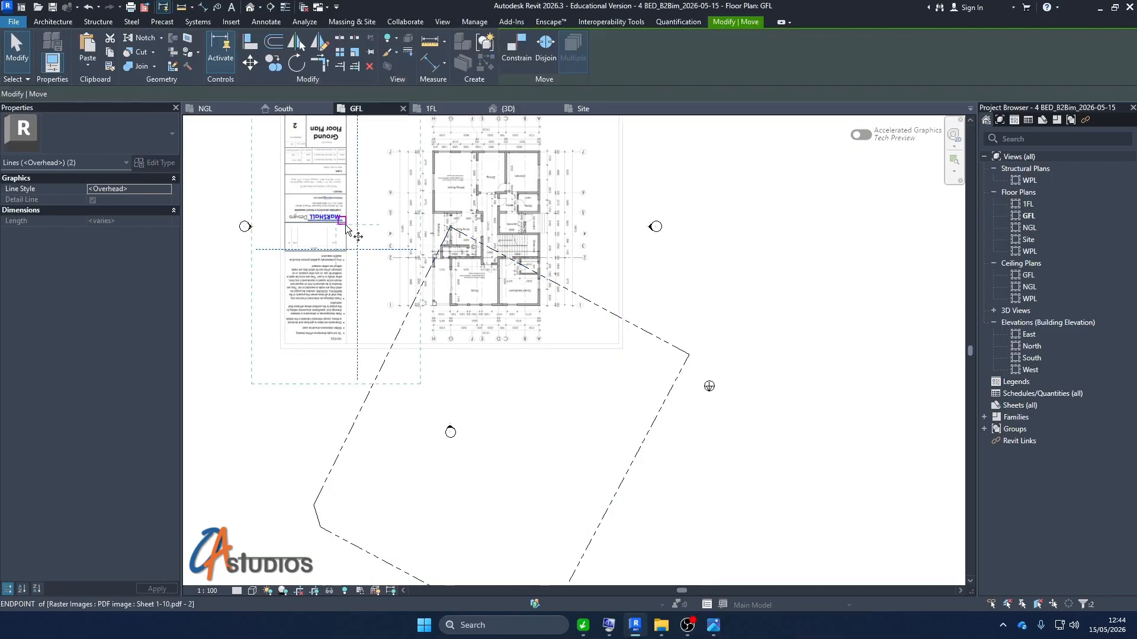
click(349, 230)
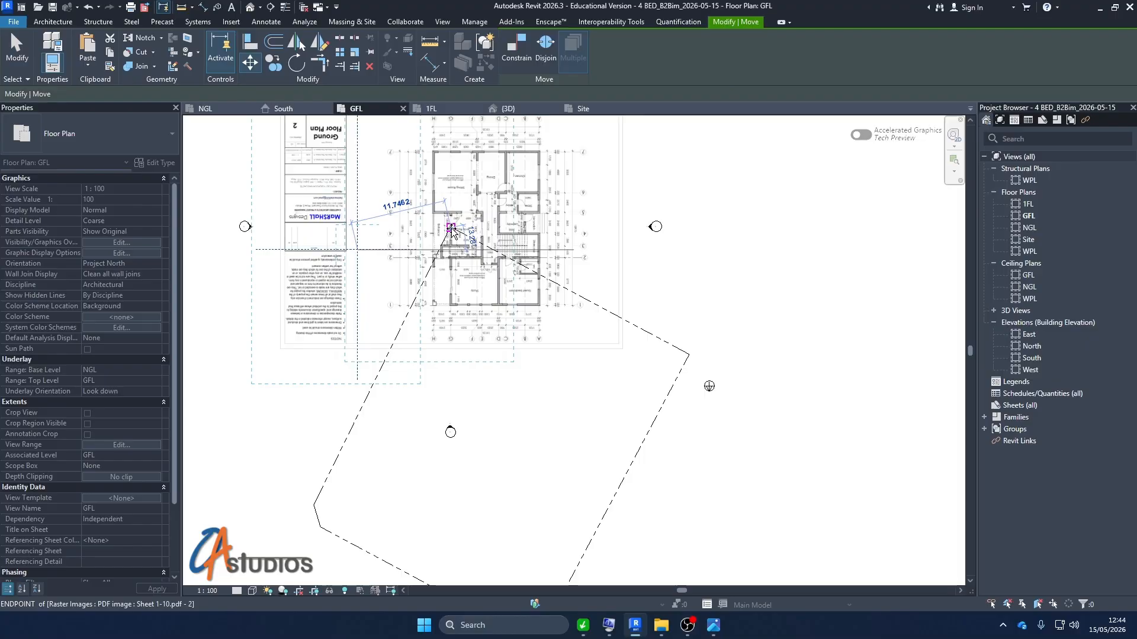
scroll(452, 229, up, 6)
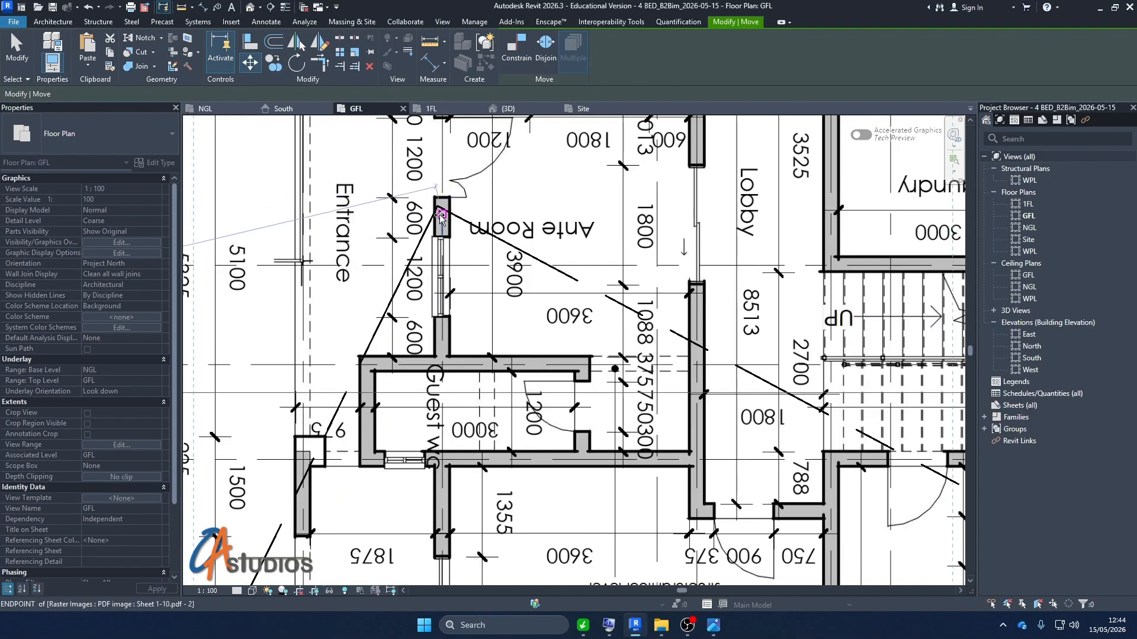
click(441, 215)
scroll(436, 228, down, 5)
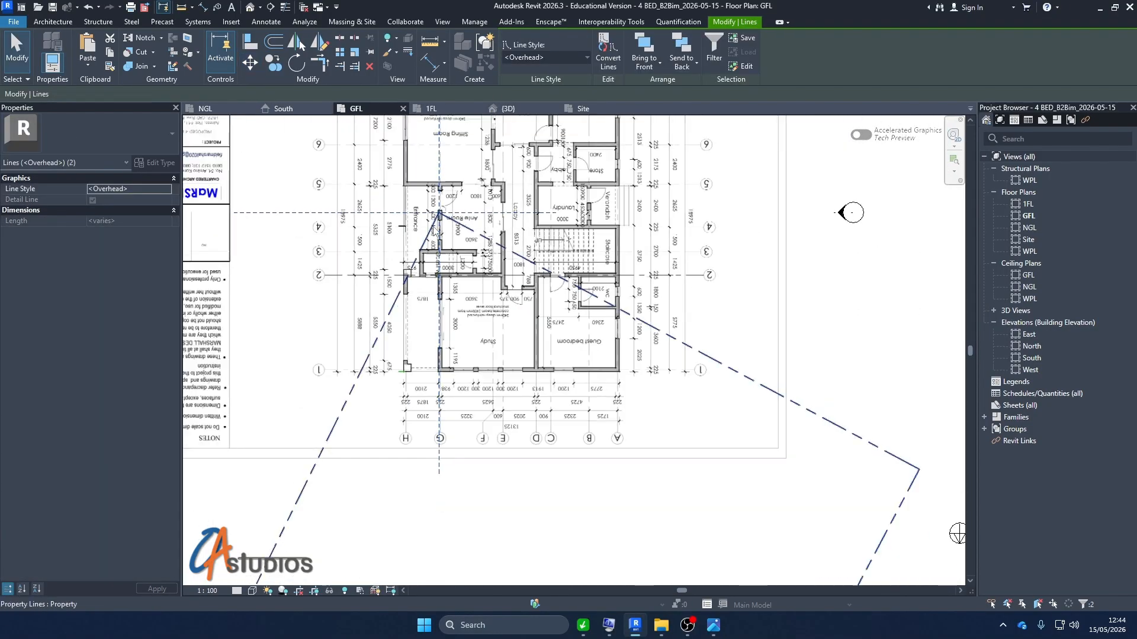
scroll(435, 230, down, 3)
key(Escape)
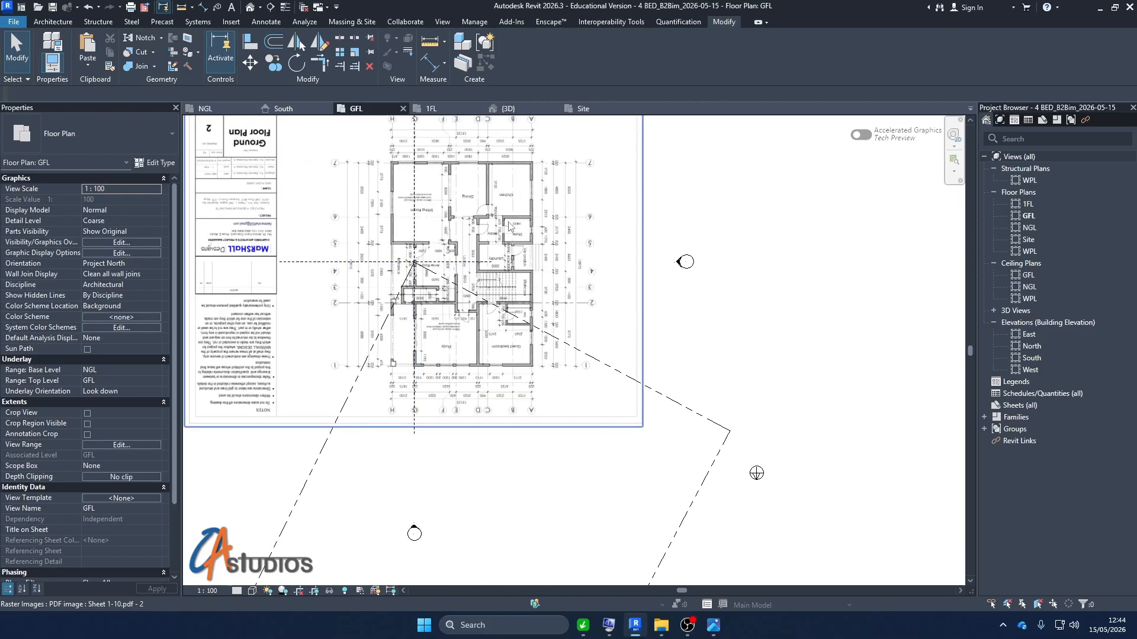
Step: Temporarily hide the ground floor PDF image in the GFL plan
click(499, 222)
key(h)
key(h)
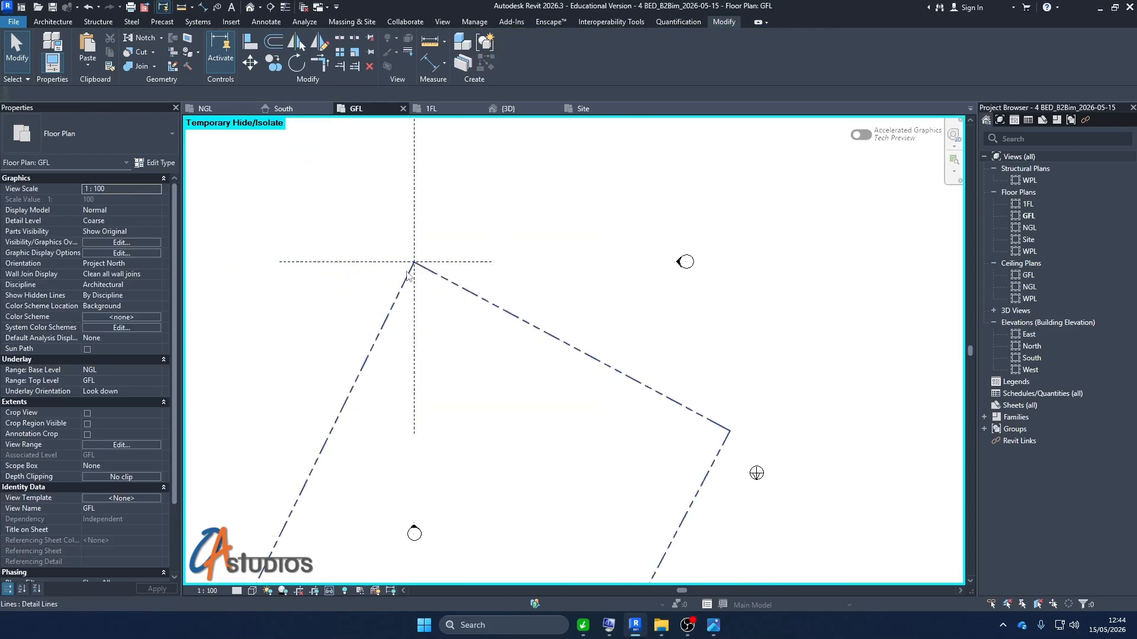
scroll(440, 254, up, 3)
scroll(520, 233, down, 4)
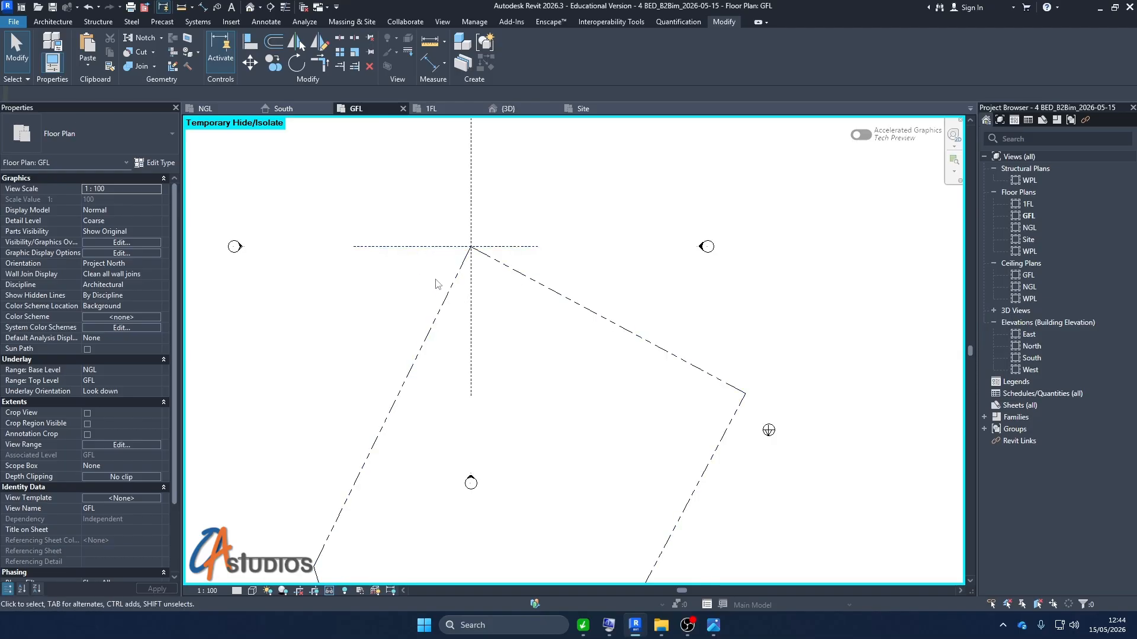
Step: Dismiss the save reminder and place an angular dimension between the horizontal detail line and the sloping property line
click(444, 63)
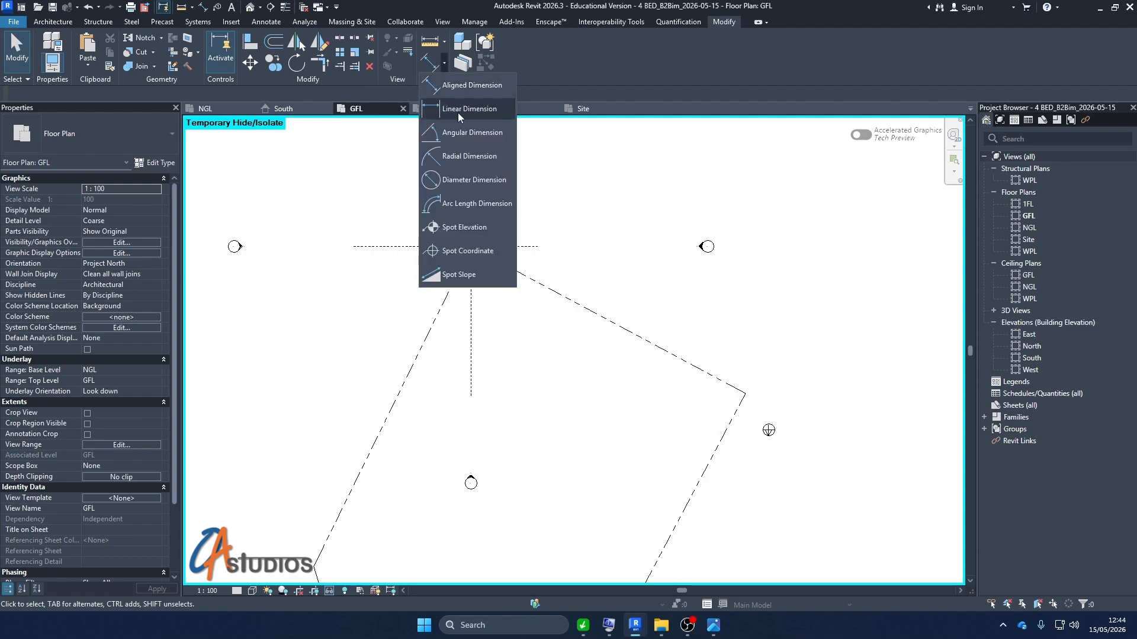
click(456, 137)
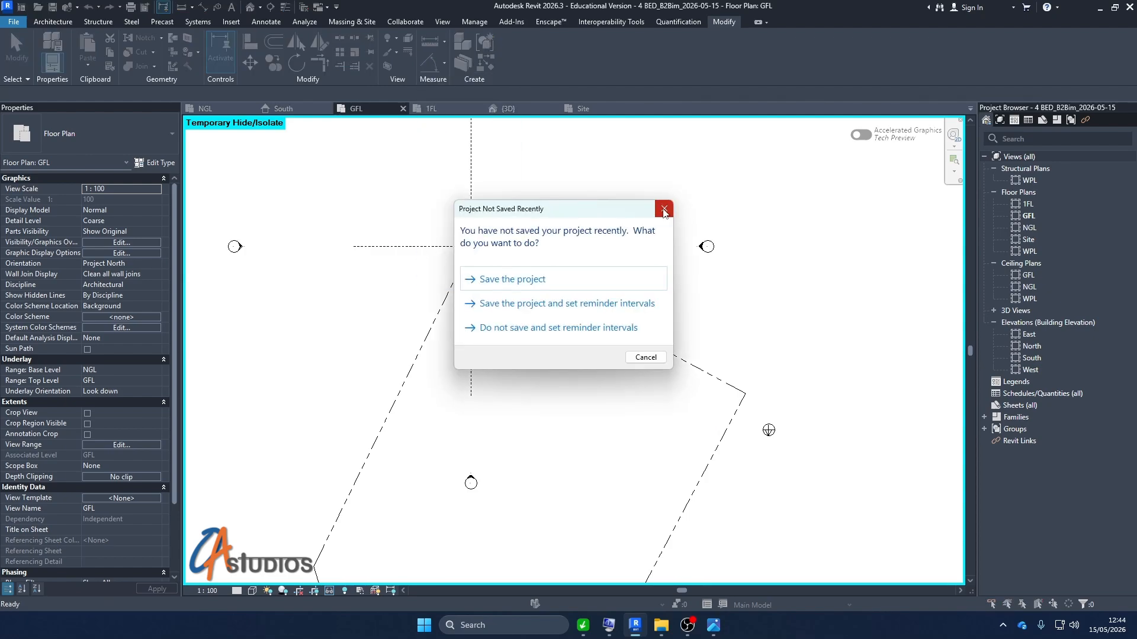
key(Escape)
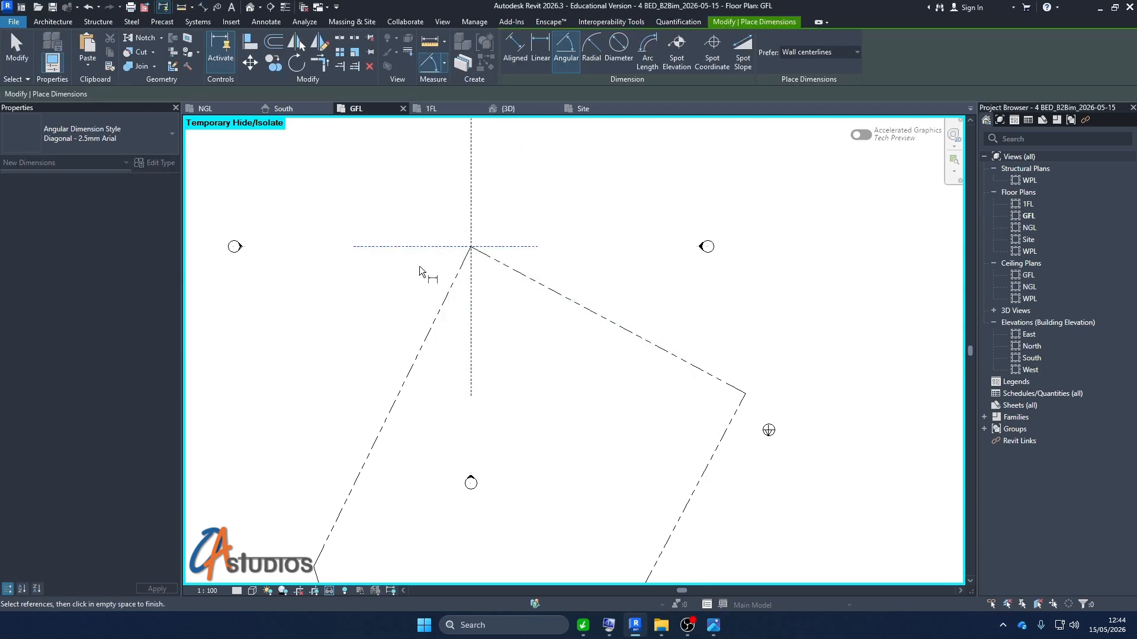
click(443, 303)
scroll(391, 276, up, 3)
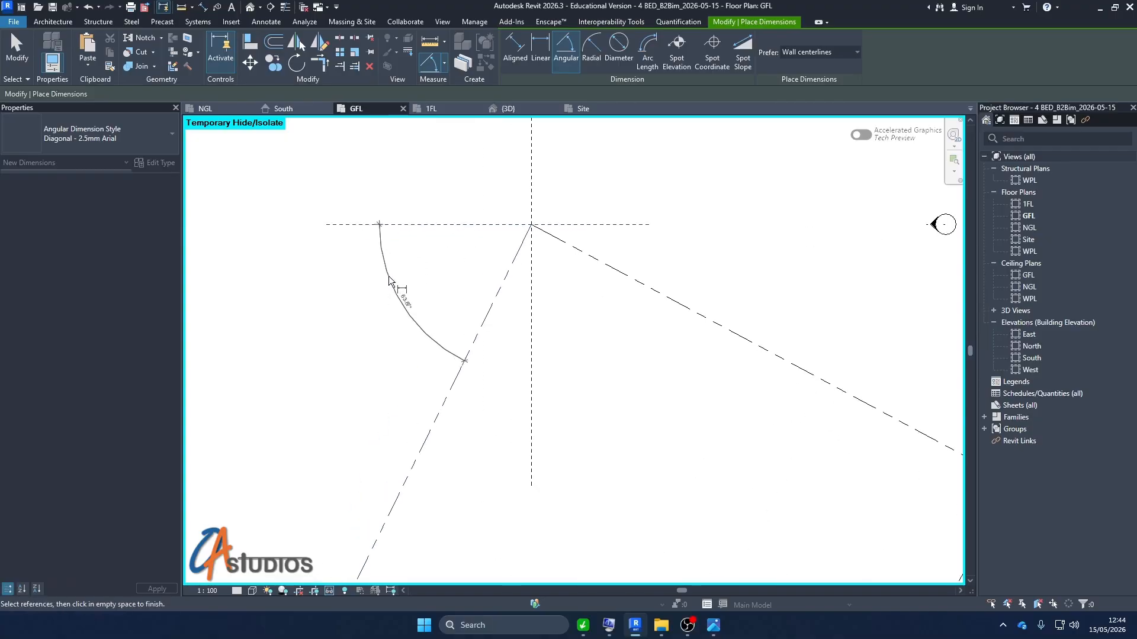
click(388, 278)
scroll(408, 291, up, 3)
scroll(443, 329, down, 3)
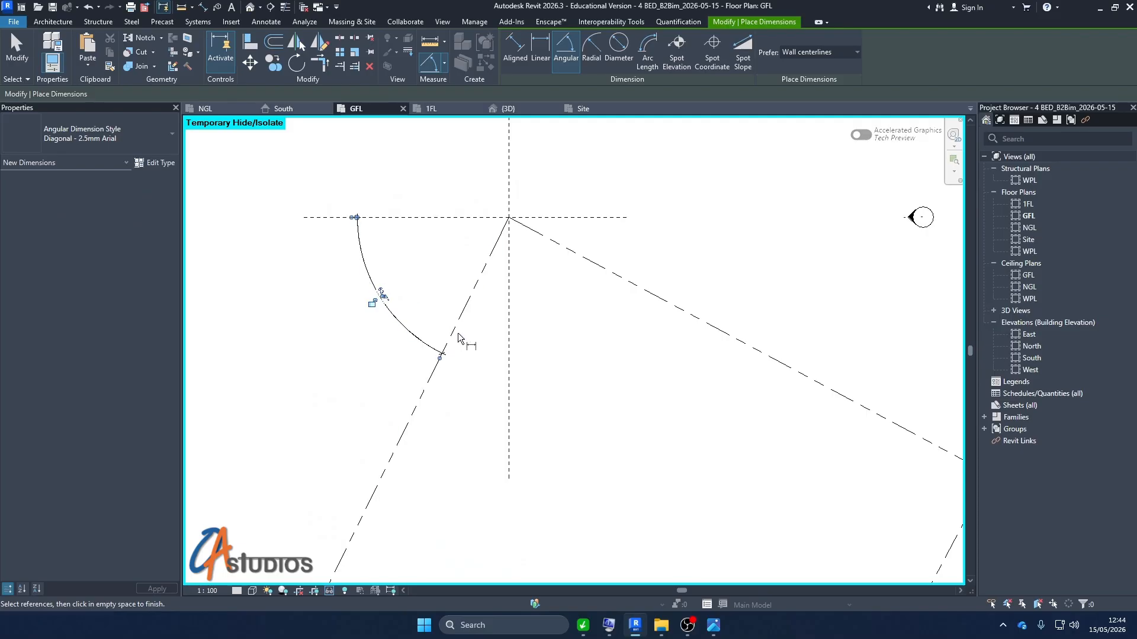
Step: Place an angular dimension between the sloping property line and the lower part of the vertical detail line
click(455, 333)
click(506, 343)
click(495, 338)
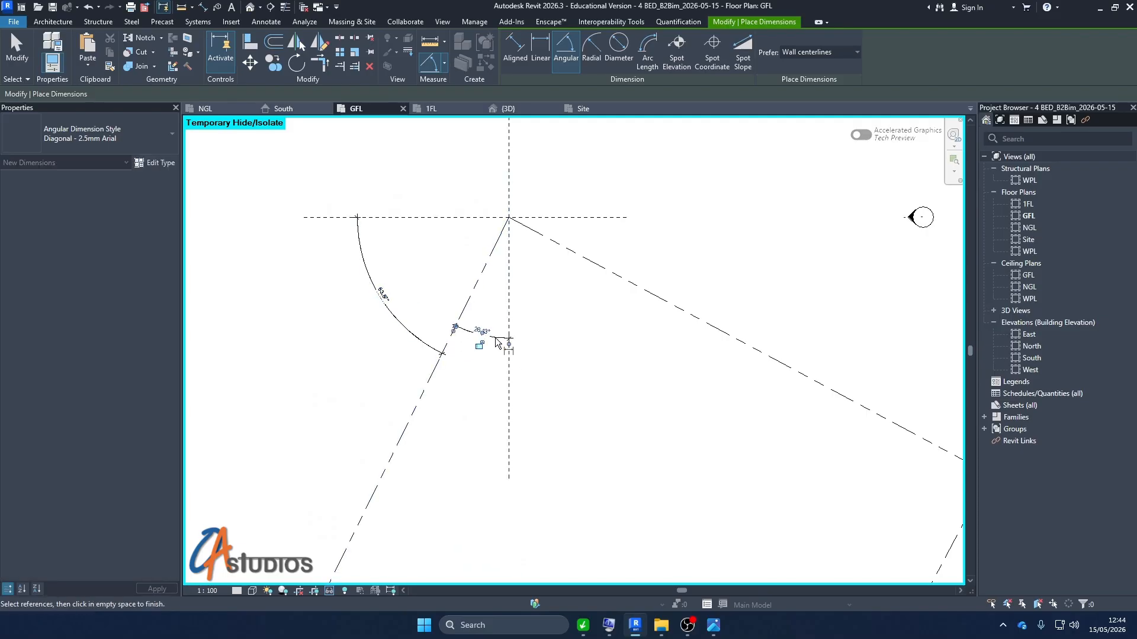
scroll(468, 334, down, 2)
scroll(401, 429, down, 3)
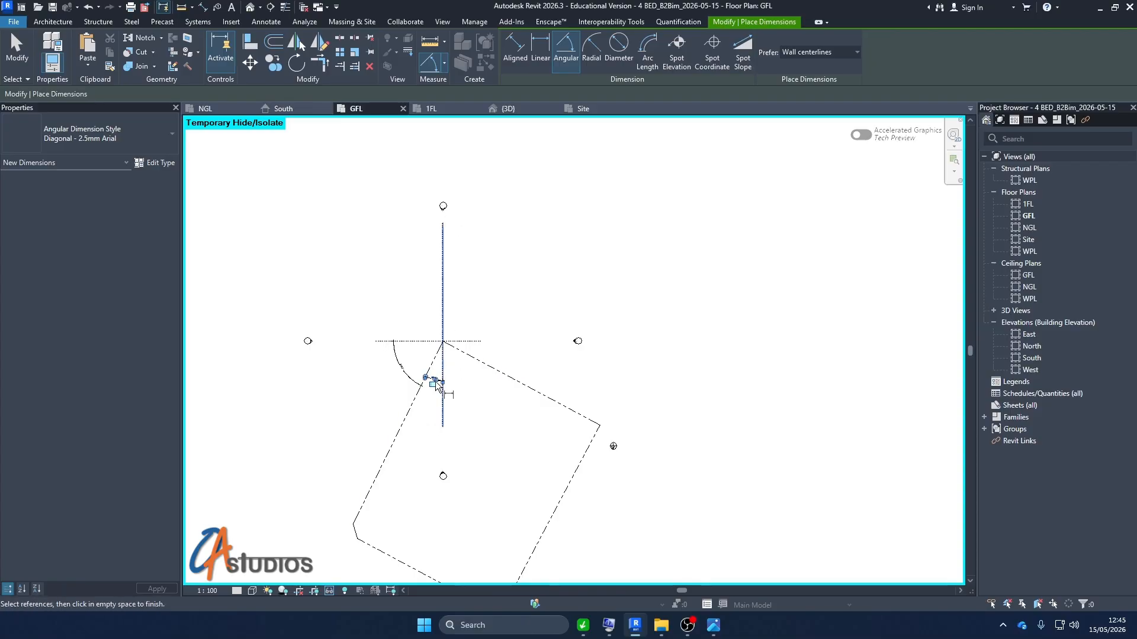
scroll(418, 391, up, 2)
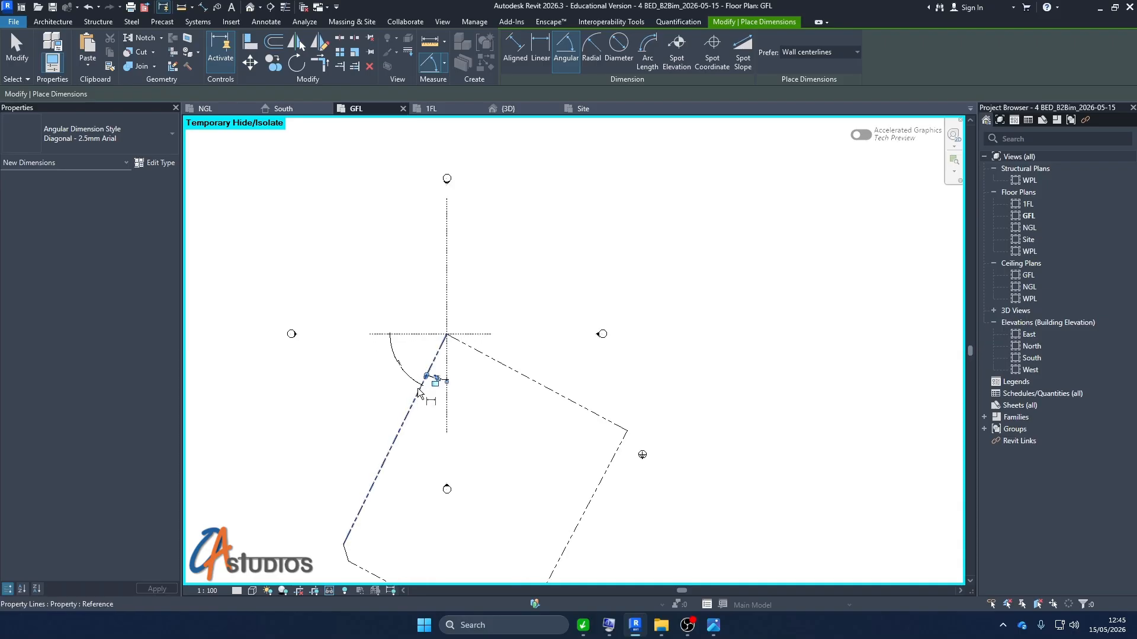
key(Escape)
scroll(441, 275, down, 3)
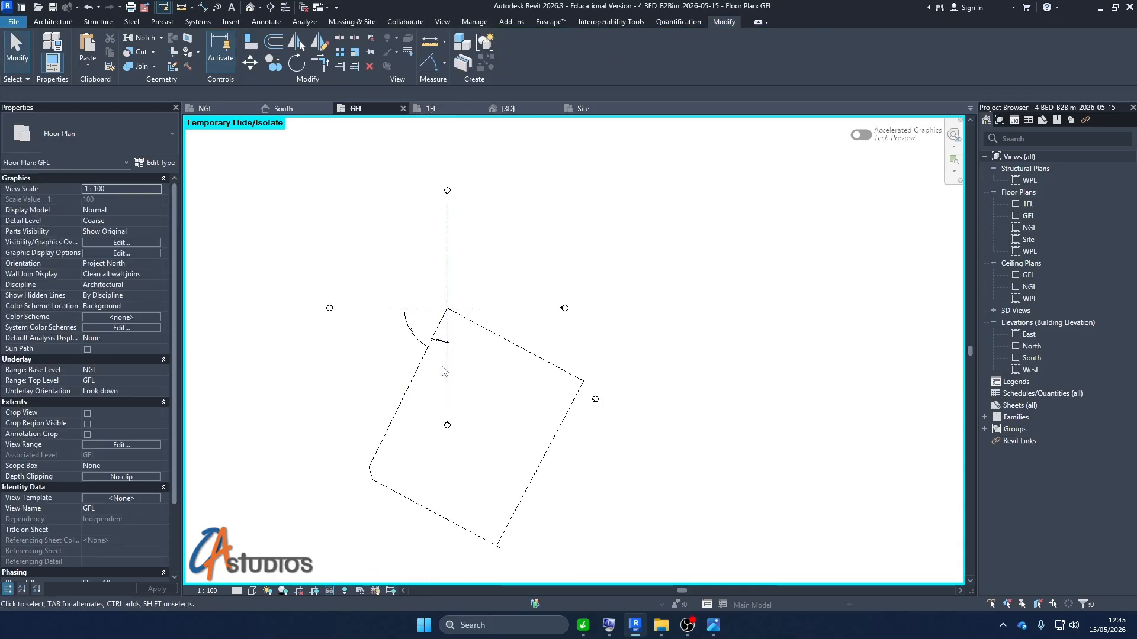
scroll(442, 366, up, 3)
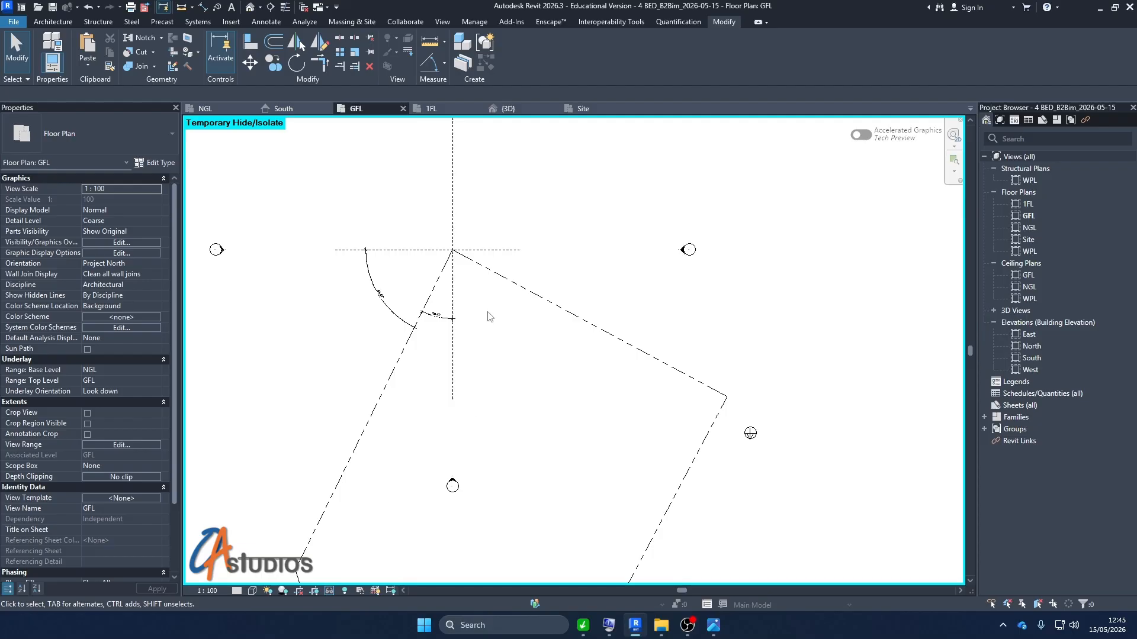
Step: Rotate Project North with the Align selected line or plane option, using the vertical detail line as the reference
click(479, 22)
click(572, 66)
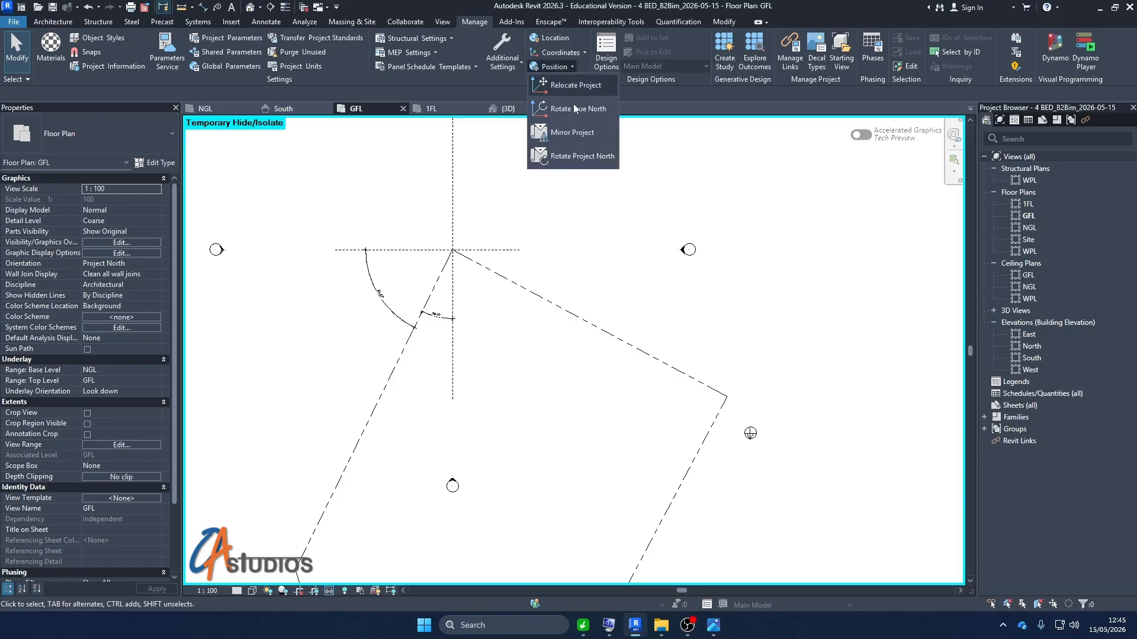
click(584, 157)
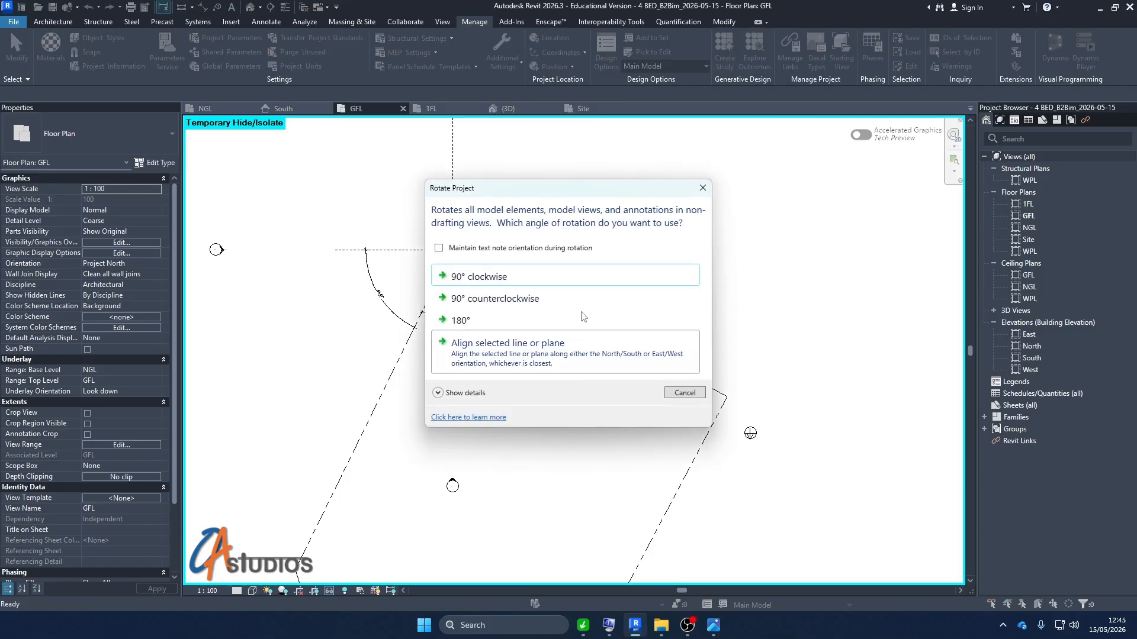
click(727, 335)
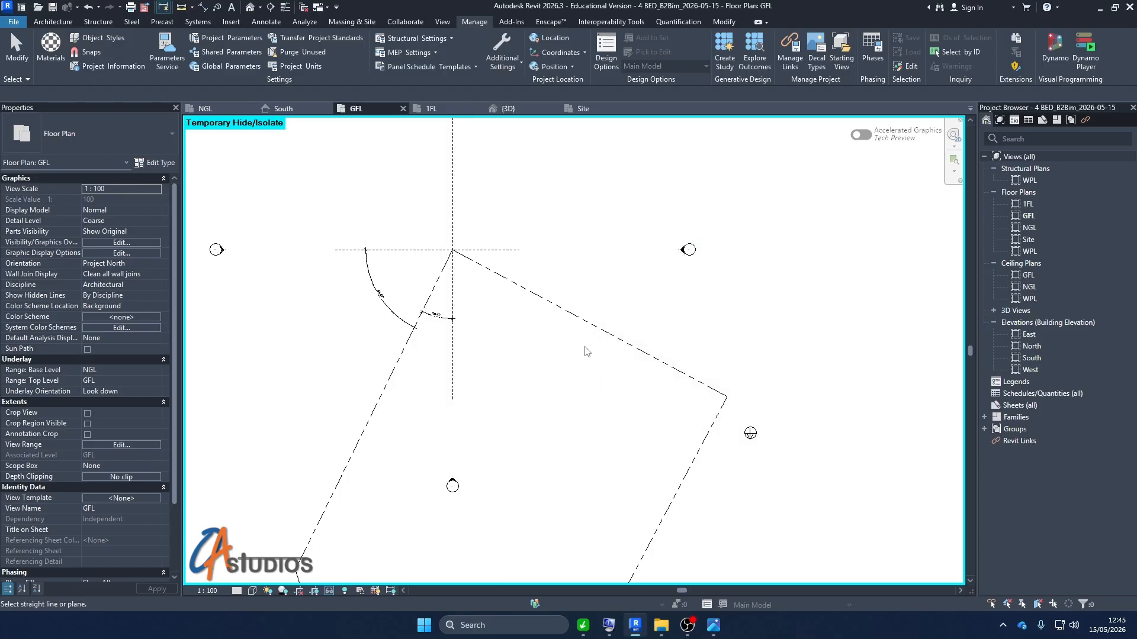
click(454, 291)
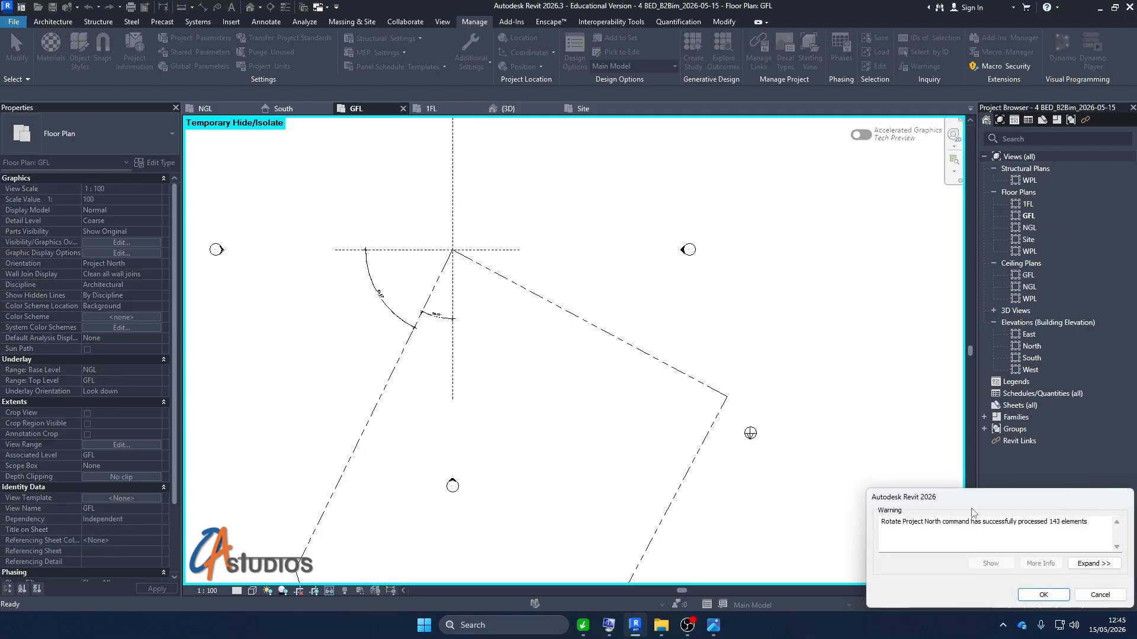
drag(976, 504, 806, 301)
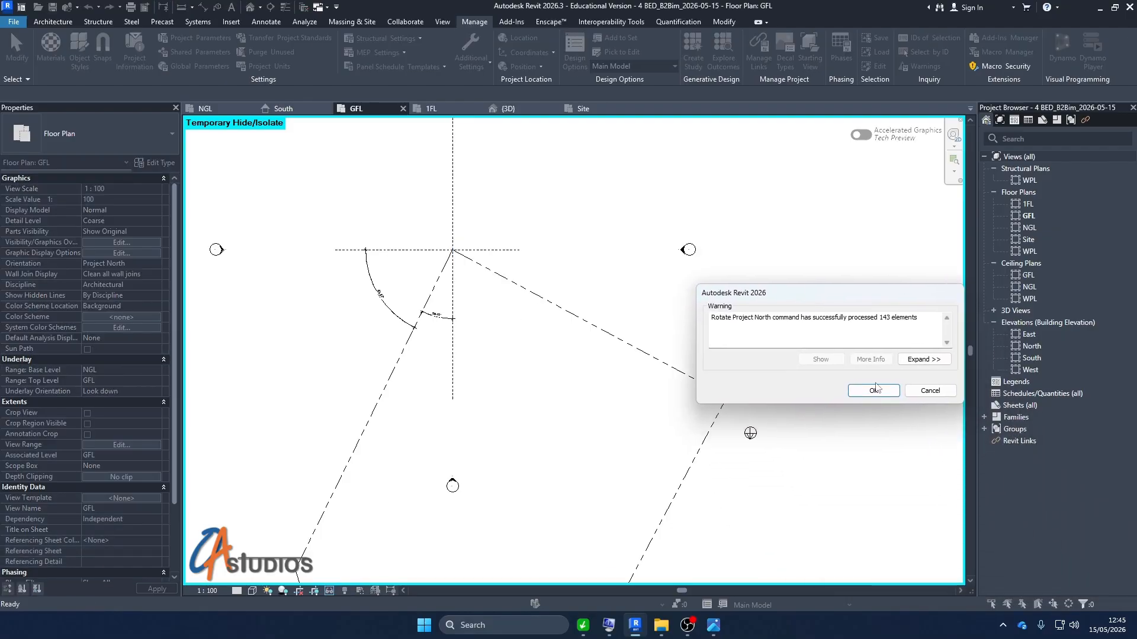
click(873, 391)
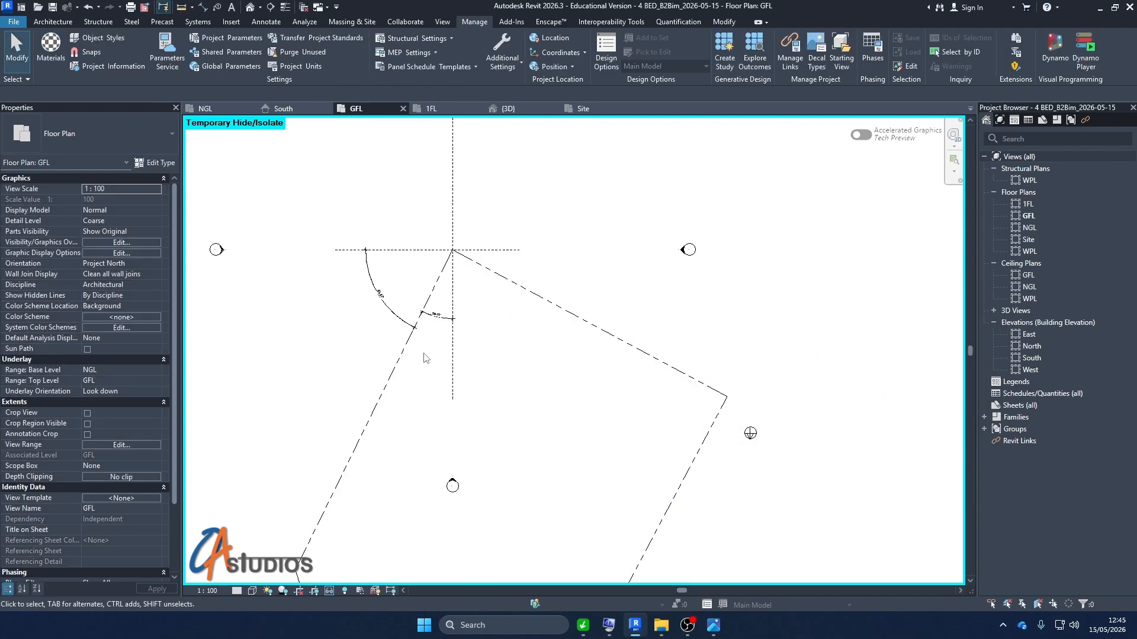
Step: Delete both angular dimensions between the detail lines and the property line
scroll(470, 296, up, 3)
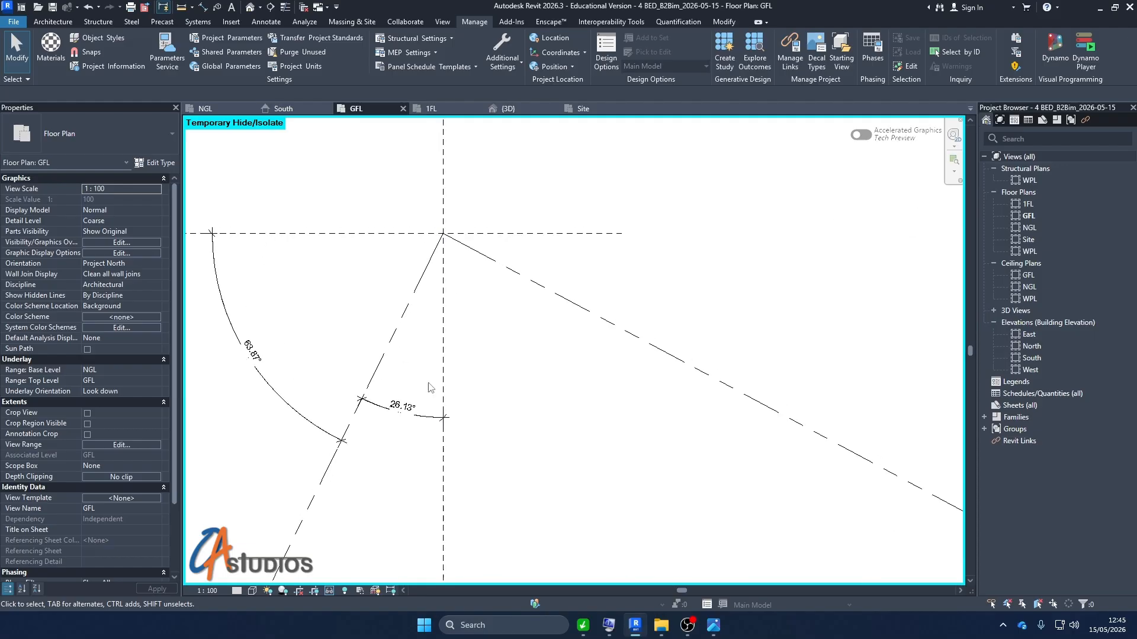
scroll(396, 327, down, 2)
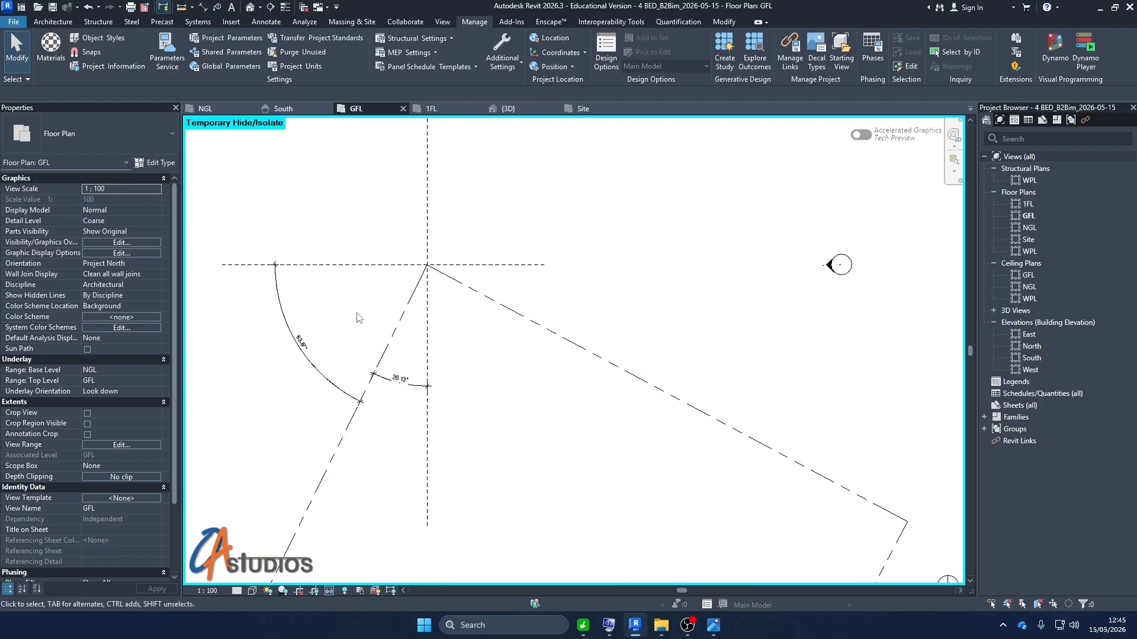
scroll(358, 318, down, 2)
click(318, 329)
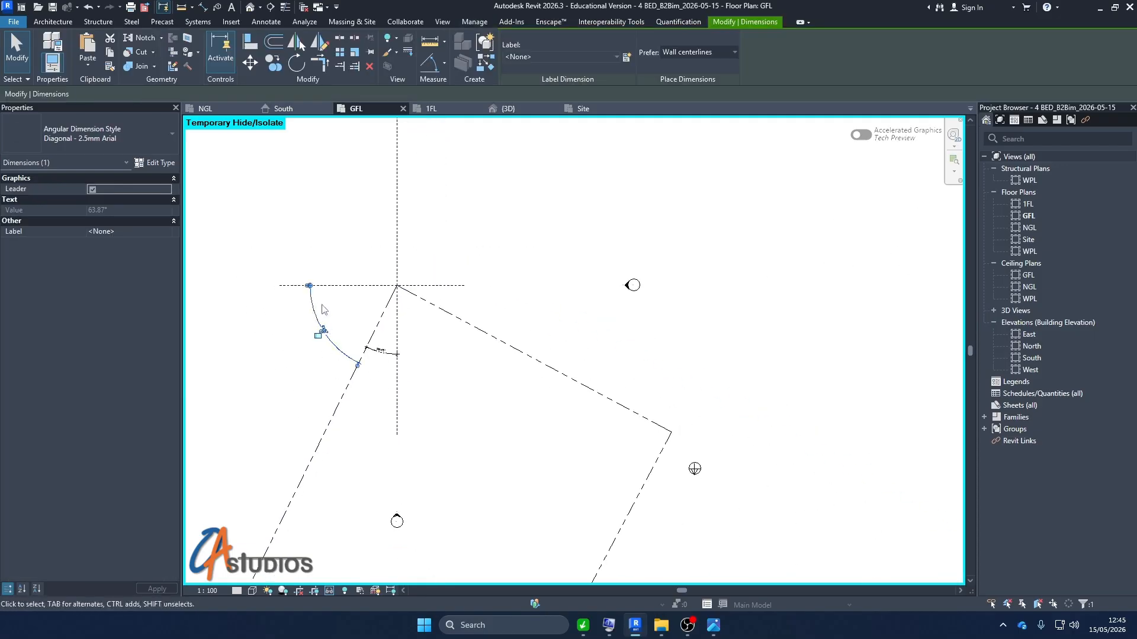
key(Delete)
click(385, 351)
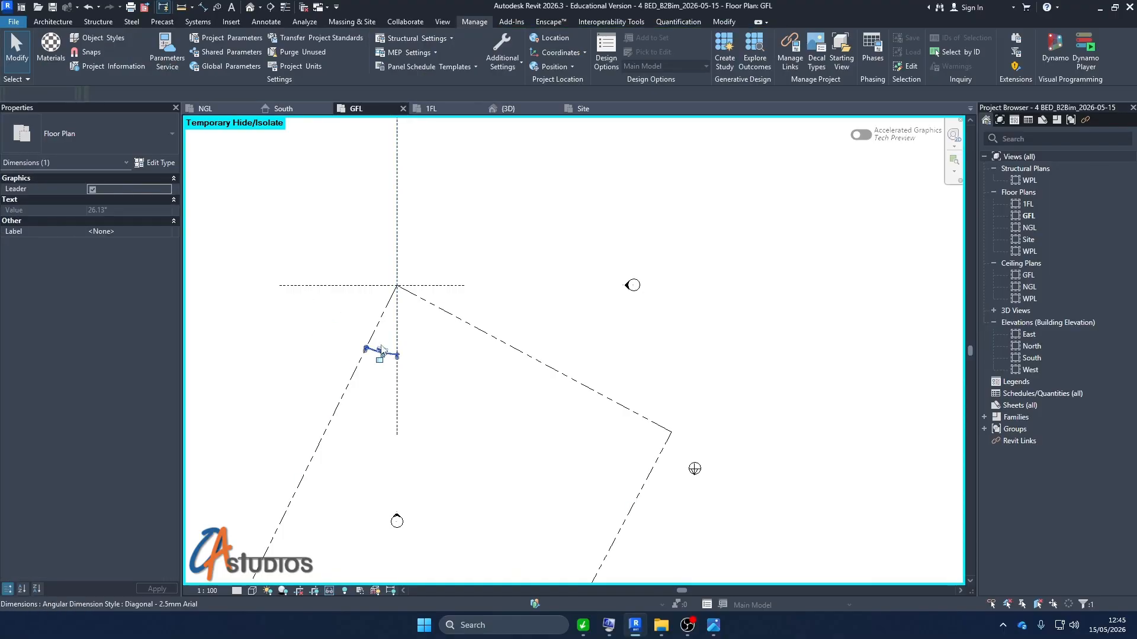
key(Delete)
Step: Rotate Project North with the Align selected line or plane option, using the plot's left sloping property line as the reference
scroll(389, 315, up, 1)
scroll(514, 261, down, 4)
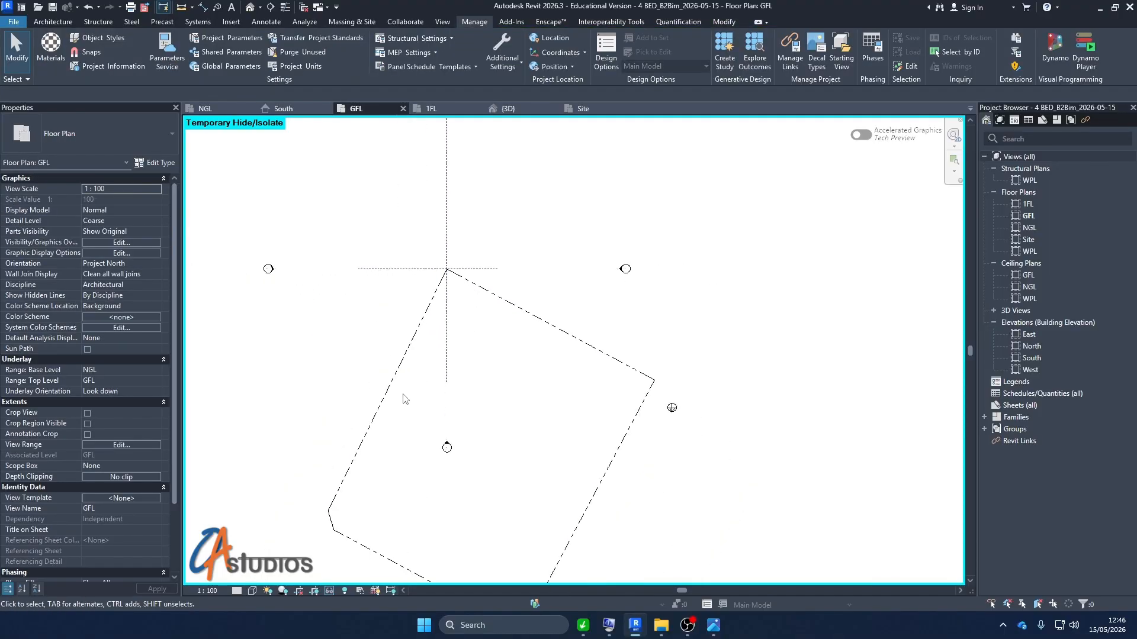
scroll(407, 388, up, 3)
click(569, 68)
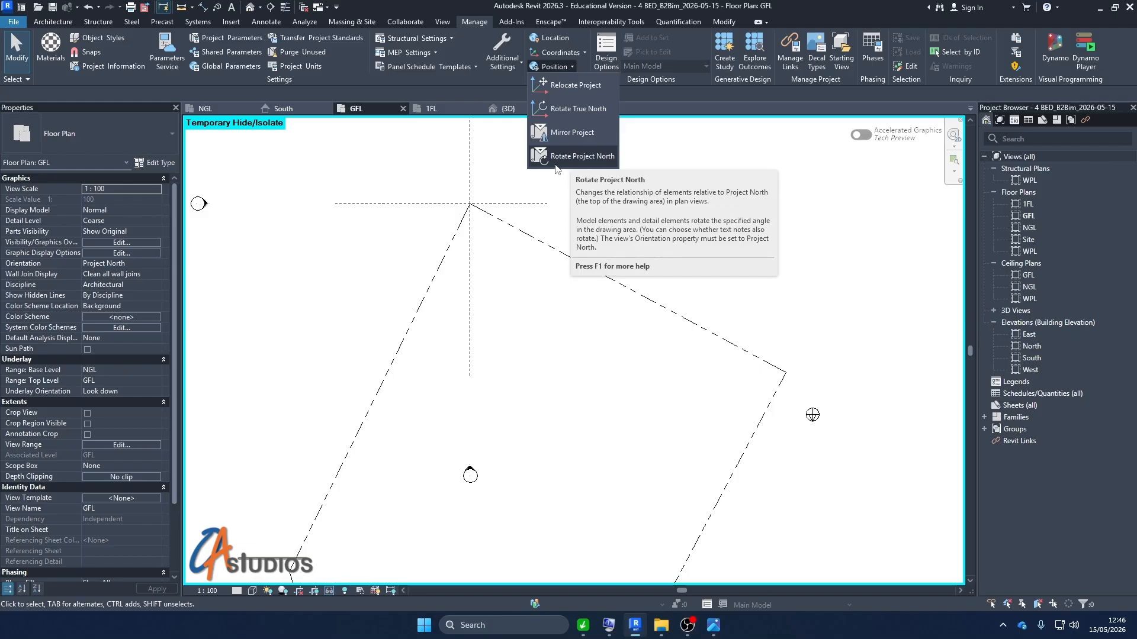
click(564, 156)
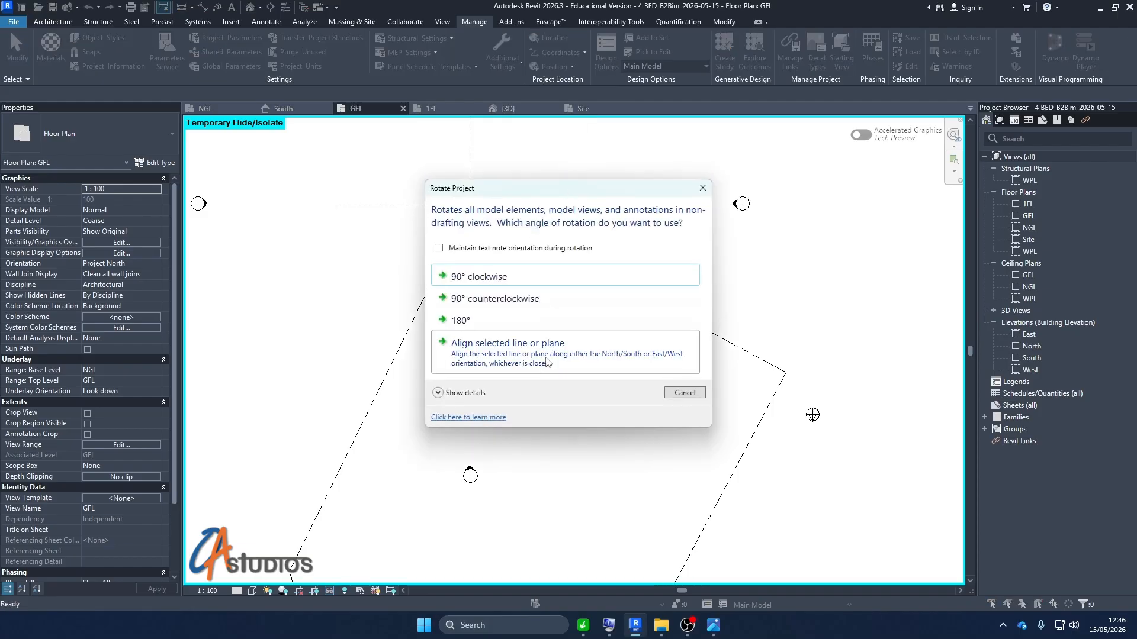
click(608, 358)
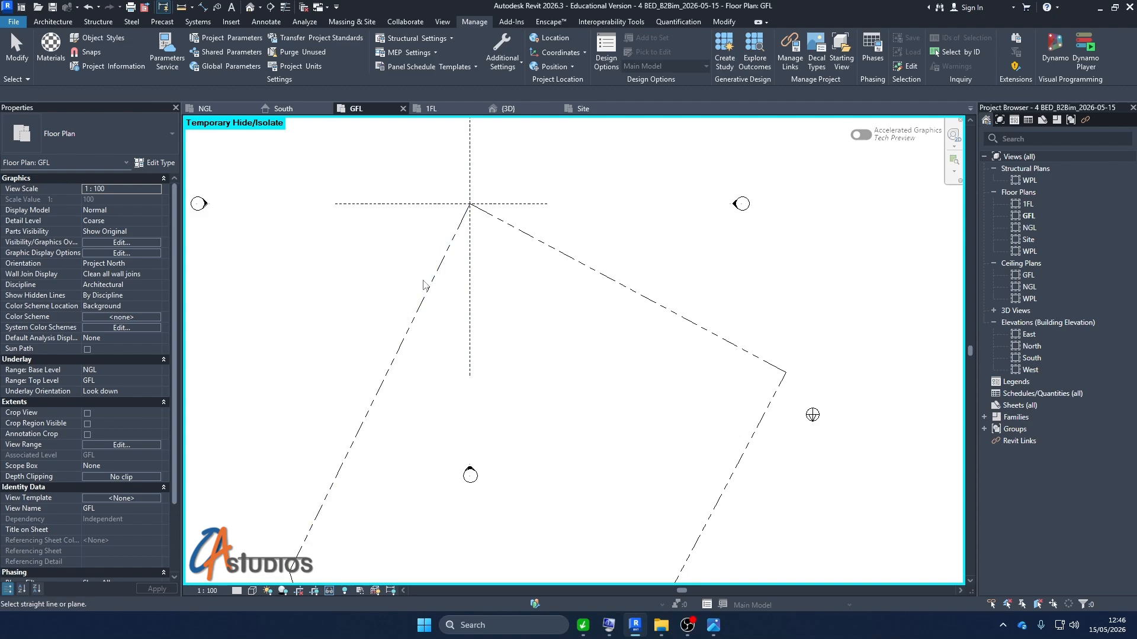
click(416, 327)
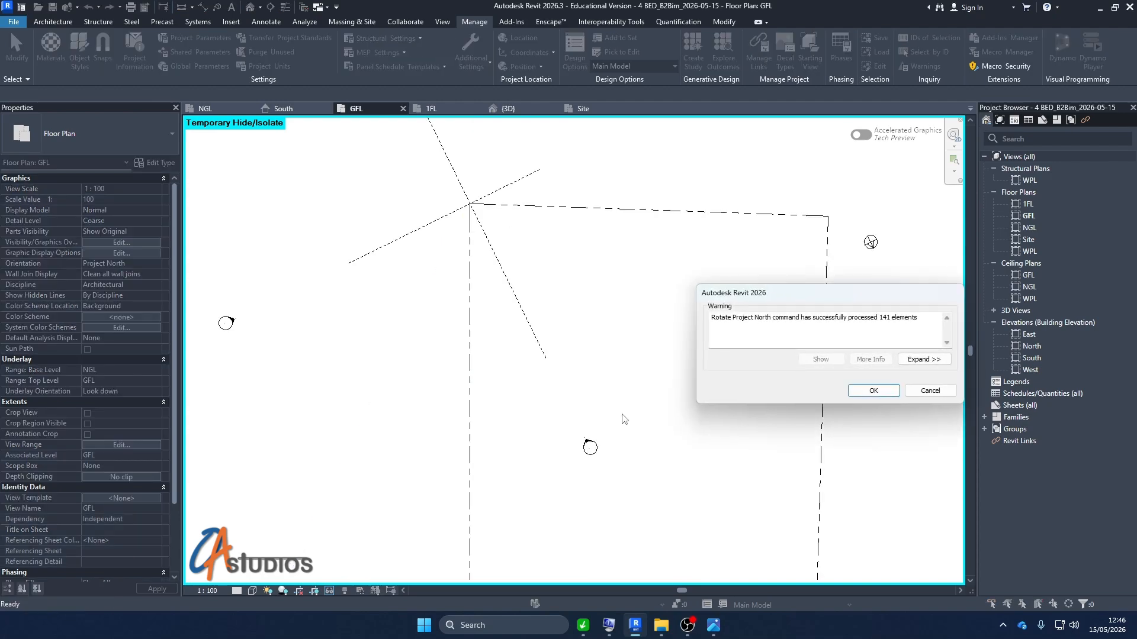
click(874, 390)
scroll(429, 281, down, 2)
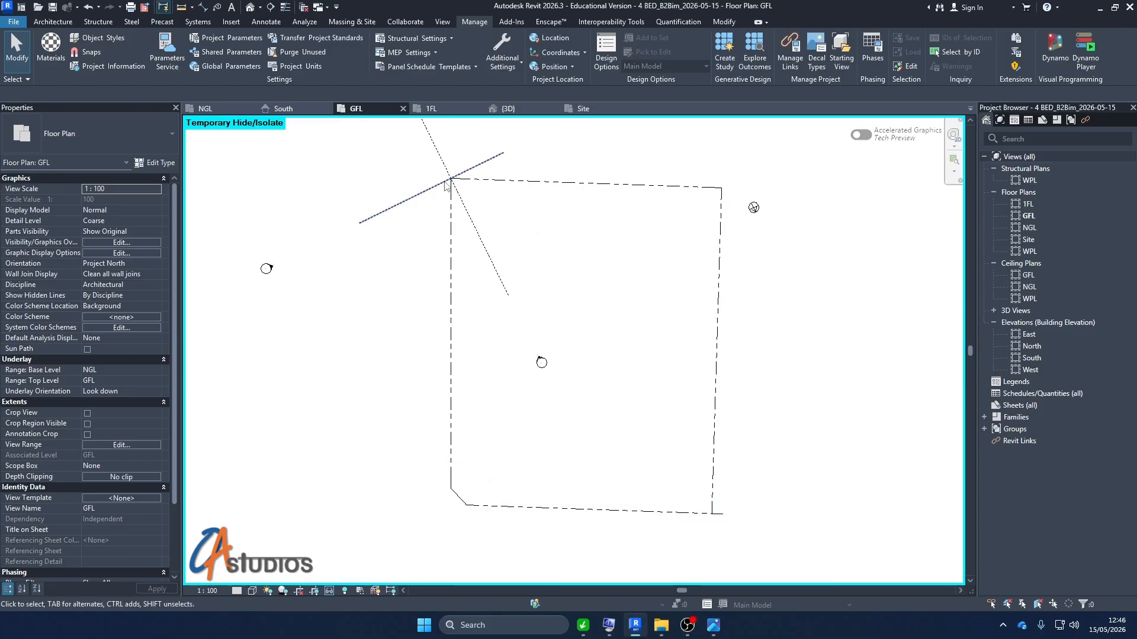
Step: Copy the four-line rectangular building outline from the Site plan and paste it into the GFL plan at the matching location
scroll(441, 296, down, 2)
scroll(447, 222, up, 1)
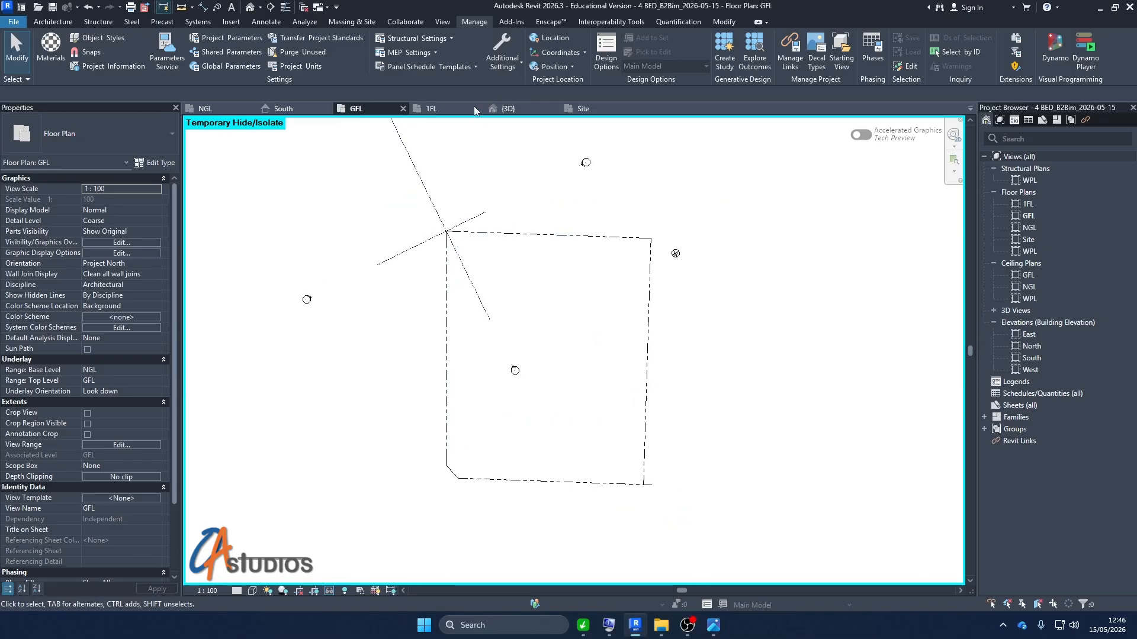
click(585, 109)
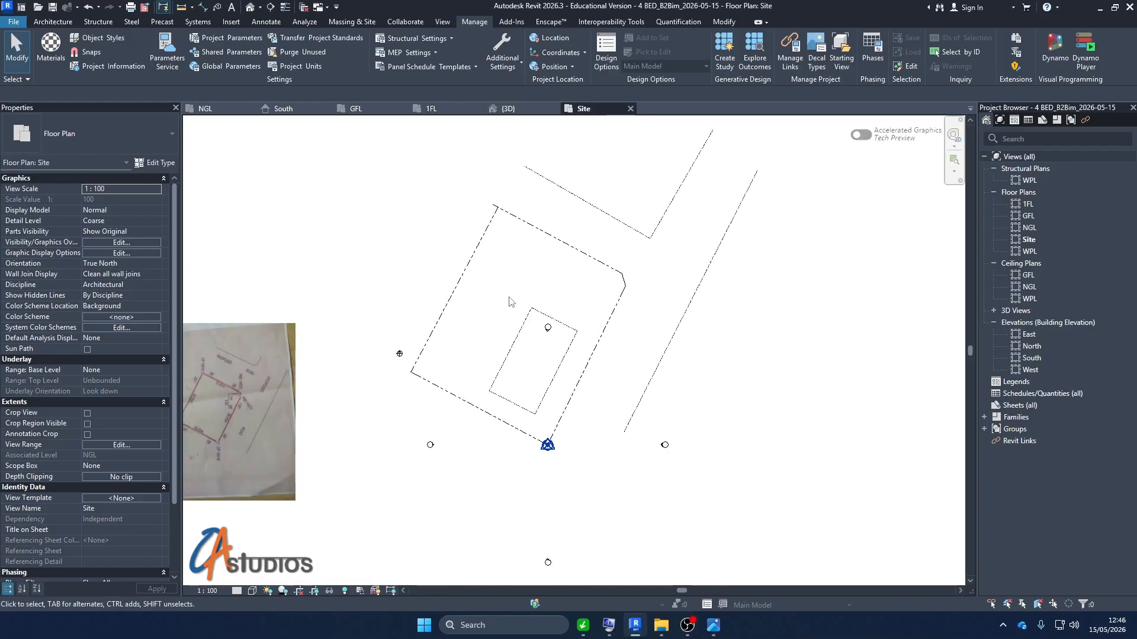
key(Tab)
click(499, 374)
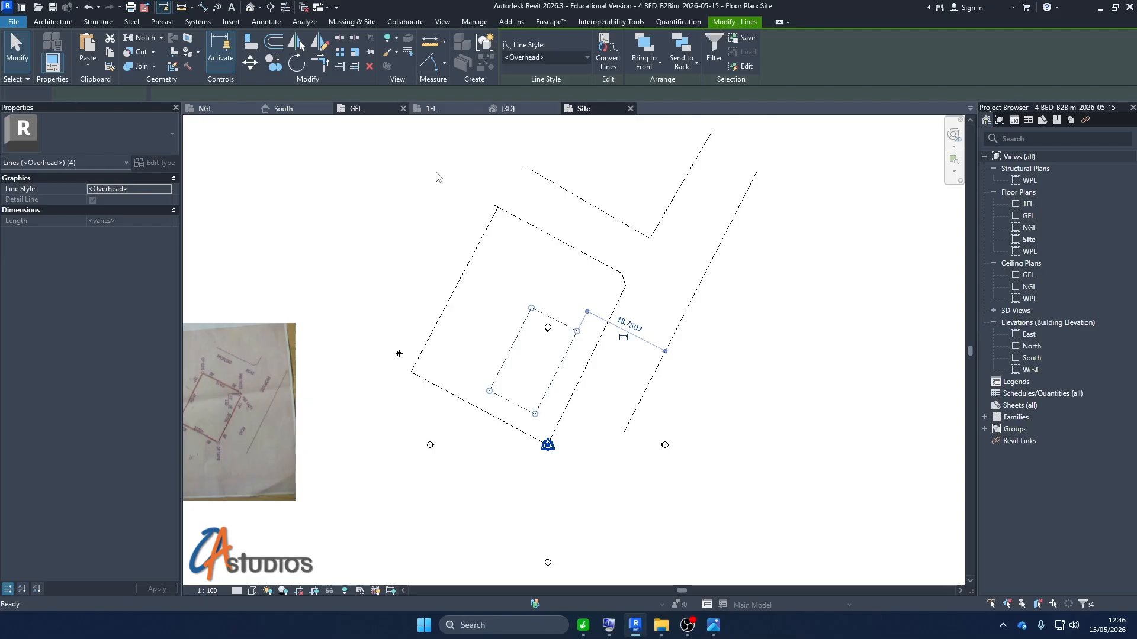
click(87, 66)
click(137, 169)
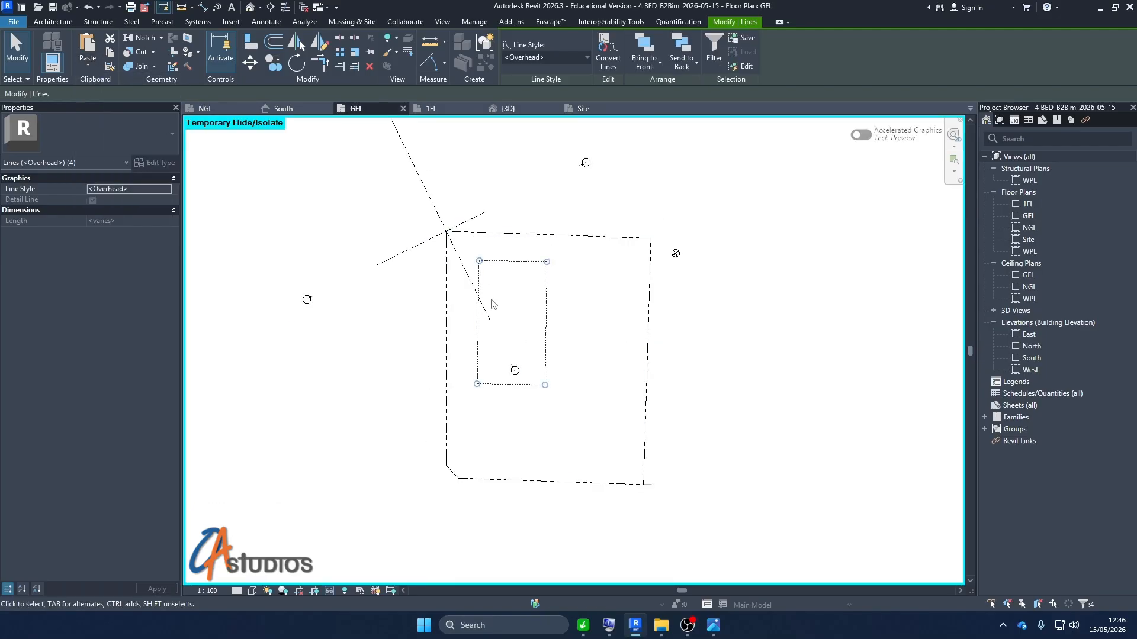
scroll(538, 332, up, 3)
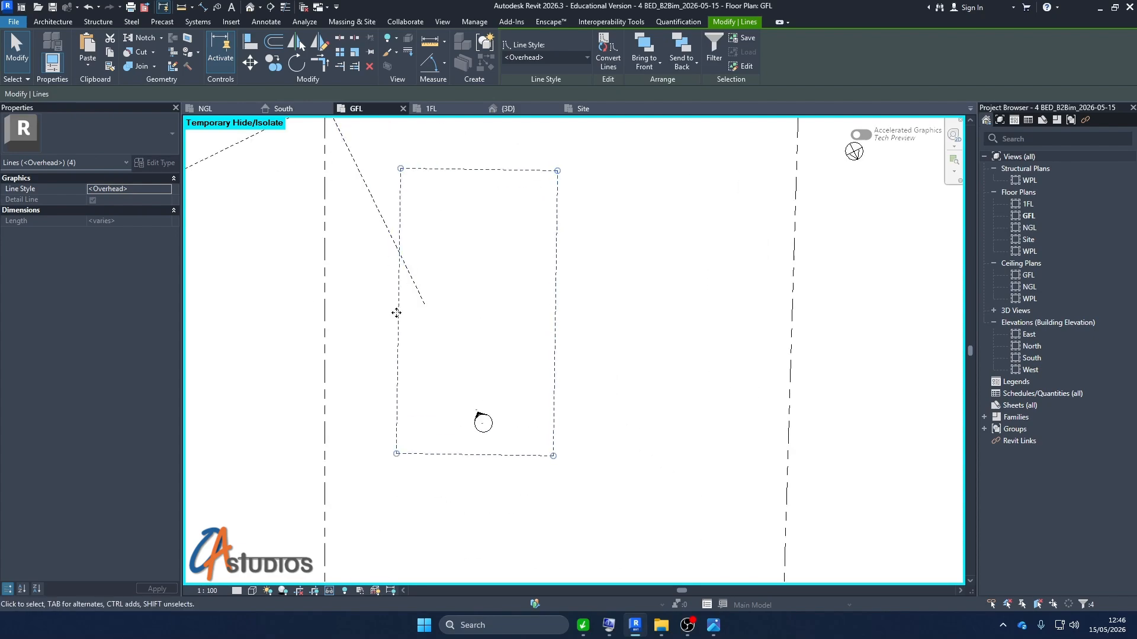
scroll(396, 277, down, 3)
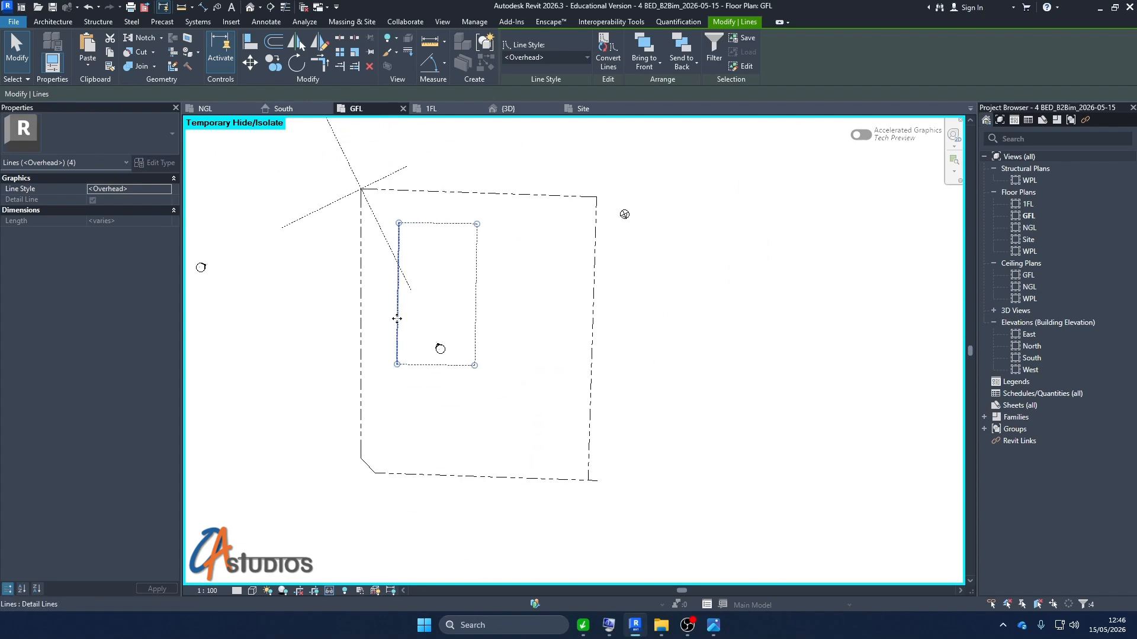
scroll(348, 301, down, 2)
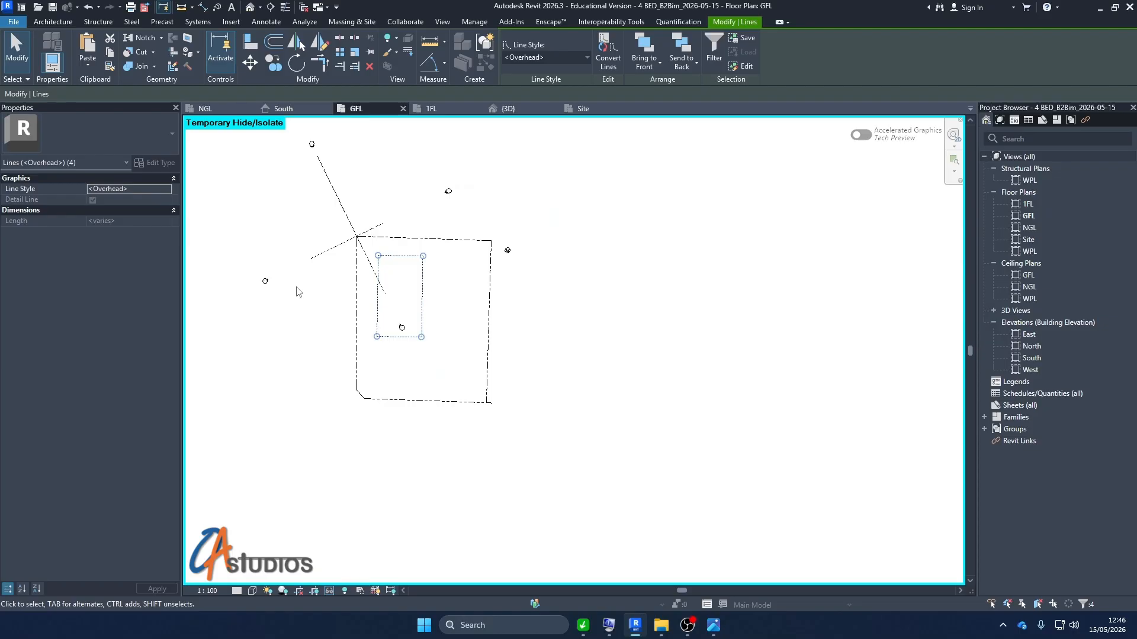
click(309, 291)
scroll(371, 189, up, 2)
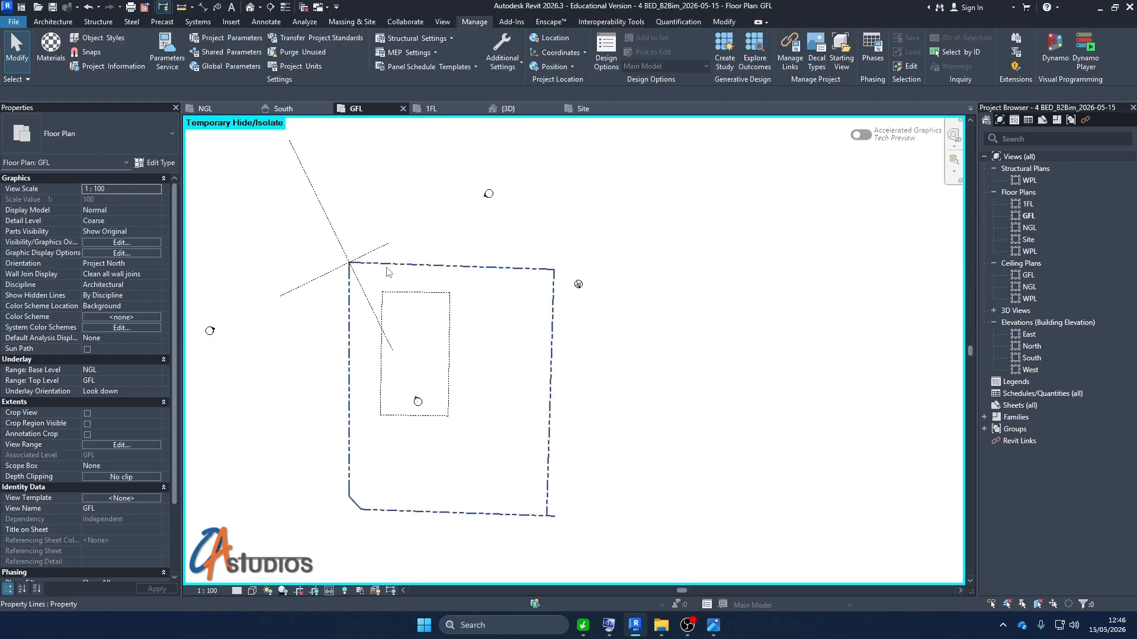
click(566, 69)
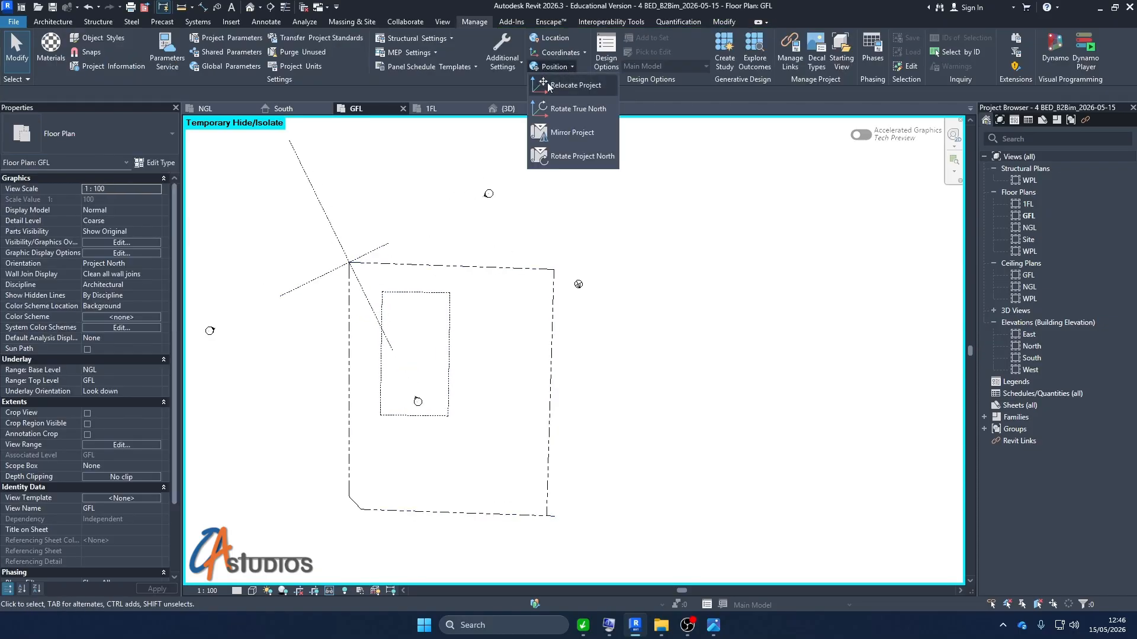
scroll(607, 197, down, 3)
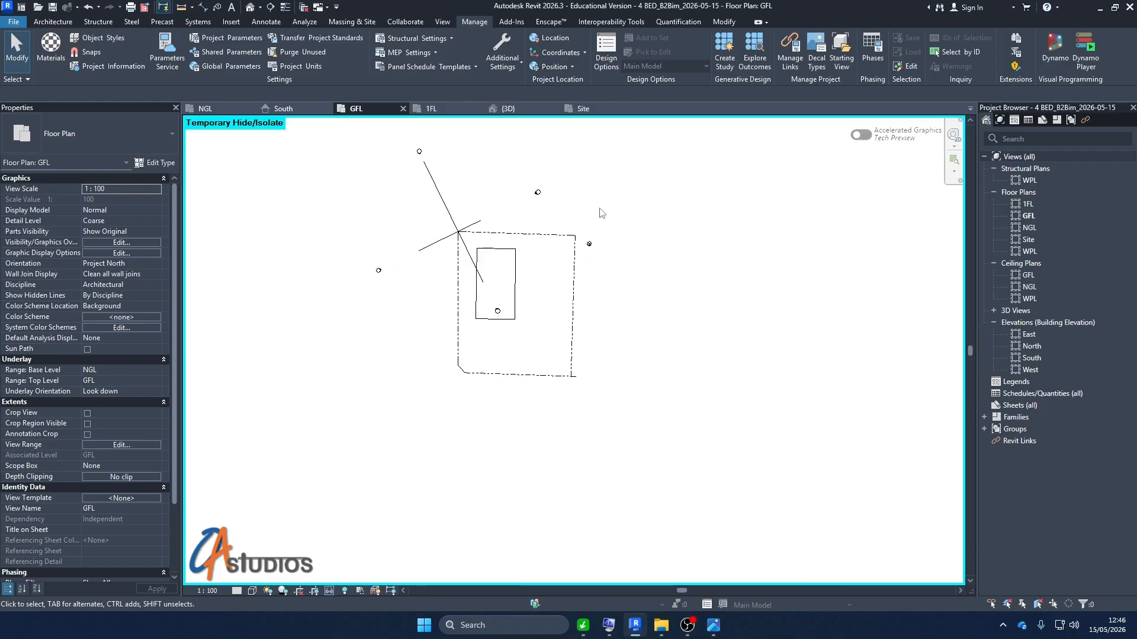
scroll(519, 268, up, 3)
scroll(473, 230, up, 2)
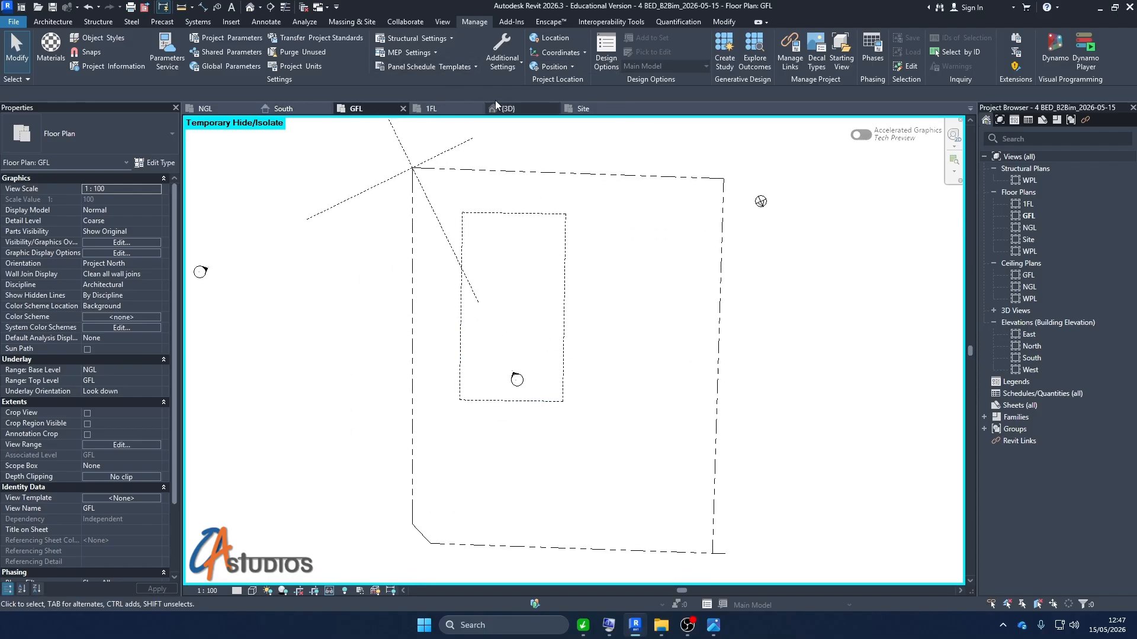
Step: Check the plot orientation in the Site plan and restore the temporarily hidden elements in the GFL plan
click(581, 109)
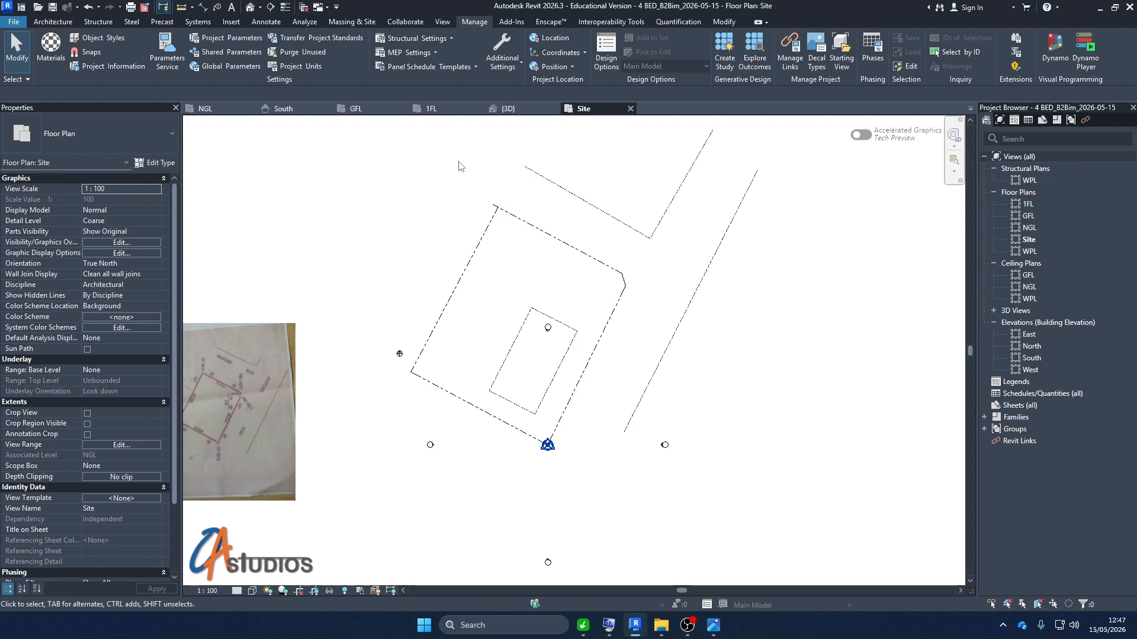
click(356, 109)
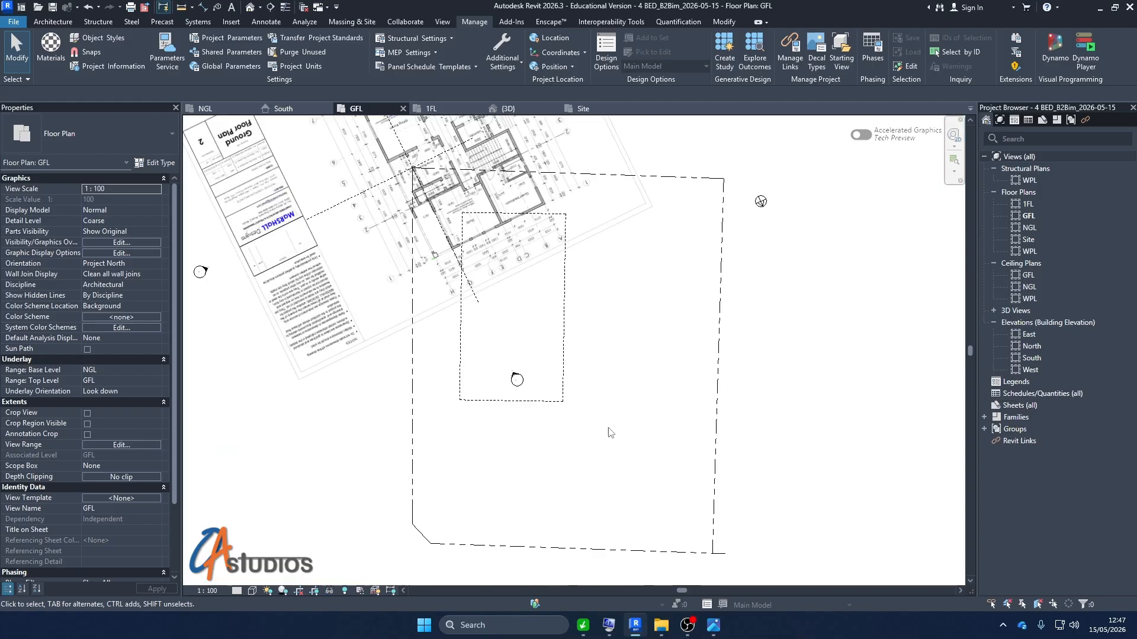
scroll(521, 385, down, 2)
scroll(509, 382, up, 3)
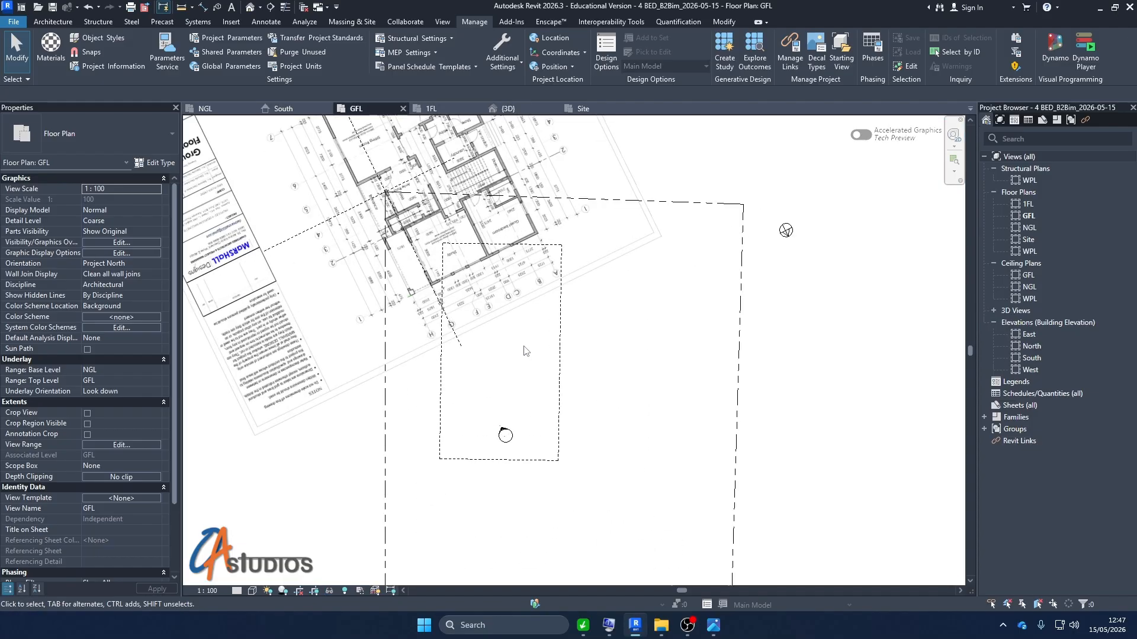
scroll(503, 409, down, 3)
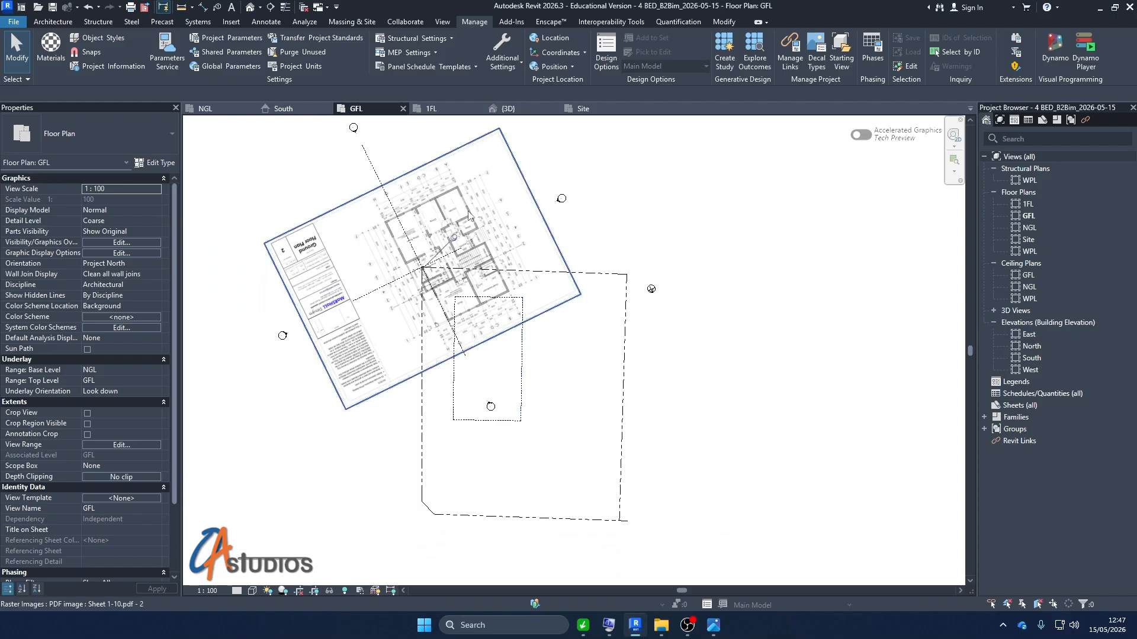
Step: Unpin the ground floor plan PDF image in the GFL plan
click(444, 251)
scroll(454, 239, up, 2)
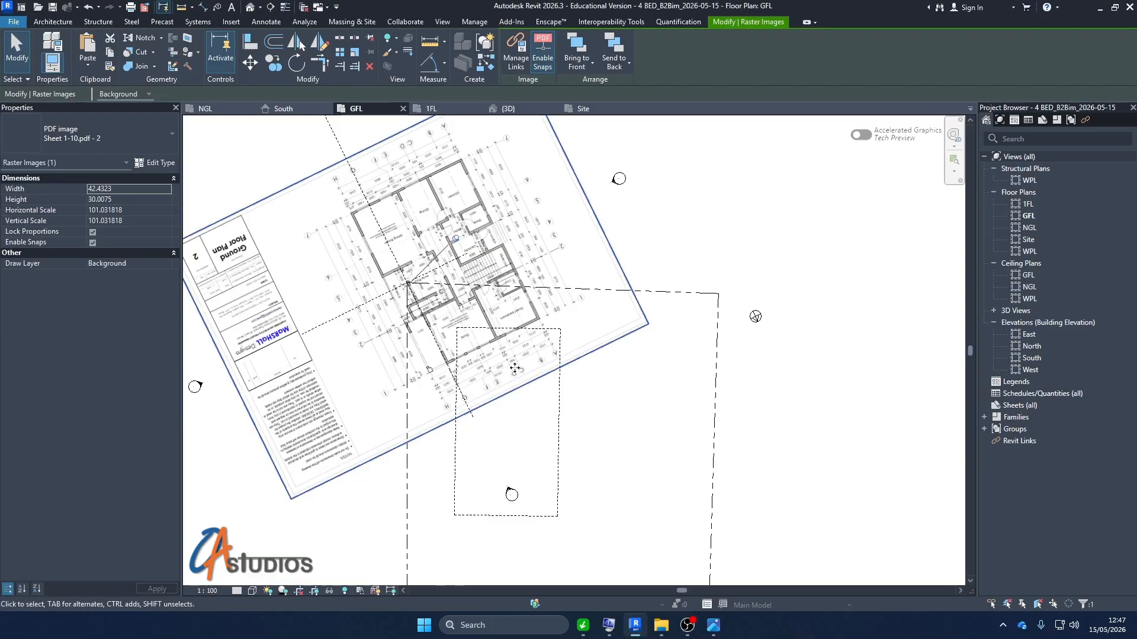
click(456, 238)
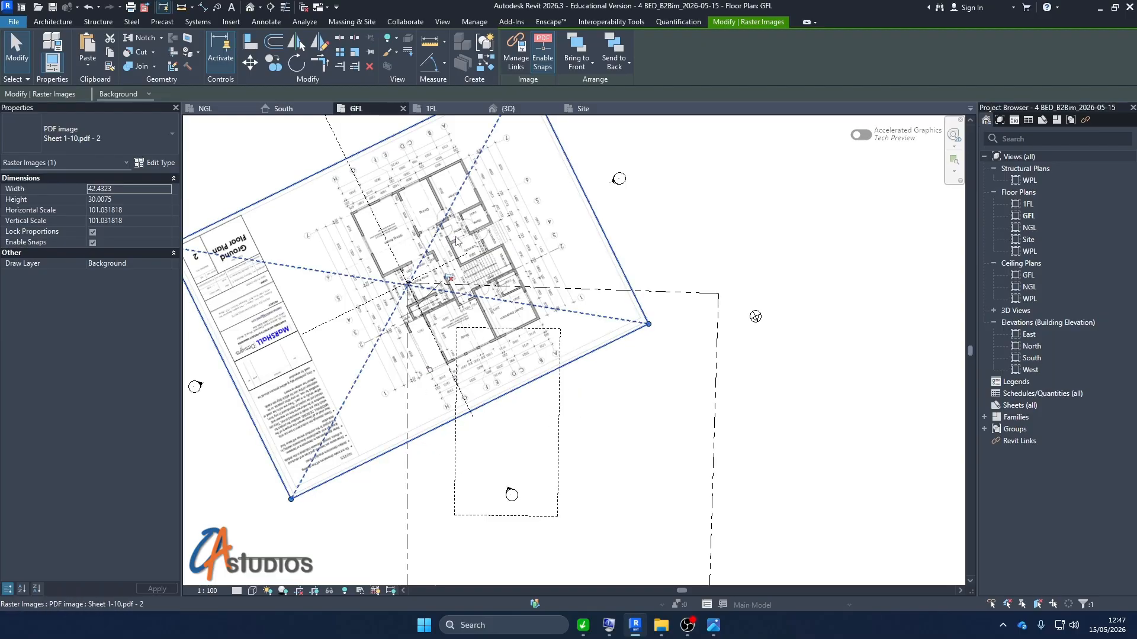
scroll(393, 365, down, 3)
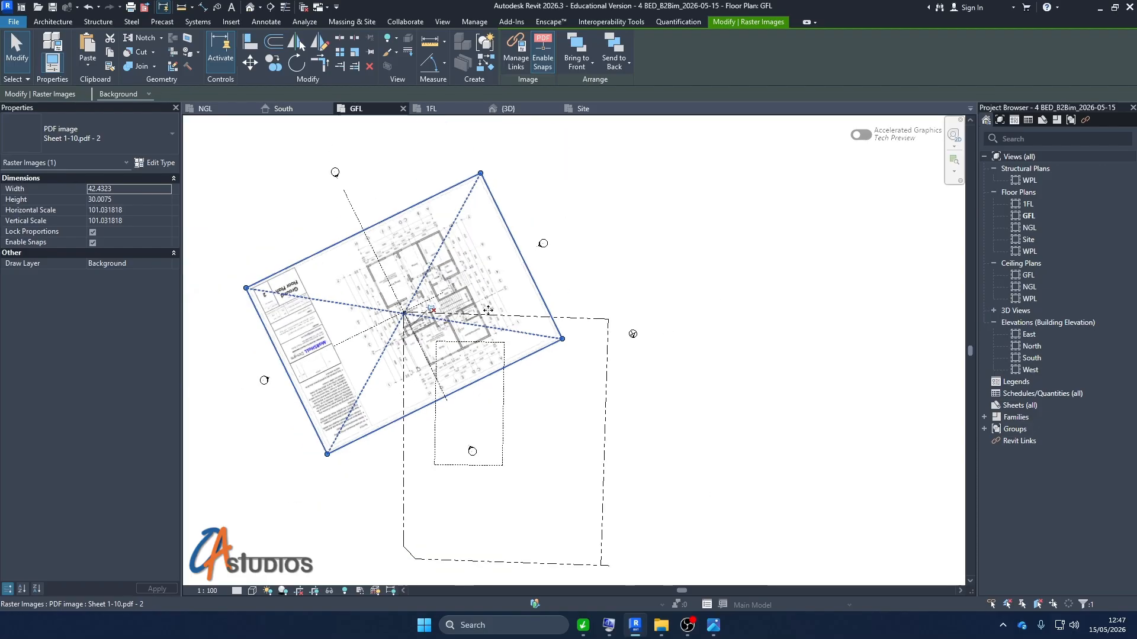
scroll(460, 330, up, 2)
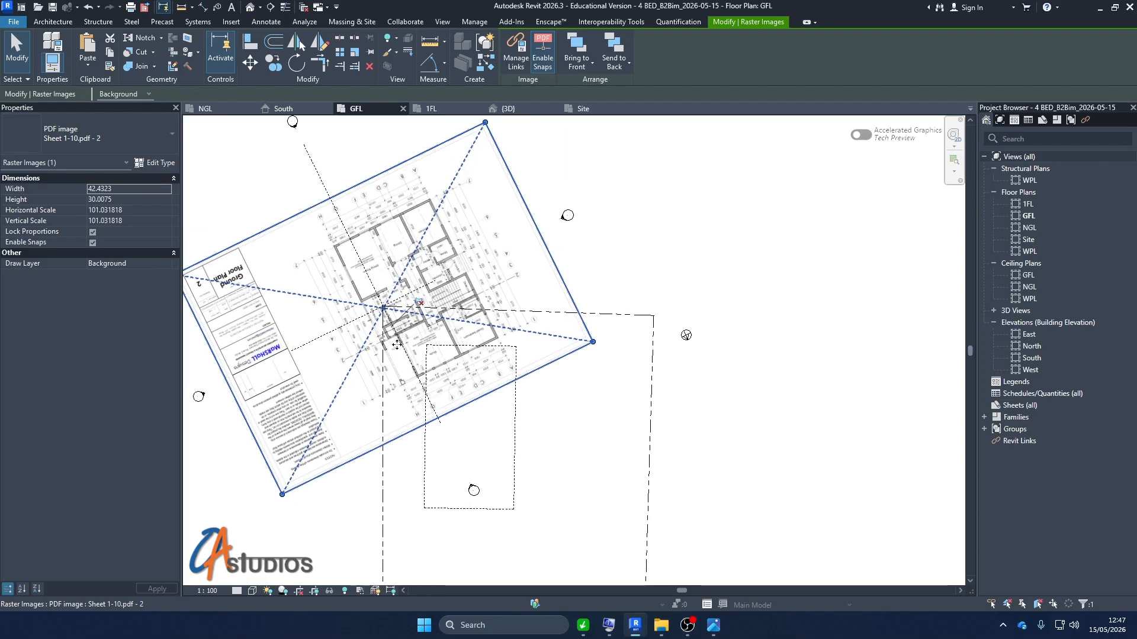
scroll(396, 344, up, 2)
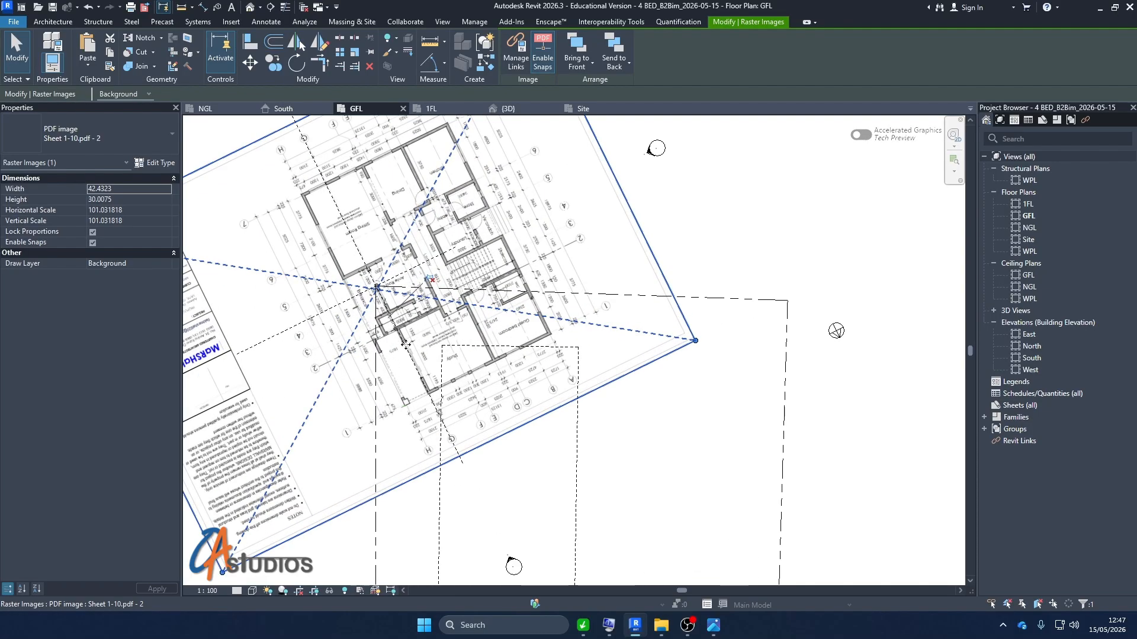
scroll(447, 465, up, 2)
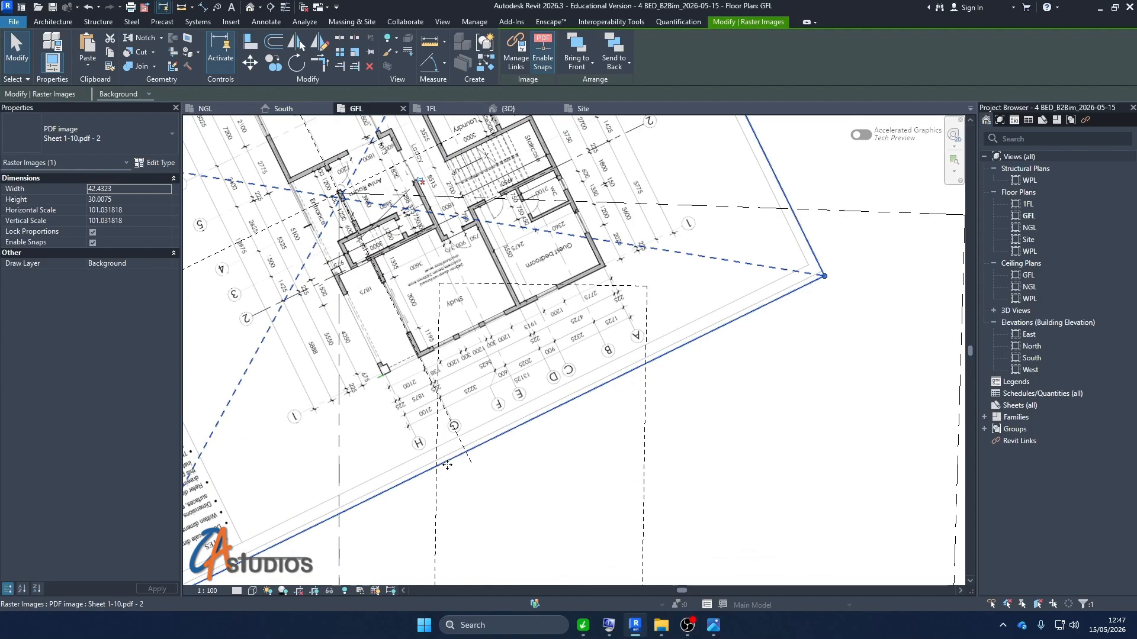
Step: Place an angular dimension between the lower part of the long sloping detail line and the plot's vertical property line
click(429, 69)
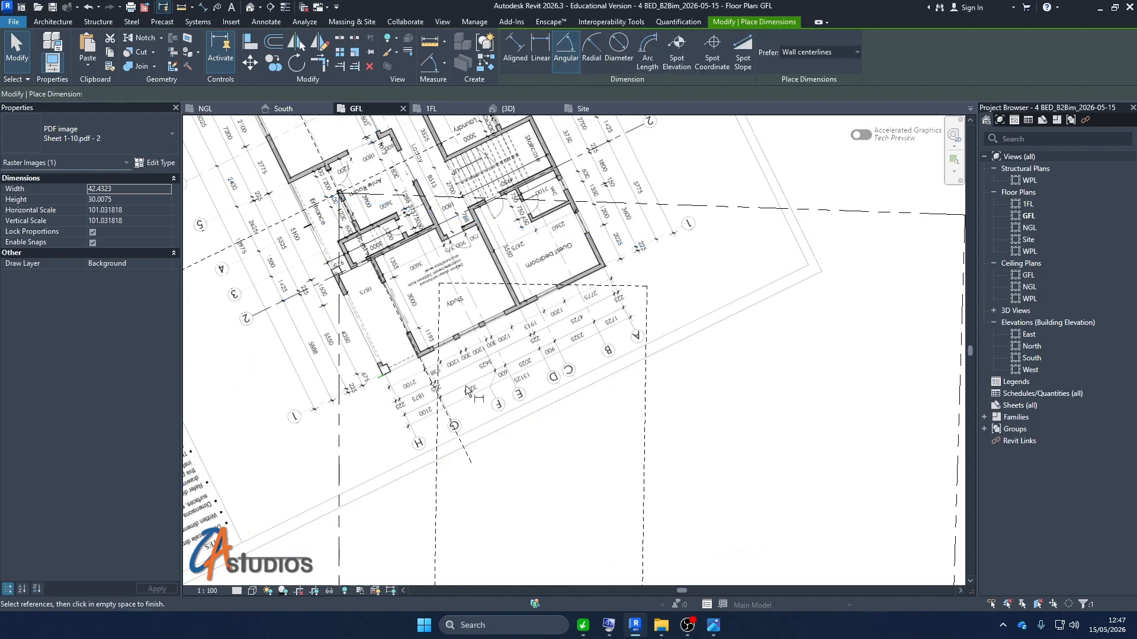
click(467, 460)
click(340, 481)
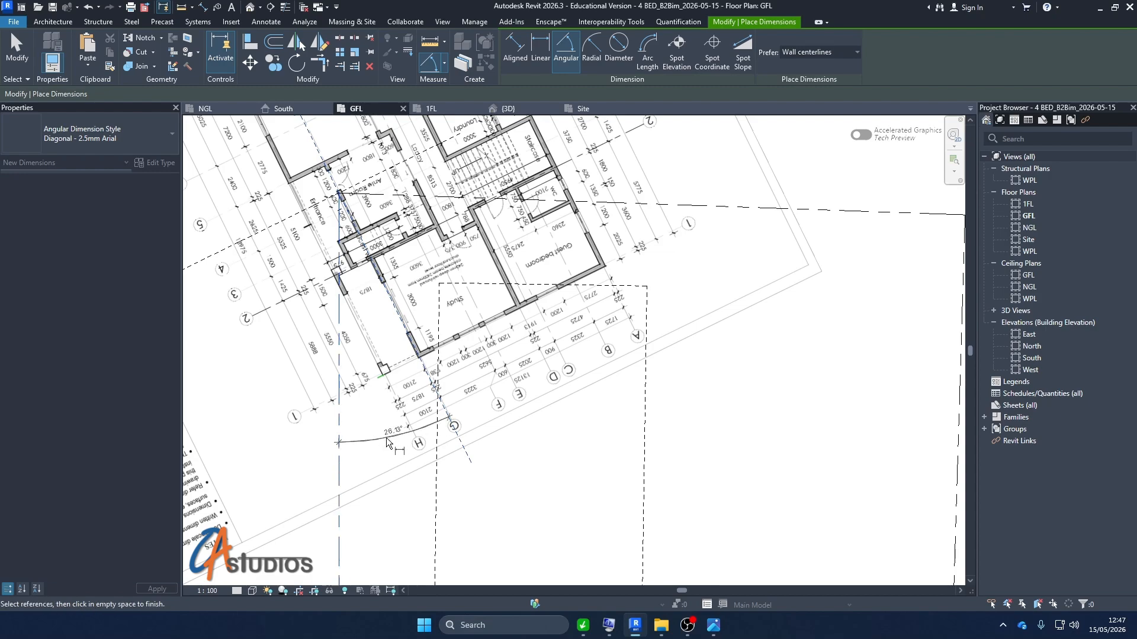
click(403, 520)
scroll(446, 446, down, 3)
key(Escape)
Step: Rotate the ground floor plan PDF image by 26.13° about its centre to square it with the vertical property line
click(580, 382)
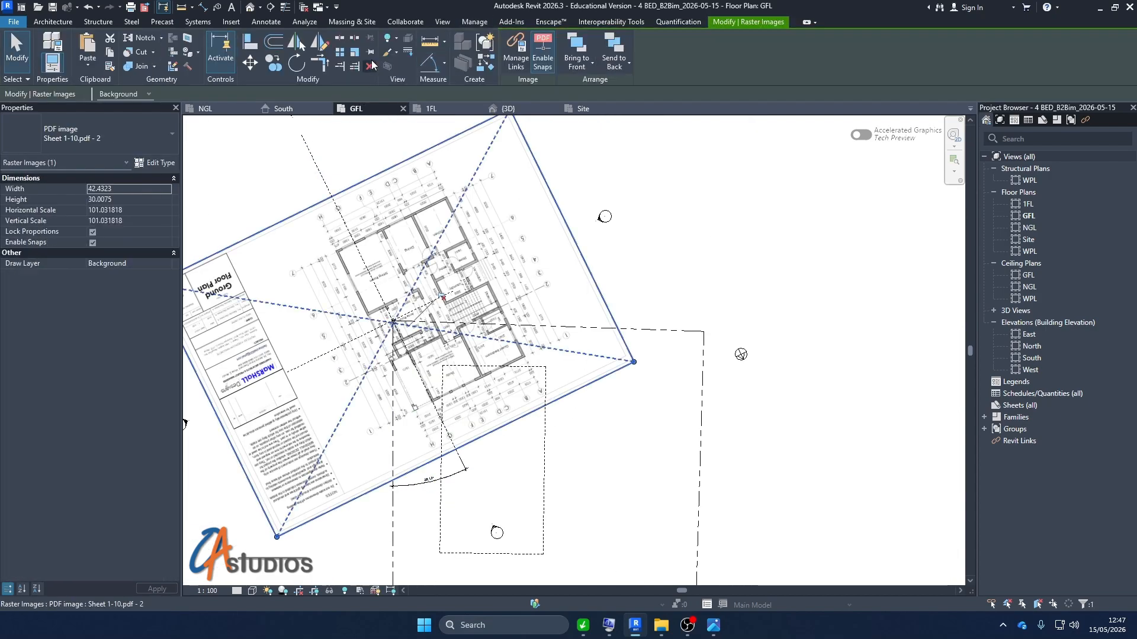
key(r)
key(o)
click(738, 242)
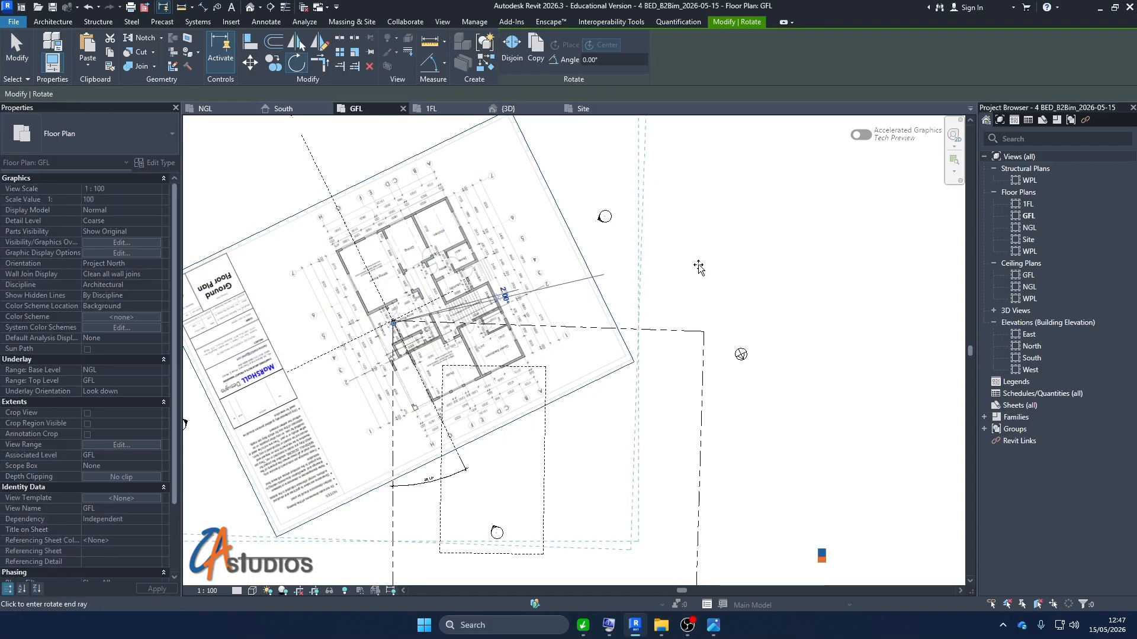
text(26.13)
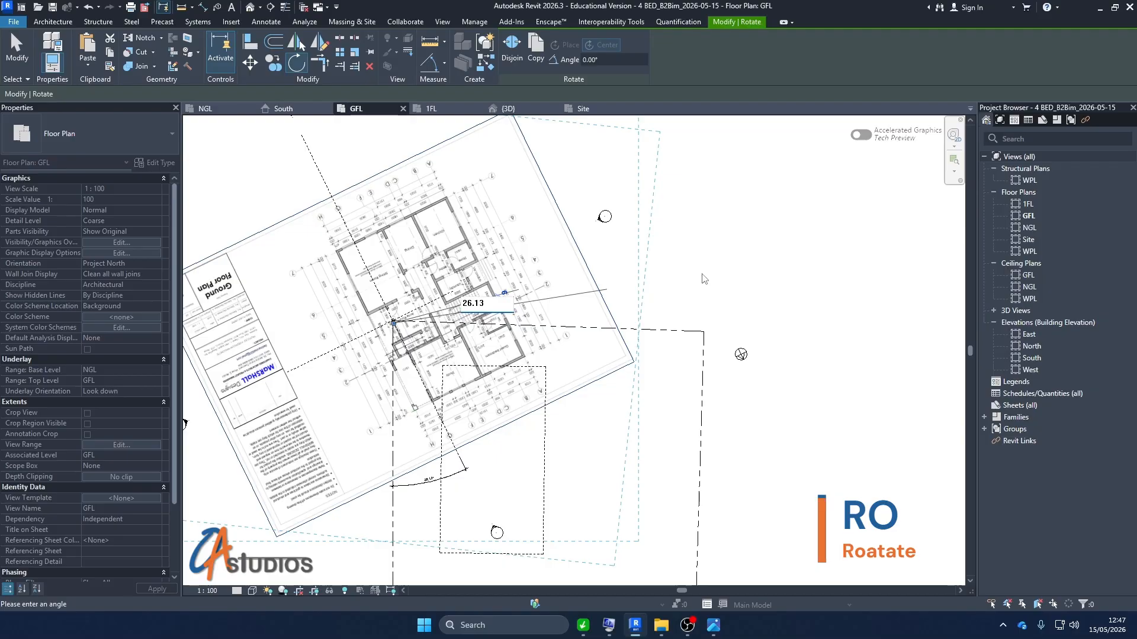
key(Return)
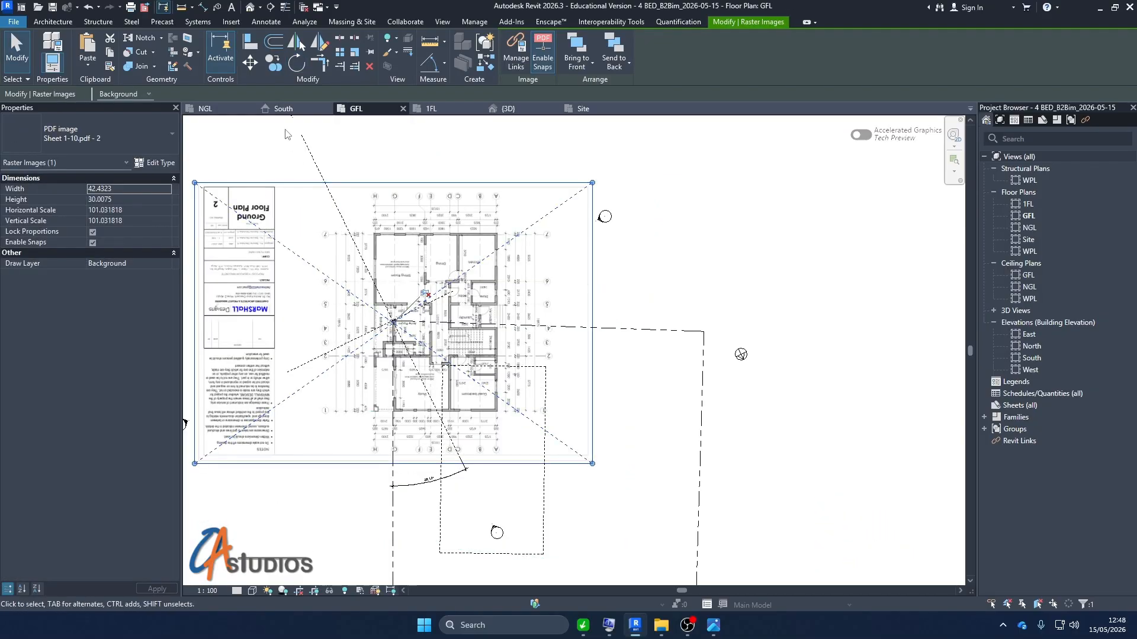
Step: Rotate the ground floor plan PDF image by 180° about its centre in the GFL plan
click(296, 65)
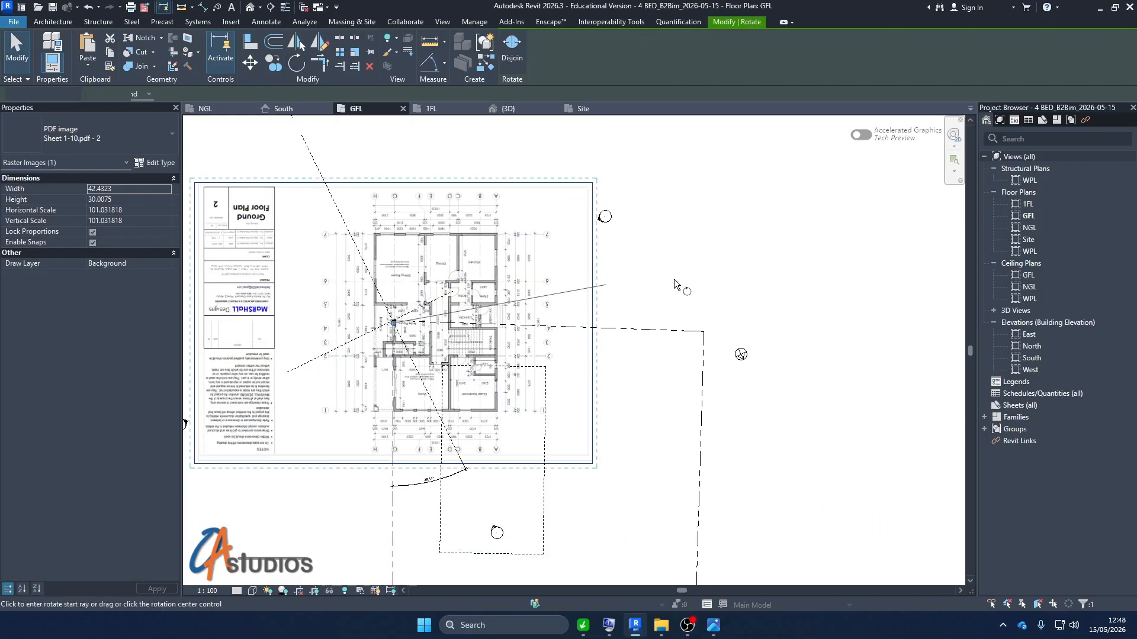
click(659, 318)
text(180)
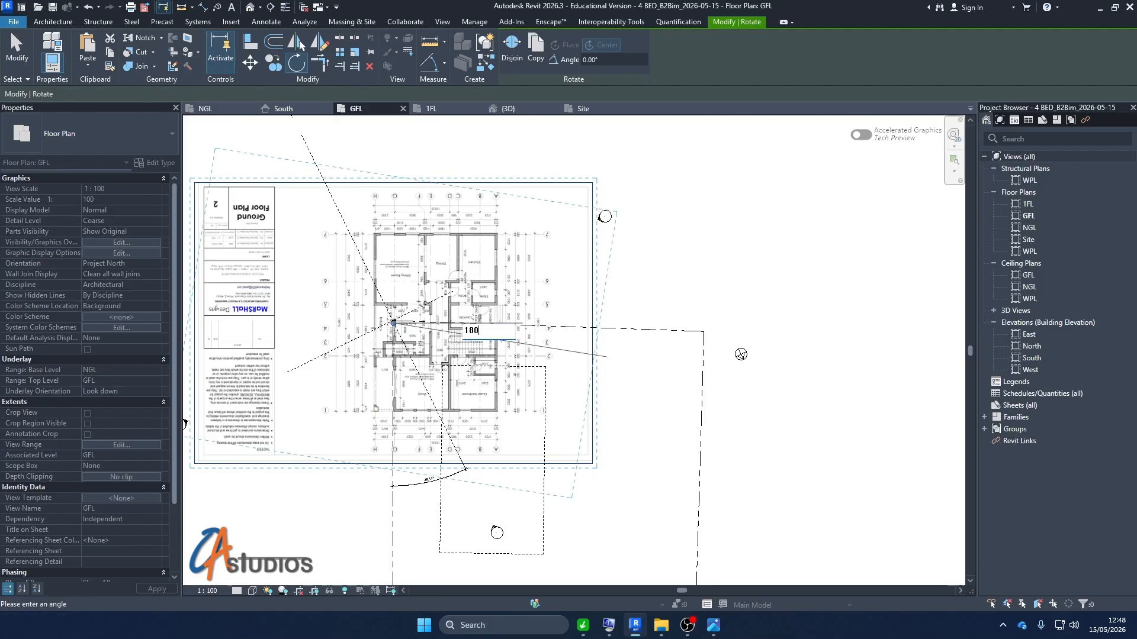
key(Return)
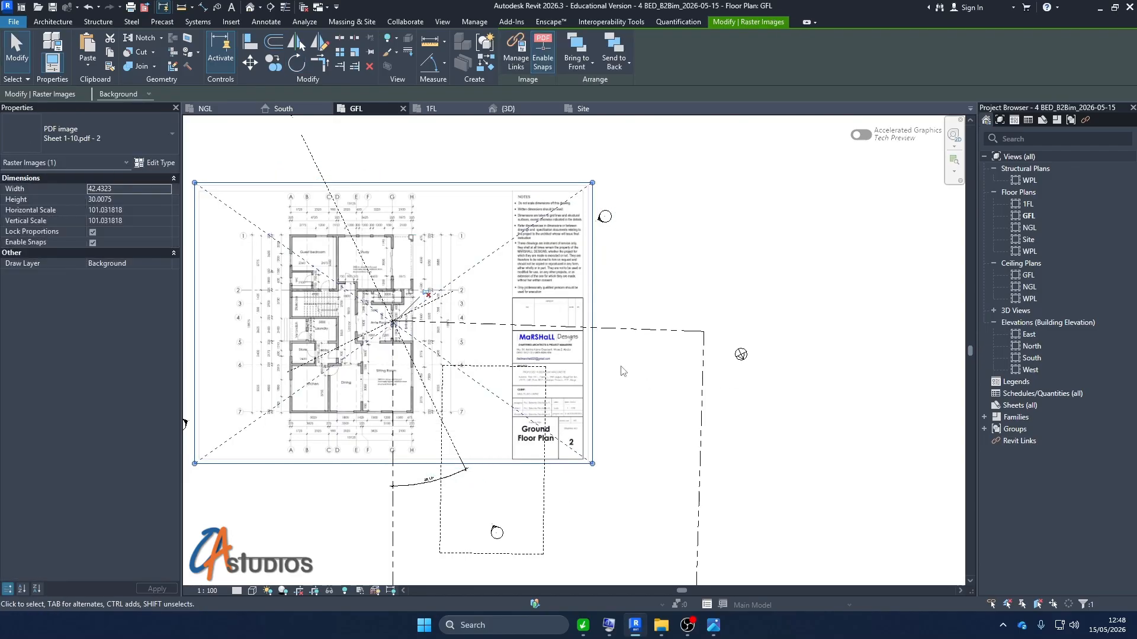
Step: Move the ground floor plan PDF image so its building drawing roughly overlaps the dashed building outline inside the plot
drag(306, 323, 503, 463)
scroll(578, 488, up, 2)
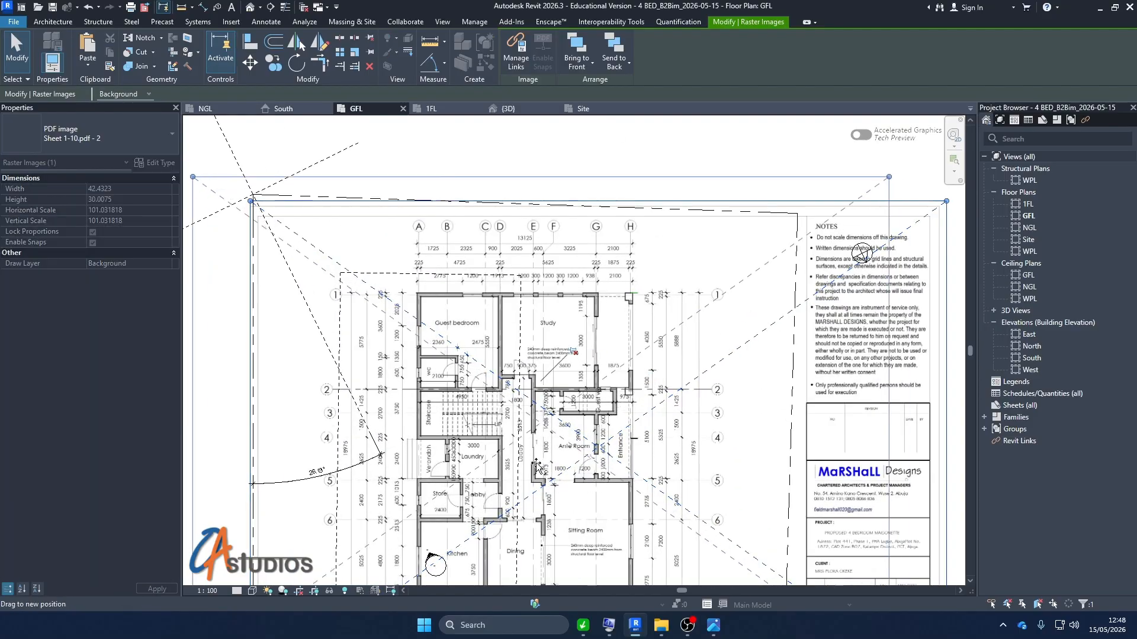
scroll(553, 322, down, 3)
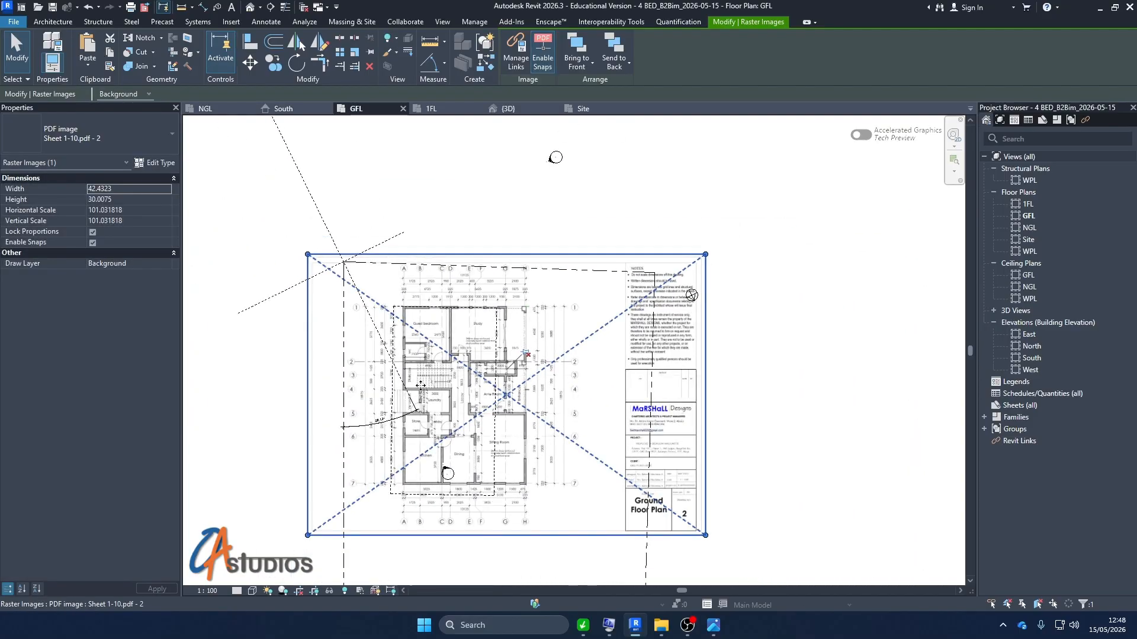
scroll(416, 449, down, 2)
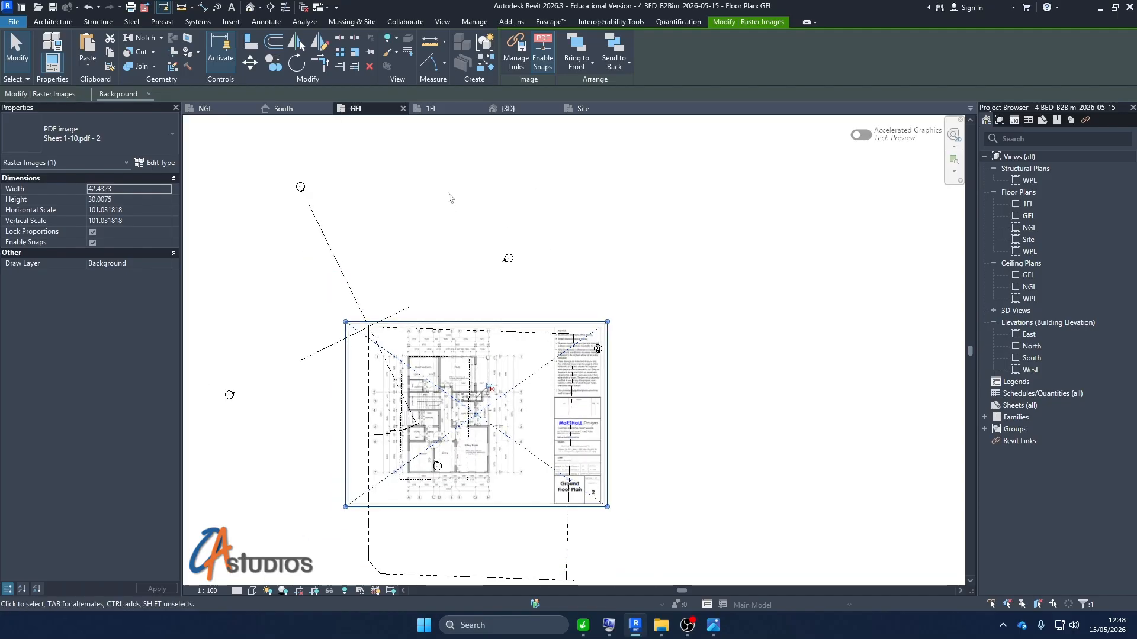
Step: In the 1FL plan, rotate the first floor plan PDF image by 26.13° about its centre
click(430, 108)
scroll(612, 365, up, 2)
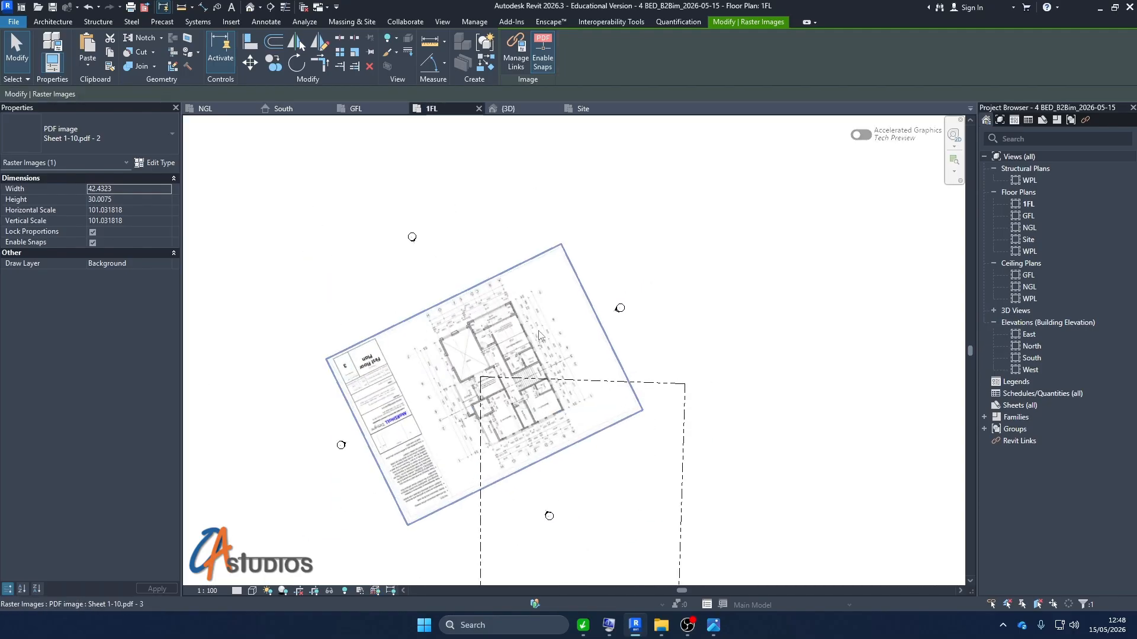
click(517, 357)
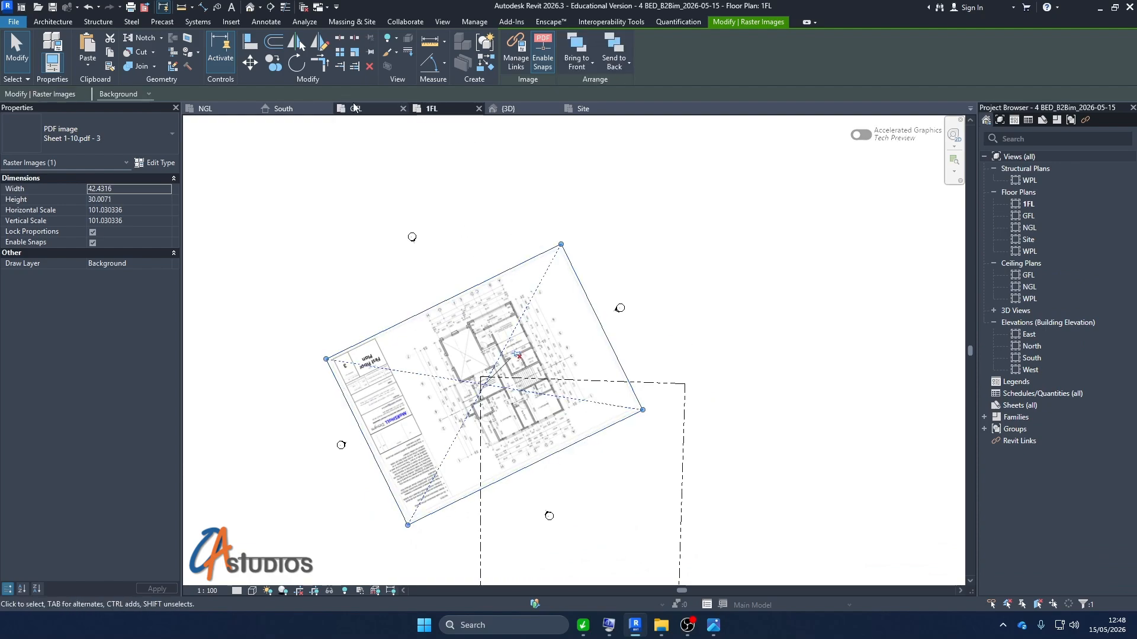
click(296, 63)
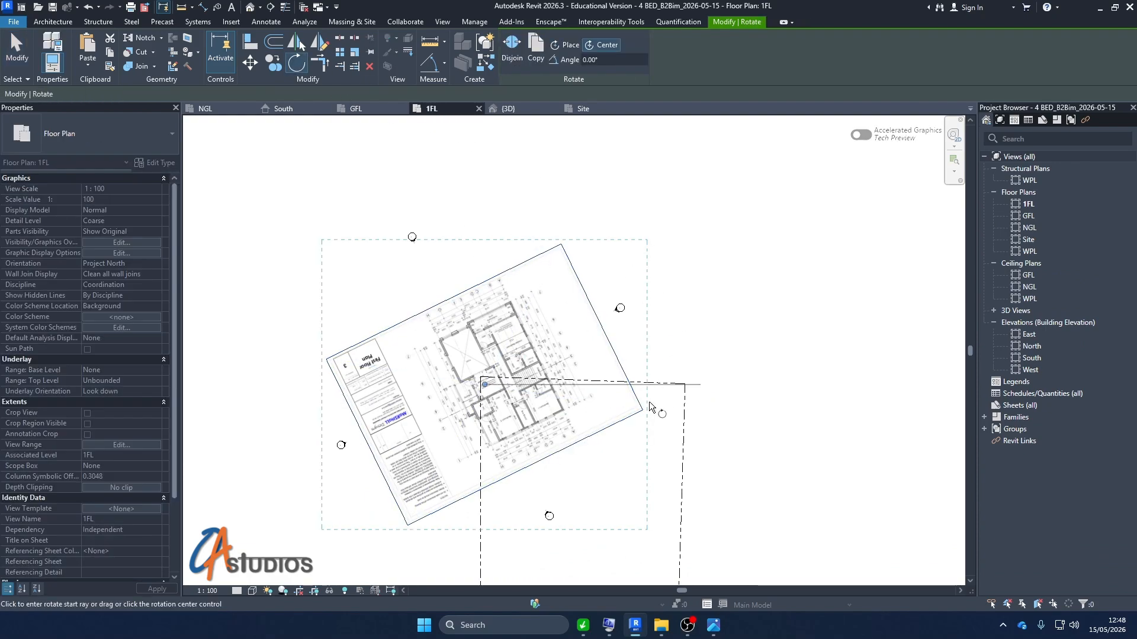
click(663, 395)
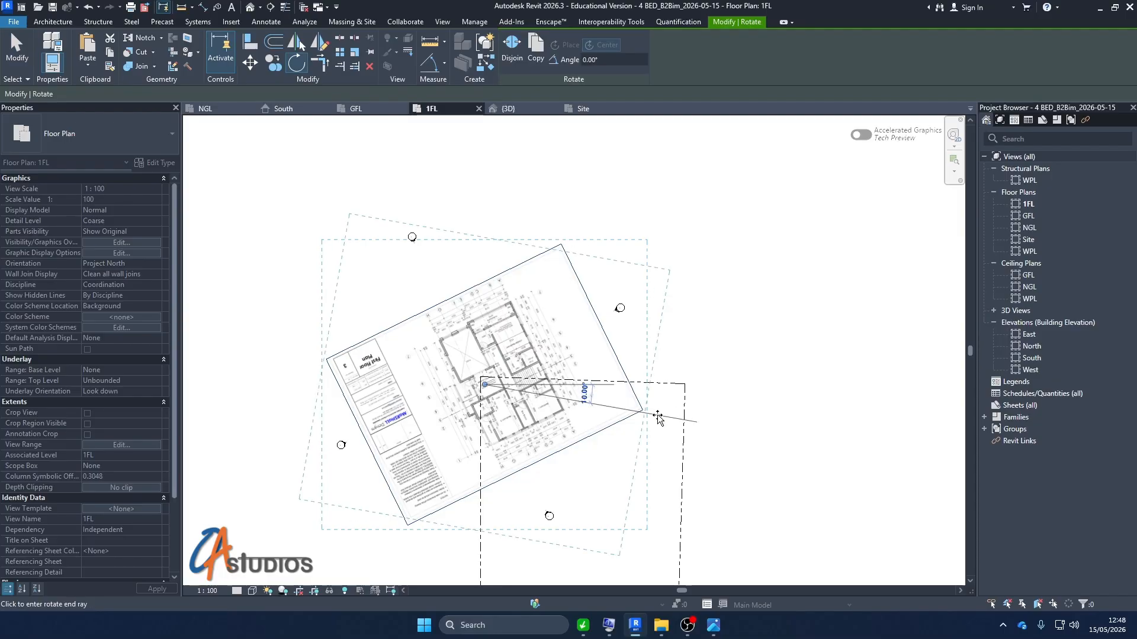
text(26.13)
key(Return)
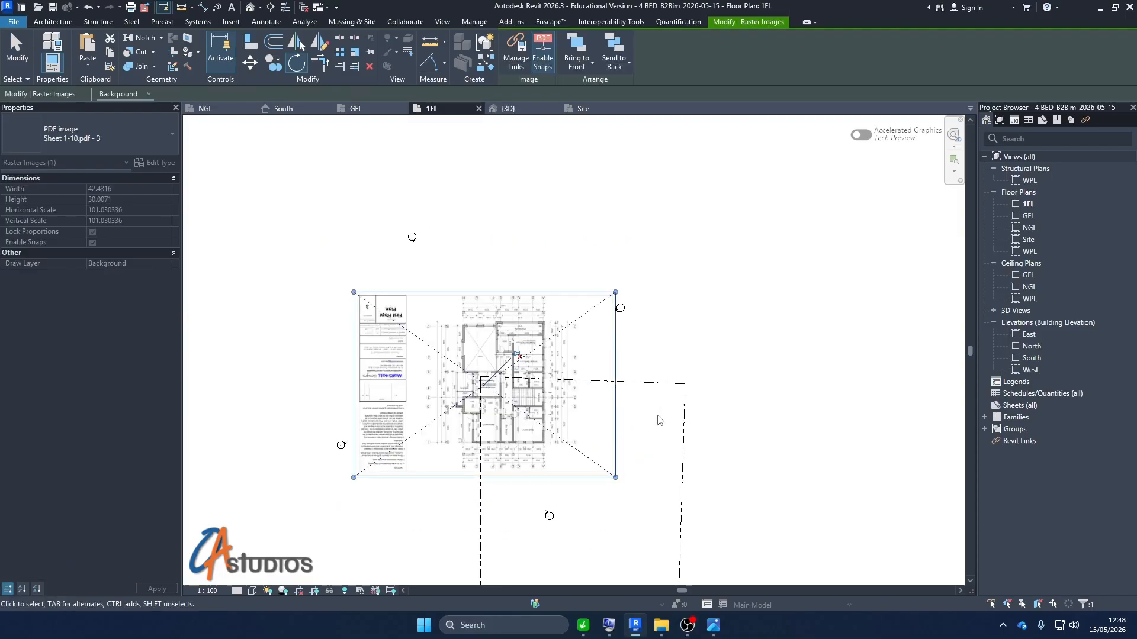
Step: Rotate the first floor plan PDF image by a further 180° about its centre
key(r)
key(o)
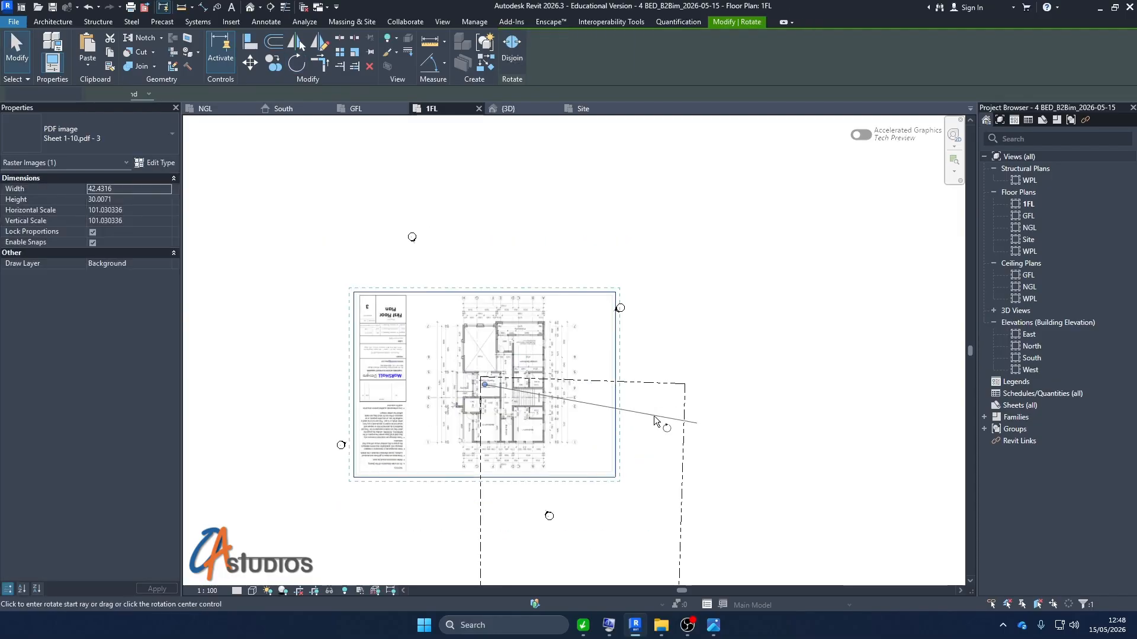
click(649, 390)
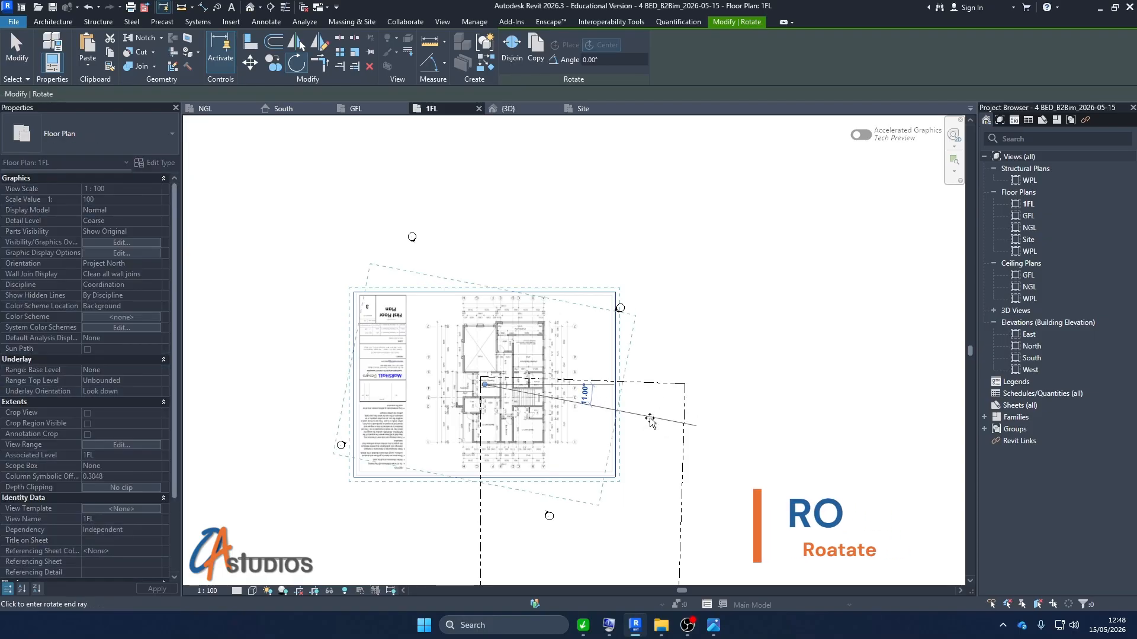
text(8)
key(BackSpace)
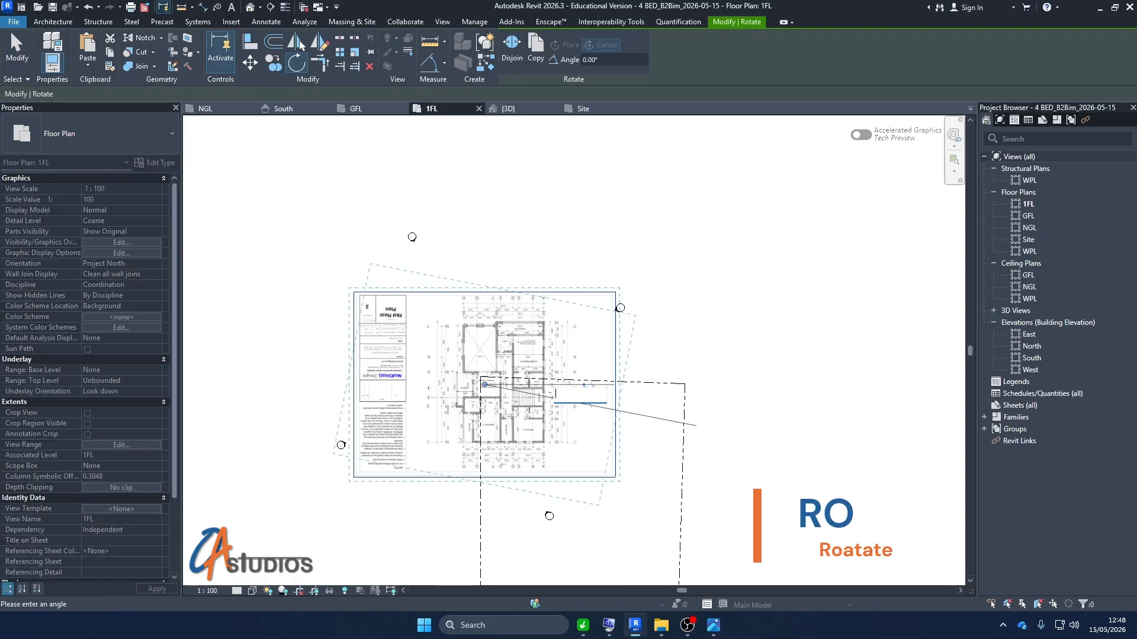
text(180)
key(Return)
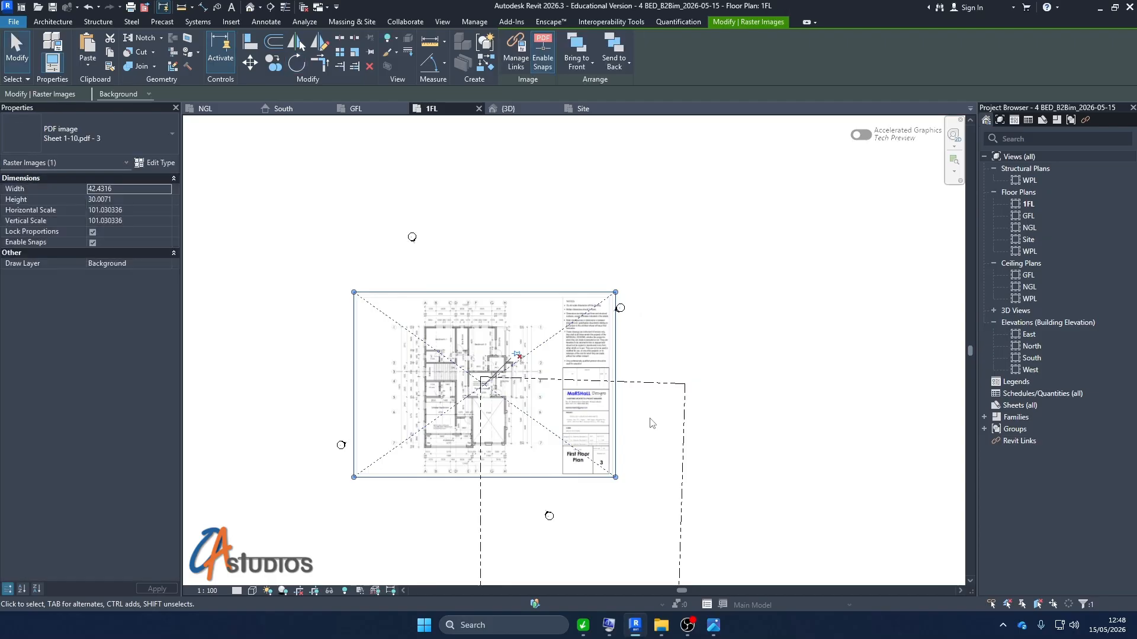
Step: Move the first floor plan PDF image down so its building drawing sits inside the plot's property lines
scroll(502, 413, up, 2)
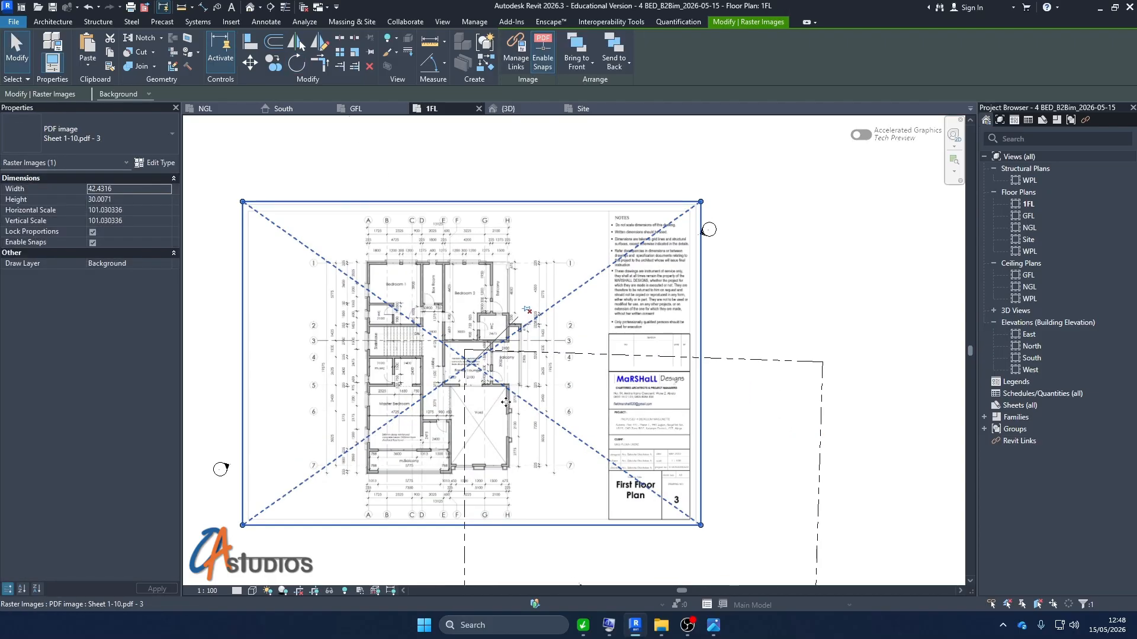
scroll(590, 398, down, 2)
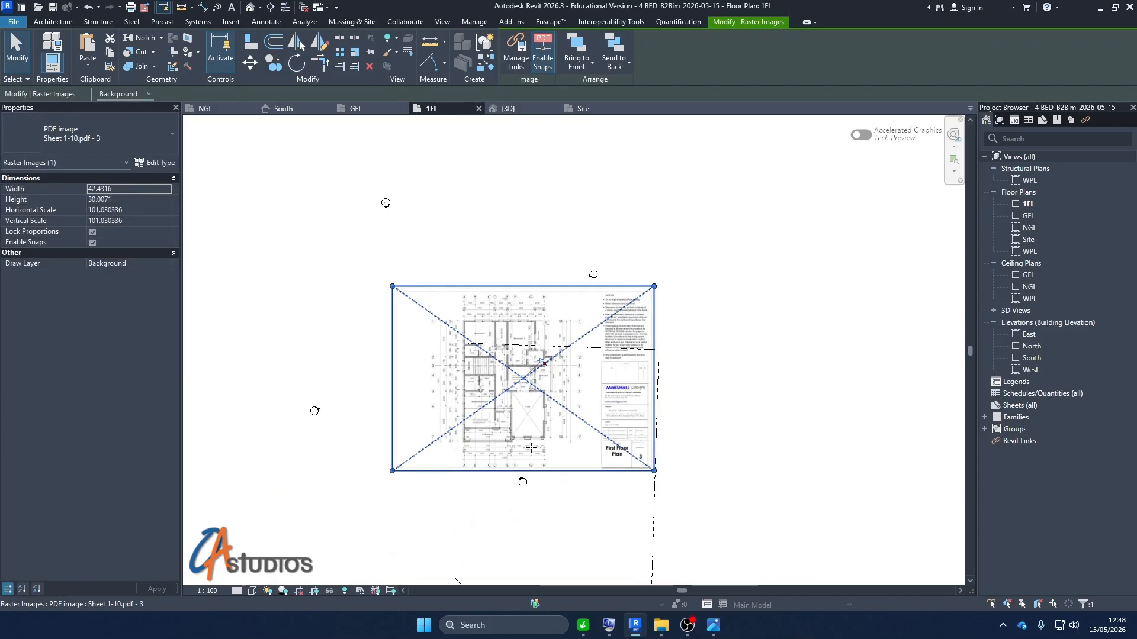
click(495, 173)
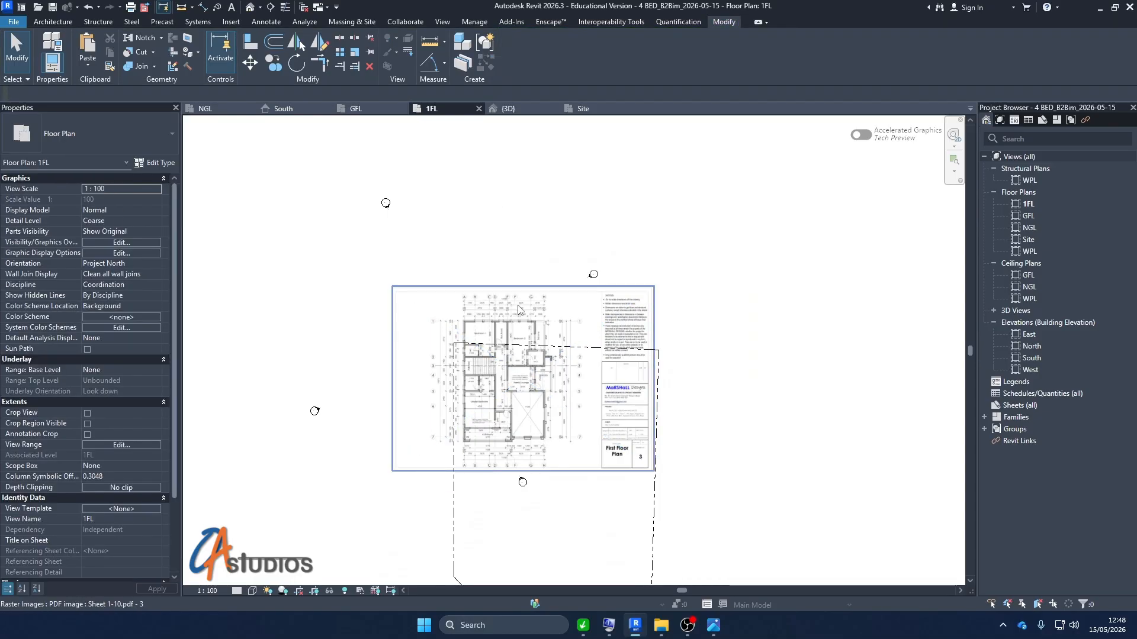
click(529, 317)
drag(529, 317, 550, 387)
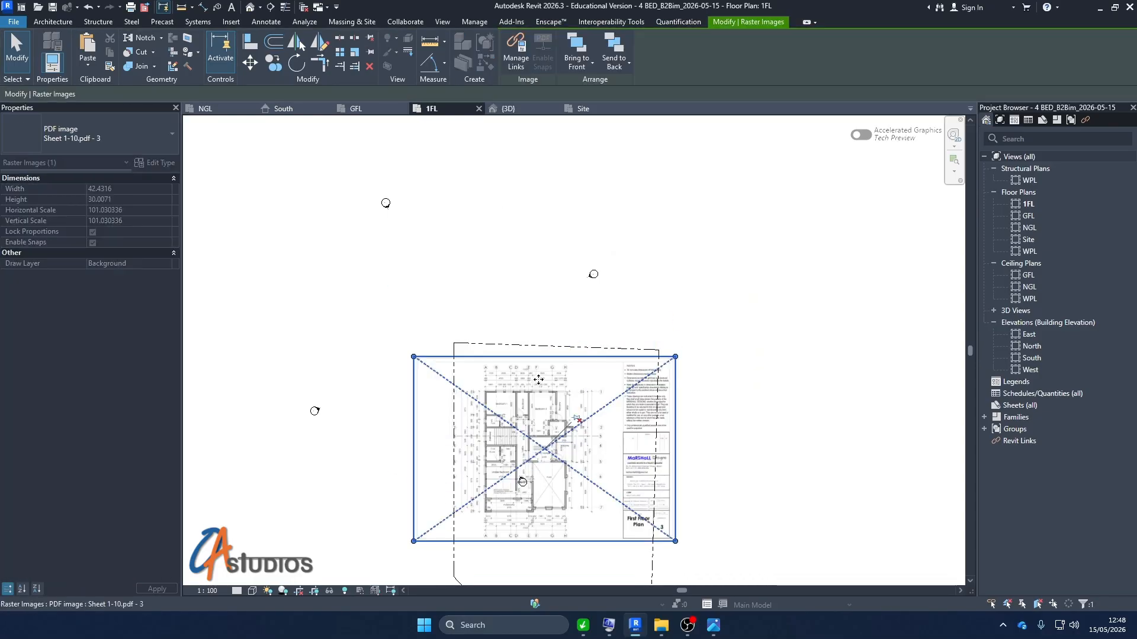
click(536, 261)
scroll(471, 304, down, 2)
scroll(522, 482, up, 2)
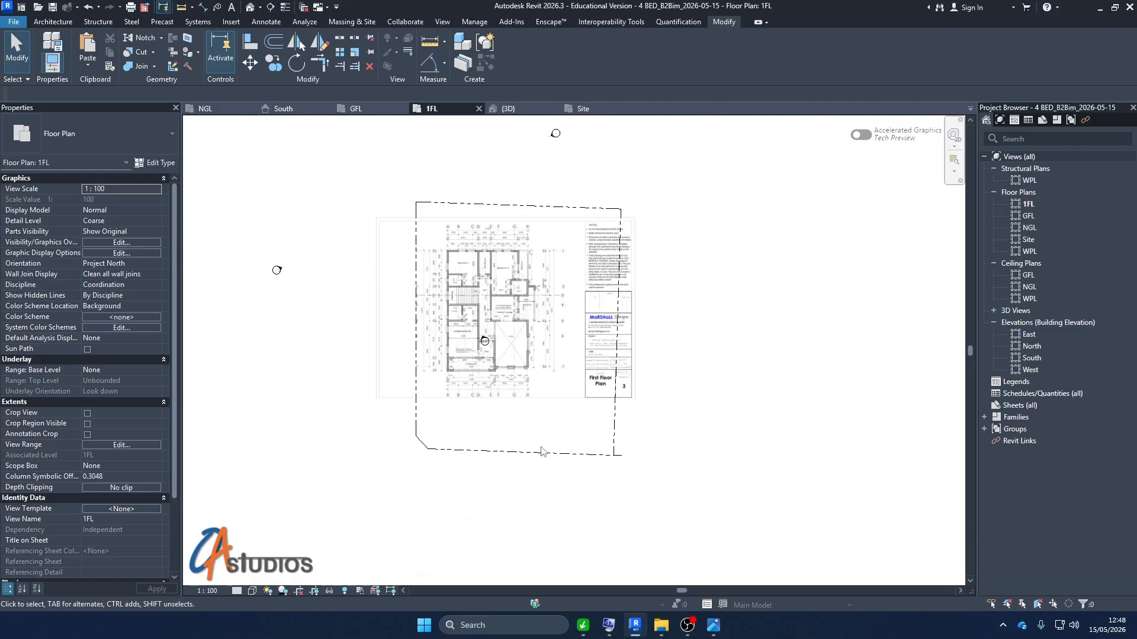
click(534, 455)
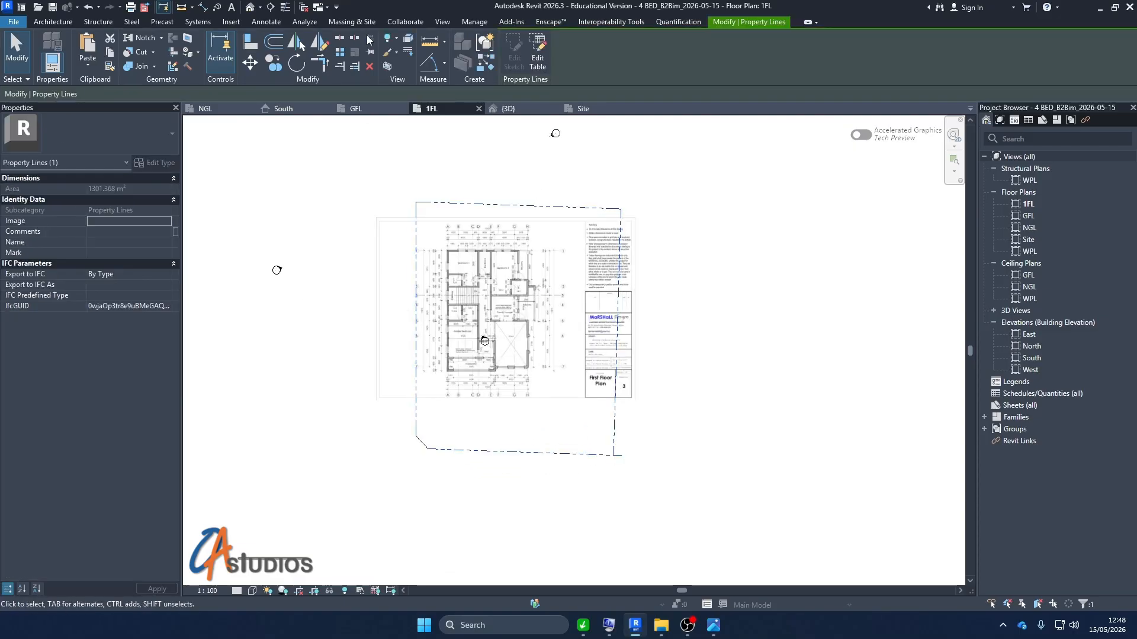
click(592, 187)
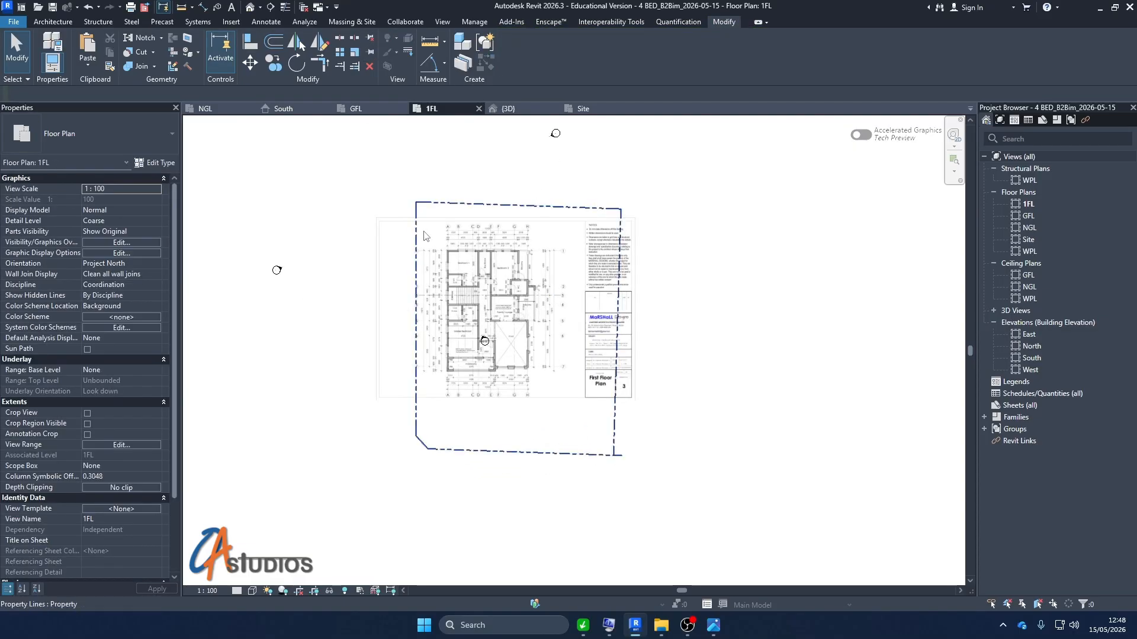
scroll(525, 336, down, 4)
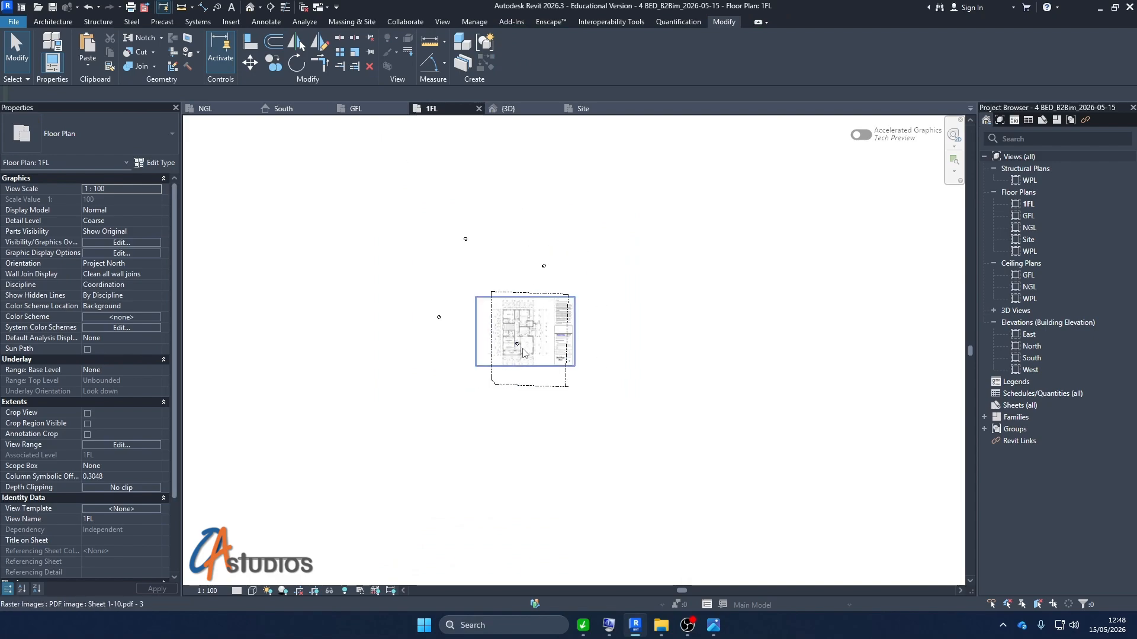
scroll(524, 343, up, 2)
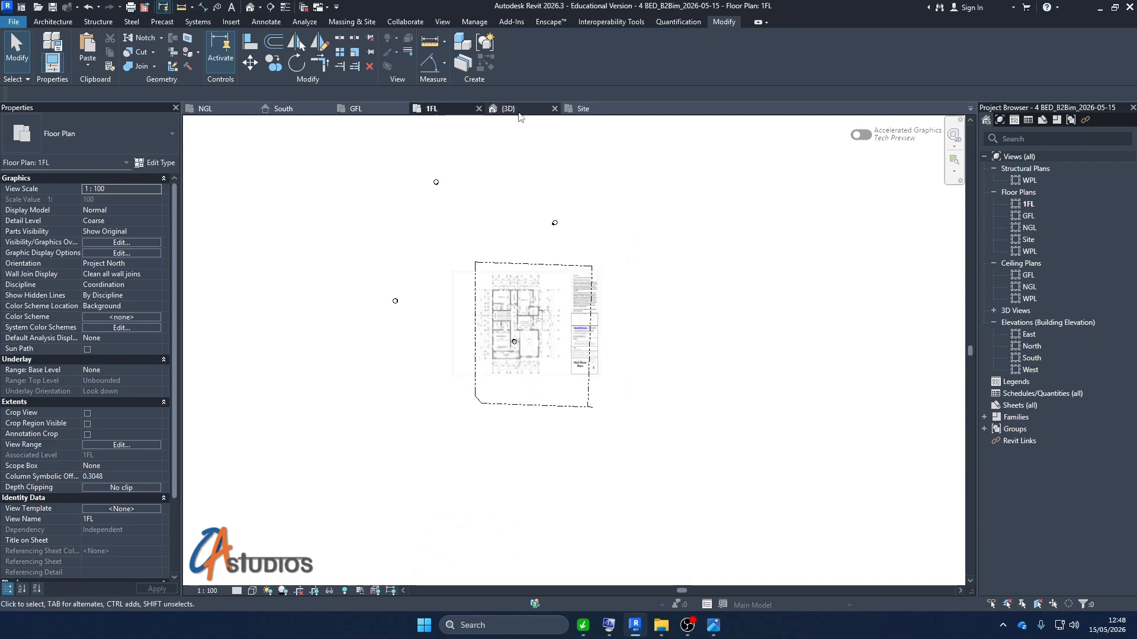
Step: Check the plot and building outline in the Site plan, and look up the Sheet 1-10 PDF in the B2Bim folder
click(583, 109)
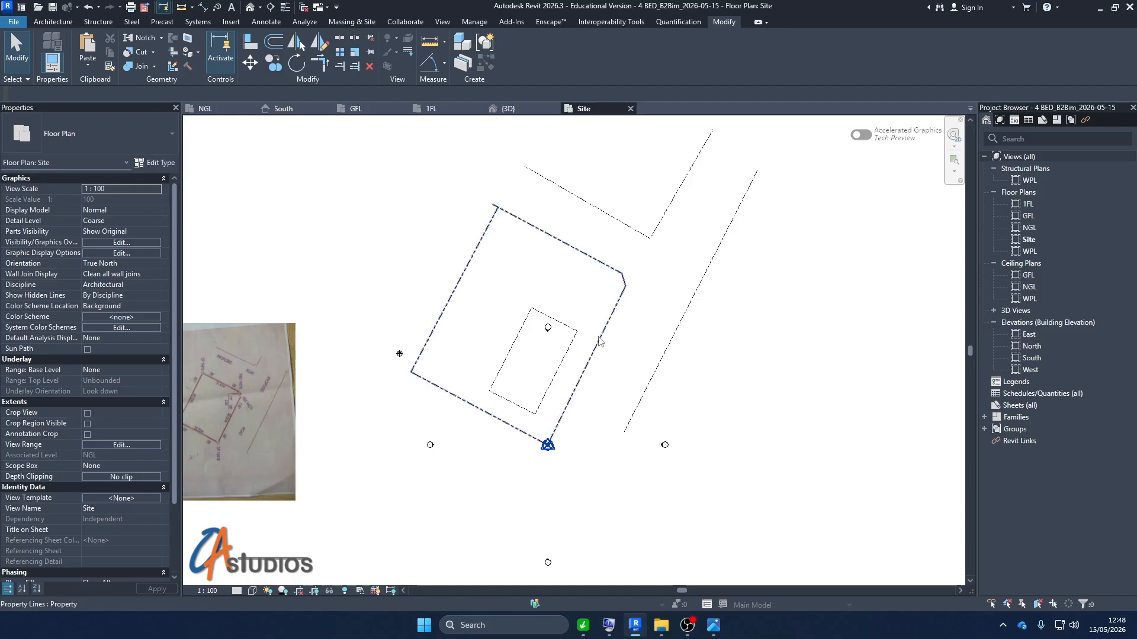
scroll(465, 359, down, 2)
scroll(532, 441, up, 2)
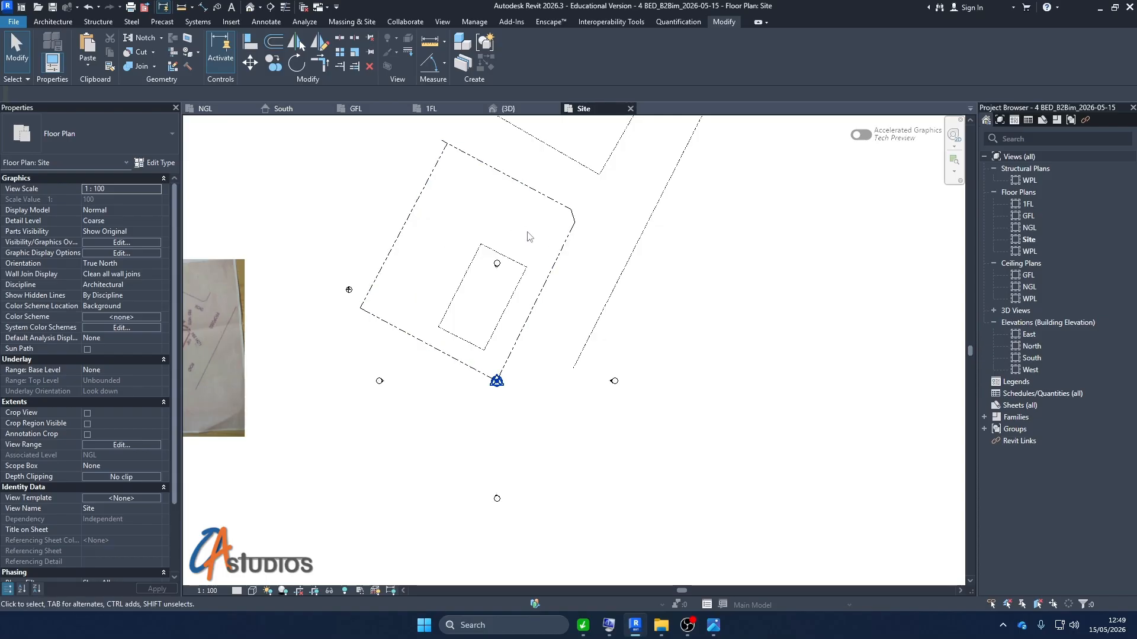
mouse_move(661, 622)
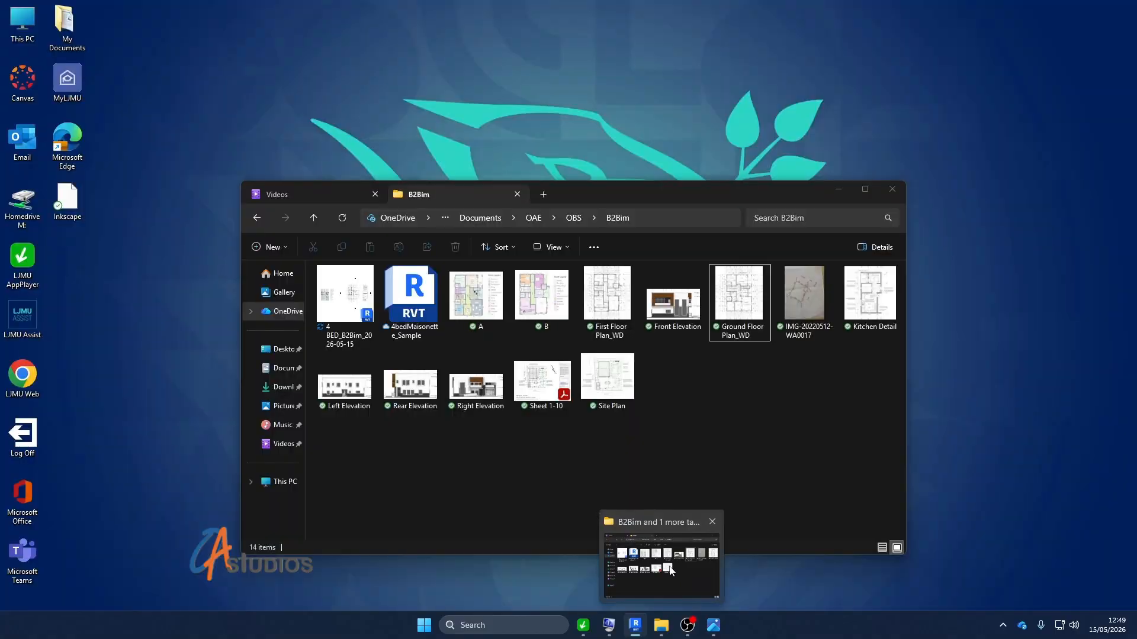
click(664, 521)
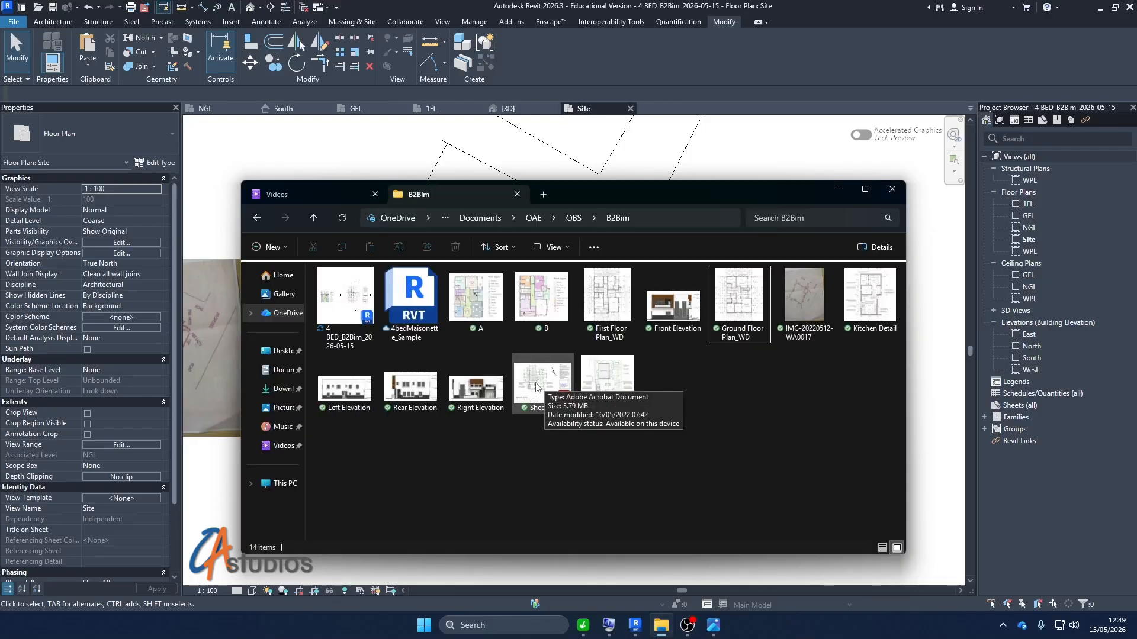
click(833, 193)
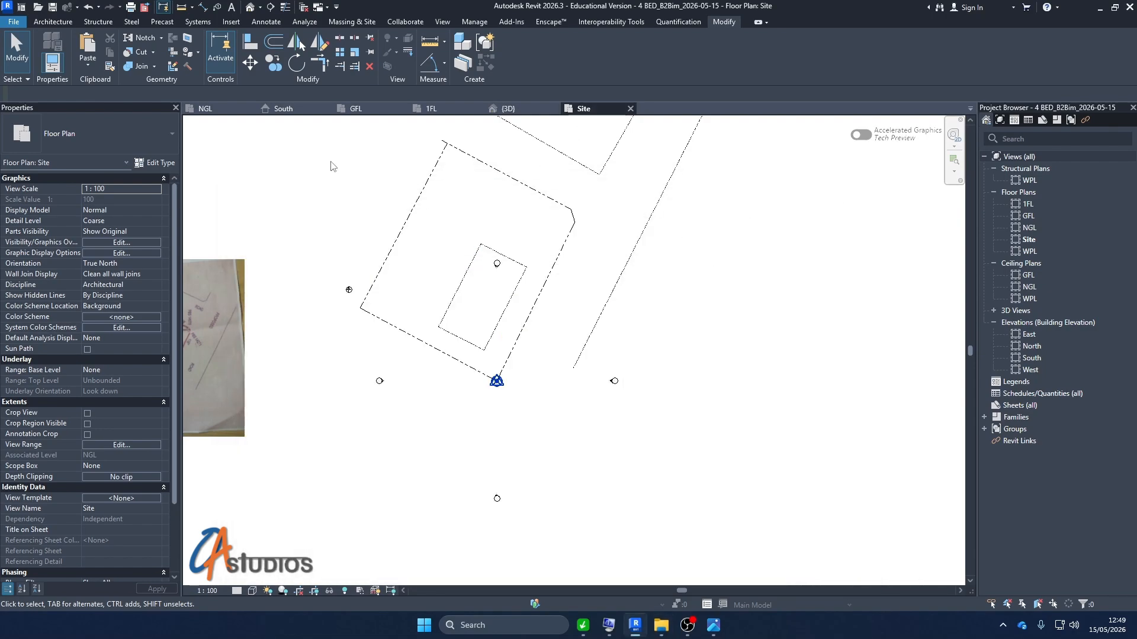
Step: Link page 1 of Sheet 1-10.pdf at 300 DPI into the Site plan, placing it beside the plot beyond the access road lines
click(231, 21)
click(323, 49)
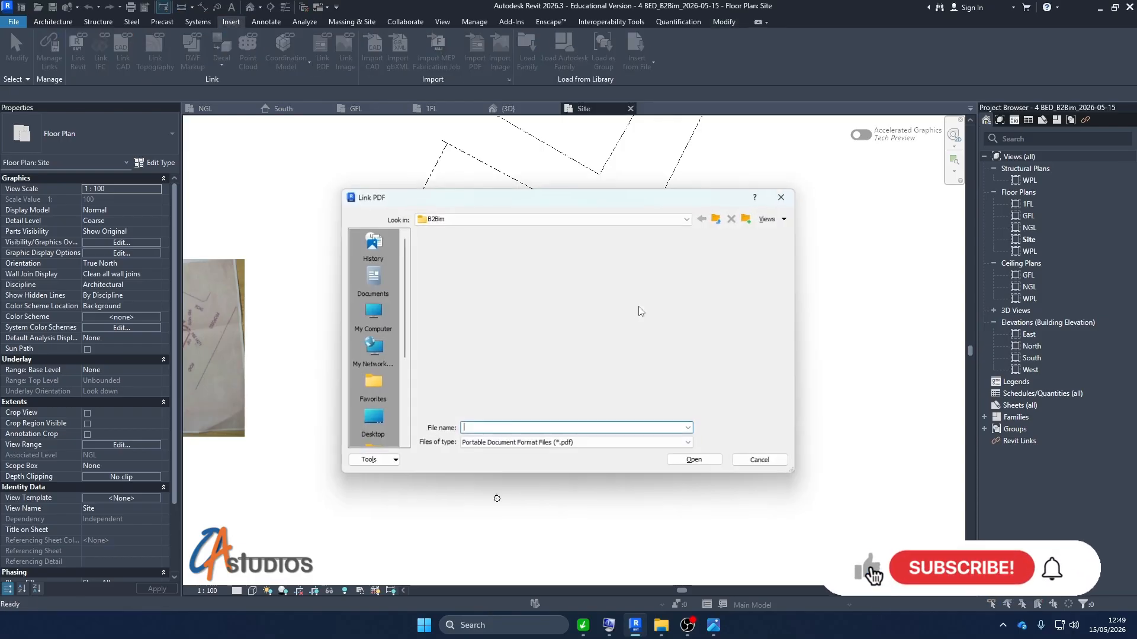
click(438, 264)
click(696, 462)
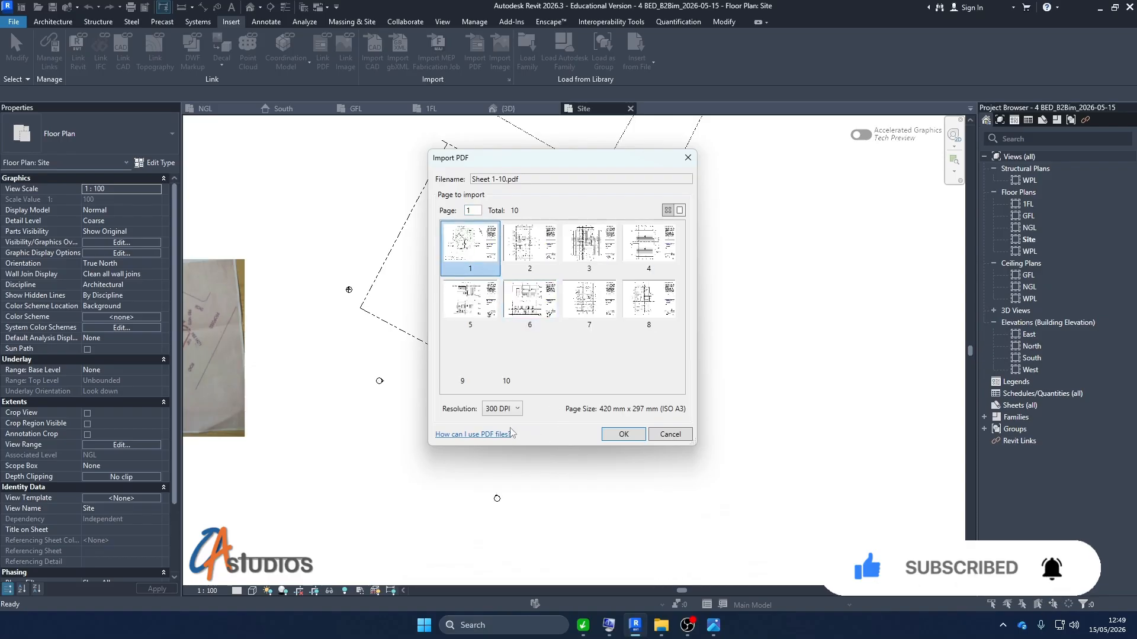
click(503, 409)
click(503, 409)
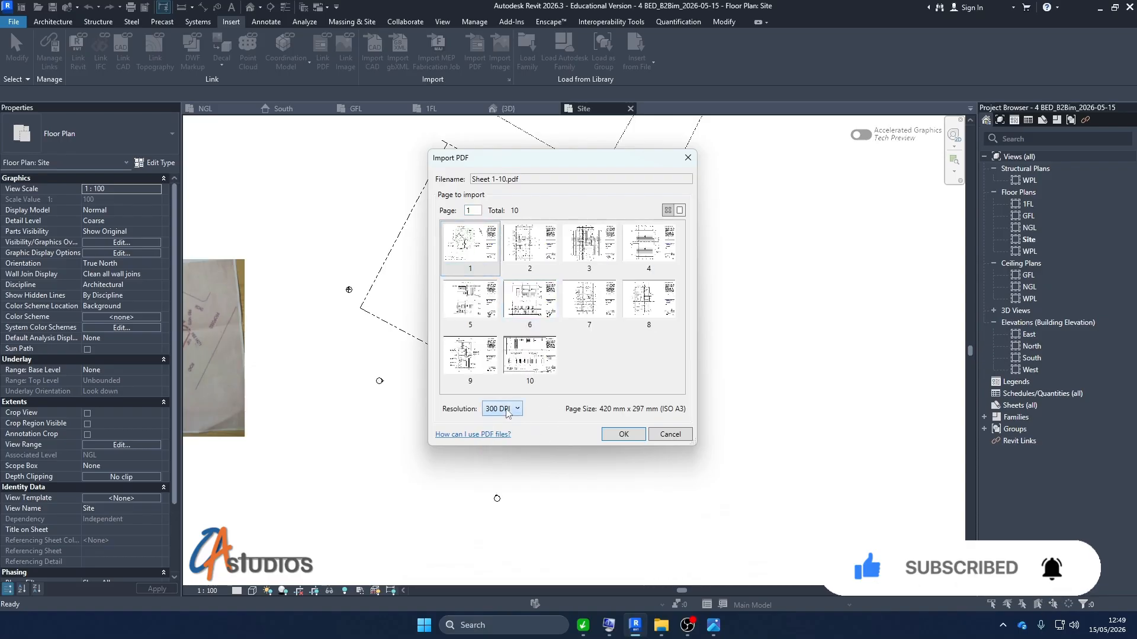
click(628, 438)
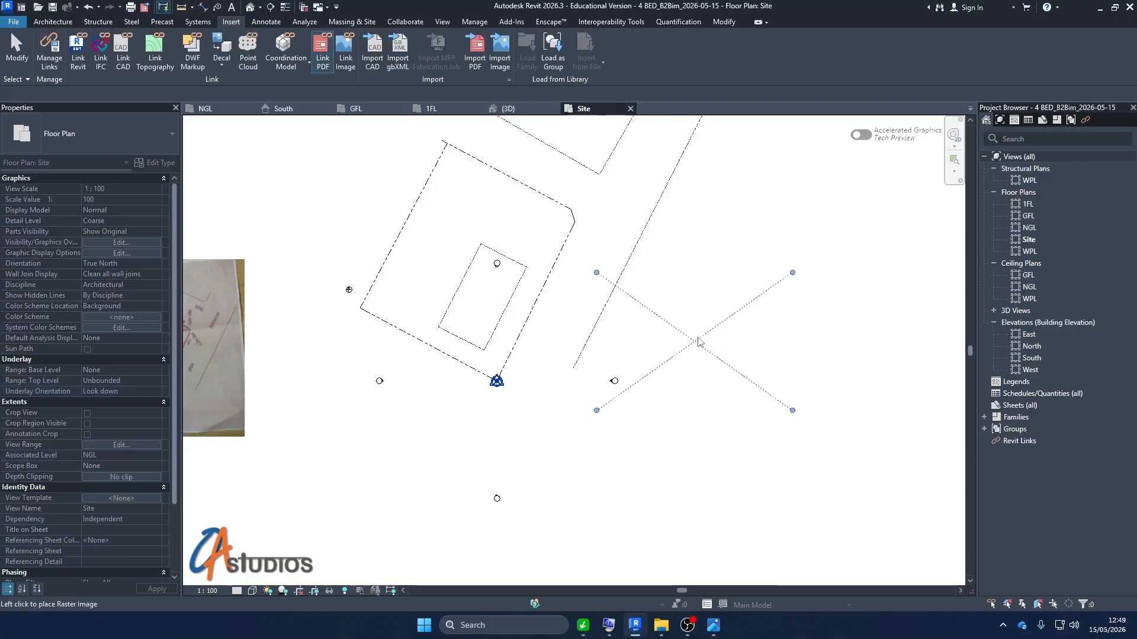
click(698, 332)
scroll(710, 320, up, 8)
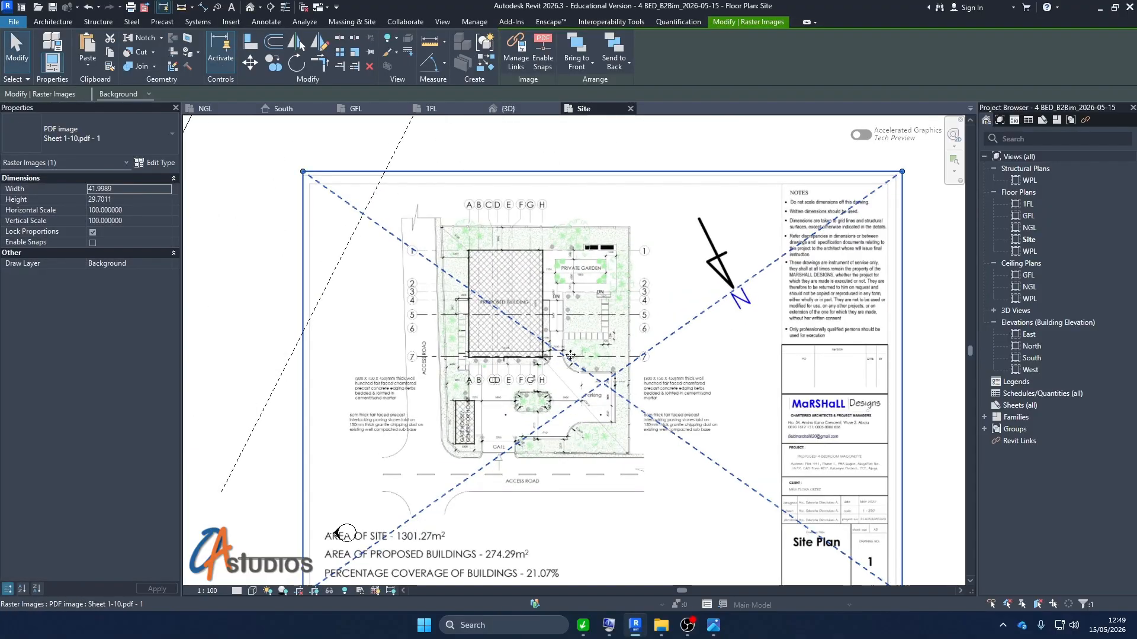
scroll(570, 357, down, 4)
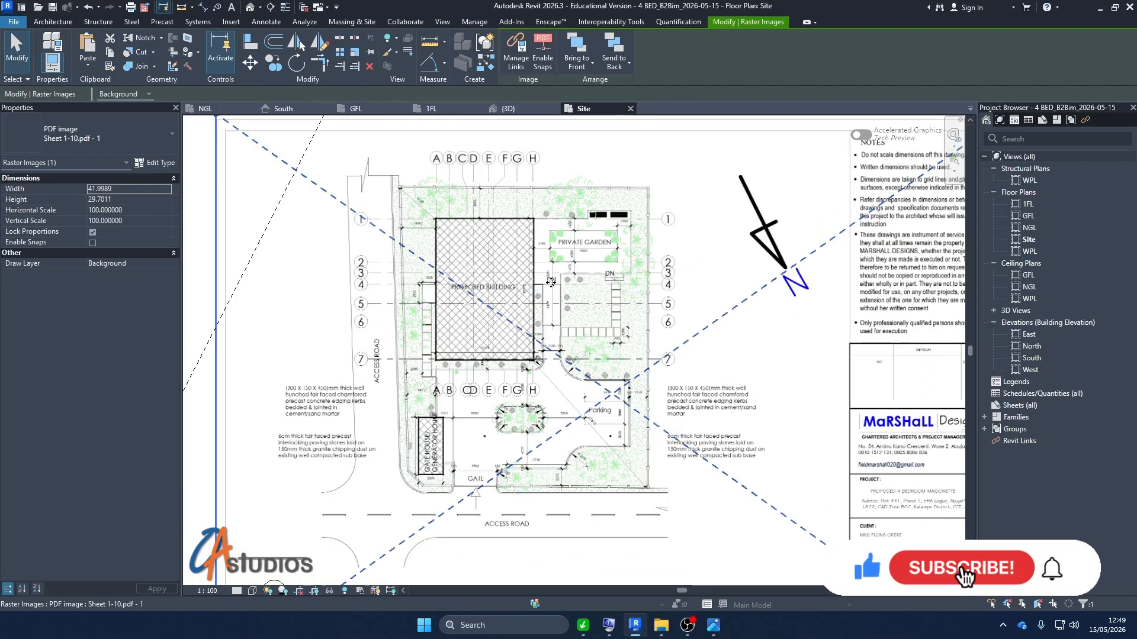
Step: Examine the linked site plan PDF's building, gate house, parking and access road layout, and compare it with the modelled plot in the Site plan
scroll(553, 279, down, 2)
scroll(567, 392, up, 2)
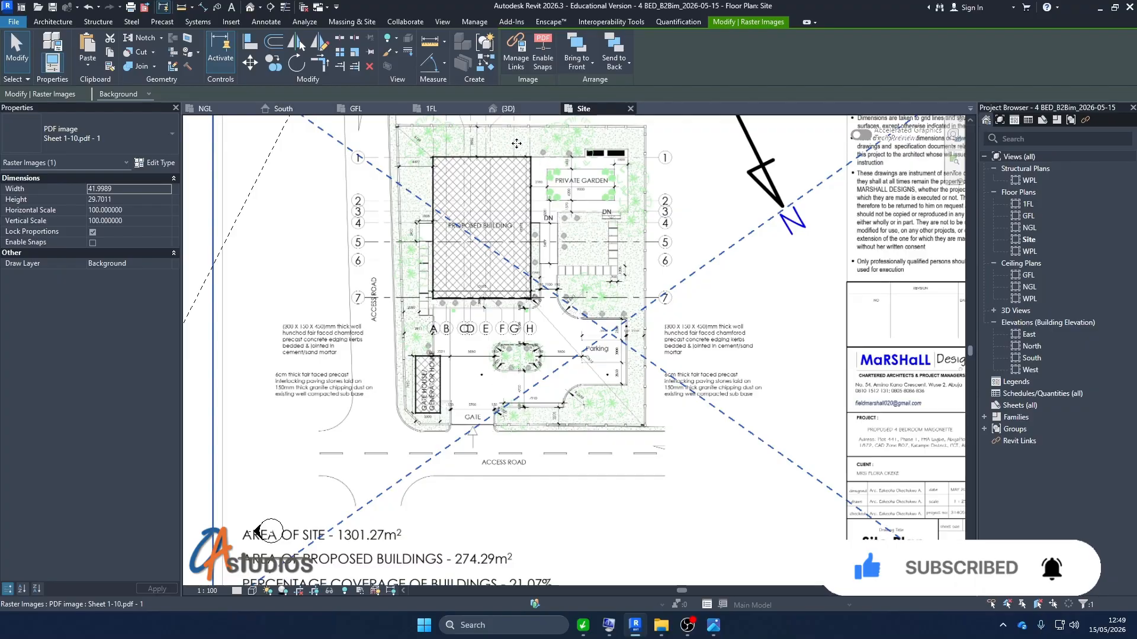
scroll(490, 177, up, 4)
scroll(462, 307, down, 3)
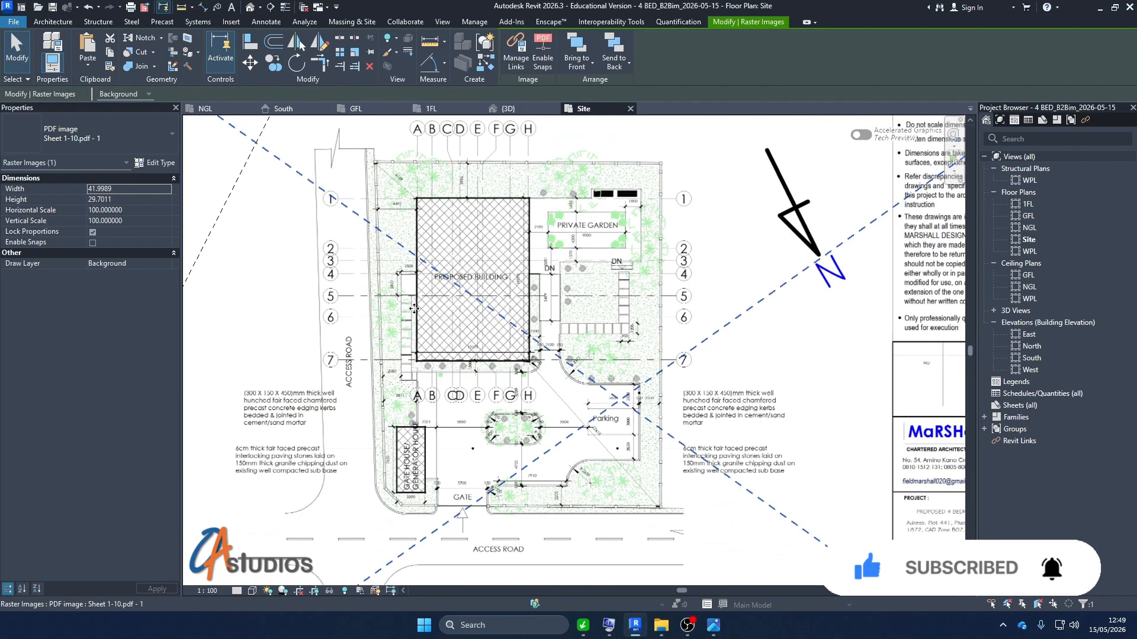
scroll(468, 260, down, 4)
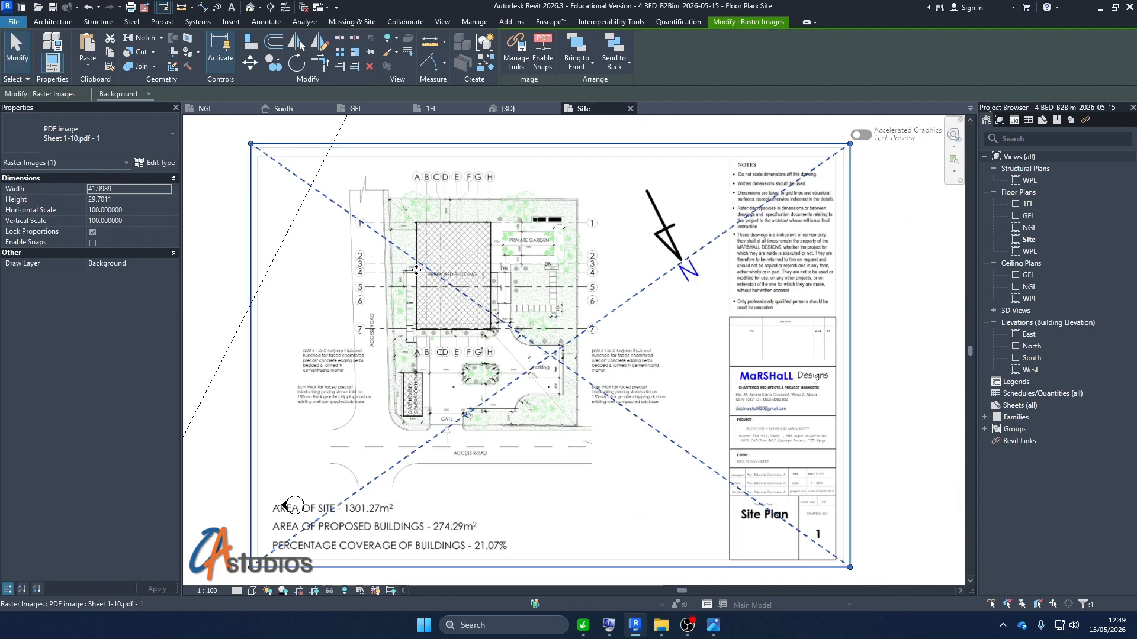
key(Escape)
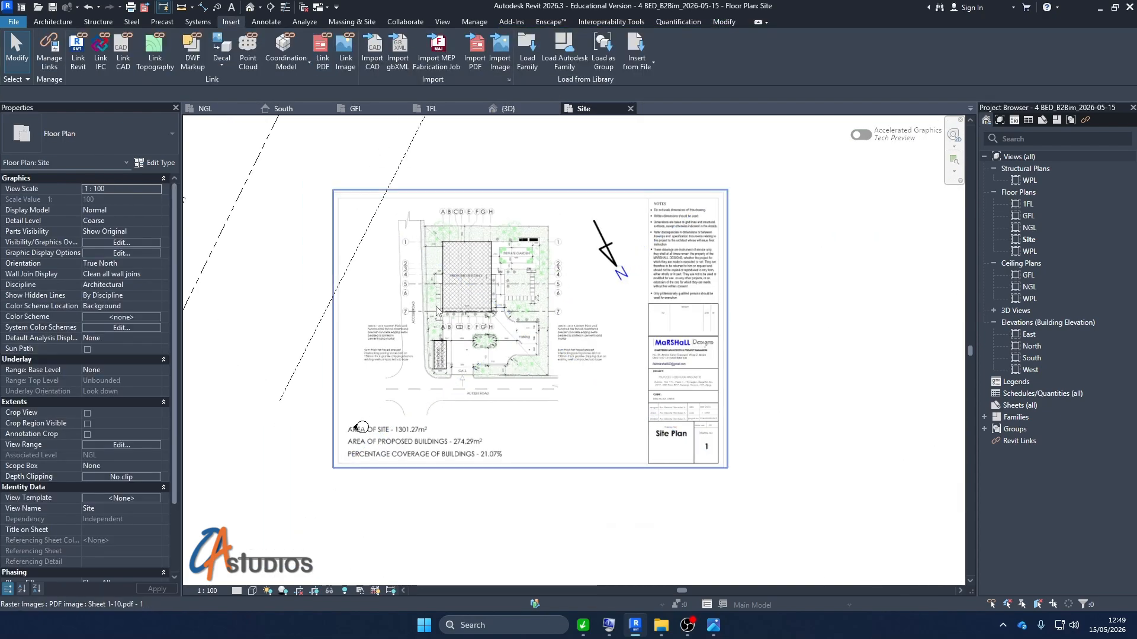
scroll(437, 311, up, 5)
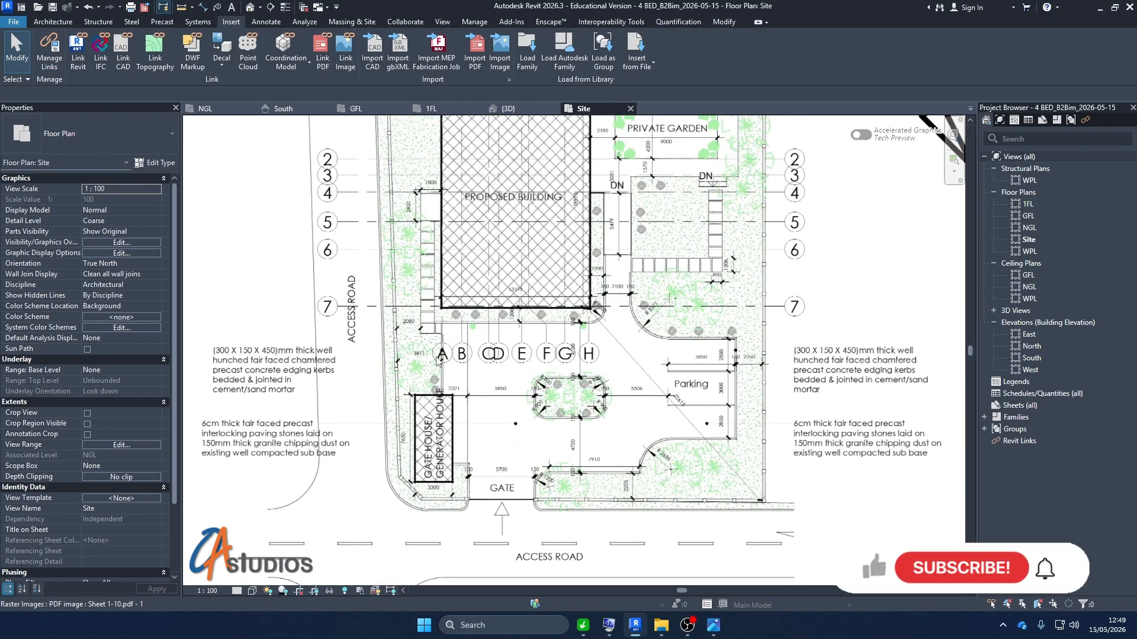
scroll(441, 354, down, 3)
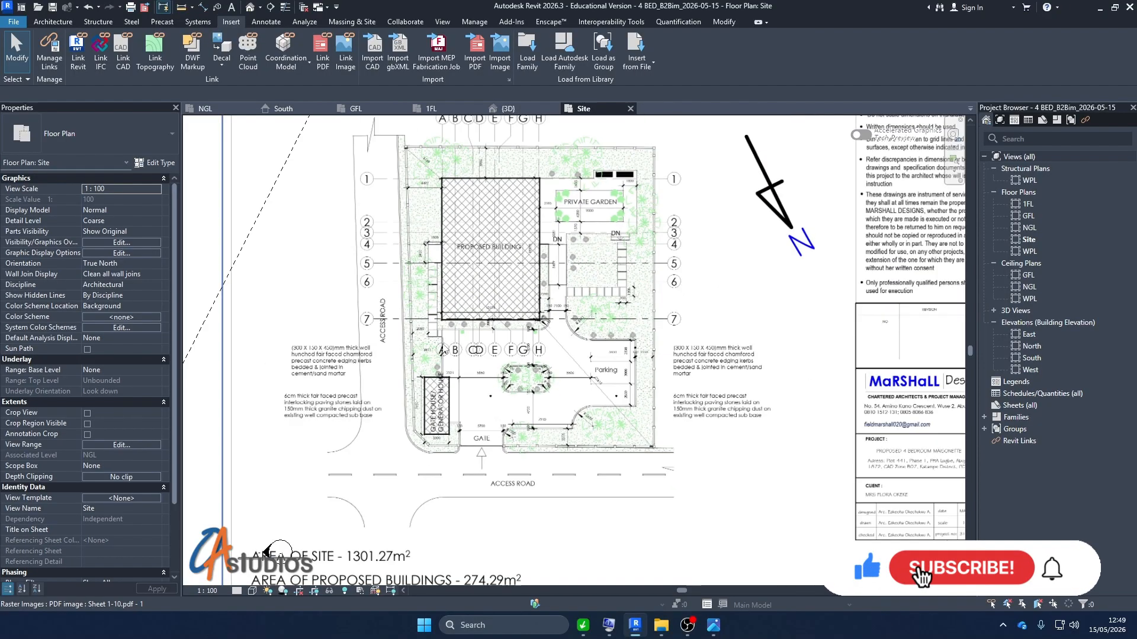
scroll(673, 416, down, 5)
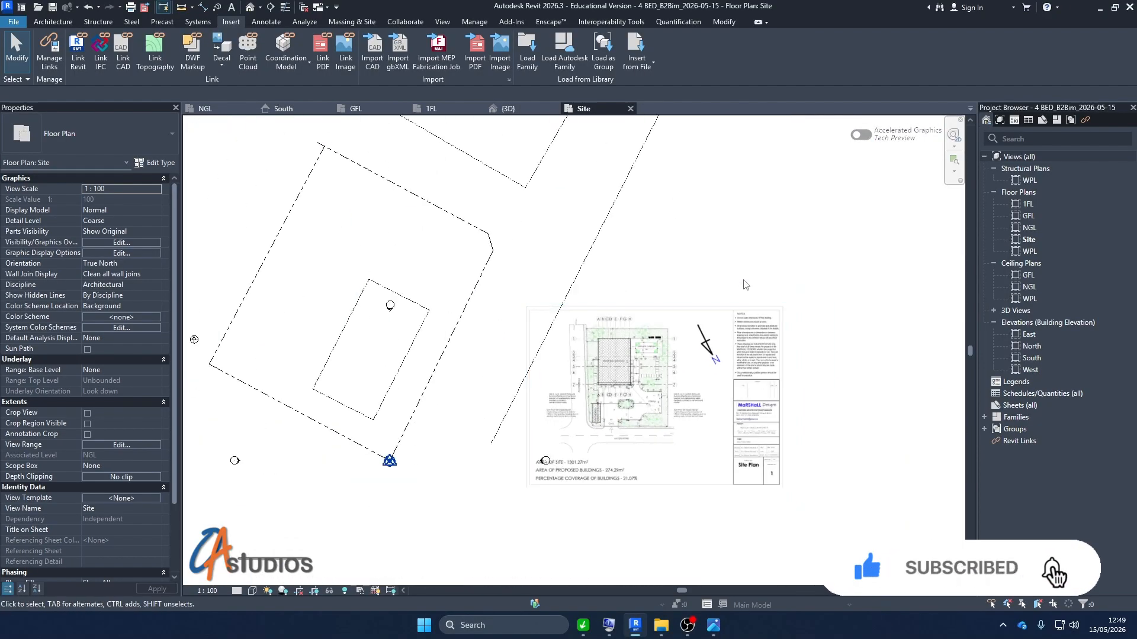
scroll(551, 327, down, 3)
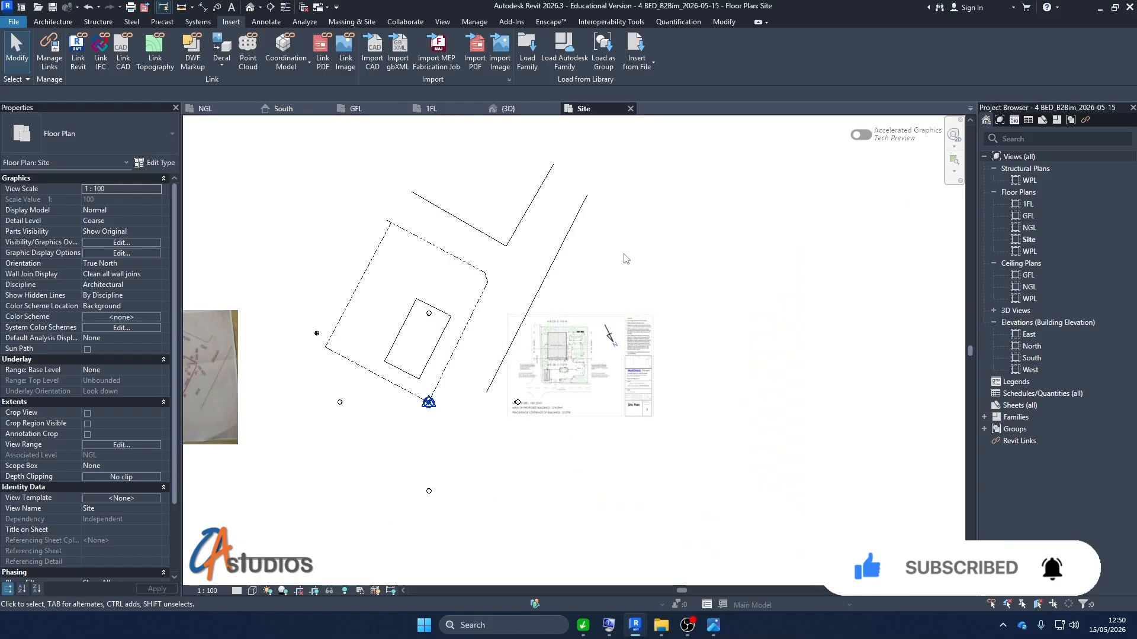